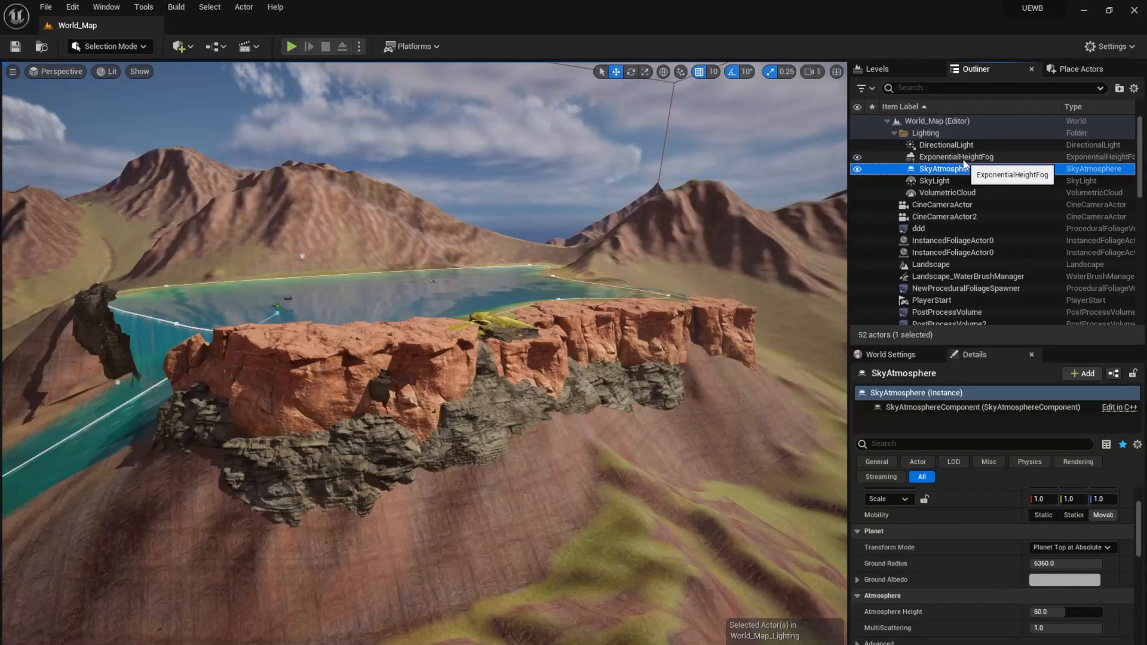
Select the ExponentialHeightFog actor and raise it vertically above the terrain.
{"action": "left_click", "coordinate": [958, 157]}
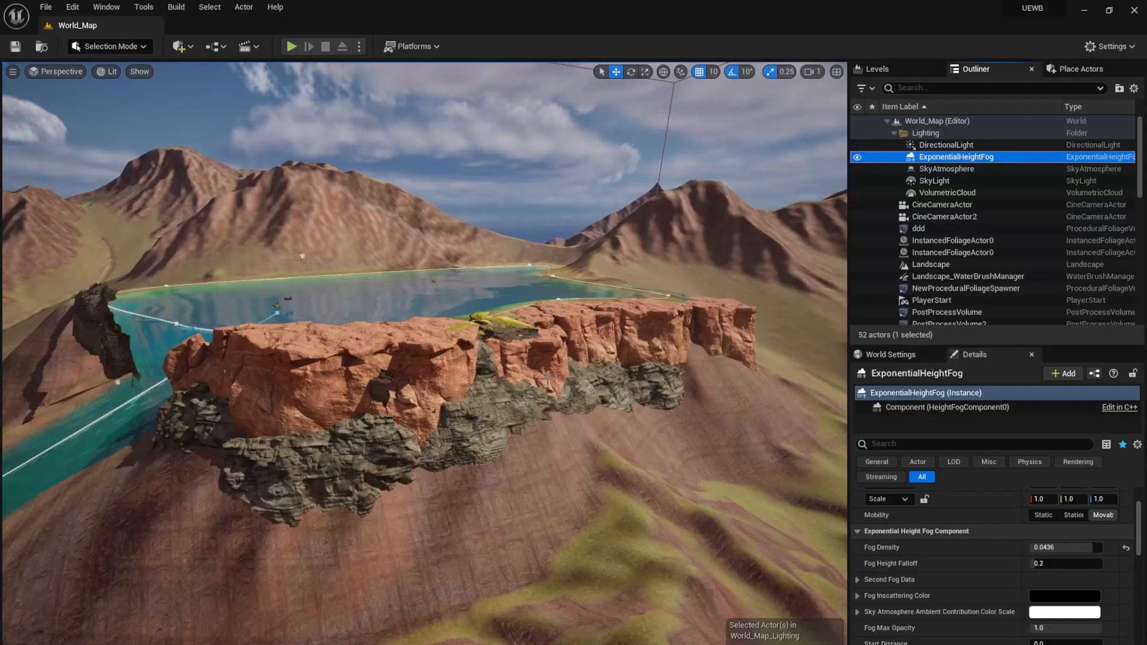
{"action": "right_click_drag", "start_coordinate": [609, 431], "coordinate": [779, 382]}
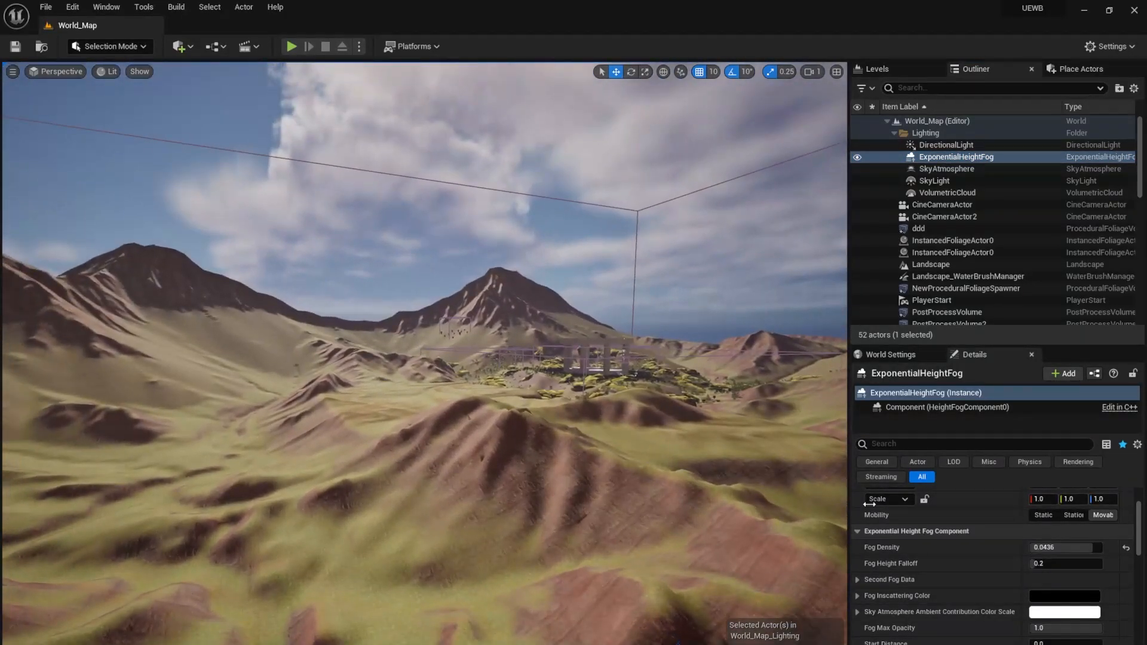
{"action": "scroll", "coordinate": [894, 542], "scroll_direction": "down", "scroll_amount": 2}
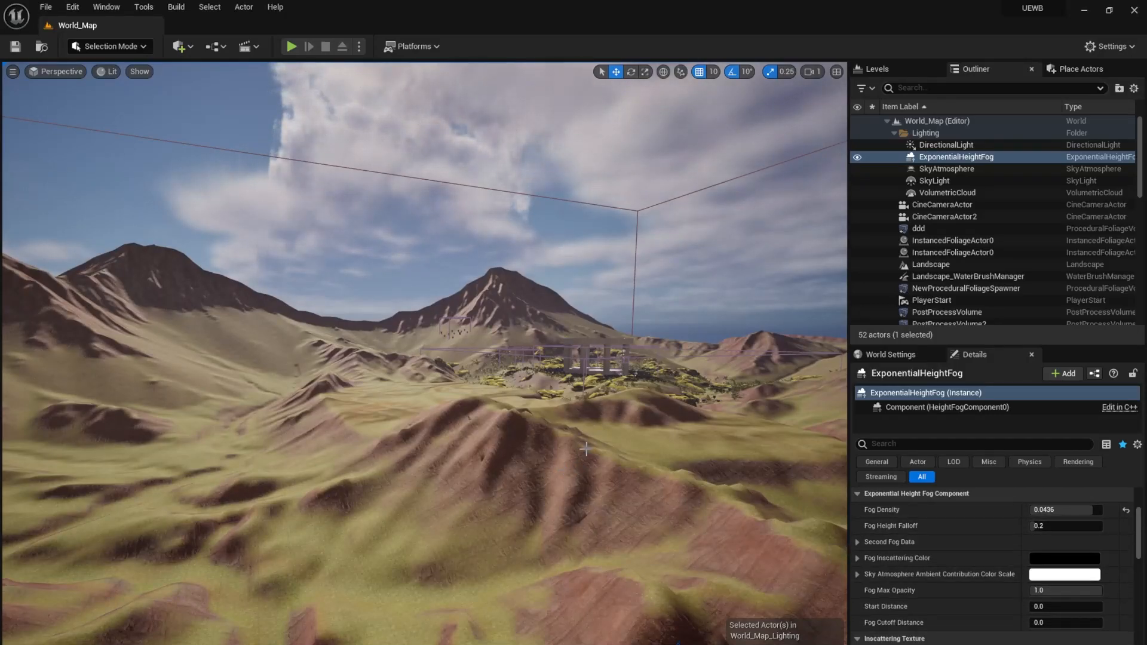
{"action": "right_click_drag", "start_coordinate": [697, 380], "coordinate": [717, 418]}
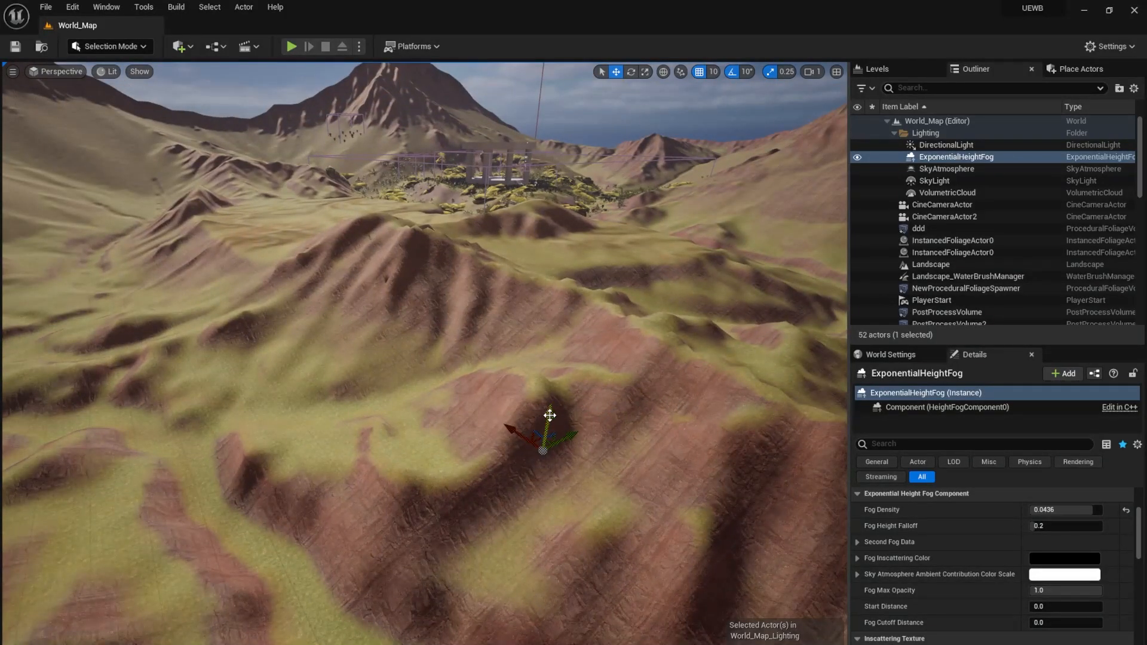
{"action": "left_click_drag", "start_coordinate": [550, 415], "coordinate": [567, 123]}
{"action": "key", "text": "g"}
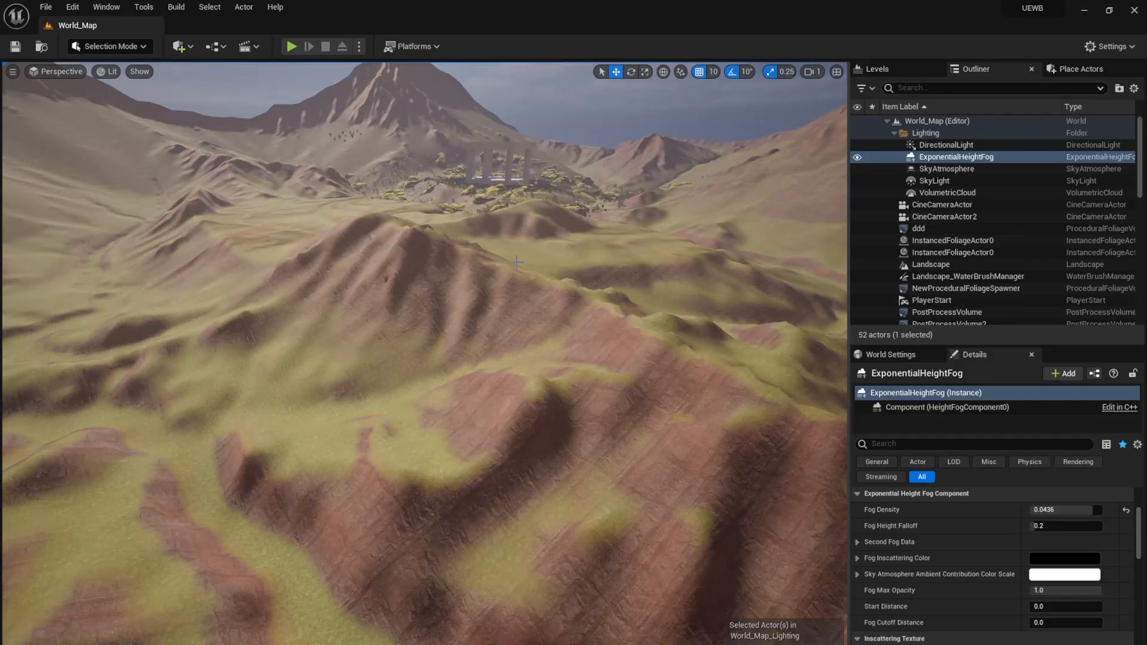
Inspect the fog around the columned structure and lower the ExponentialHeightFog actor along its vertical axis.
{"action": "scroll", "coordinate": [519, 263], "scroll_direction": "up", "scroll_amount": 8}
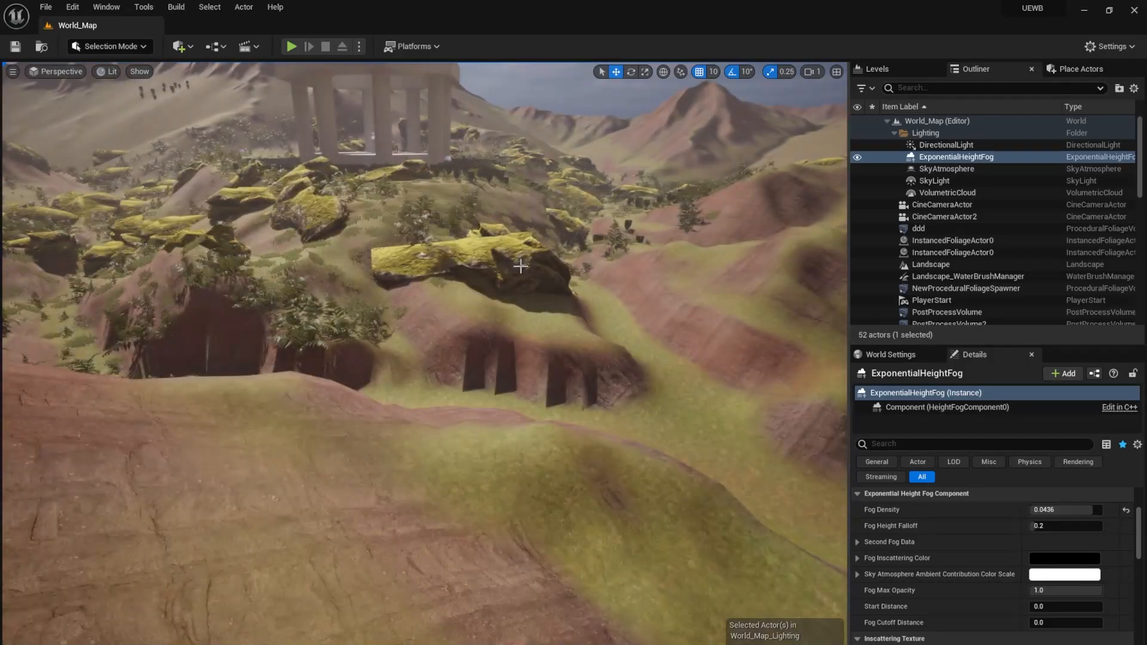
{"action": "key", "text": "g"}
{"action": "scroll", "coordinate": [480, 406], "scroll_direction": "down", "scroll_amount": 6}
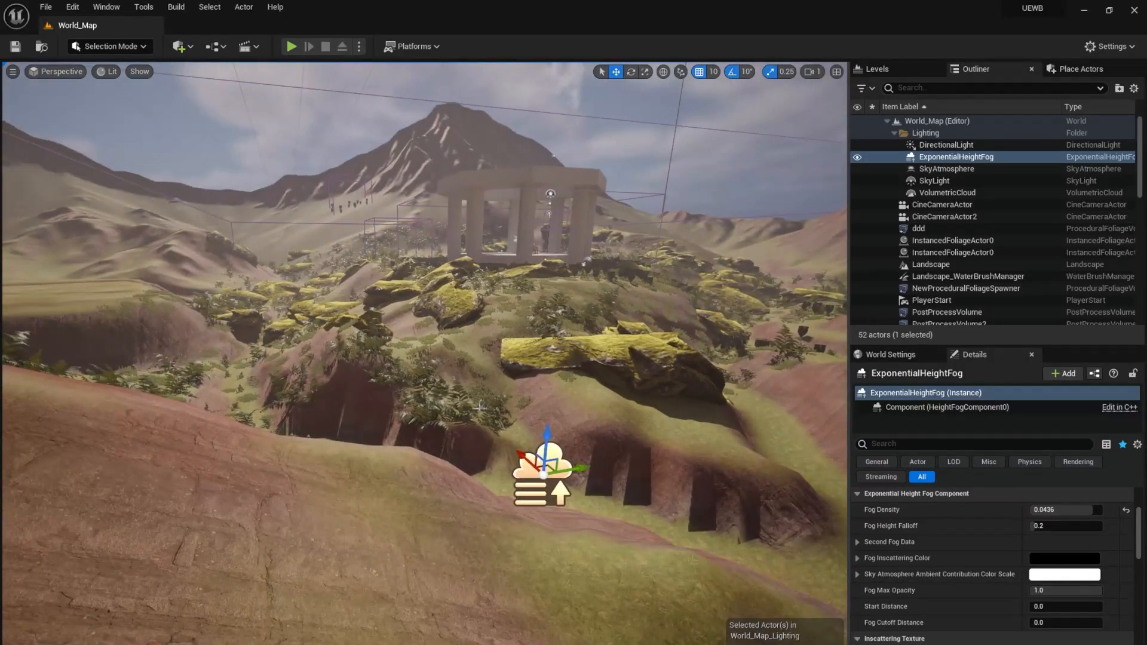
{"action": "left_click_drag", "start_coordinate": [546, 436], "coordinate": [516, 479]}
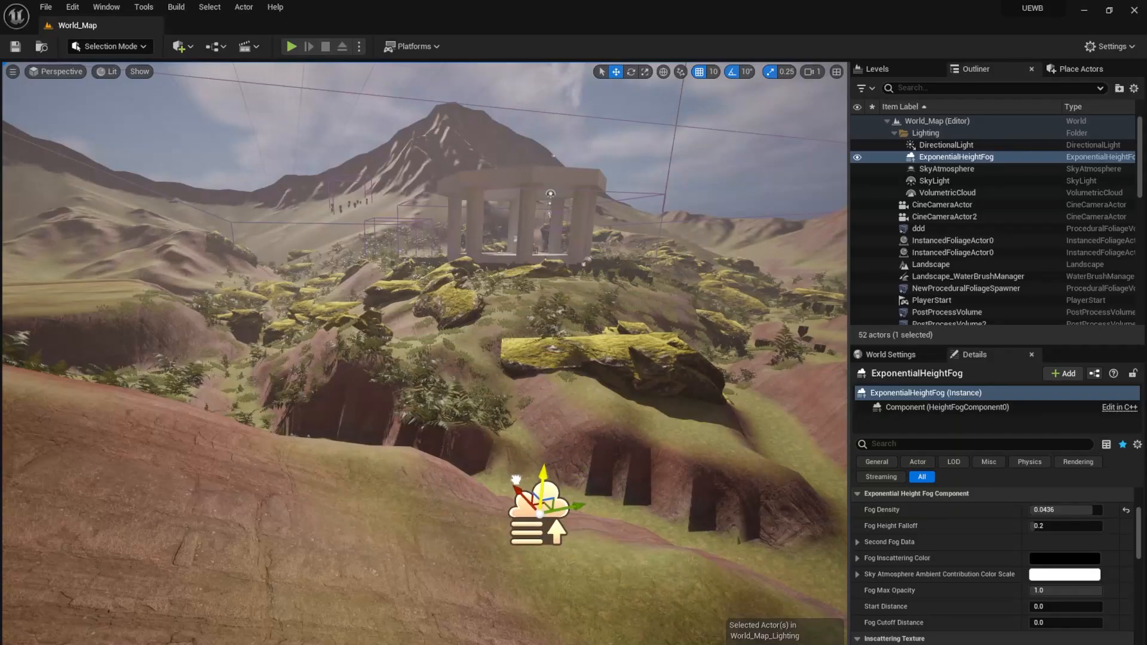
{"action": "scroll", "coordinate": [570, 314], "scroll_direction": "down", "scroll_amount": 10}
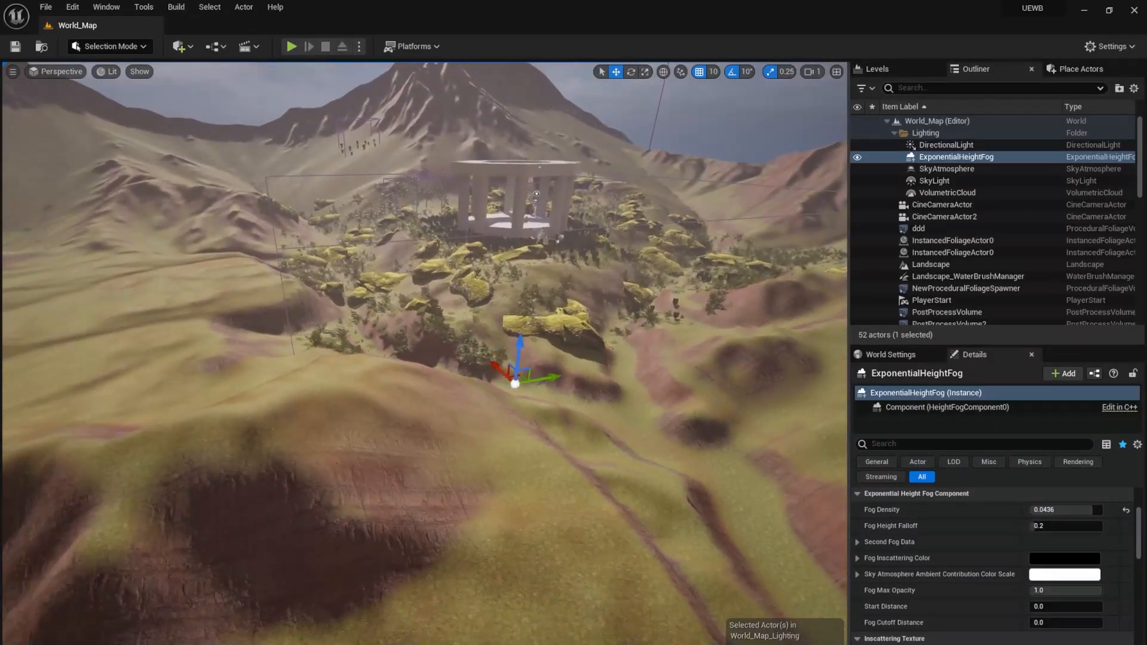
{"action": "right_click_drag", "start_coordinate": [571, 315], "coordinate": [570, 307]}
{"action": "scroll", "coordinate": [921, 587], "scroll_direction": "up", "scroll_amount": 2}
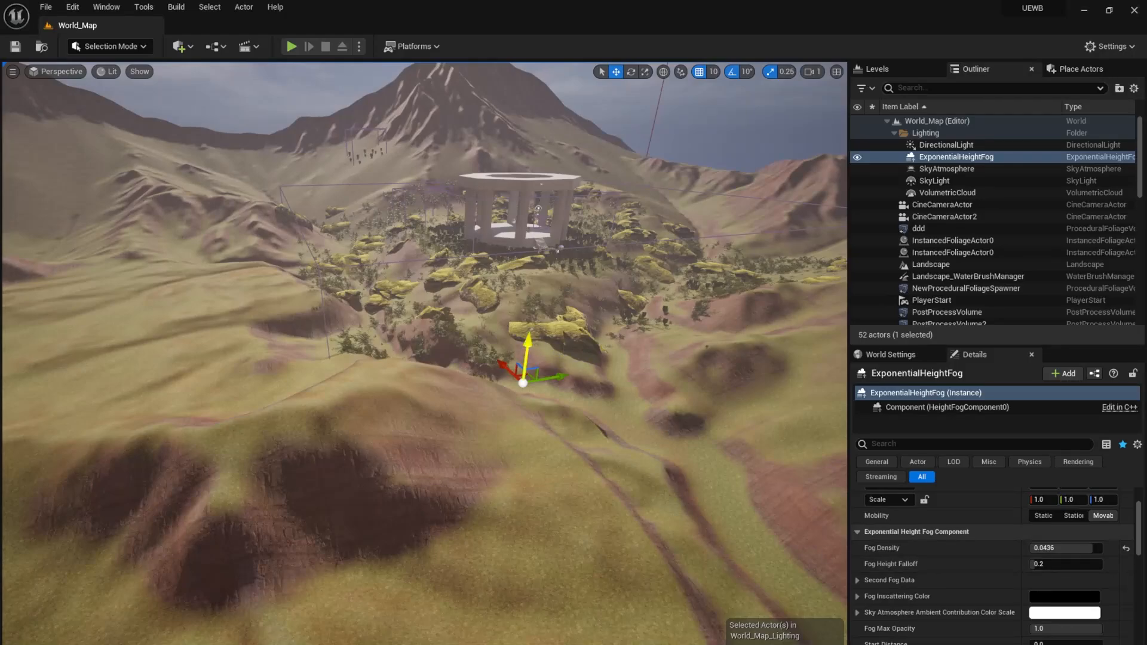
{"action": "left_click_drag", "start_coordinate": [531, 331], "coordinate": [520, 588]}
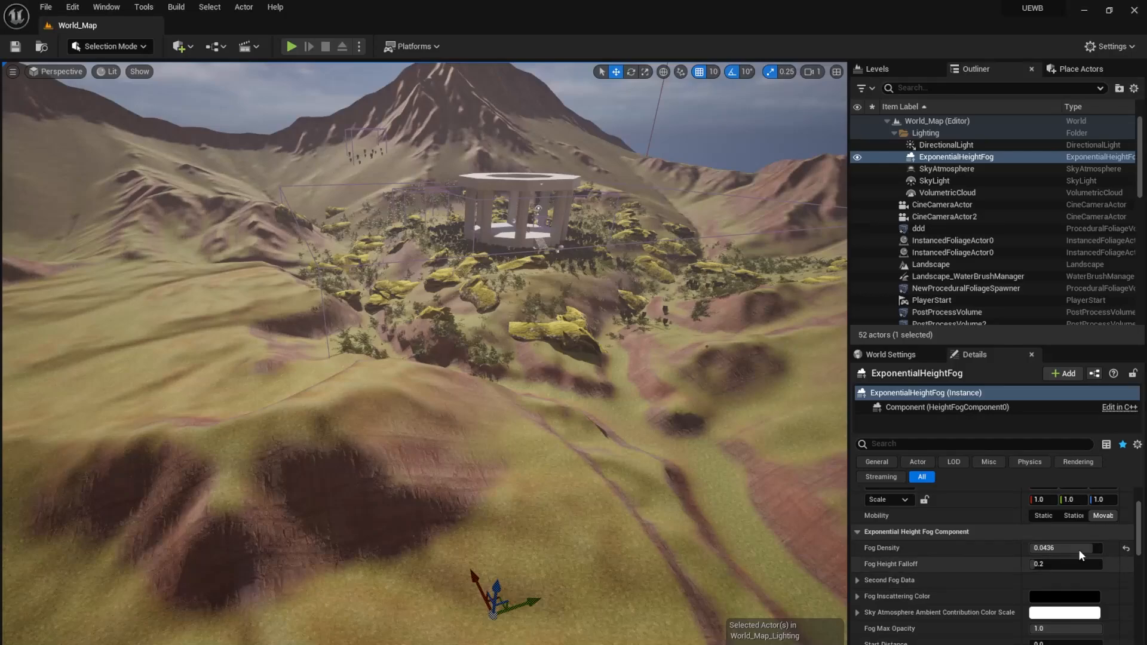
Reset the height fog's main Fog Density to its default value.
{"action": "right_click_drag", "start_coordinate": [709, 445], "coordinate": [691, 465]}
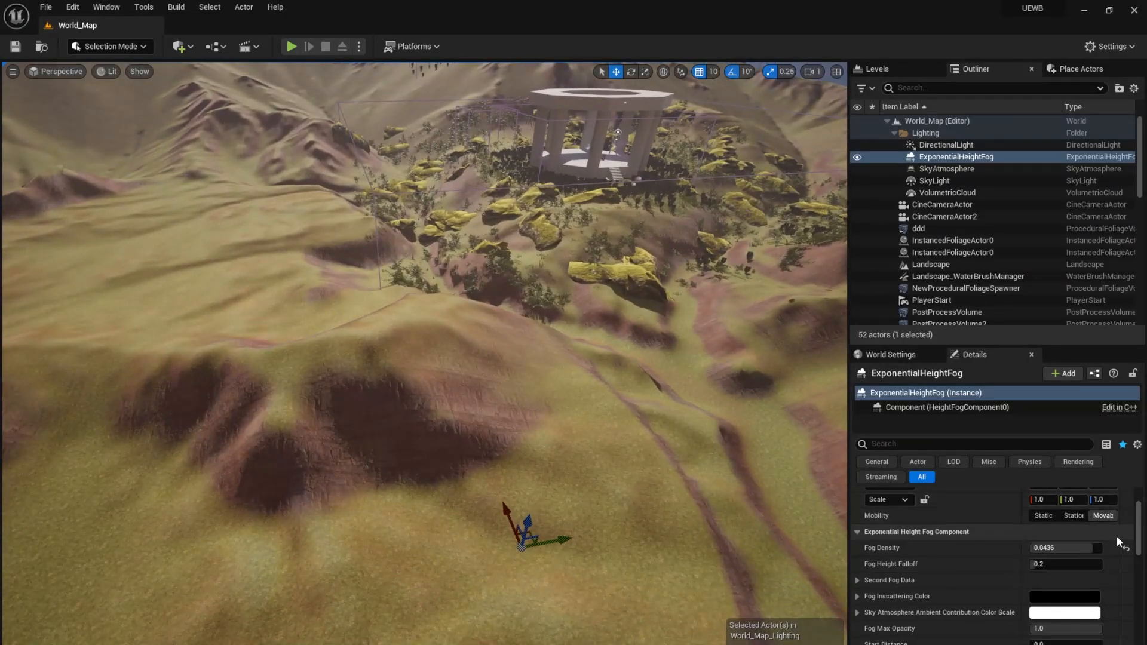
{"action": "left_click", "coordinate": [1126, 549]}
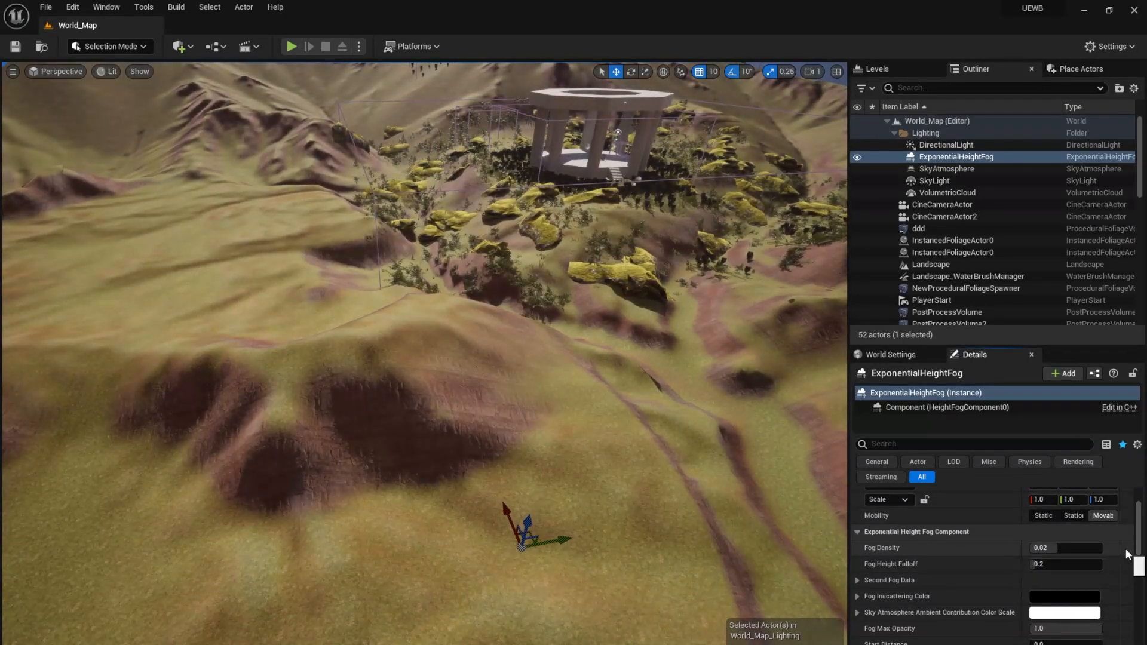
{"action": "right_click_drag", "start_coordinate": [834, 504], "coordinate": [610, 447]}
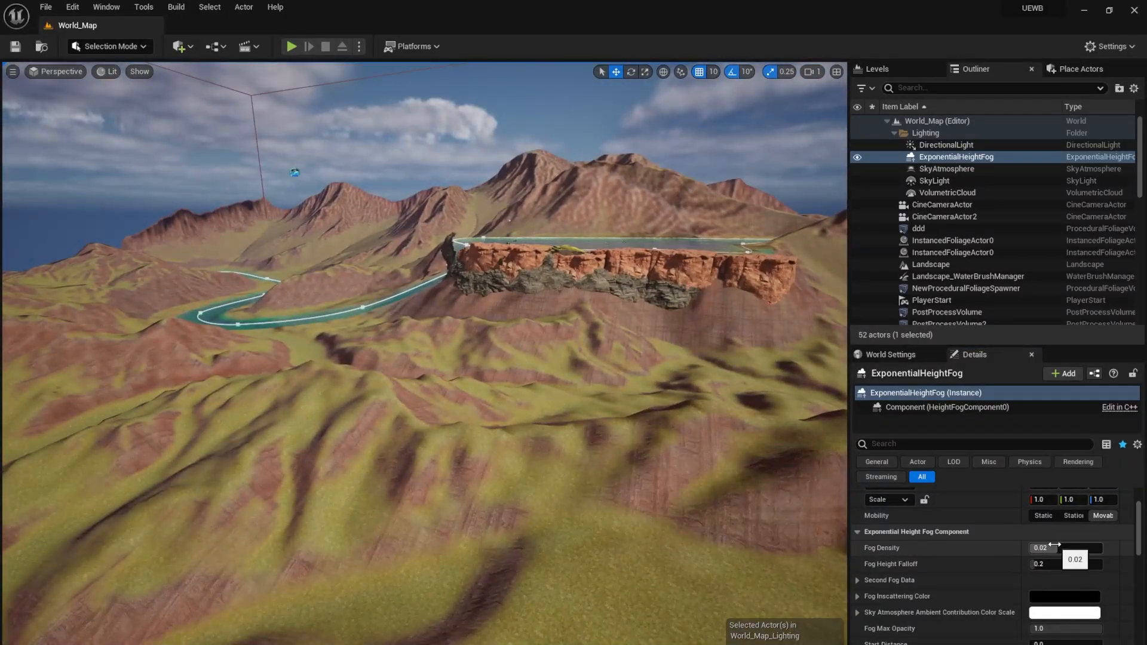
Set the height fog's main Fog Density to 0.036 and its Fog Height Falloff to 0.27996.
{"action": "left_click_drag", "start_coordinate": [1062, 547], "coordinate": [1090, 548]}
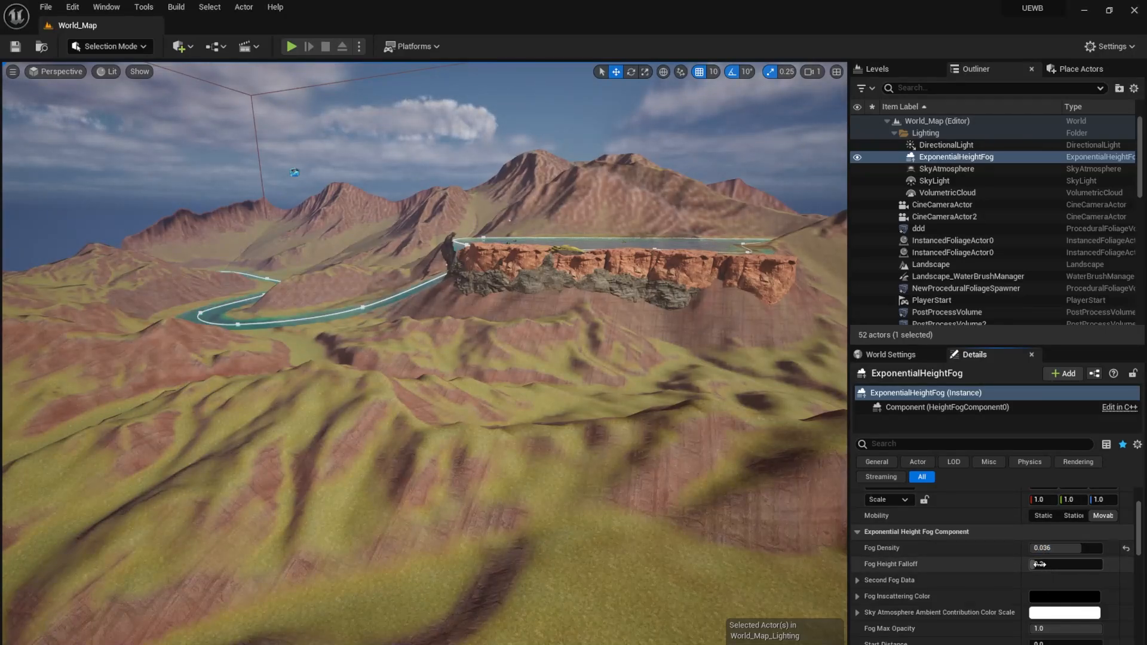
{"action": "mouse_move", "coordinate": [1039, 564]}
{"action": "left_mouse_down"}
{"action": "mouse_move", "coordinate": [1068, 564]}
{"action": "mouse_move", "coordinate": [1044, 564]}
{"action": "left_mouse_up"}
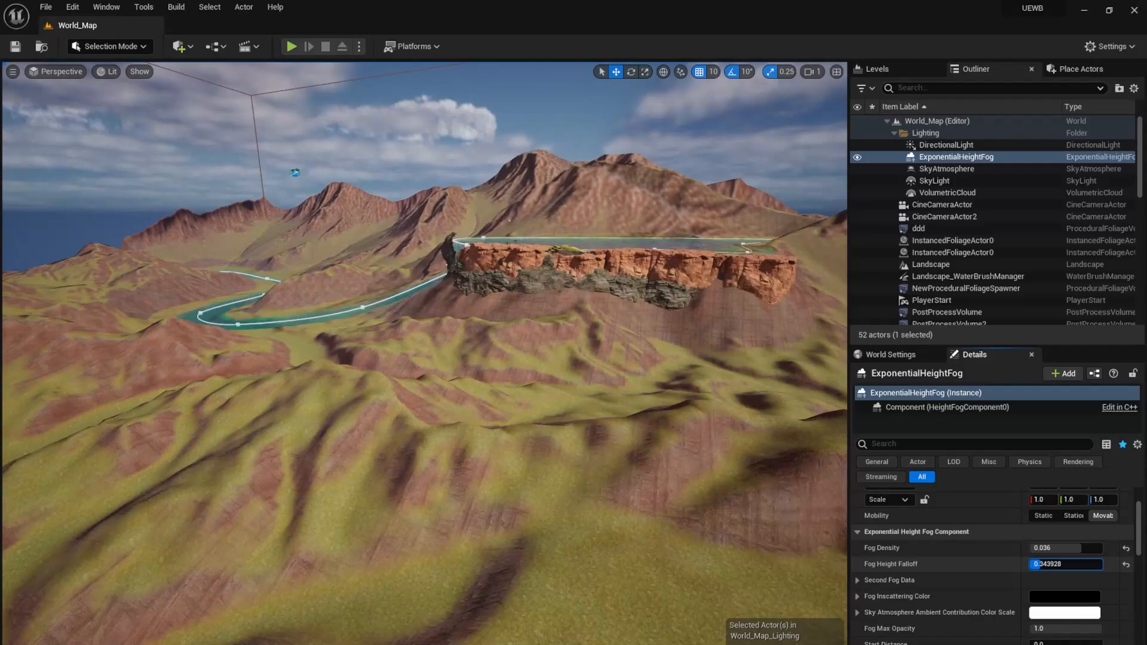
{"action": "scroll", "coordinate": [861, 565], "scroll_direction": "down", "scroll_amount": 1}
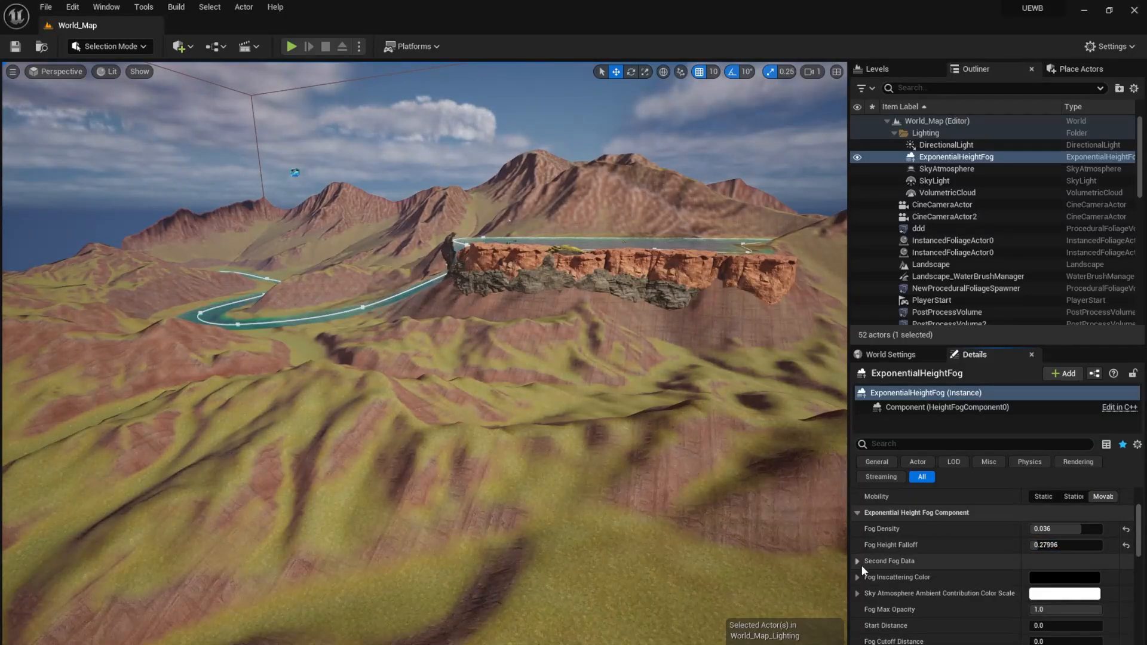
{"action": "scroll", "coordinate": [859, 560], "scroll_direction": "down", "scroll_amount": 2}
{"action": "scroll", "coordinate": [899, 546], "scroll_direction": "up", "scroll_amount": 3}
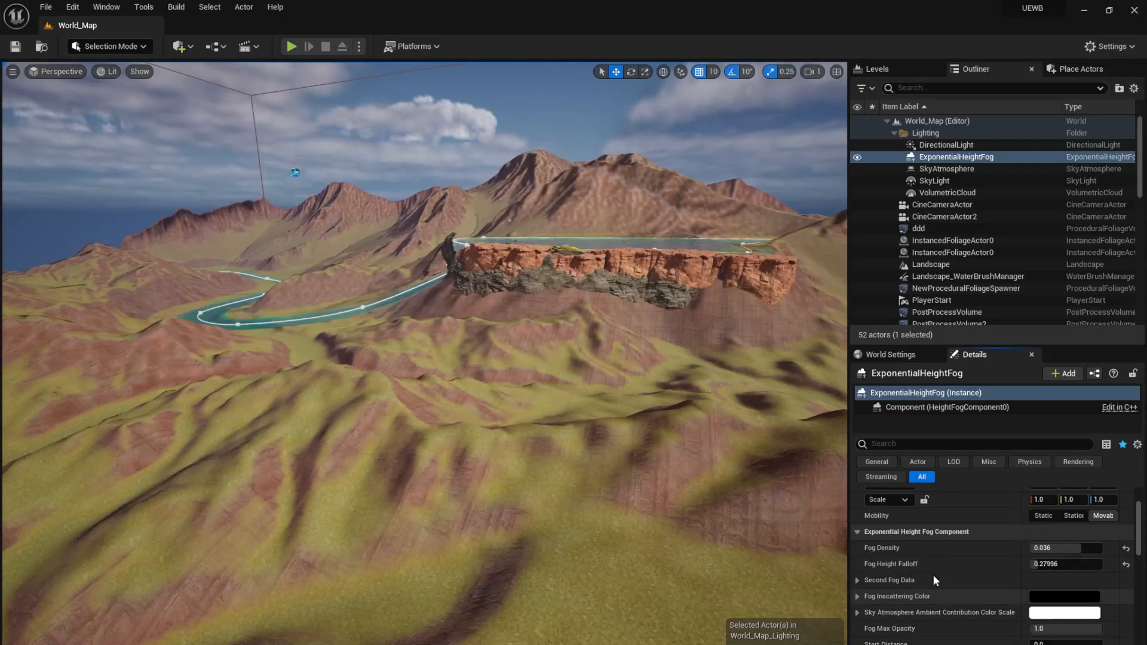
Expand Second Fog Data and set its Fog Density to 0.1.
{"action": "right_click_drag", "start_coordinate": [545, 263], "coordinate": [549, 210]}
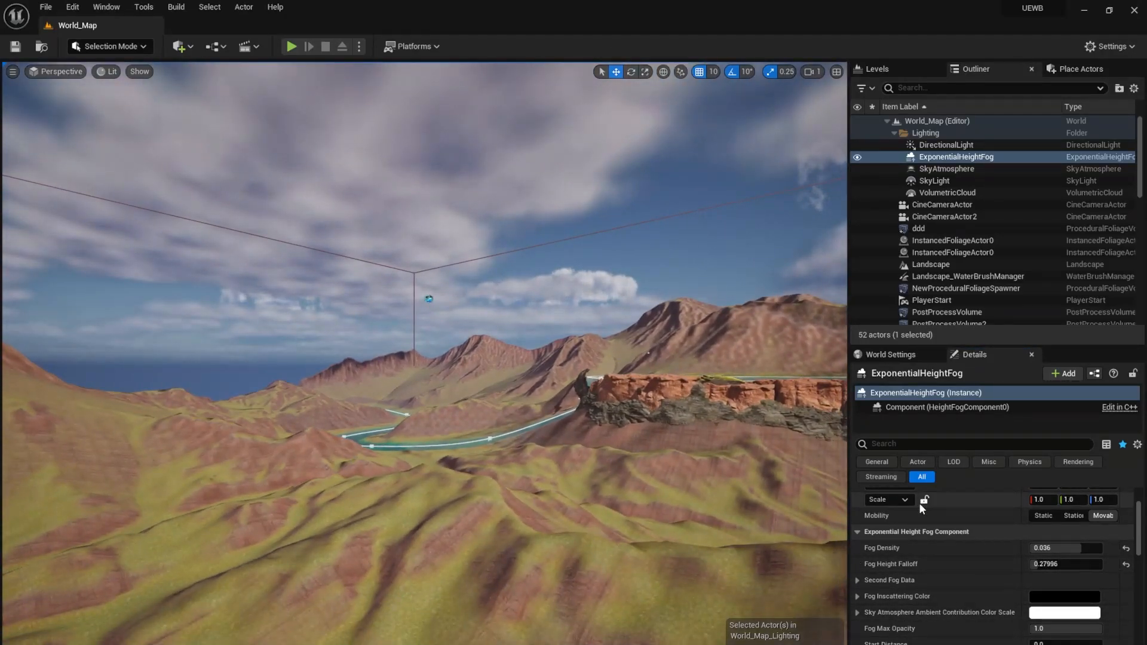
{"action": "scroll", "coordinate": [873, 558], "scroll_direction": "down", "scroll_amount": 1}
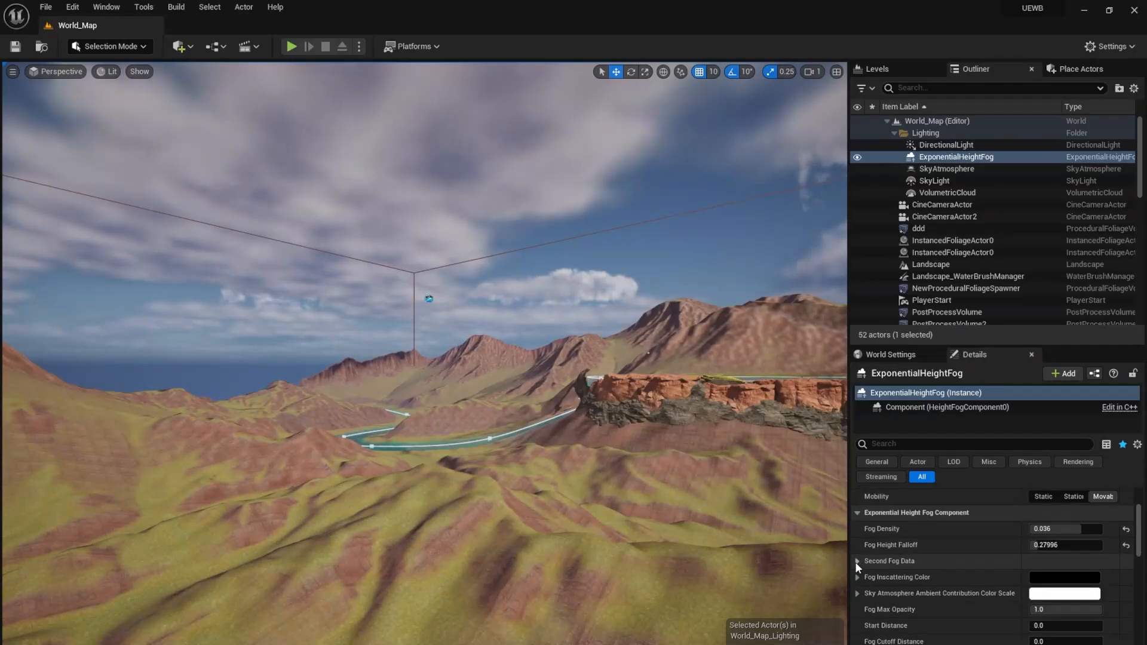
{"action": "left_click", "coordinate": [856, 561]}
{"action": "scroll", "coordinate": [890, 570], "scroll_direction": "down", "scroll_amount": 2}
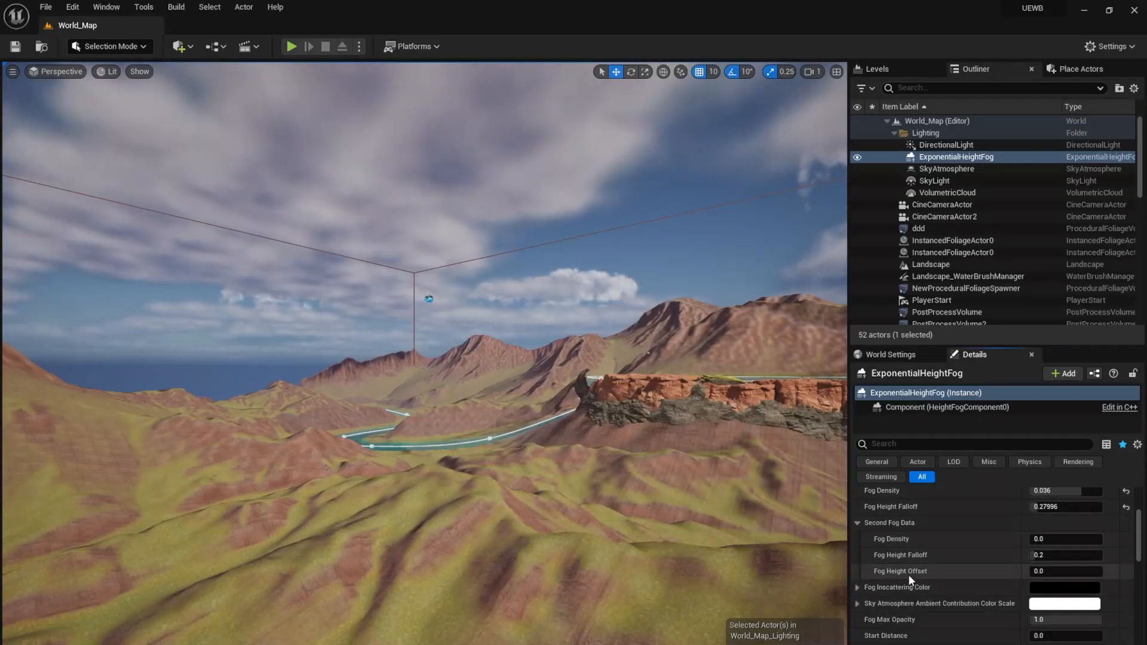
{"action": "left_click", "coordinate": [1071, 538]}
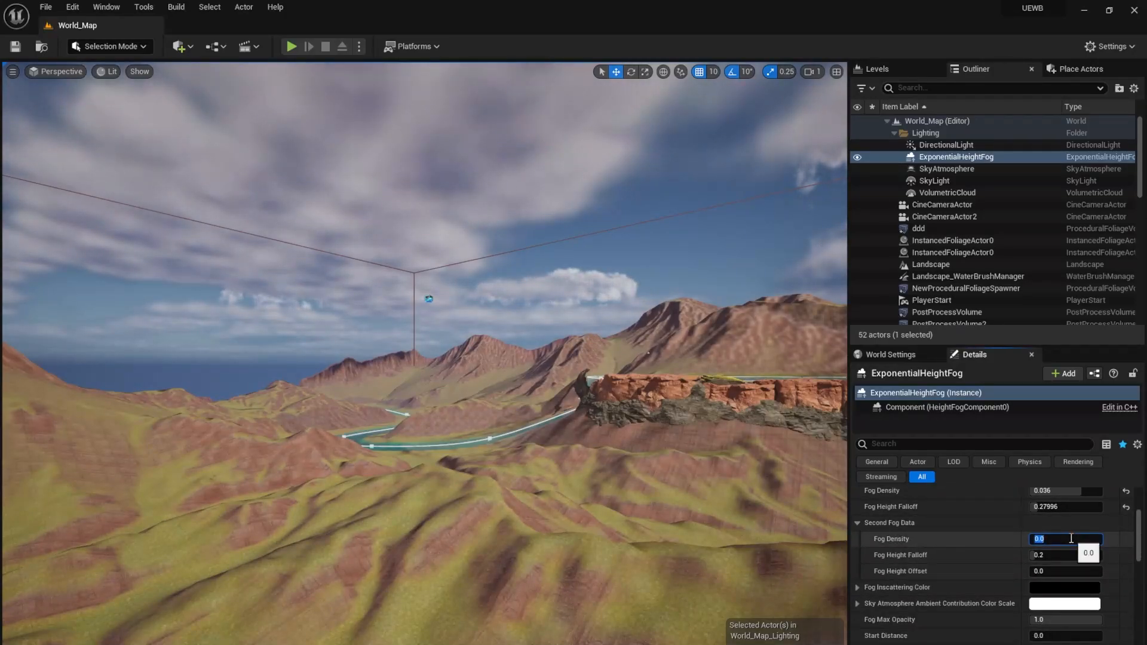
{"action": "type", "text": "0.1"}
{"action": "key", "text": "Return"}
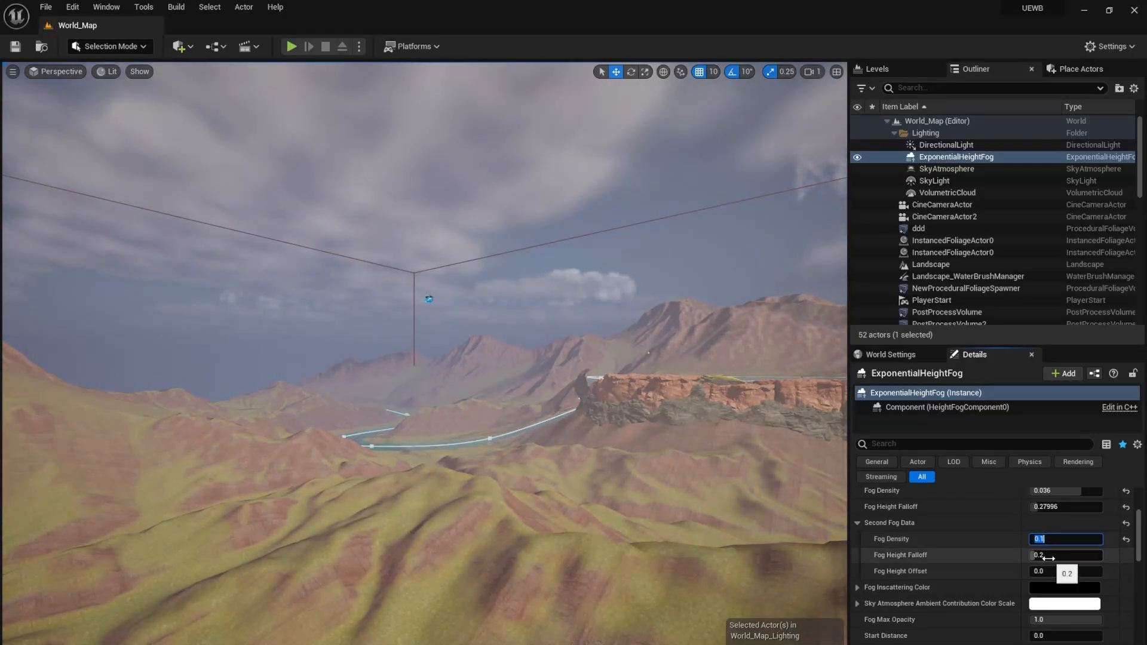
Set the second fog's Fog Height Falloff to 0.375912; try a Fog Height Offset of -1.412267 and reset that offset to default.
{"action": "mouse_move", "coordinate": [1051, 555]}
{"action": "left_mouse_down"}
{"action": "mouse_move", "coordinate": [1075, 555]}
{"action": "mouse_move", "coordinate": [1063, 555]}
{"action": "left_mouse_up"}
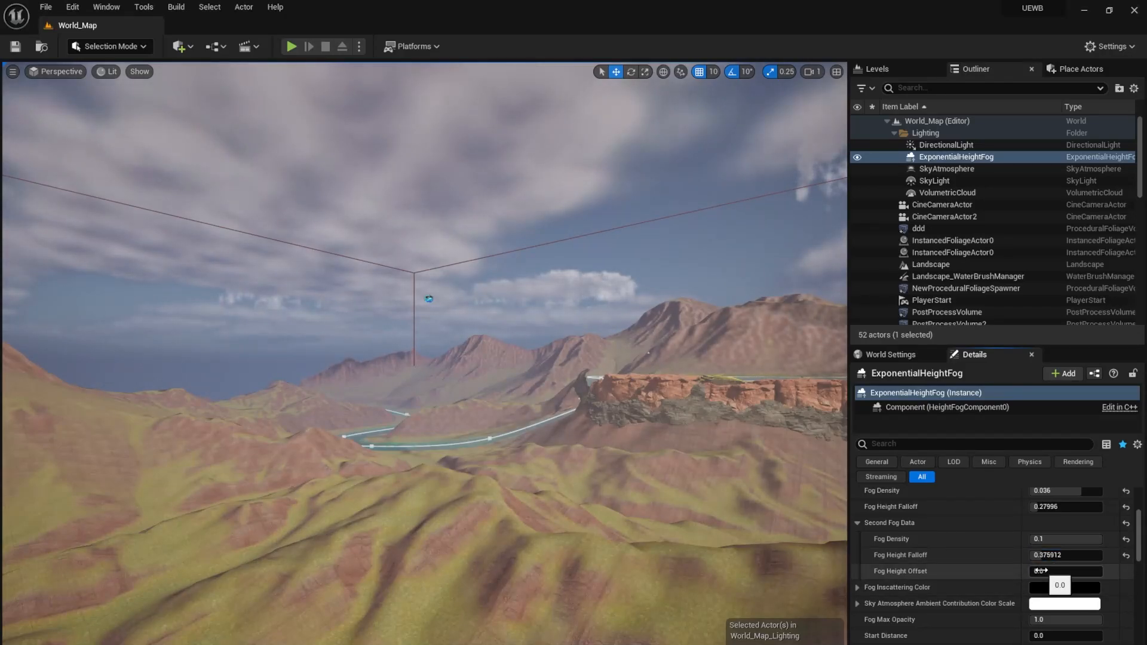
{"action": "left_click_drag", "start_coordinate": [1063, 571], "coordinate": [1075, 571]}
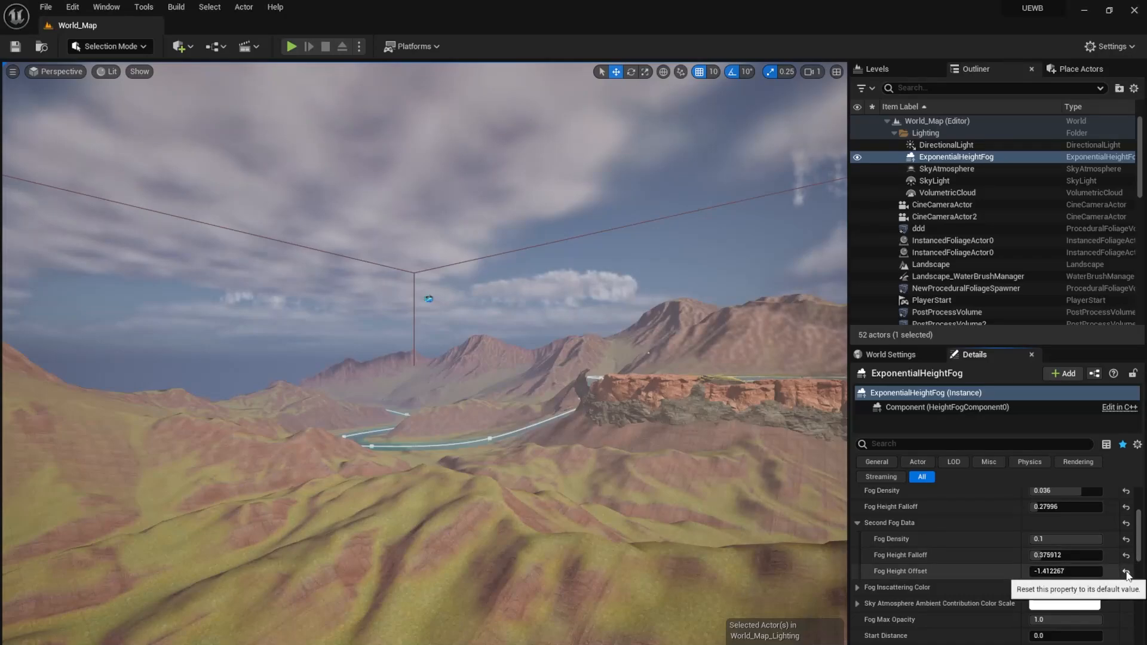
{"action": "left_click", "coordinate": [1126, 571]}
Try 0.2 for the second fog's Fog Density and settle on 0.02.
{"action": "left_click", "coordinate": [1056, 539]}
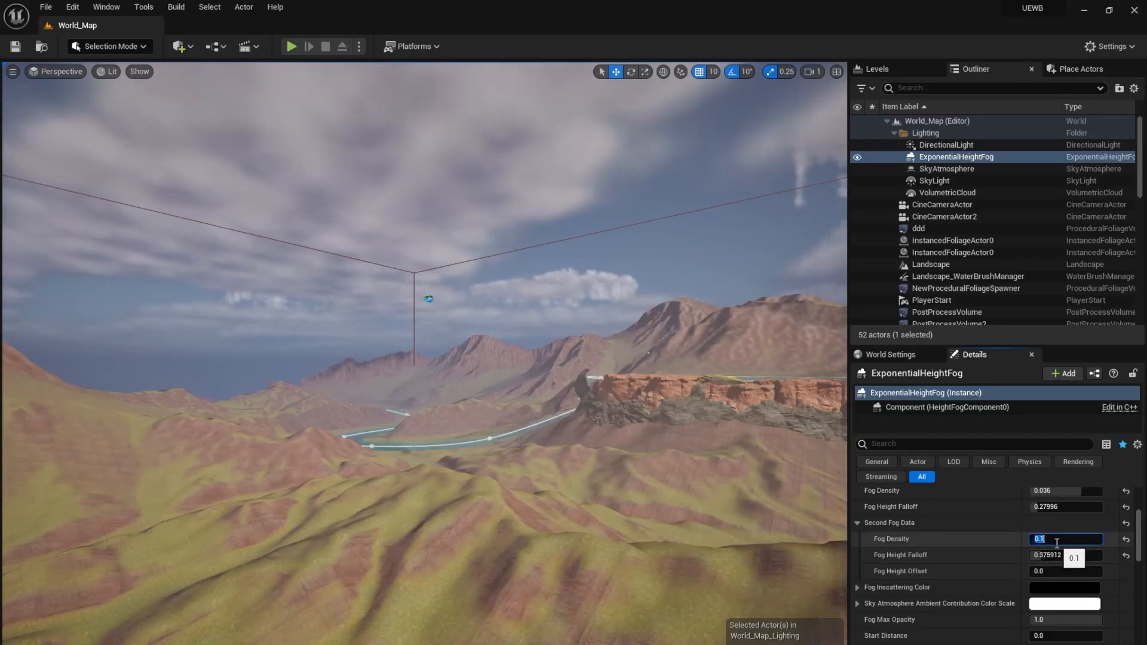
{"action": "key", "text": "Return"}
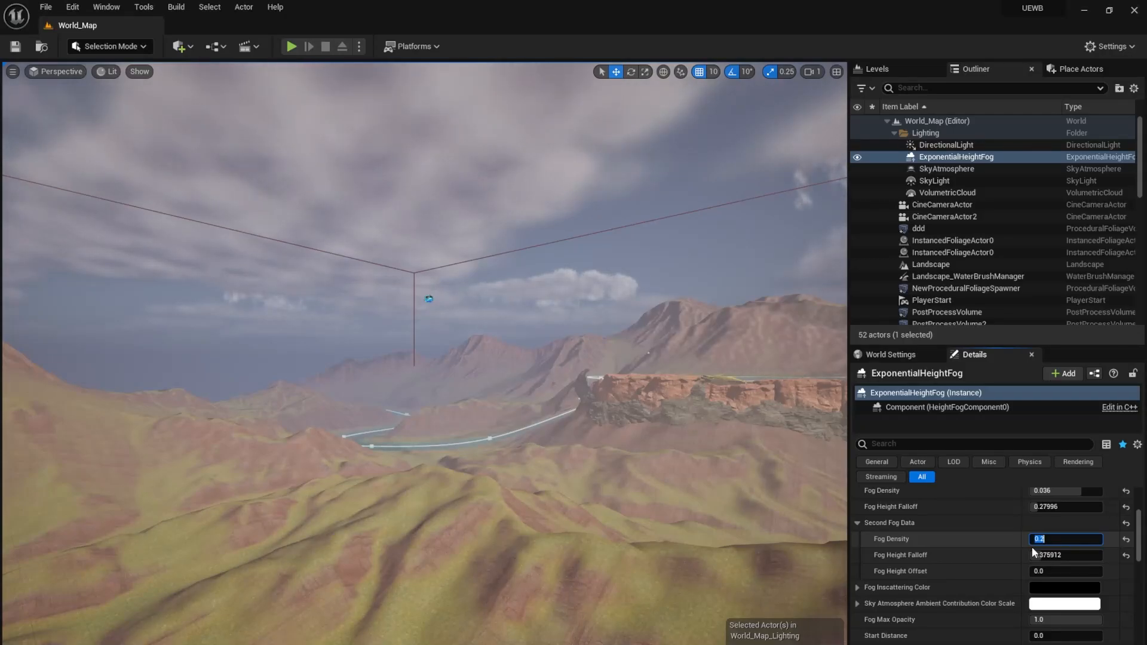
{"action": "key", "text": "Return"}
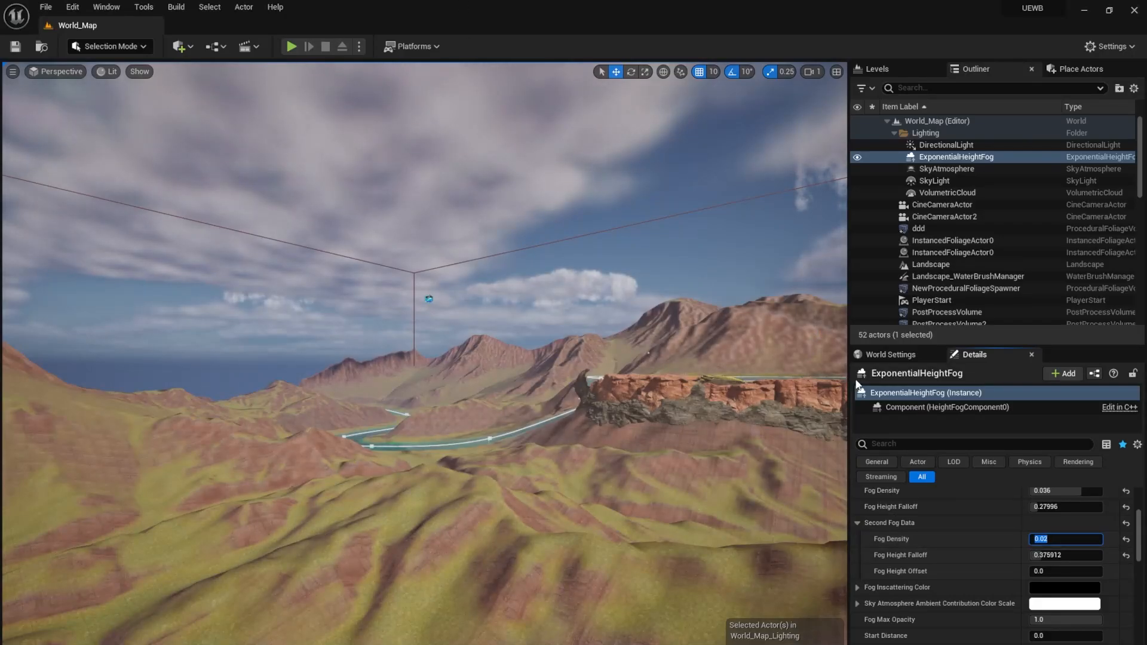
Try a Start Distance of 5000 for the height fog and undo that change.
{"action": "scroll", "coordinate": [918, 576], "scroll_direction": "up", "scroll_amount": 1}
{"action": "scroll", "coordinate": [917, 576], "scroll_direction": "down", "scroll_amount": 3}
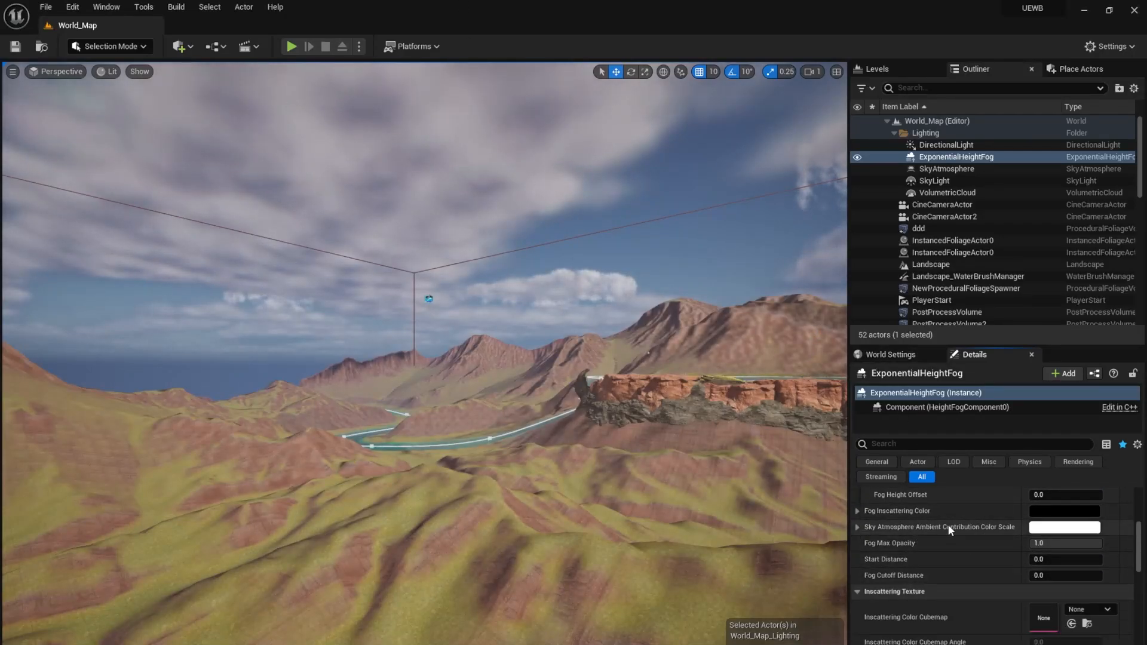
{"action": "scroll", "coordinate": [968, 567], "scroll_direction": "down", "scroll_amount": 1}
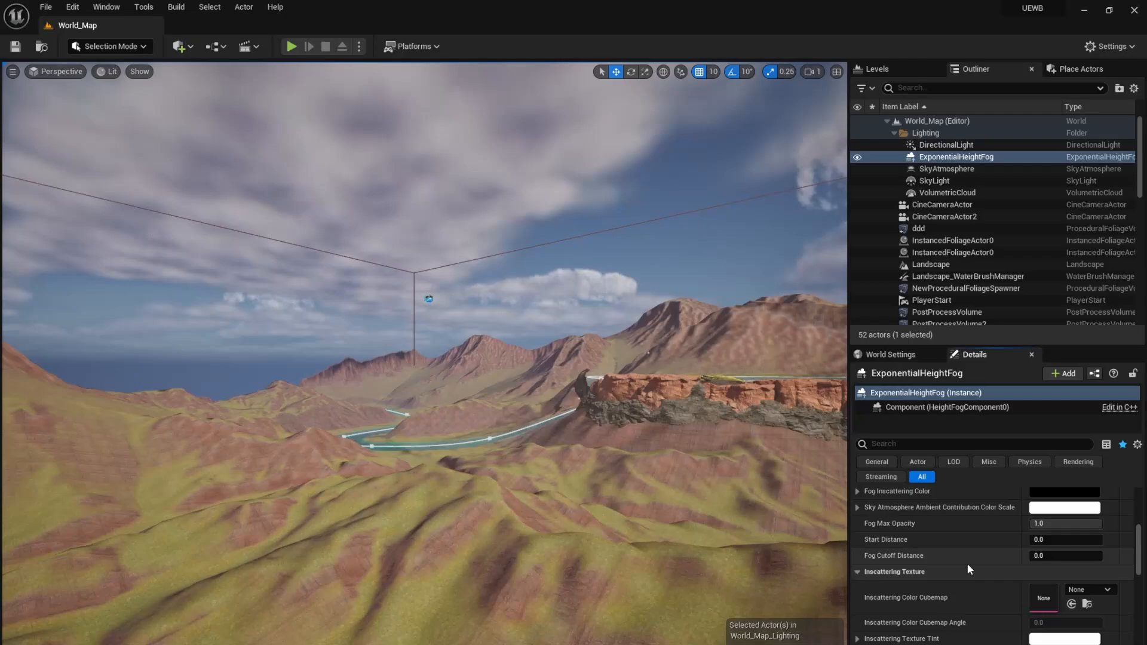
{"action": "scroll", "coordinate": [926, 540], "scroll_direction": "down", "scroll_amount": 3}
{"action": "scroll", "coordinate": [961, 522], "scroll_direction": "up", "scroll_amount": 5}
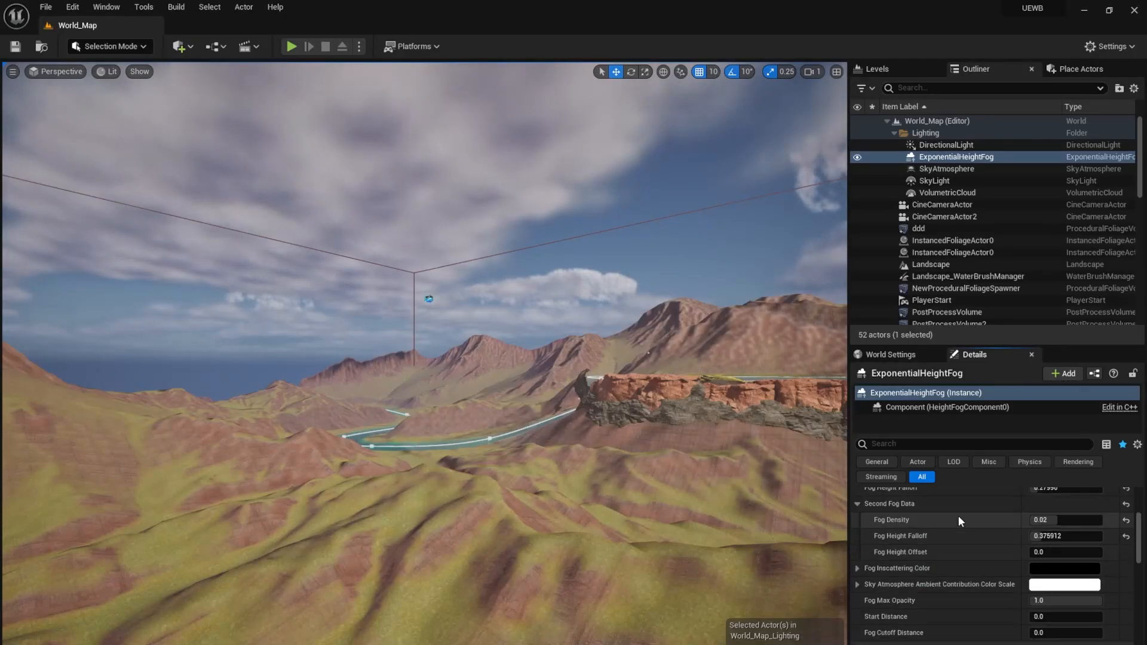
{"action": "scroll", "coordinate": [935, 570], "scroll_direction": "down", "scroll_amount": 3}
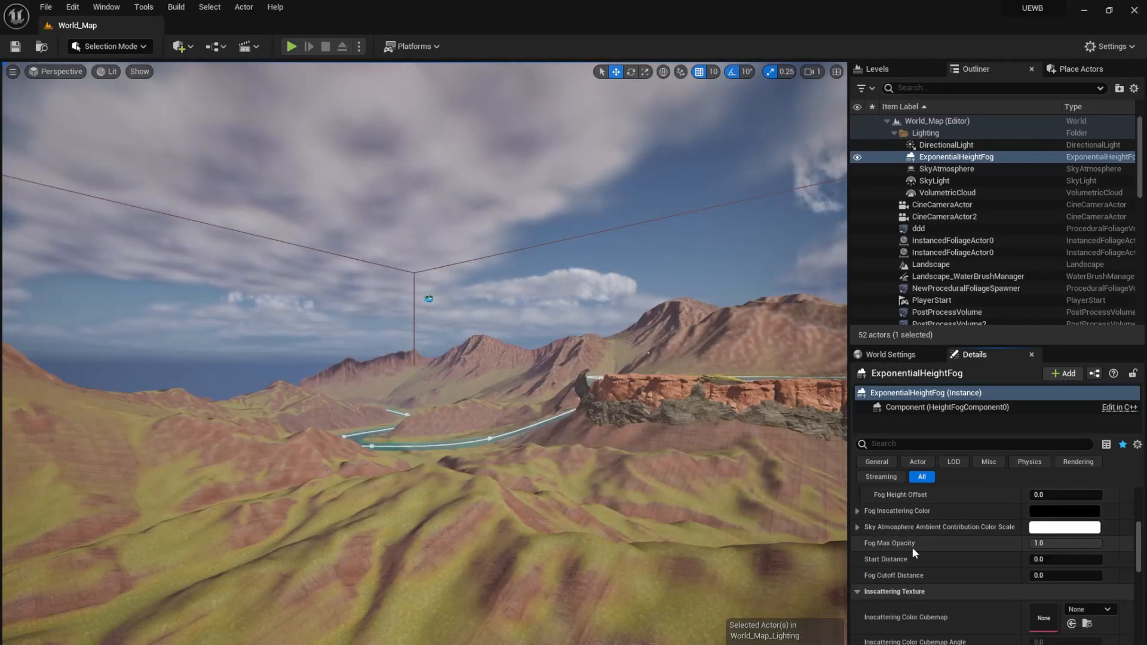
{"action": "mouse_move", "coordinate": [1048, 547]}
{"action": "left_mouse_down"}
{"action": "mouse_move", "coordinate": [980, 548]}
{"action": "mouse_move", "coordinate": [1048, 548]}
{"action": "left_mouse_up"}
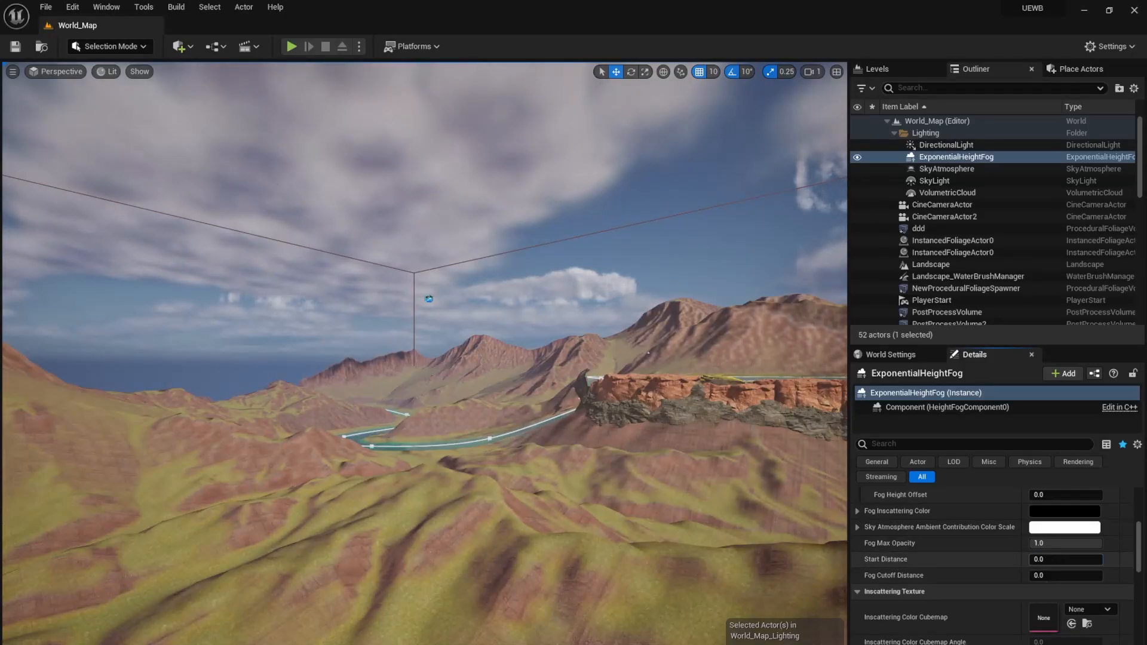
{"action": "left_click", "coordinate": [1065, 559]}
{"action": "type", "text": "5000"}
{"action": "key", "text": "Return"}
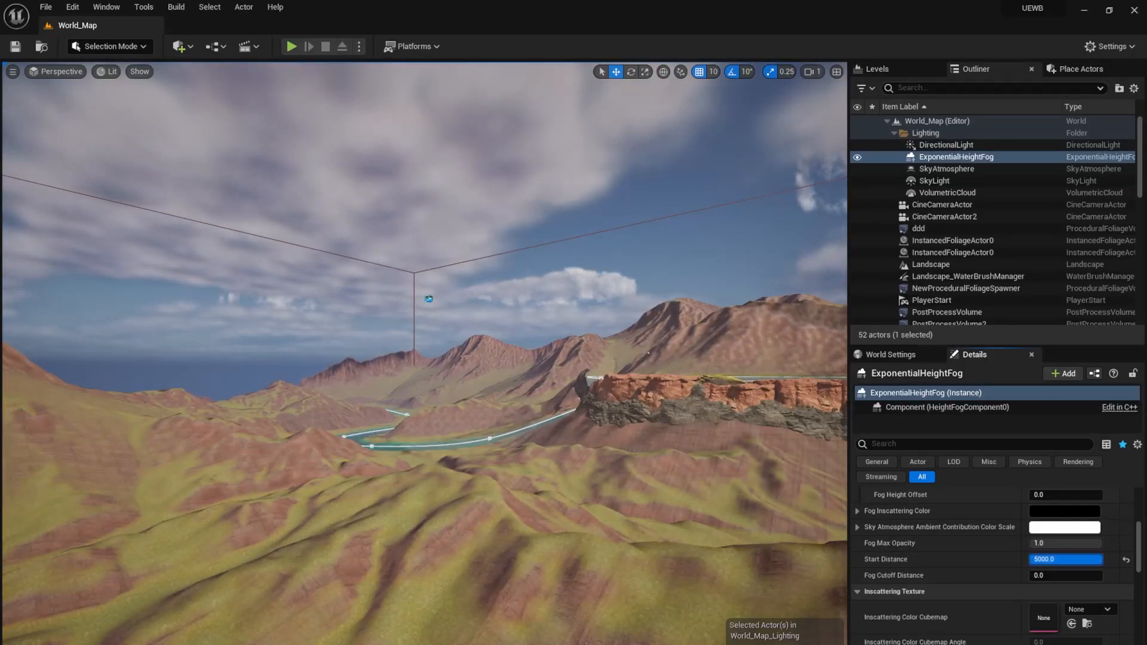
{"action": "key", "text": "ctrl+z"}
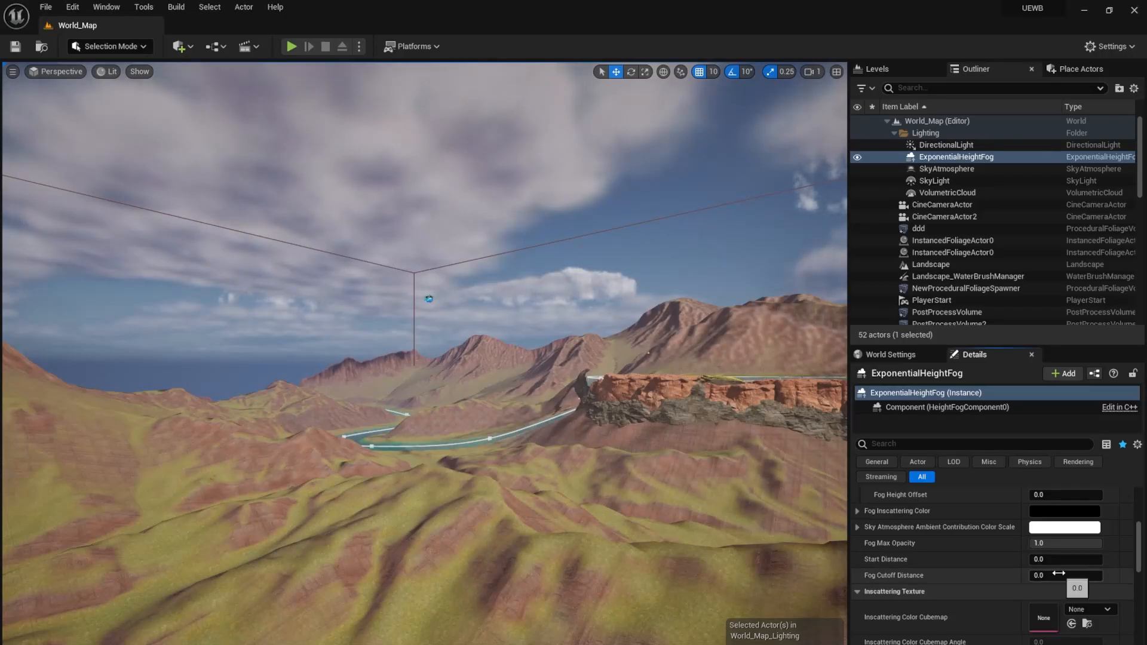
Try a Fog Cutoff Distance of 100000 for the height fog and return it to 0.
{"action": "left_click_drag", "start_coordinate": [1046, 575], "coordinate": [1129, 575]}
{"action": "type", "text": "10000"}
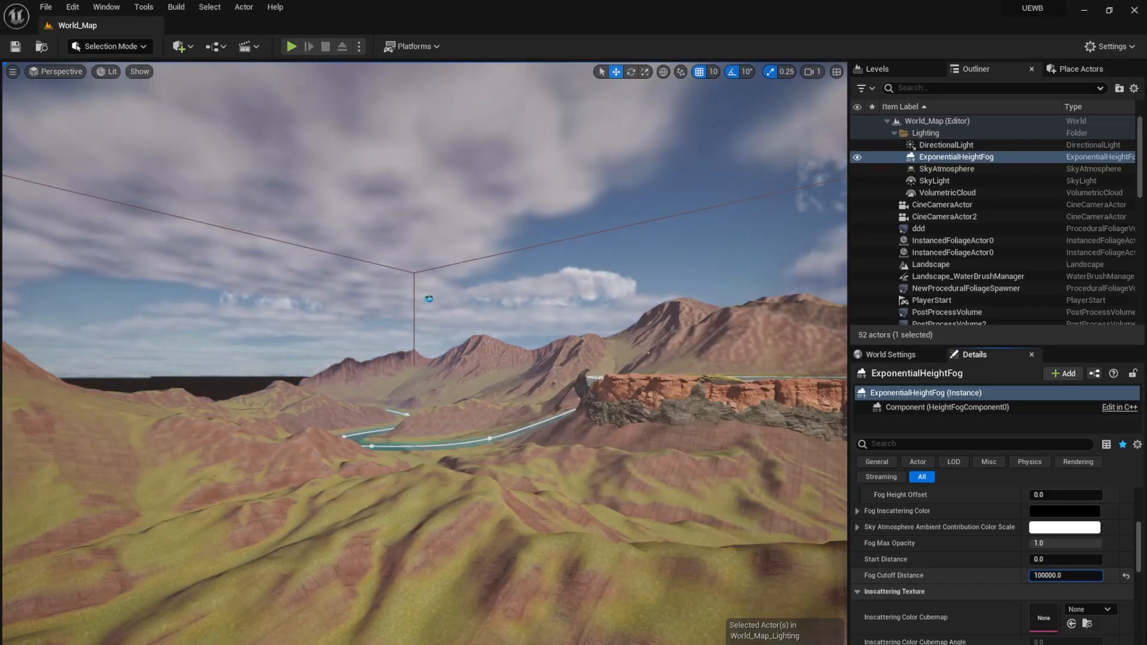
{"action": "left_click", "coordinate": [1044, 575]}
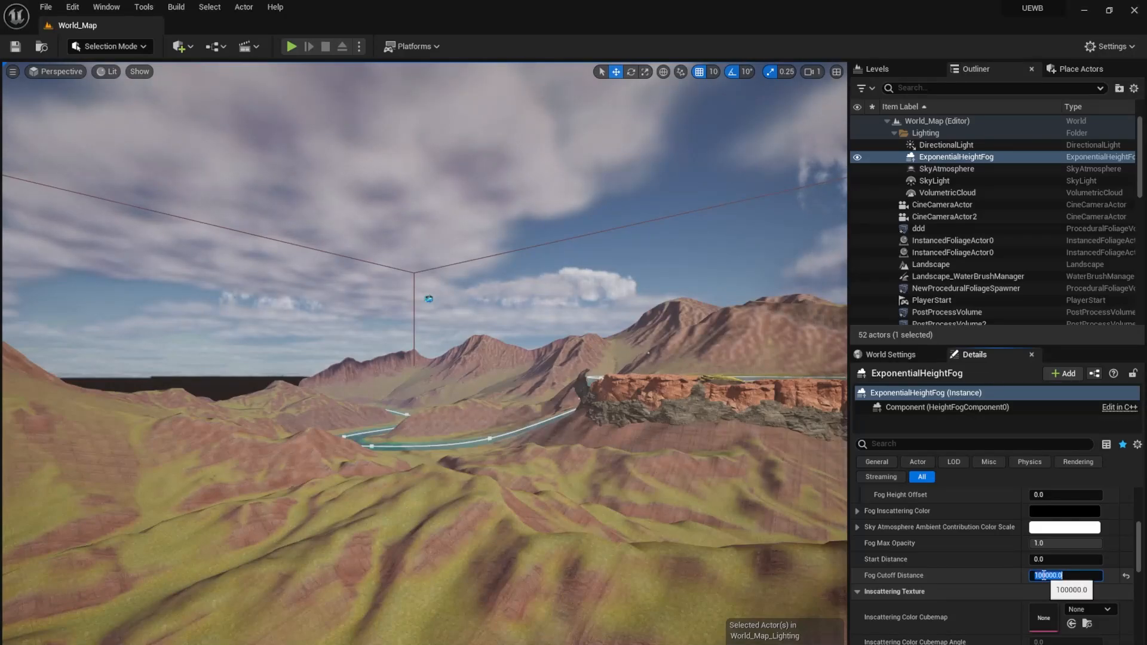
{"action": "type", "text": "0"}
{"action": "key", "text": "Return"}
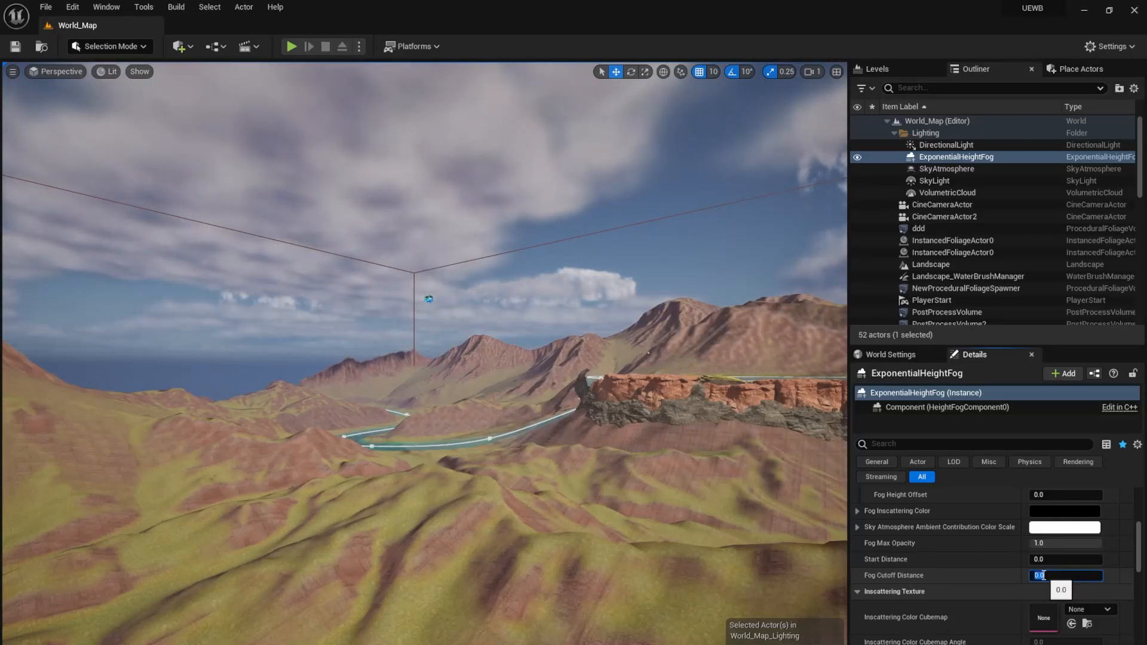
Try other Directional Inscattering Exponent and Start Distance values, including a 12607.697266 distance, and reset both to default.
{"action": "scroll", "coordinate": [1002, 573], "scroll_direction": "down", "scroll_amount": 5}
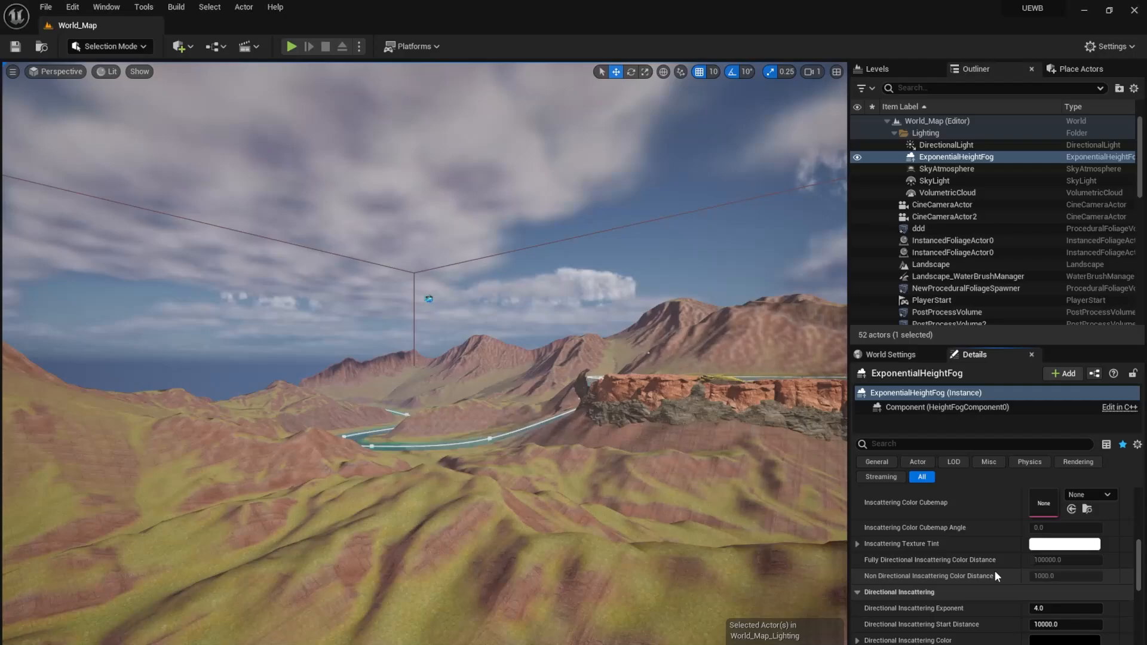
{"action": "scroll", "coordinate": [980, 579], "scroll_direction": "up", "scroll_amount": 3}
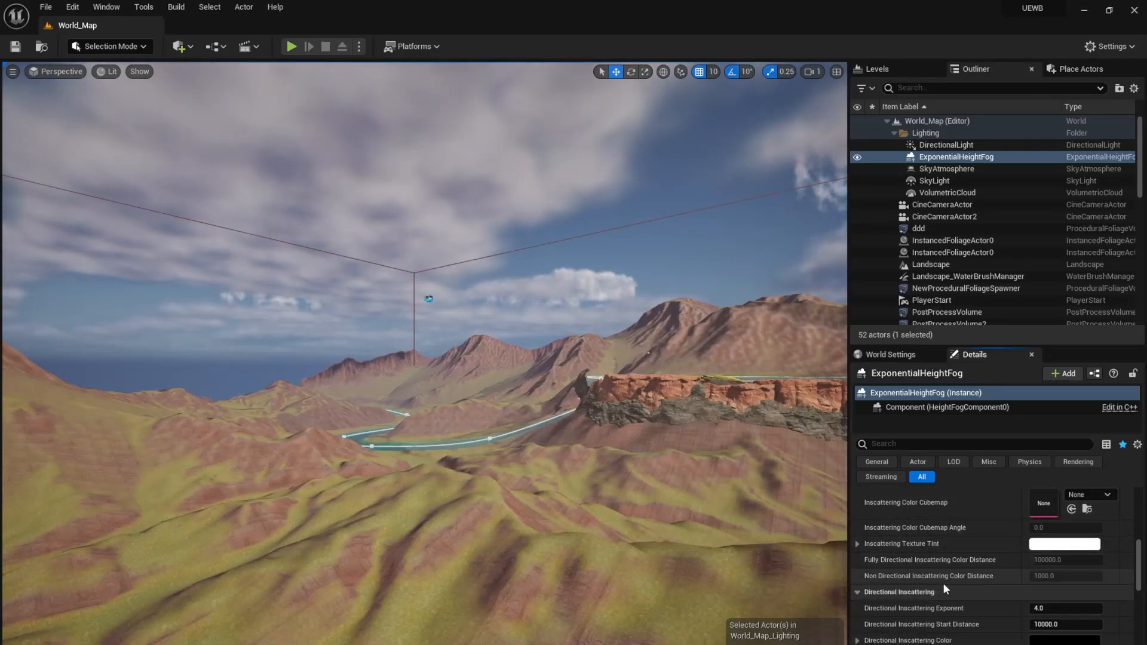
{"action": "scroll", "coordinate": [954, 527], "scroll_direction": "up", "scroll_amount": 2}
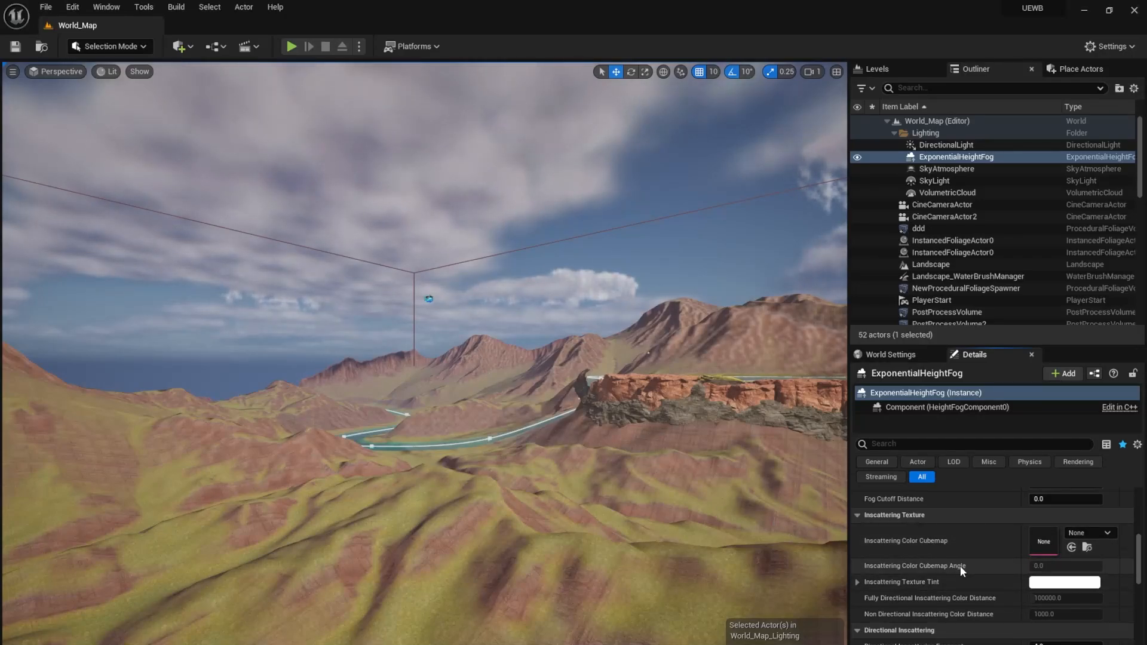
{"action": "scroll", "coordinate": [959, 565], "scroll_direction": "down", "scroll_amount": 3}
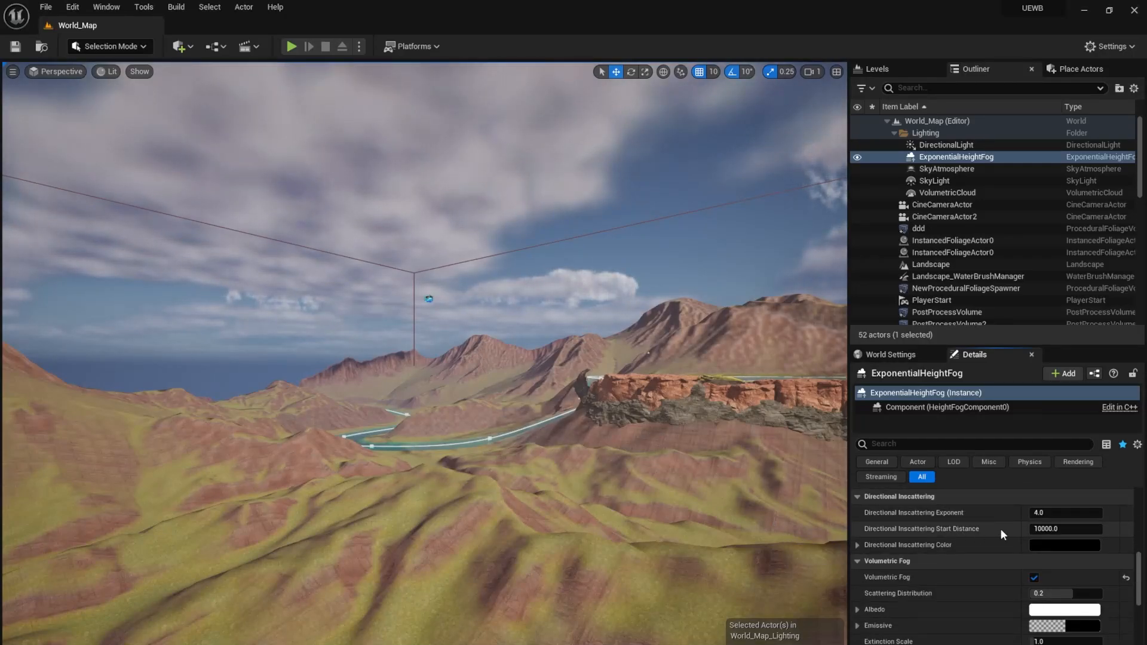
{"action": "scroll", "coordinate": [932, 507], "scroll_direction": "down", "scroll_amount": 1}
{"action": "scroll", "coordinate": [950, 522], "scroll_direction": "up", "scroll_amount": 1}
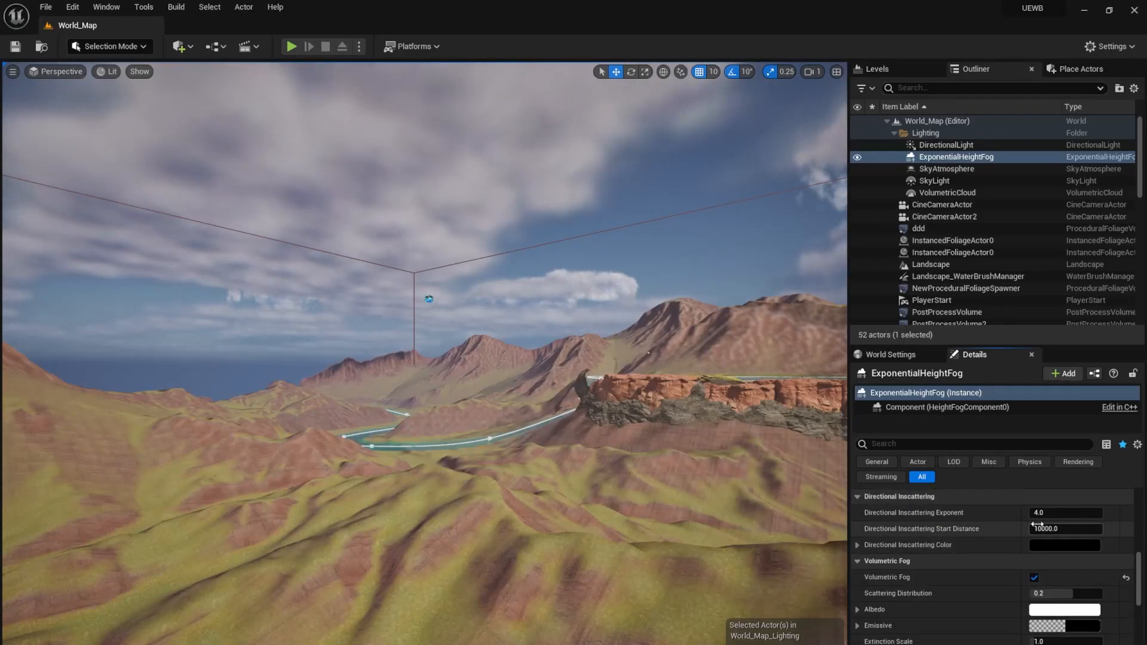
{"action": "mouse_move", "coordinate": [1046, 515]}
{"action": "left_mouse_down"}
{"action": "mouse_move", "coordinate": [1030, 515]}
{"action": "mouse_move", "coordinate": [1100, 515]}
{"action": "mouse_move", "coordinate": [1050, 515]}
{"action": "mouse_move", "coordinate": [1070, 530]}
{"action": "mouse_move", "coordinate": [1051, 530]}
{"action": "left_mouse_up"}
{"action": "left_click", "coordinate": [1125, 513]}
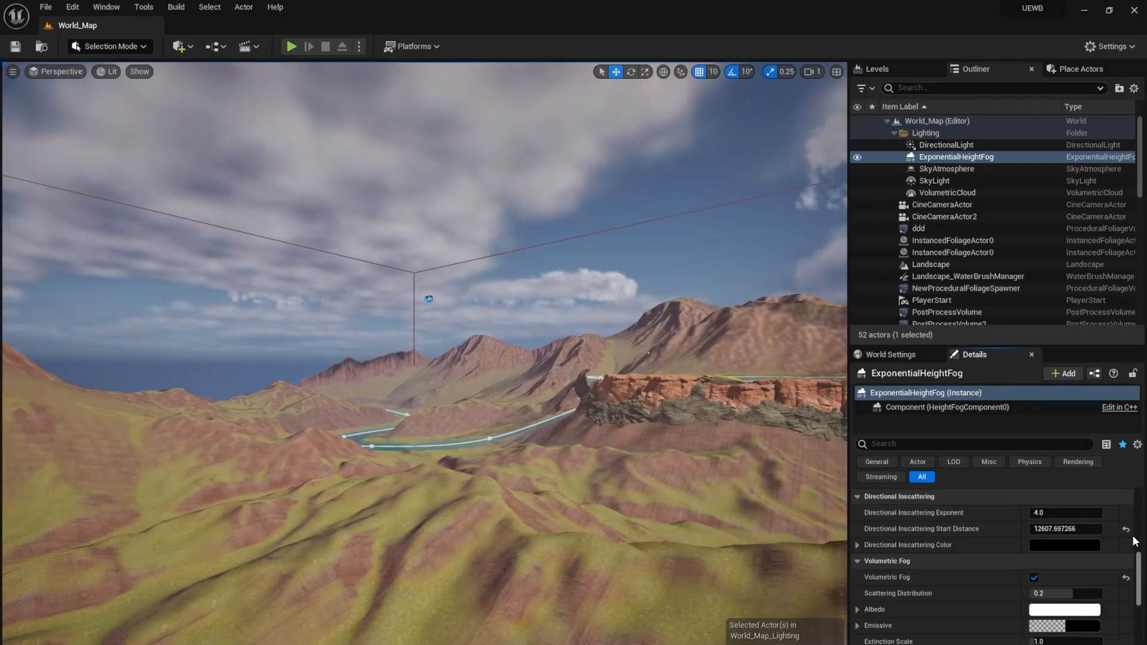
{"action": "left_click", "coordinate": [1125, 529]}
Turn Volumetric Fog off to compare the landscape view and switch it back on.
{"action": "right_click_drag", "start_coordinate": [804, 515], "coordinate": [836, 509]}
{"action": "key", "text": "s"}
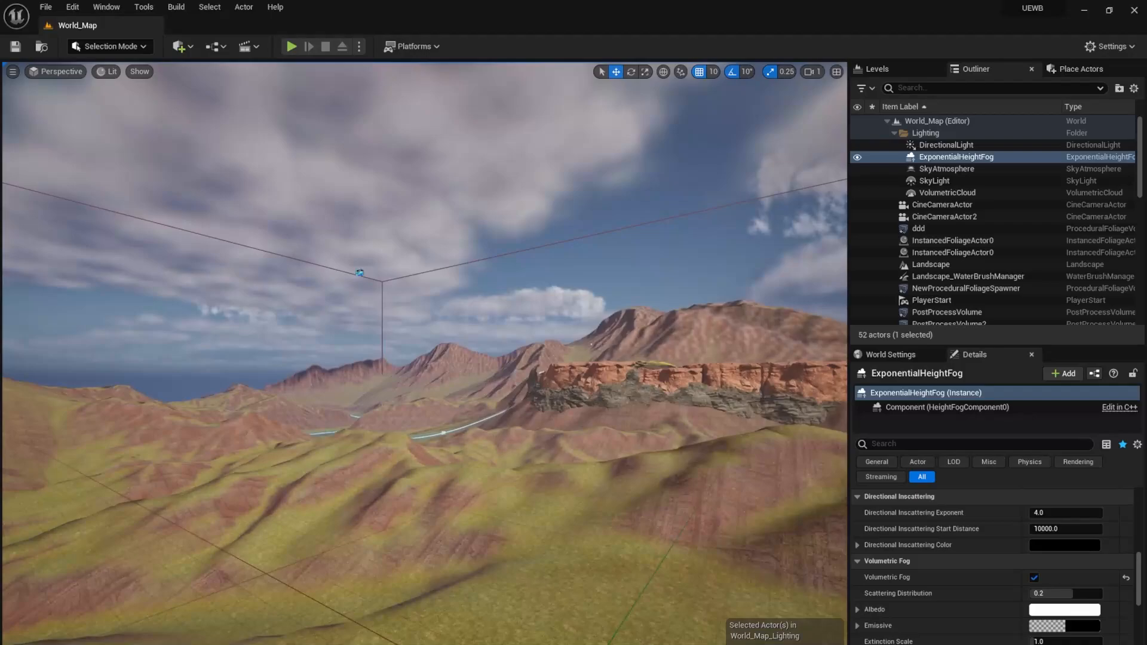
{"action": "scroll", "coordinate": [973, 617], "scroll_direction": "down", "scroll_amount": 2}
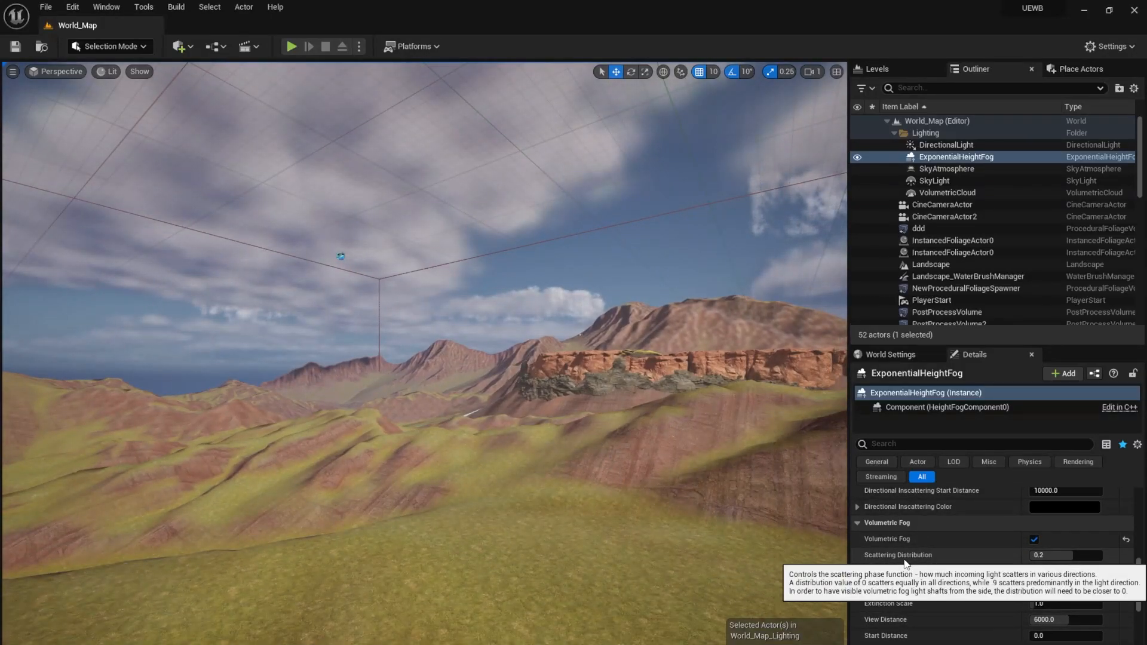
{"action": "left_click", "coordinate": [1033, 539]}
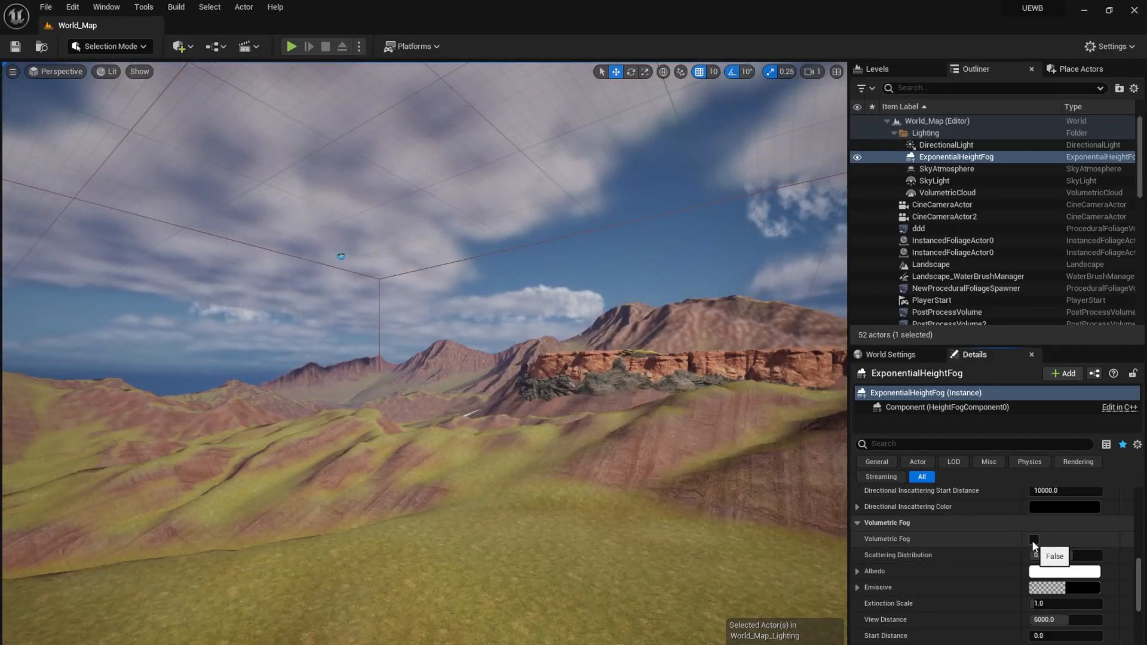
{"action": "left_click", "coordinate": [1034, 539]}
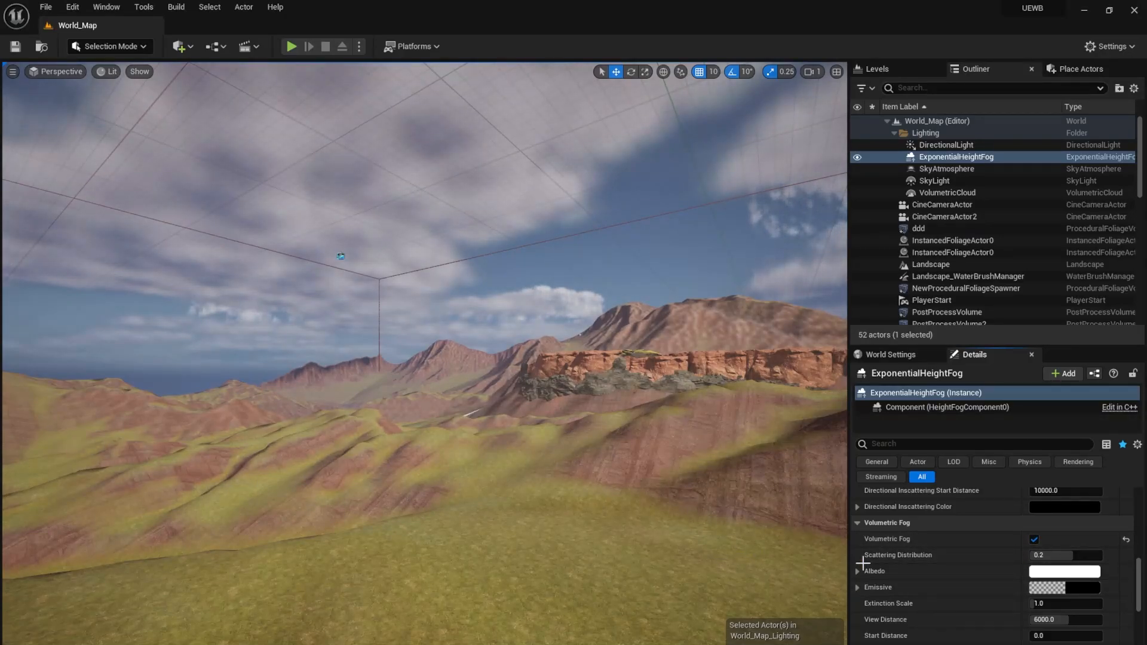
Set the volumetric fog's Albedo to a pale orange with hue 28.810791, saturation 0.270833 and value 1.0.
{"action": "scroll", "coordinate": [1075, 549], "scroll_direction": "down", "scroll_amount": 1}
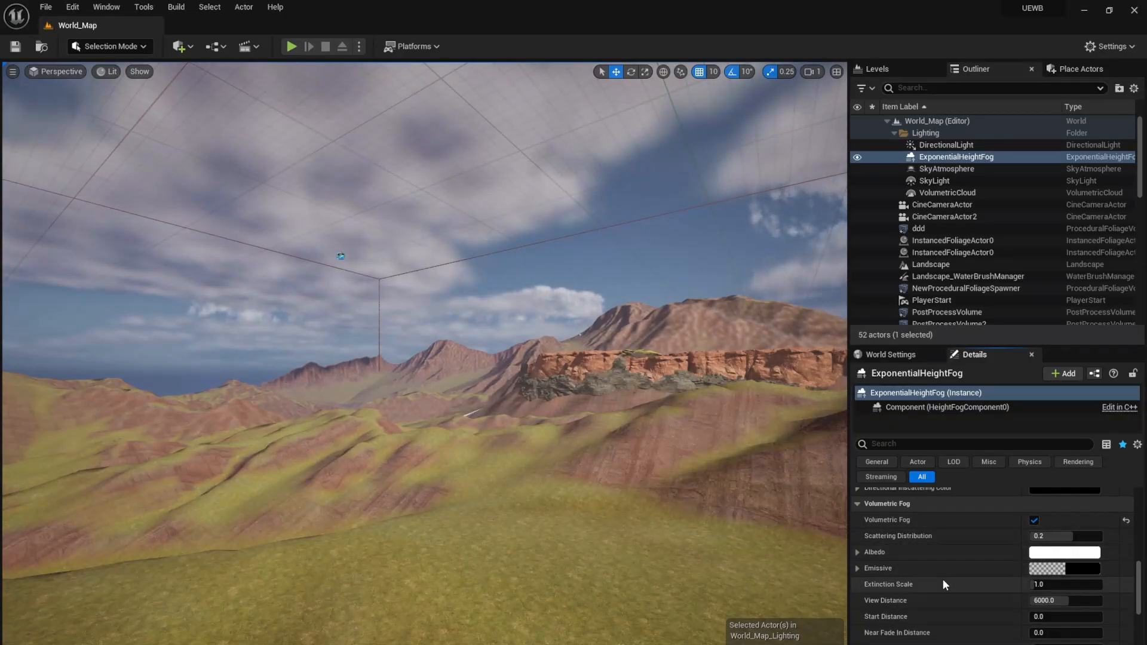
{"action": "left_click", "coordinate": [1078, 553]}
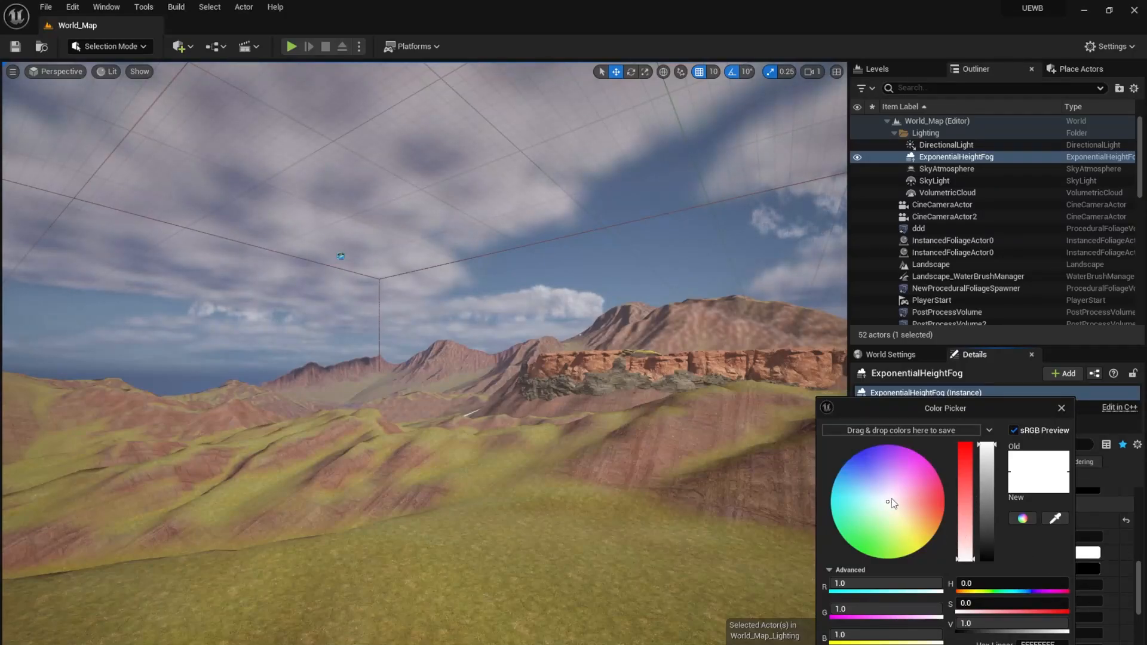
{"action": "left_click_drag", "start_coordinate": [887, 501], "coordinate": [900, 508]}
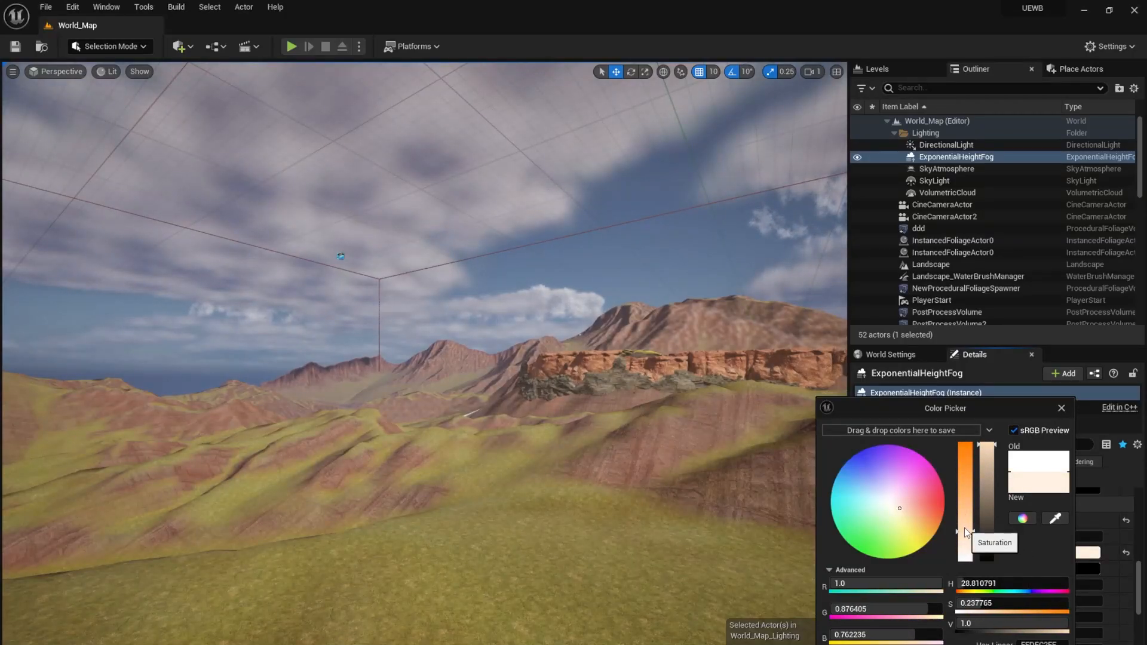
{"action": "mouse_move", "coordinate": [965, 531]}
{"action": "left_mouse_down"}
{"action": "mouse_move", "coordinate": [966, 500]}
{"action": "mouse_move", "coordinate": [966, 528]}
{"action": "left_mouse_up"}
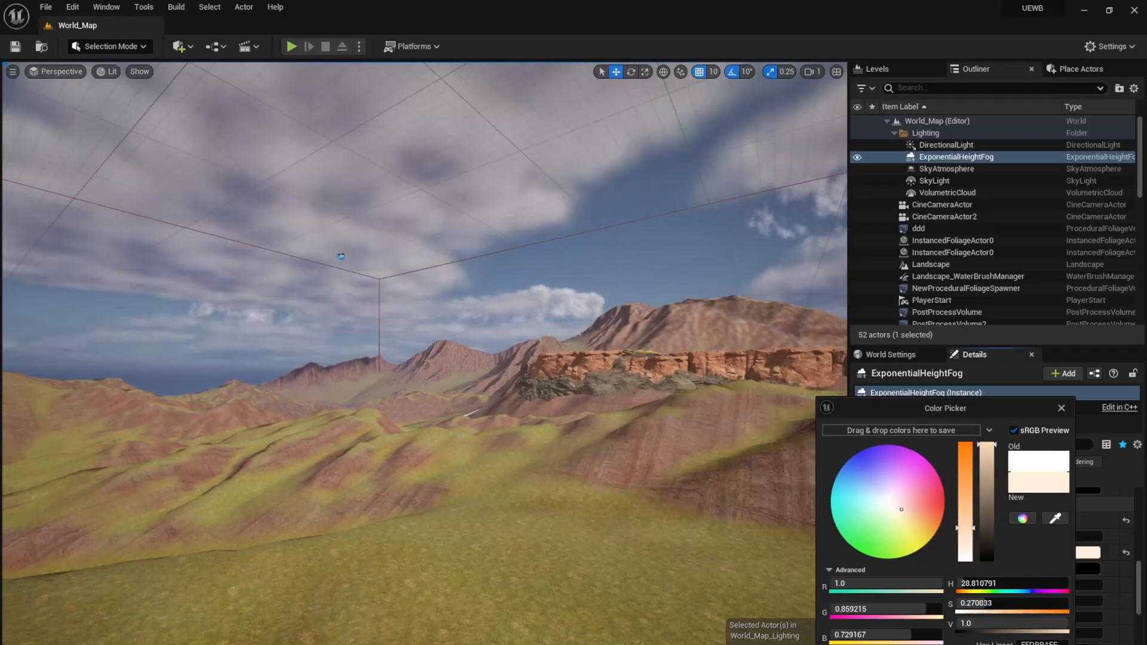
{"action": "left_click_drag", "start_coordinate": [978, 404], "coordinate": [723, 293]}
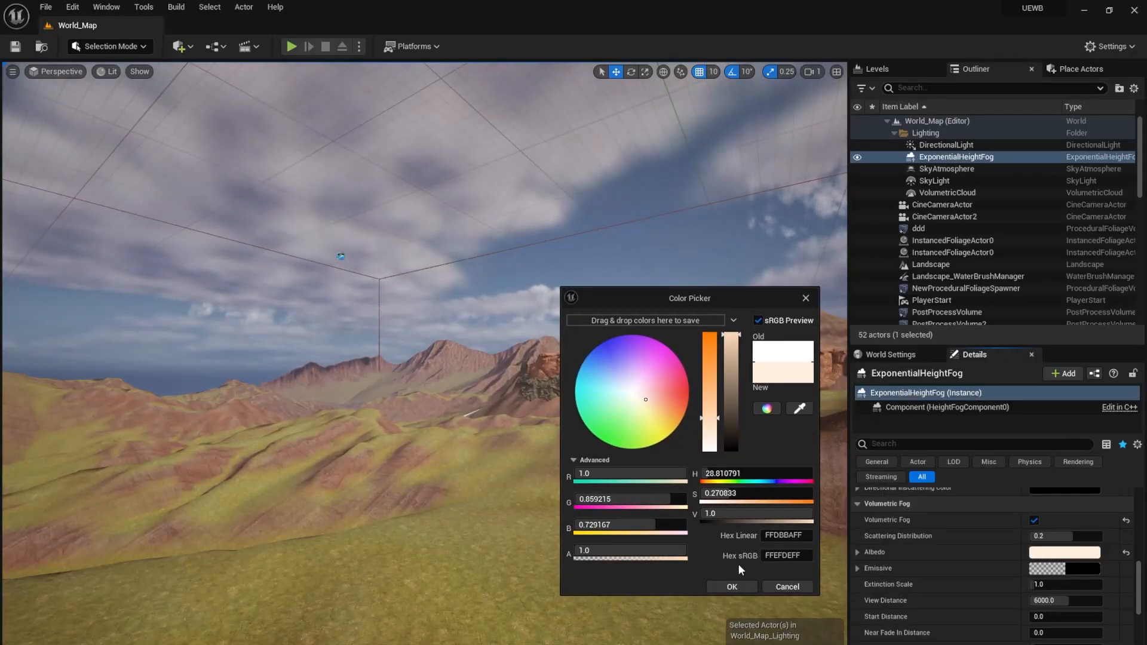
{"action": "left_click", "coordinate": [732, 586]}
Raise the volumetric fog's Extinction Scale to about 2.58.
{"action": "scroll", "coordinate": [934, 567], "scroll_direction": "down", "scroll_amount": 1}
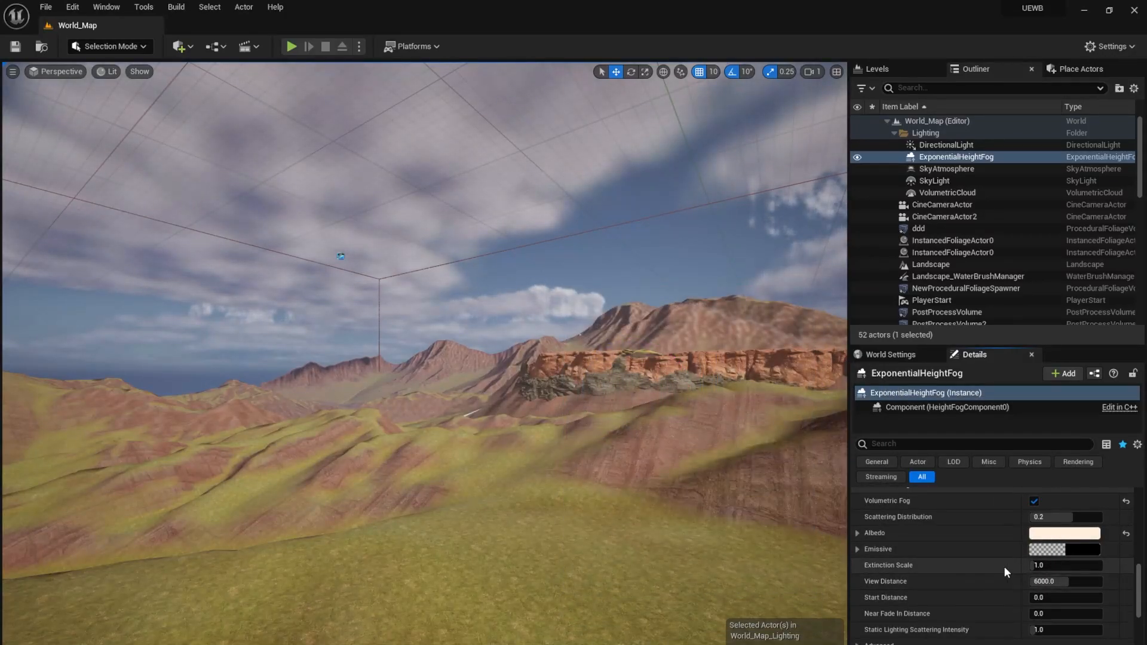
{"action": "mouse_move", "coordinate": [1037, 566]}
{"action": "left_mouse_down"}
{"action": "mouse_move", "coordinate": [1015, 565]}
{"action": "mouse_move", "coordinate": [1036, 565]}
{"action": "left_mouse_up"}
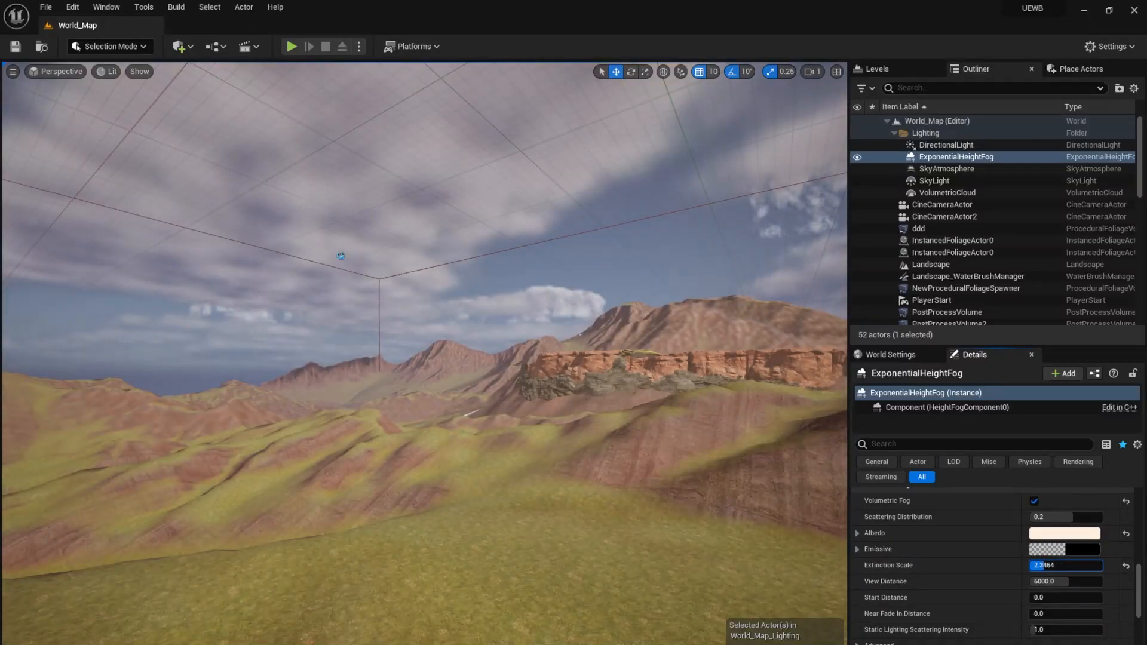
{"action": "right_click_drag", "start_coordinate": [597, 382], "coordinate": [581, 395]}
Try changing the volumetric fog's Start Distance and leave it at 0.
{"action": "scroll", "coordinate": [926, 574], "scroll_direction": "down", "scroll_amount": 2}
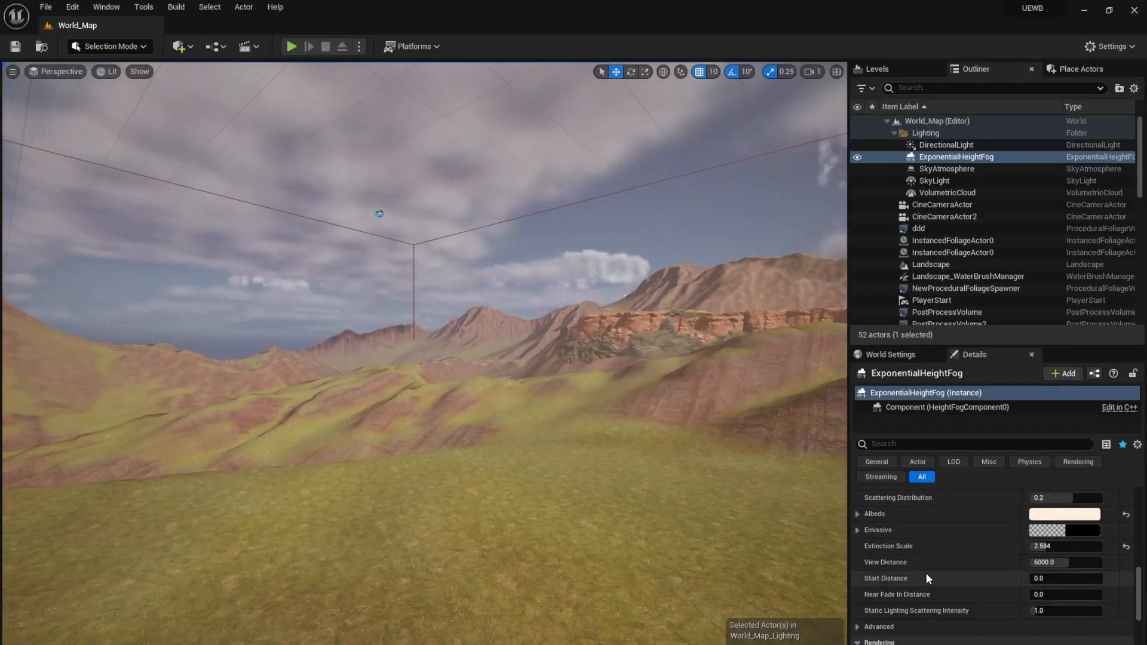
{"action": "scroll", "coordinate": [932, 559], "scroll_direction": "down", "scroll_amount": 2}
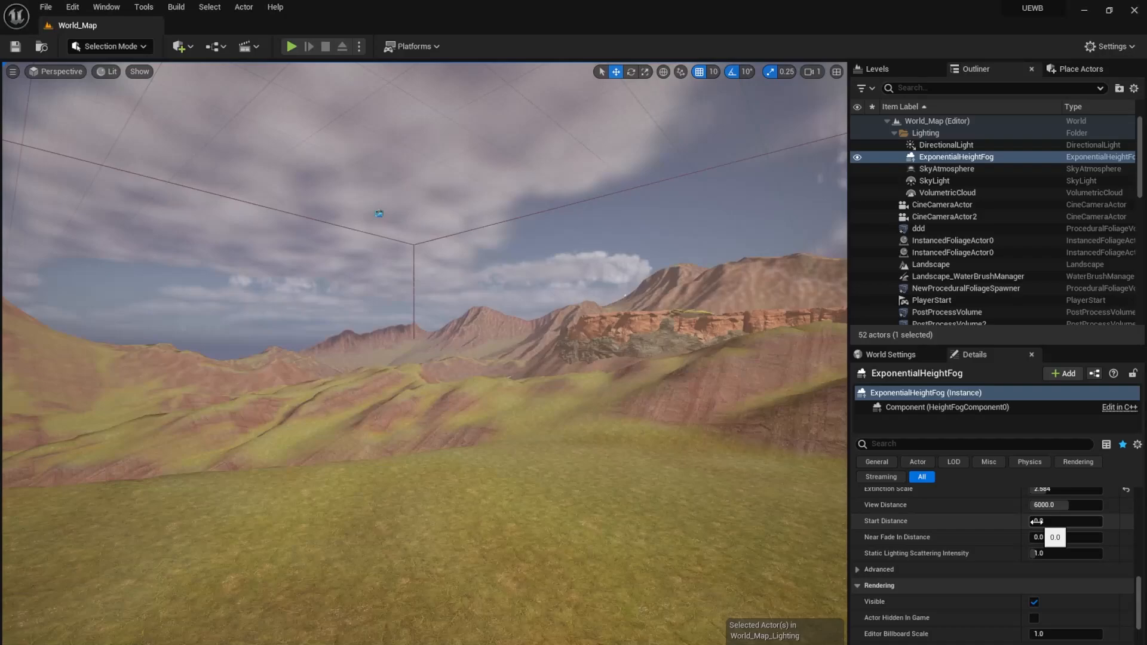
{"action": "left_click_drag", "start_coordinate": [1032, 520], "coordinate": [1099, 521]}
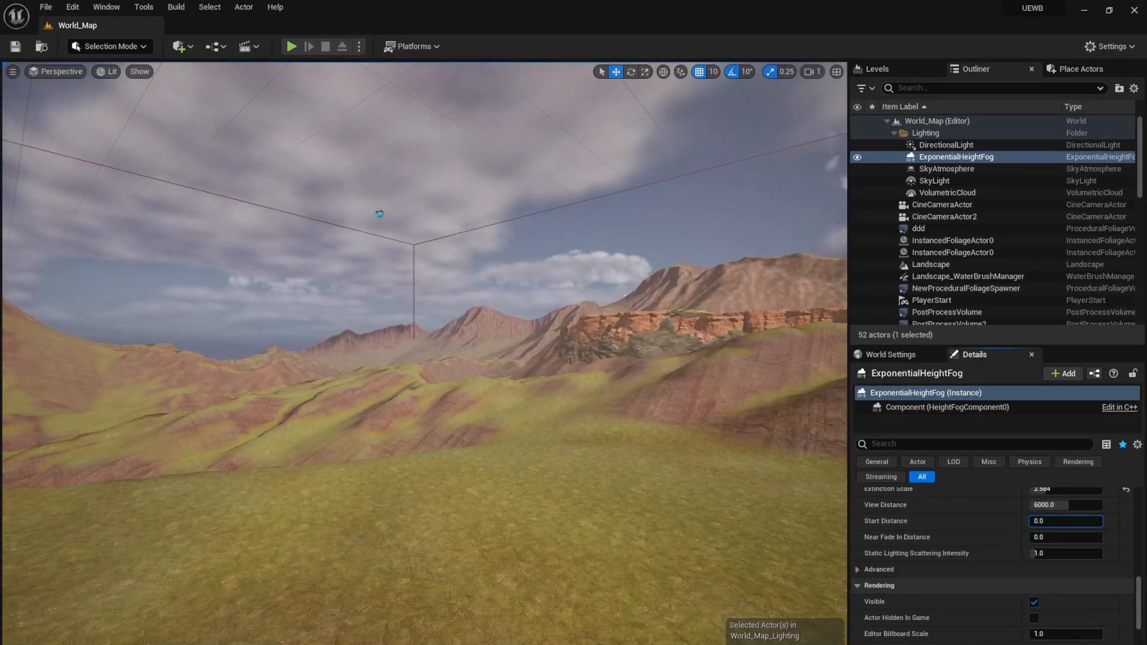
{"action": "left_click_drag", "start_coordinate": [1099, 521], "coordinate": [1056, 522]}
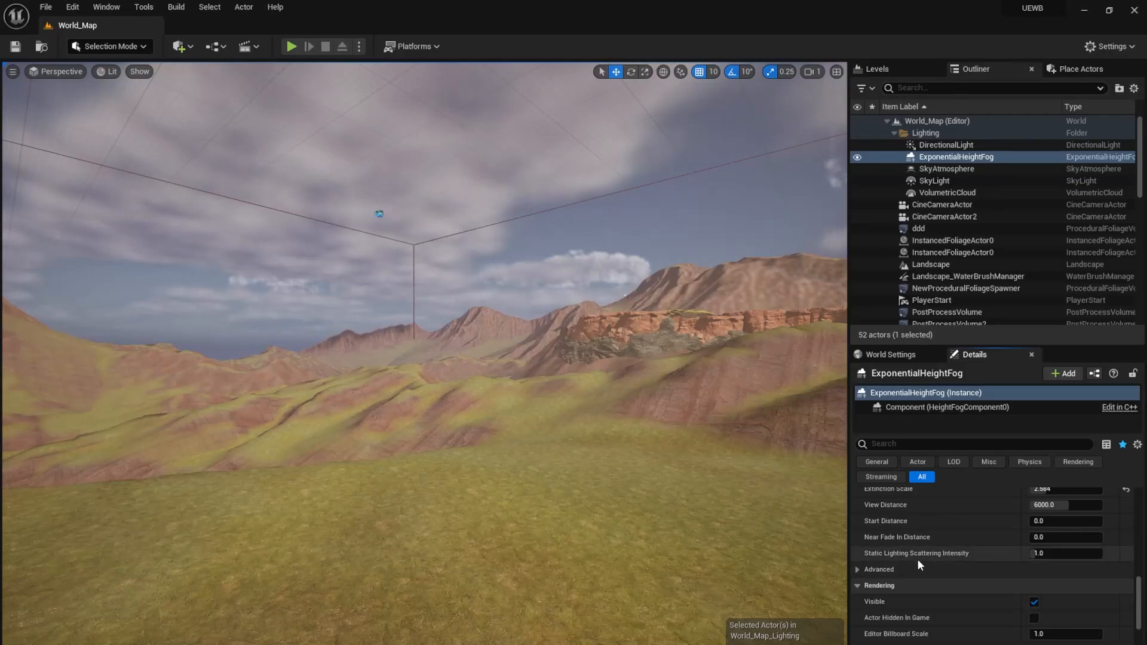
{"action": "scroll", "coordinate": [914, 559], "scroll_direction": "up", "scroll_amount": 5}
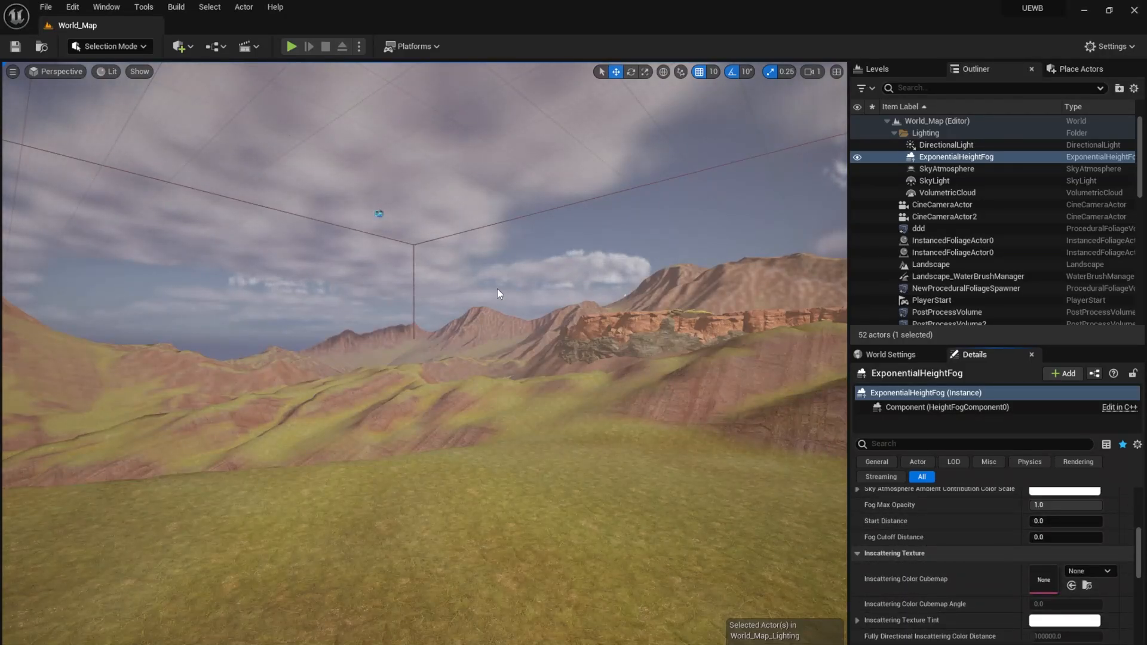
{"action": "right_click_drag", "start_coordinate": [497, 288], "coordinate": [463, 316]}
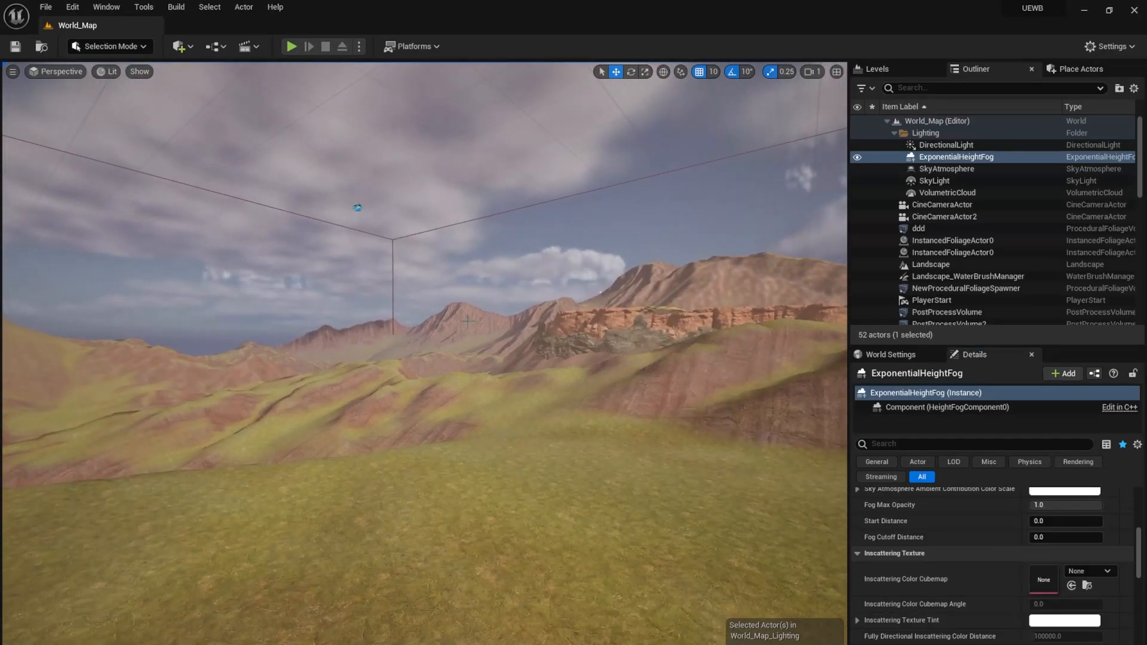
{"action": "key", "text": "ctrl+s"}
{"action": "left_click", "coordinate": [589, 500]}
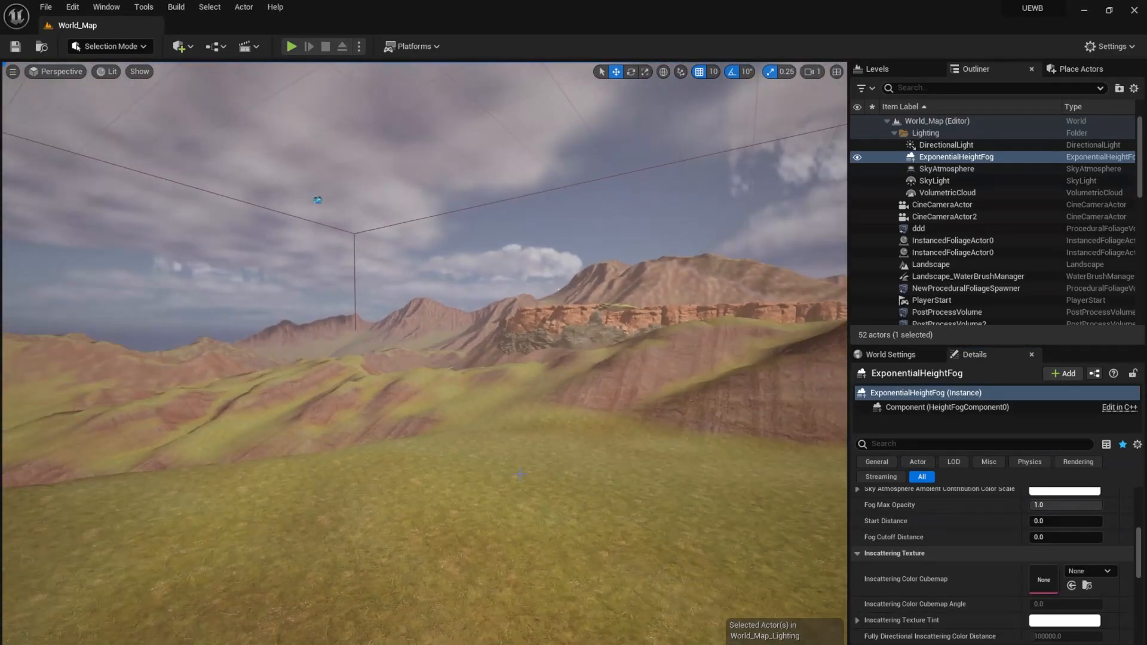
Open the full Content Browser and go to the ClassPrep folder inside UEWB.
{"action": "key", "text": "ctrl+space"}
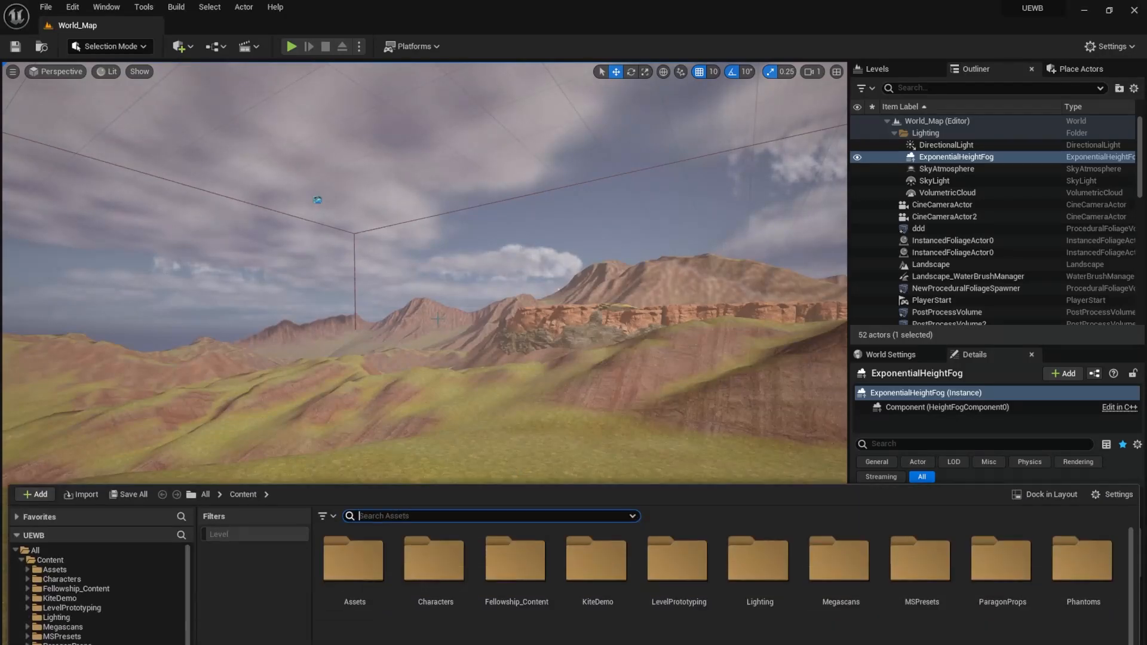
{"action": "left_click", "coordinate": [1046, 469]}
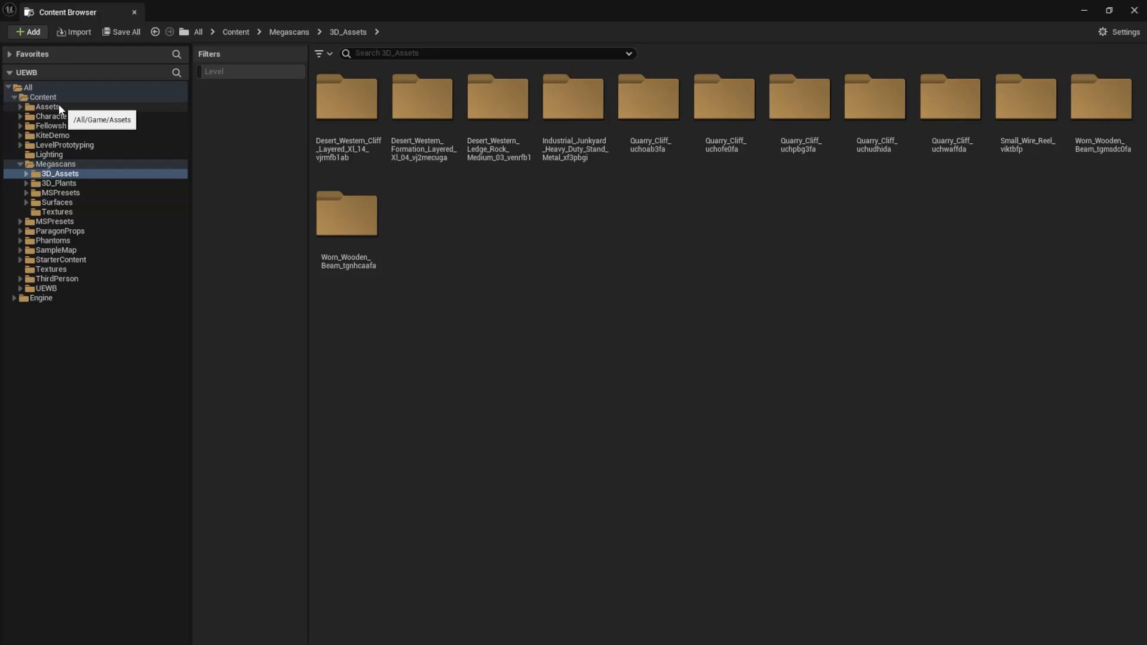
{"action": "left_click", "coordinate": [45, 288]}
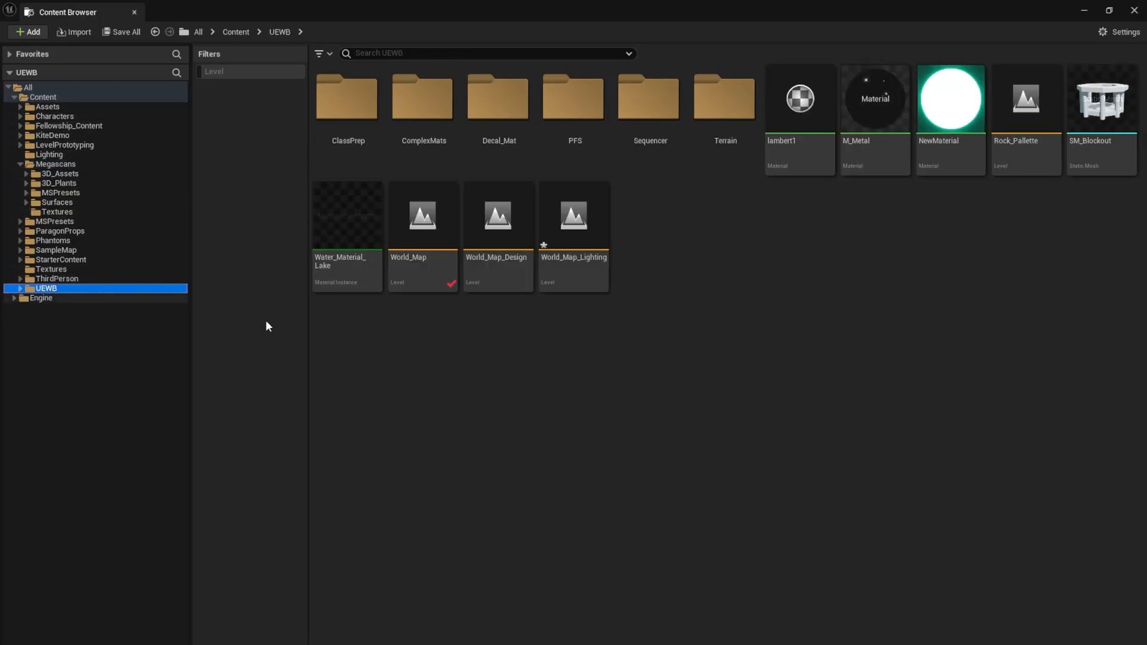
{"action": "mouse_move", "coordinate": [585, 206]}
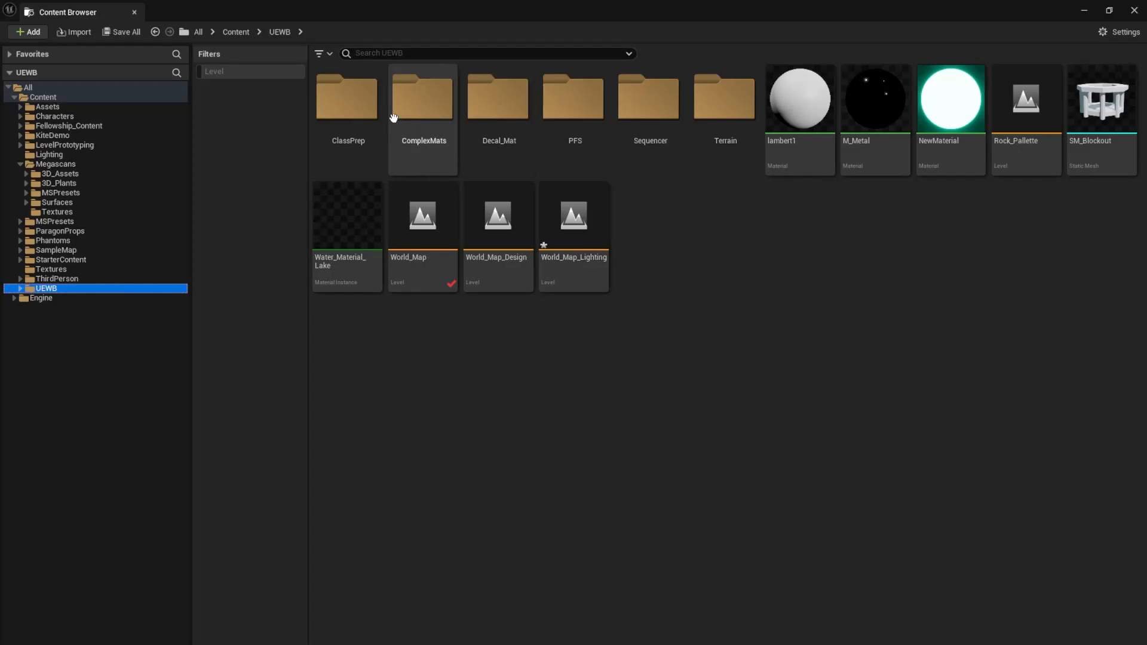
{"action": "double_click", "coordinate": [346, 102]}
Create a material named M_LocalFog in the ClassPrep folder and open it for editing.
{"action": "right_click", "coordinate": [540, 177]}
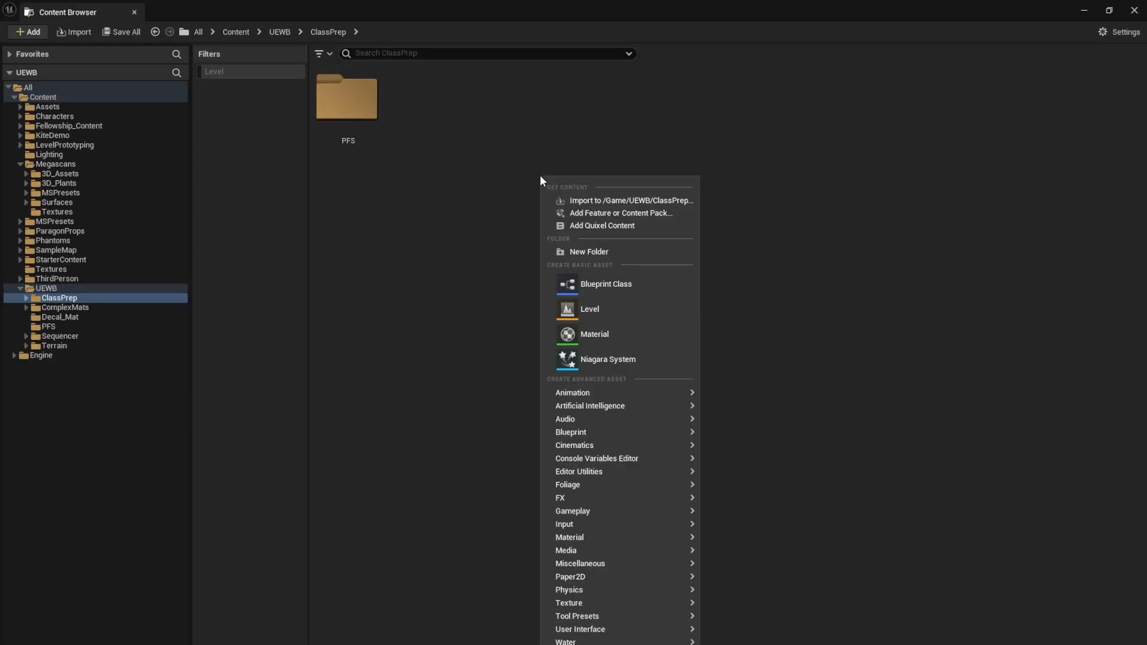
{"action": "left_click", "coordinate": [621, 341]}
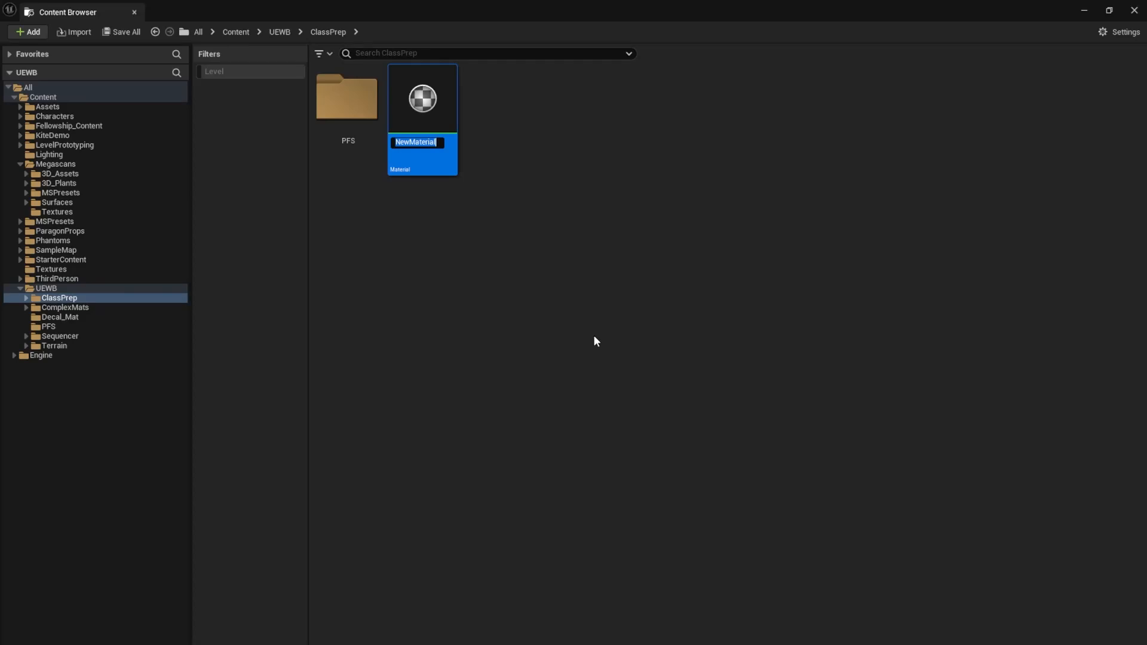
{"action": "type", "text": "M_Loval"}
{"action": "key", "text": "BackSpace"}
{"action": "key", "text": "BackSpace"}
{"action": "key", "text": "BackSpace"}
{"action": "type", "text": "calFog"}
{"action": "key", "text": "Return"}
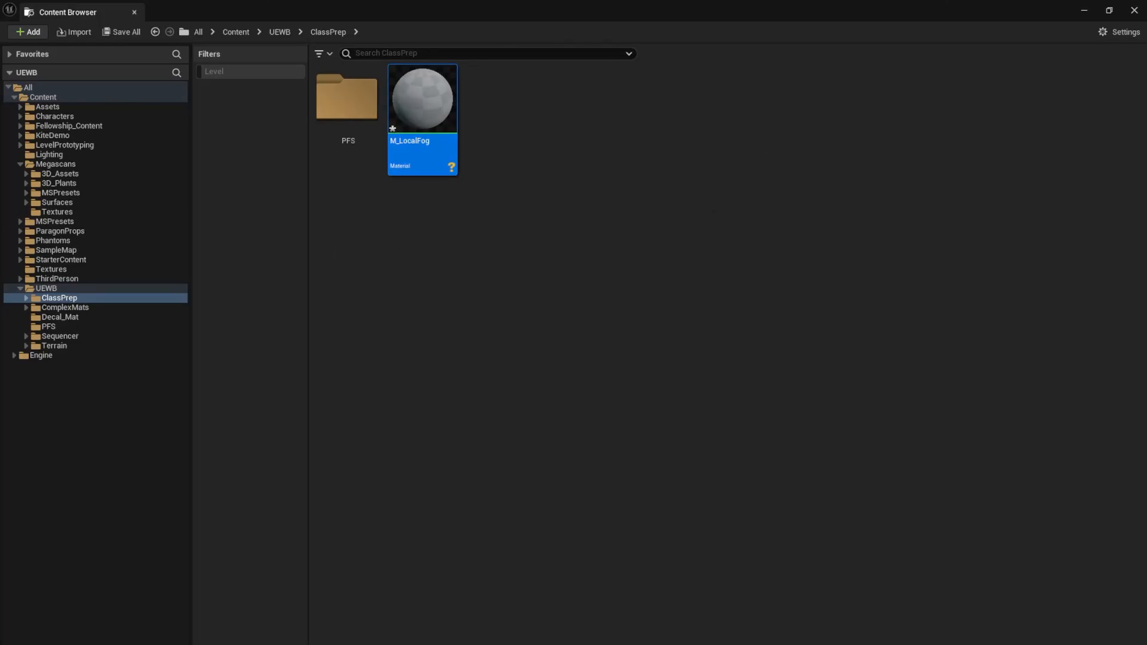
{"action": "key", "text": "Return"}
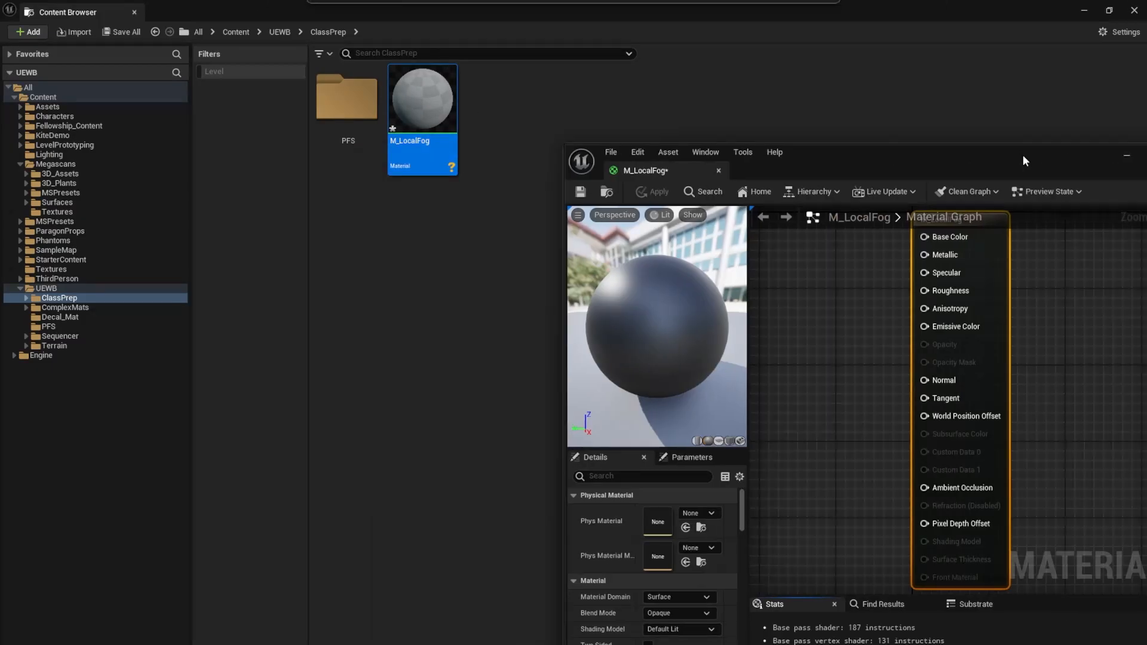
Maximize the material editor window and widen the preview and details area.
{"action": "double_click", "coordinate": [740, 91]}
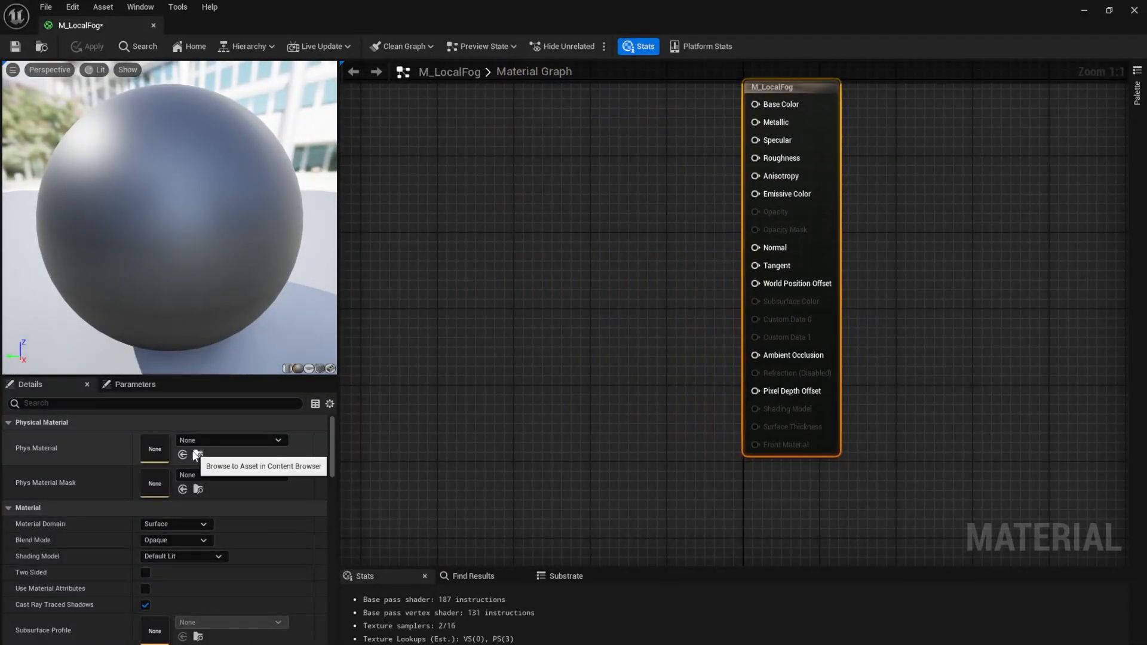
{"action": "scroll", "coordinate": [195, 454], "scroll_direction": "down", "scroll_amount": 1}
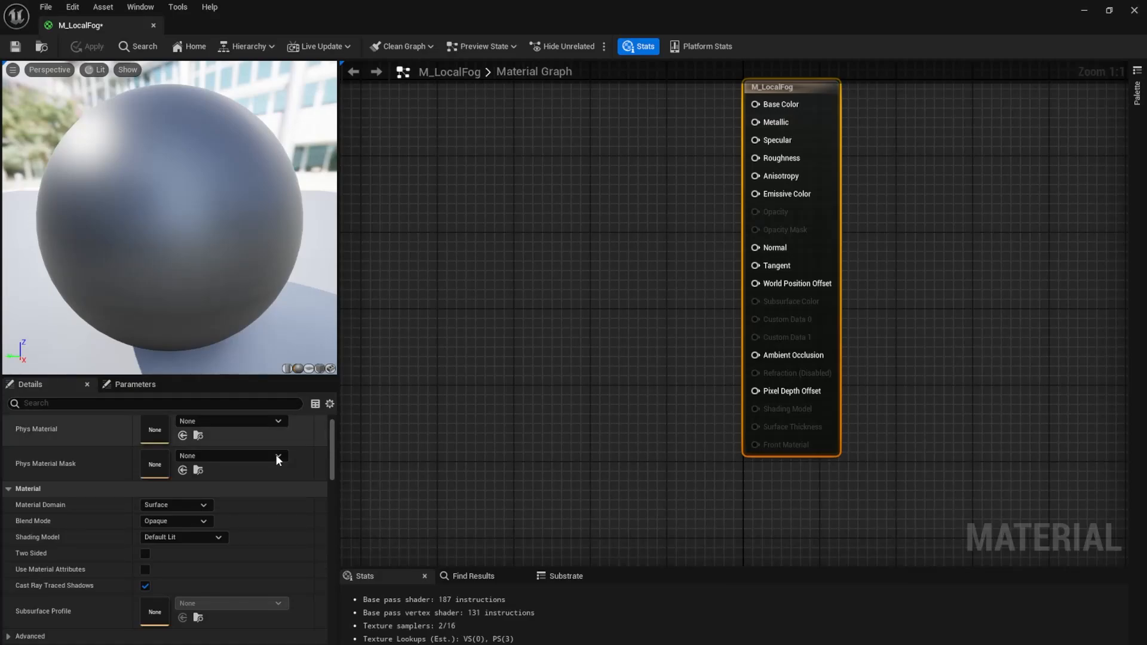
{"action": "scroll", "coordinate": [275, 454], "scroll_direction": "down", "scroll_amount": 1}
{"action": "scroll", "coordinate": [280, 447], "scroll_direction": "up", "scroll_amount": 2}
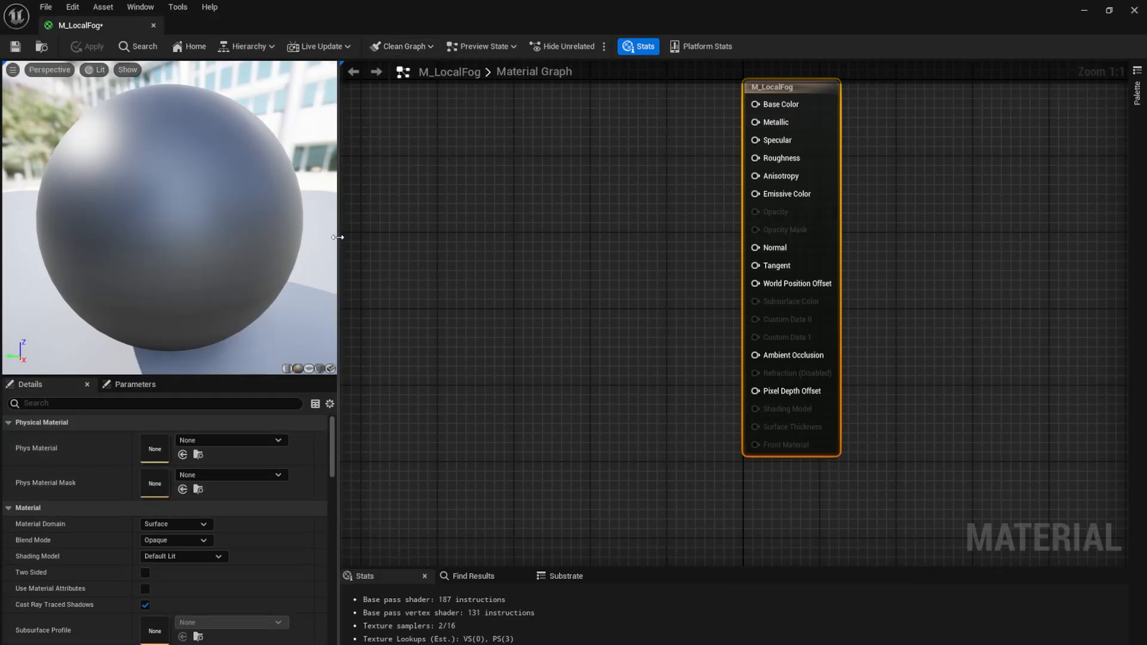
{"action": "left_click_drag", "start_coordinate": [339, 242], "coordinate": [384, 257]}
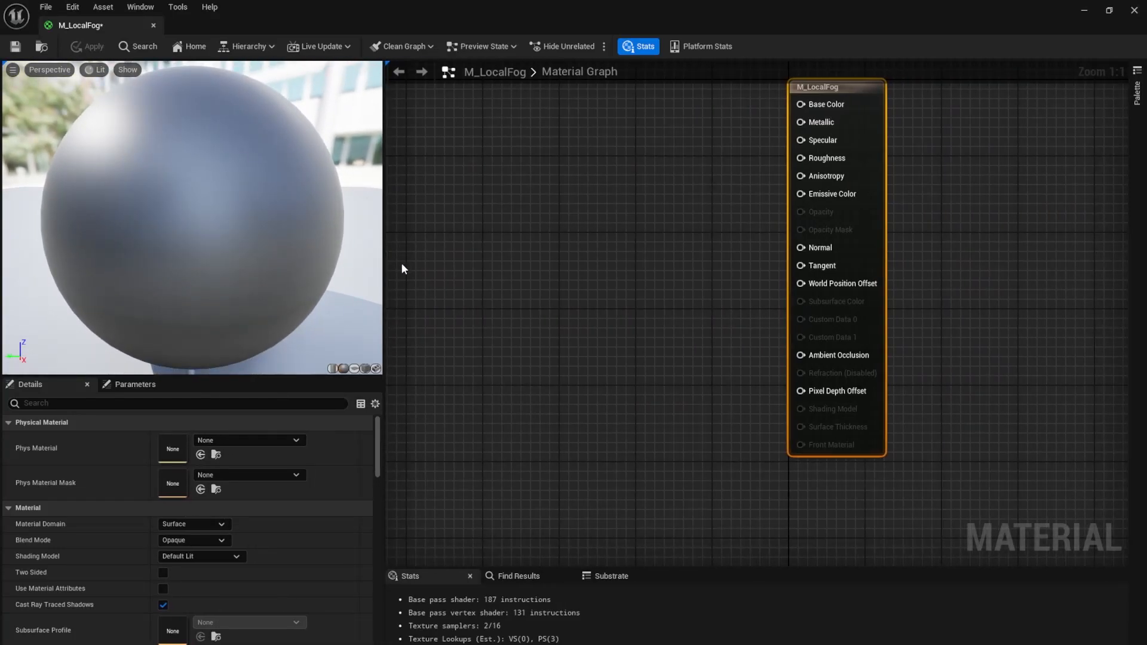
Set the material's domain to Volume and its blend mode to Additive.
{"action": "scroll", "coordinate": [91, 587], "scroll_direction": "down", "scroll_amount": 2}
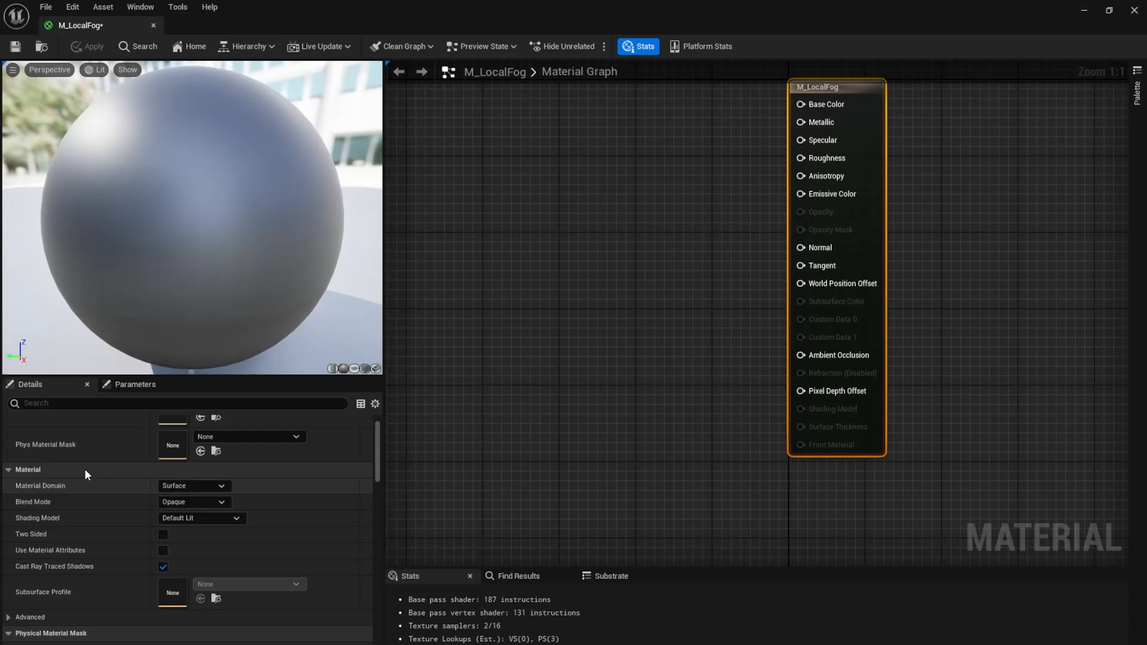
{"action": "scroll", "coordinate": [37, 478], "scroll_direction": "down", "scroll_amount": 1}
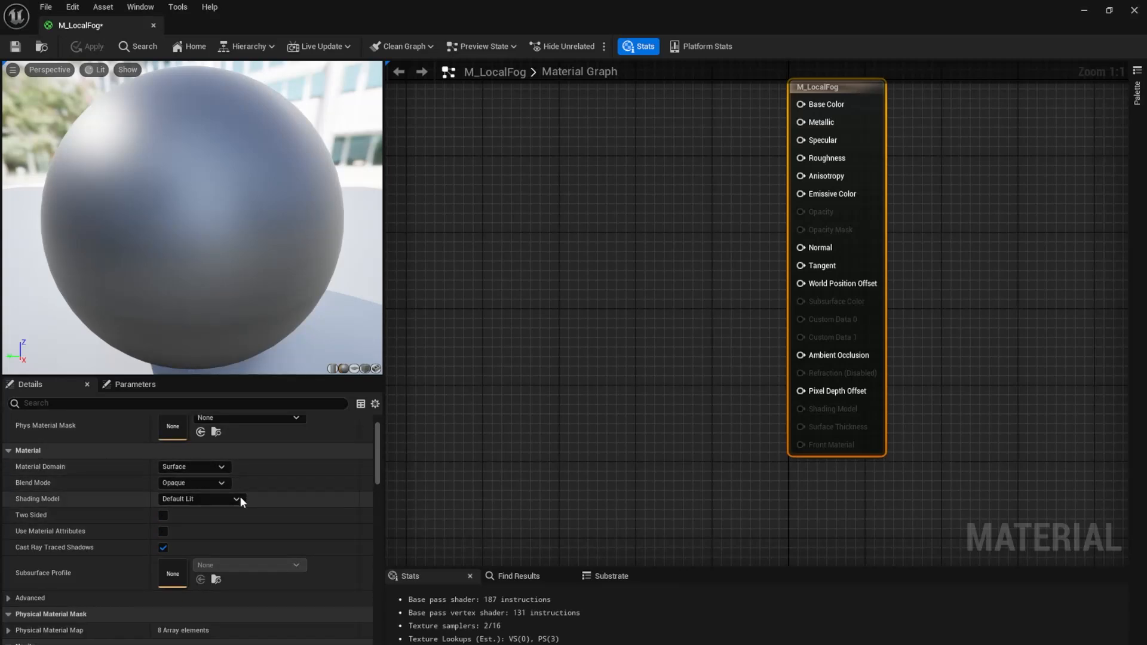
{"action": "left_click", "coordinate": [198, 466]}
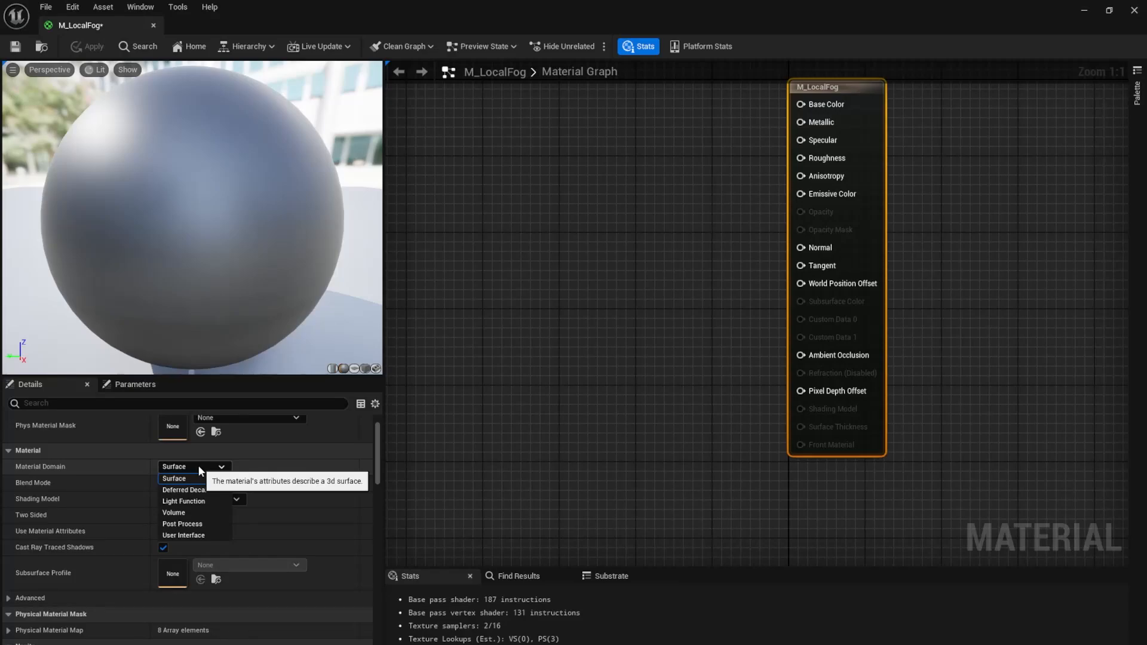
{"action": "left_click", "coordinate": [185, 514]}
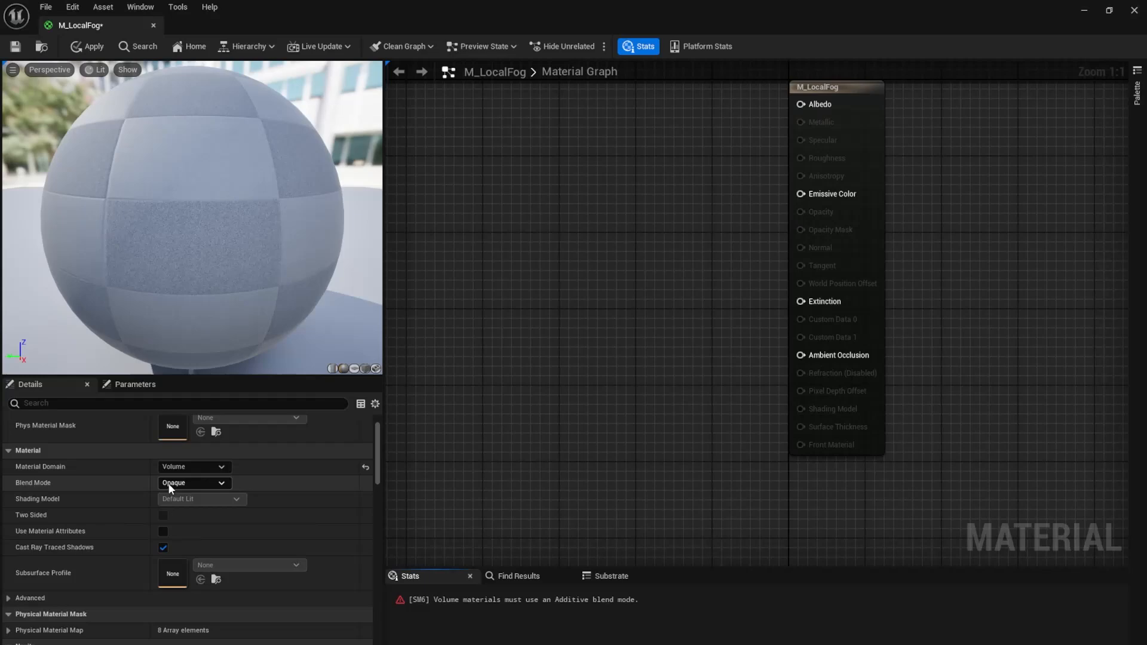
{"action": "left_click", "coordinate": [186, 484]}
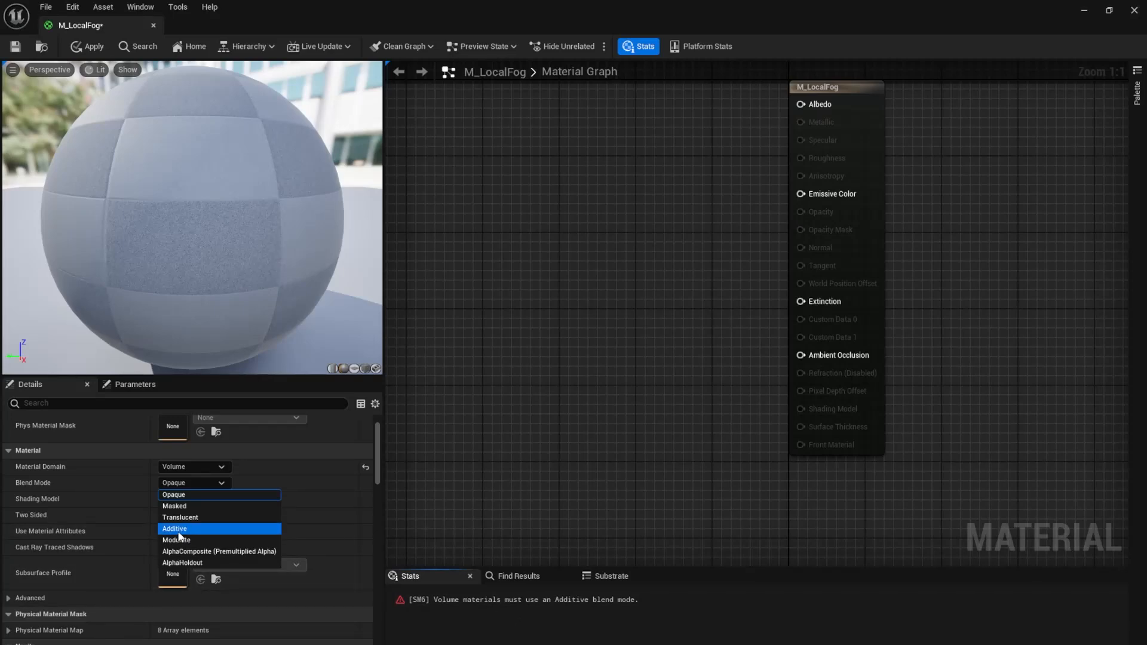
{"action": "left_click", "coordinate": [198, 529]}
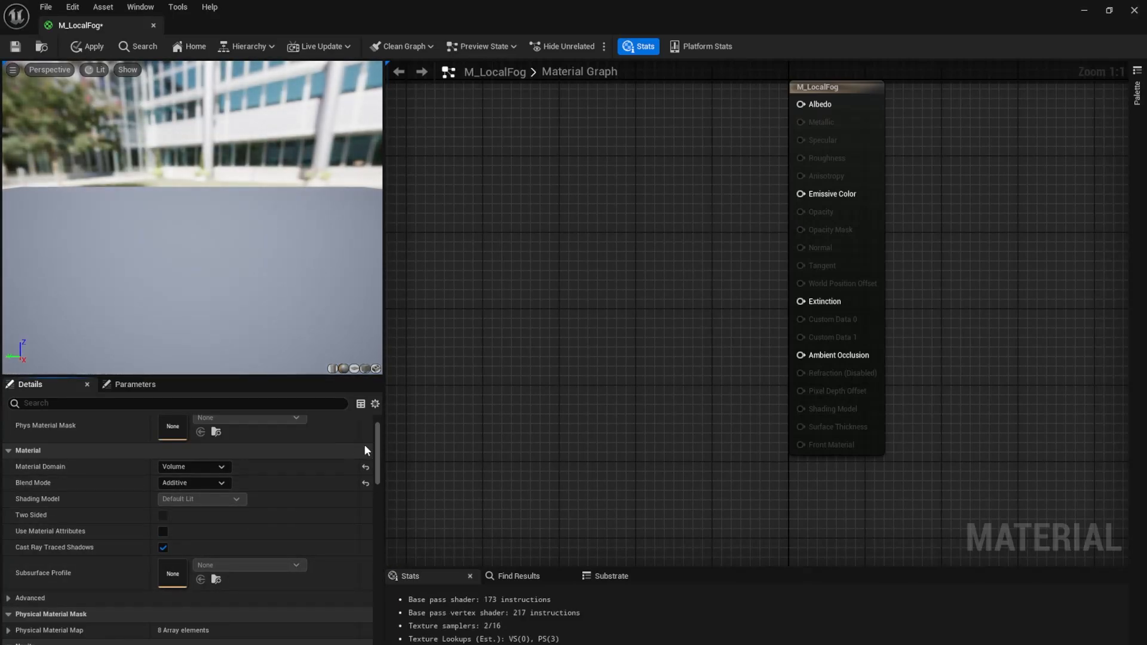
{"action": "scroll", "coordinate": [379, 465], "scroll_direction": "down", "scroll_amount": 3}
{"action": "scroll", "coordinate": [379, 465], "scroll_direction": "down", "scroll_amount": 2}
{"action": "scroll", "coordinate": [381, 442], "scroll_direction": "up", "scroll_amount": 5}
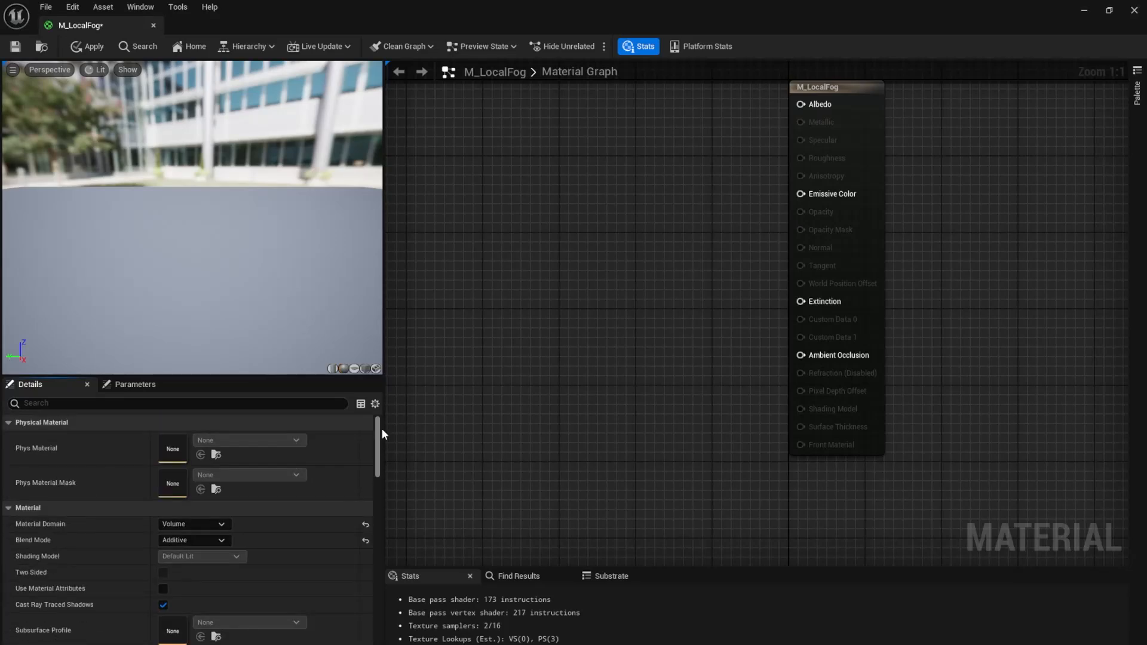
Add a three-component constant vector node to the graph and convert it to a parameter named Fog Color.
{"action": "right_click_drag", "start_coordinate": [589, 211], "coordinate": [665, 341]}
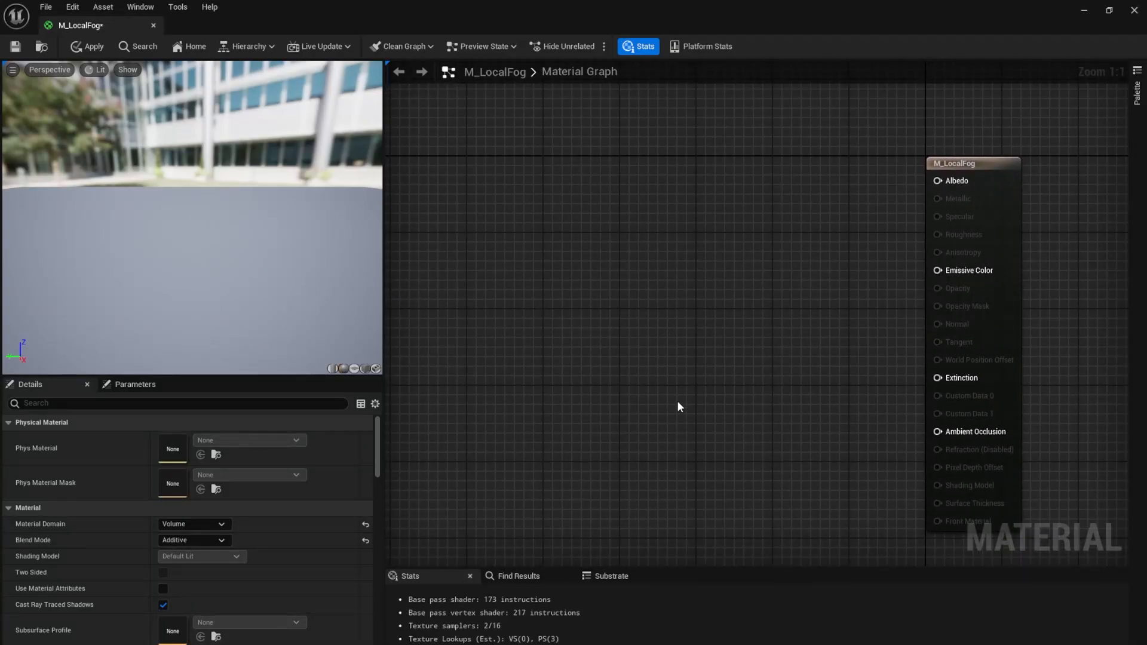
{"action": "right_click_drag", "start_coordinate": [875, 322], "coordinate": [891, 278]}
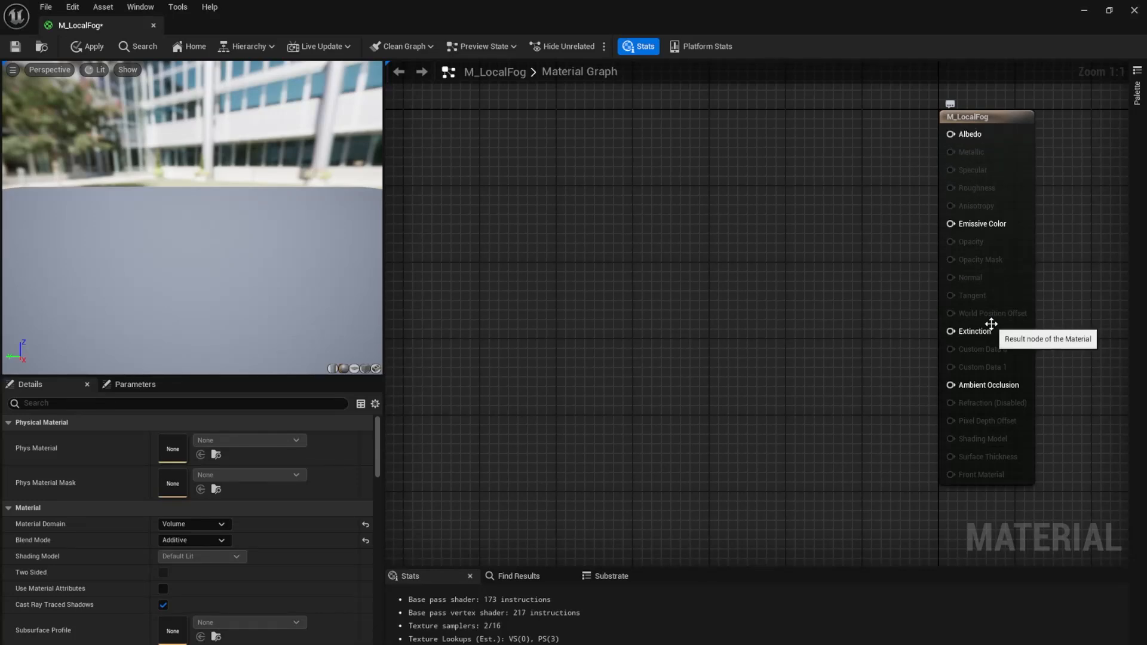
{"action": "left_click", "coordinate": [640, 163]}
{"action": "right_click", "coordinate": [710, 245]}
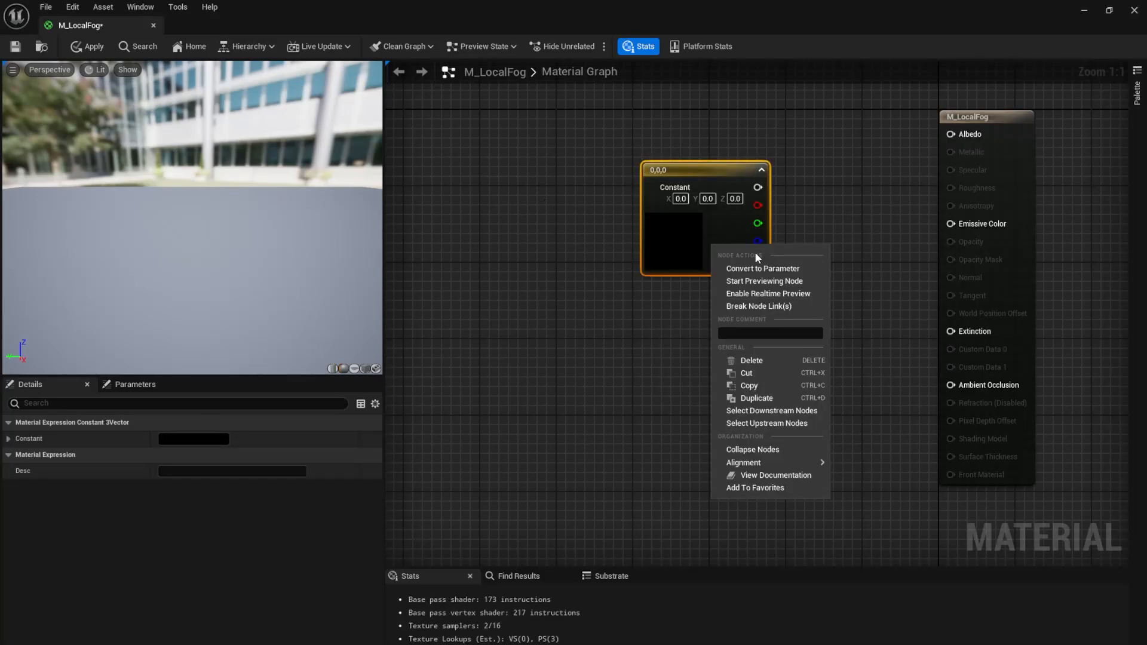
{"action": "left_click", "coordinate": [755, 268]}
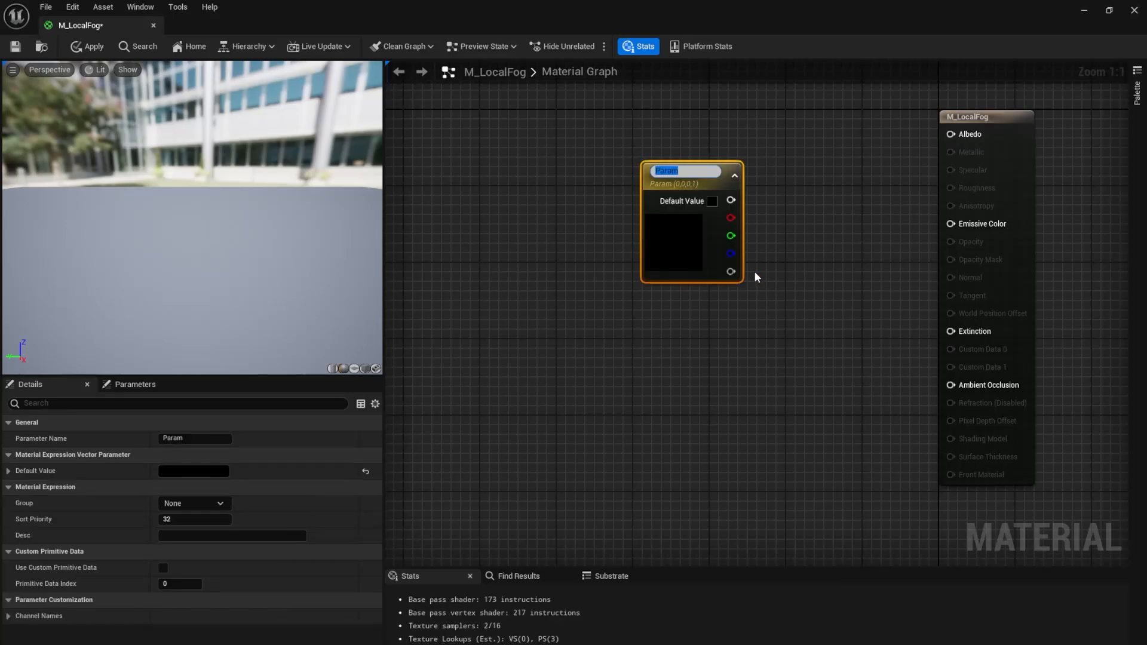
{"action": "type", "text": "Fog Color"}
{"action": "key", "text": "Return"}
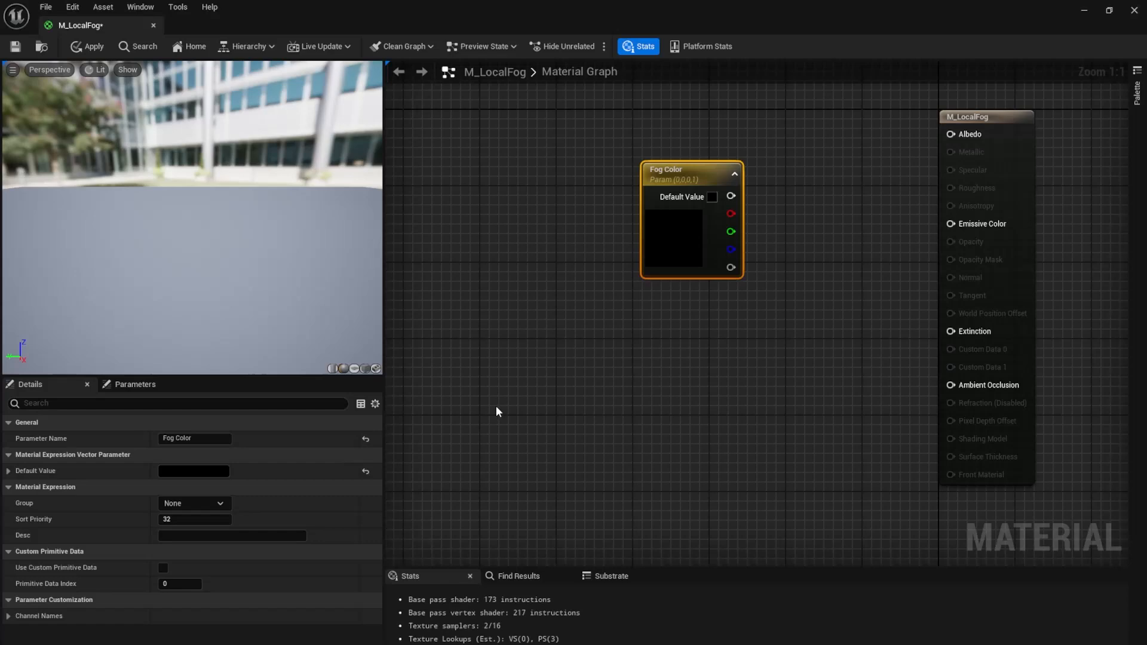
Set the Fog Color parameter's default value to pink-violet, about R 0.913, G 0.253, B 1.0.
{"action": "left_click", "coordinate": [221, 470]}
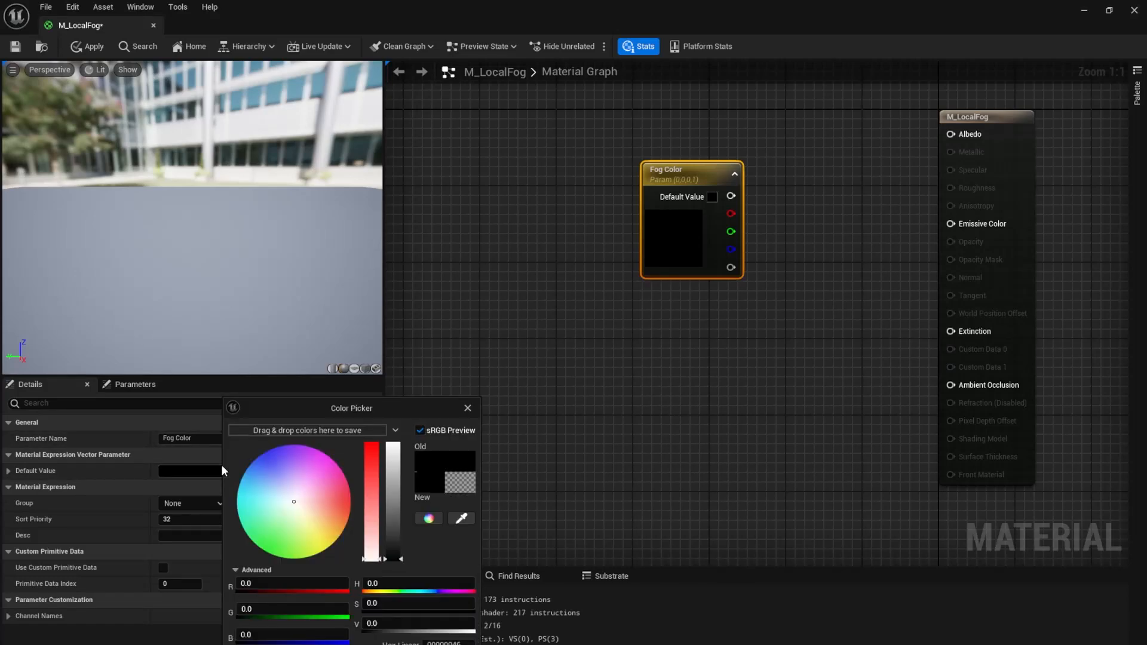
{"action": "left_click", "coordinate": [311, 464]}
{"action": "left_click_drag", "start_coordinate": [336, 403], "coordinate": [294, 209]}
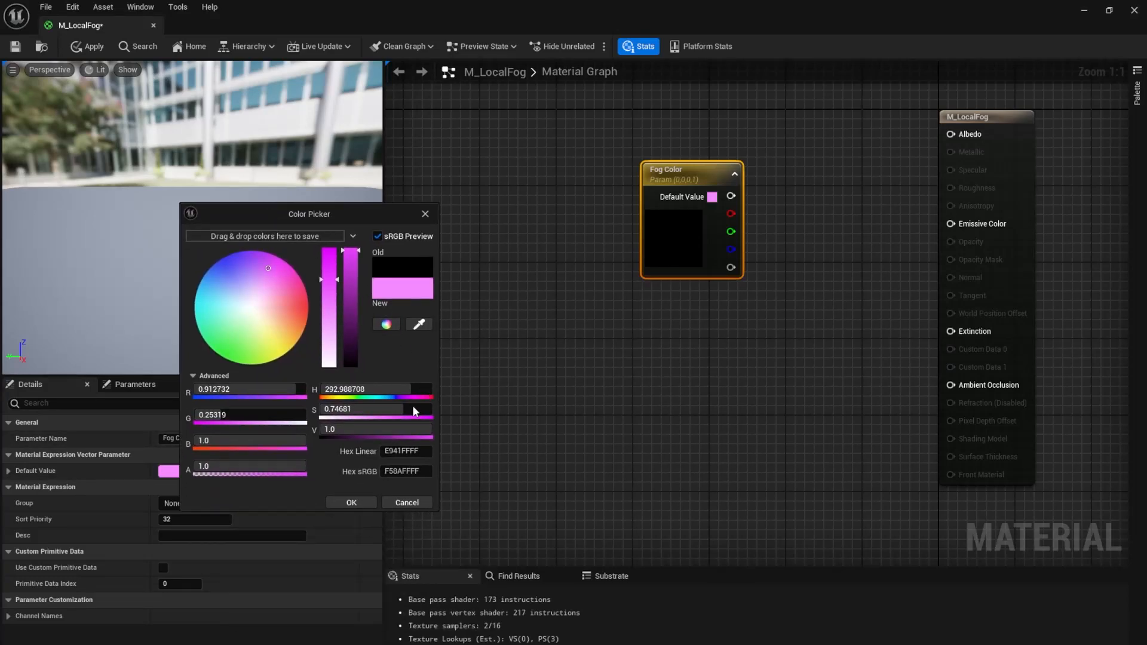
{"action": "left_click", "coordinate": [371, 500]}
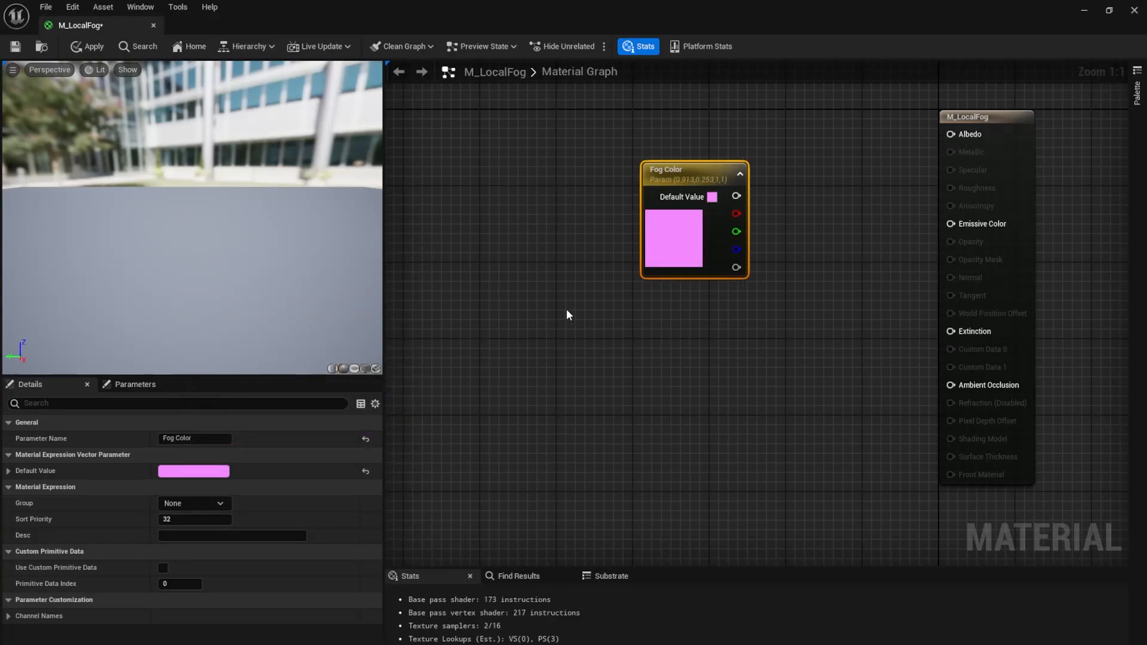
Connect the Fog Color output to the material's Albedo input and move the Fog Color node up above the material node.
{"action": "left_click_drag", "start_coordinate": [736, 196], "coordinate": [950, 134]}
{"action": "right_click_drag", "start_coordinate": [832, 113], "coordinate": [829, 202]}
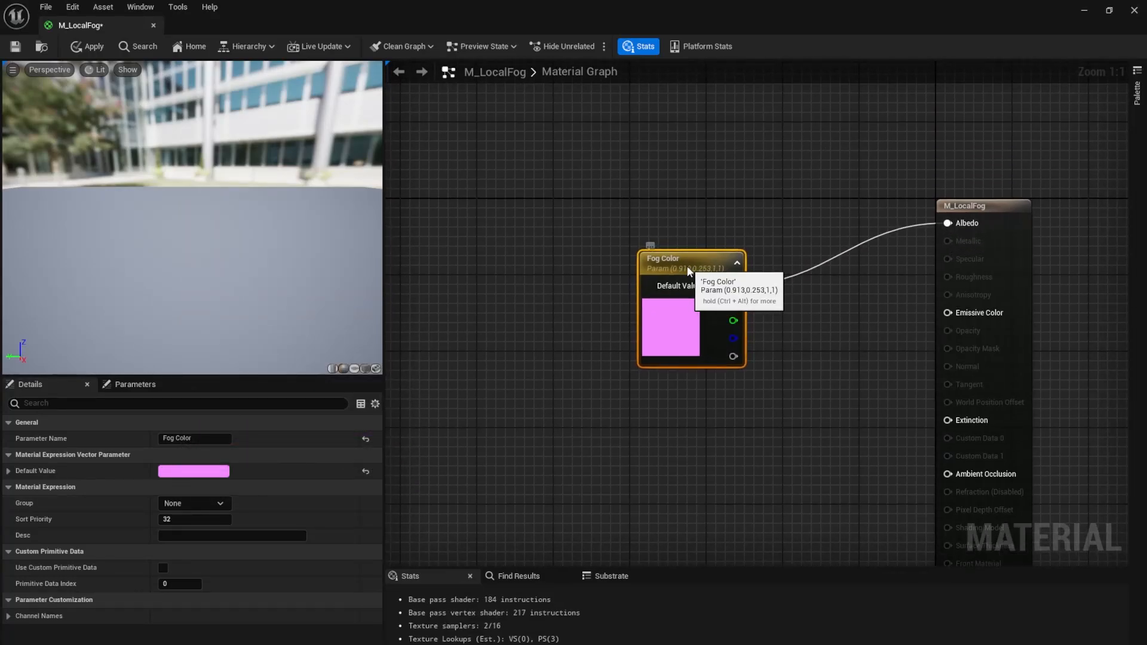
{"action": "left_click_drag", "start_coordinate": [687, 266], "coordinate": [745, 88]}
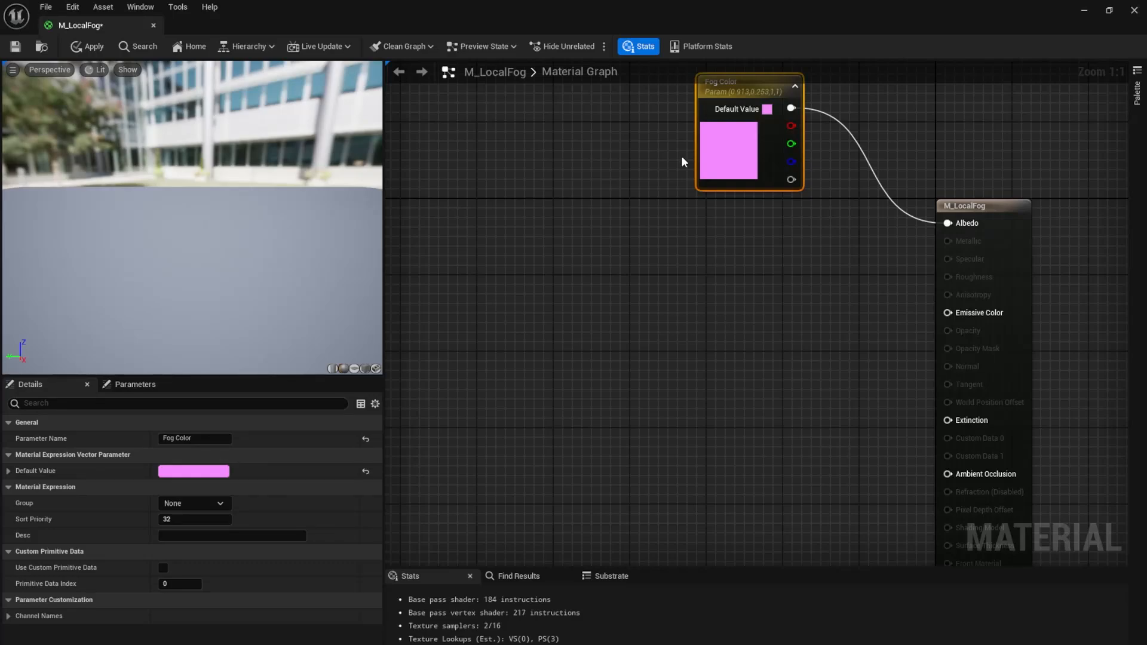
{"action": "left_click_drag", "start_coordinate": [722, 143], "coordinate": [731, 67]}
Add an Absolute World Position node in the empty graph area well to the left of the material node.
{"action": "right_click_drag", "start_coordinate": [682, 337], "coordinate": [776, 305]}
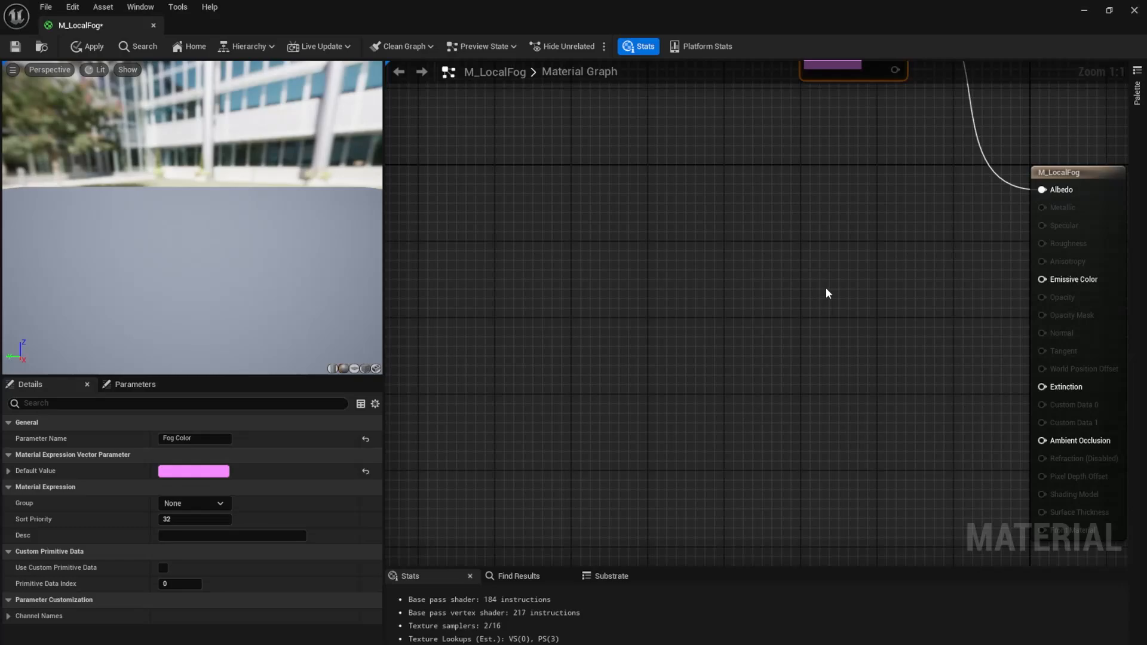
{"action": "right_click_drag", "start_coordinate": [877, 375], "coordinate": [857, 247]}
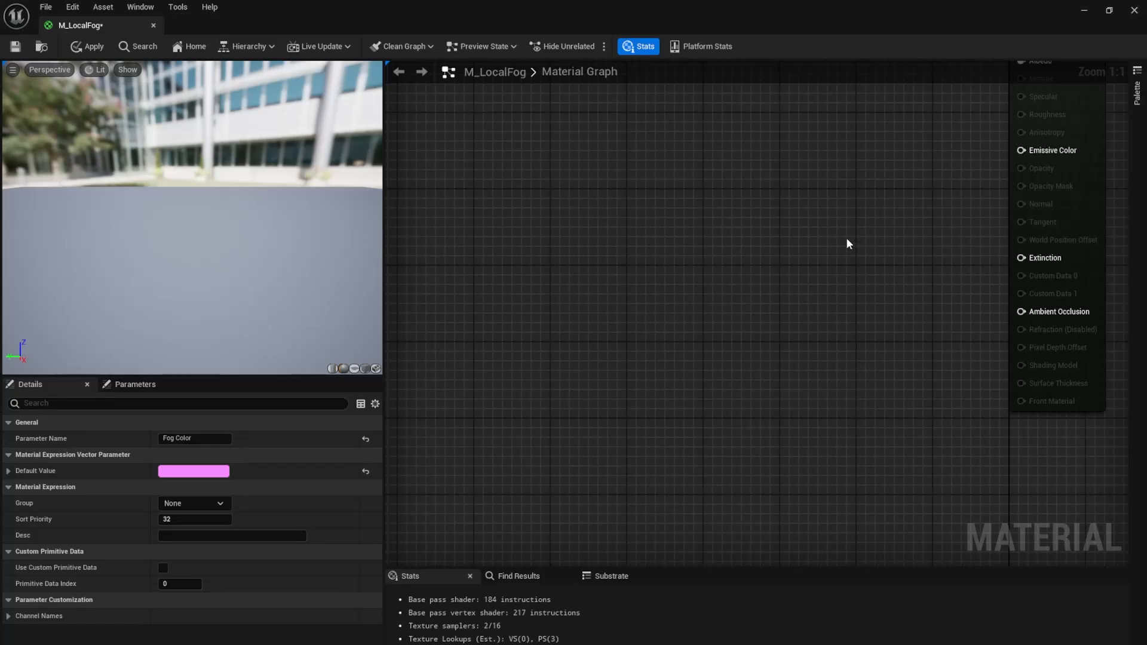
{"action": "right_click_drag", "start_coordinate": [784, 292], "coordinate": [858, 308]}
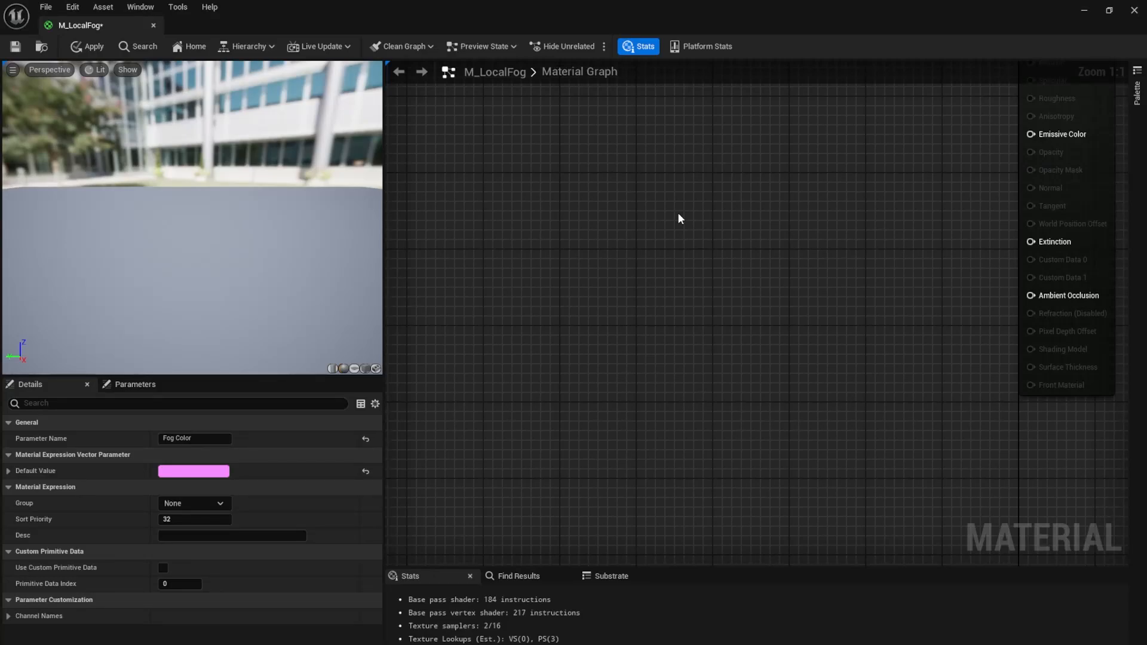
{"action": "right_click_drag", "start_coordinate": [479, 336], "coordinate": [562, 328]}
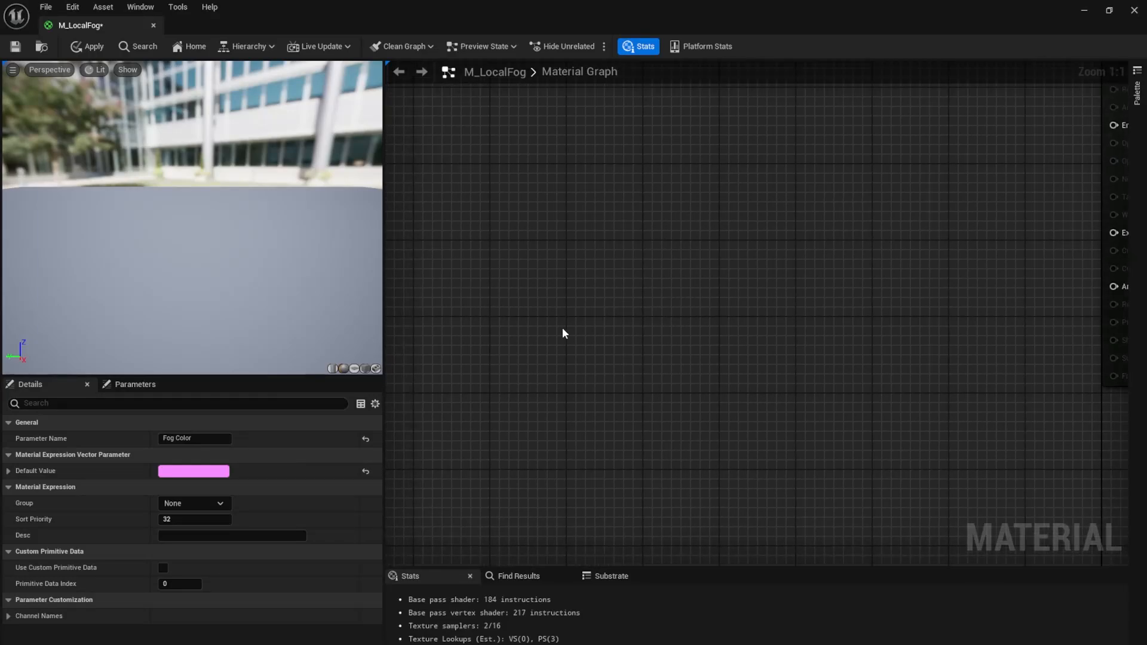
{"action": "right_click", "coordinate": [496, 321]}
{"action": "type", "text": "absolu"}
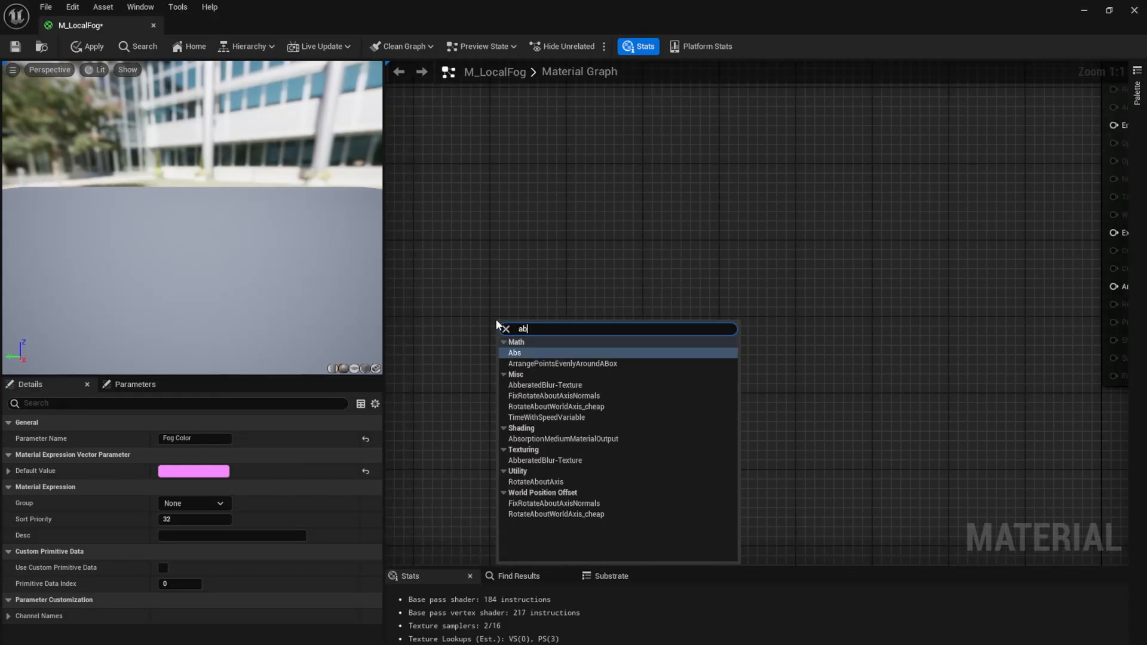
{"action": "key", "text": "BackSpace"}
{"action": "key", "text": "BackSpace"}
{"action": "key", "text": "BackSpace"}
{"action": "key", "text": "BackSpace"}
{"action": "key", "text": "BackSpace"}
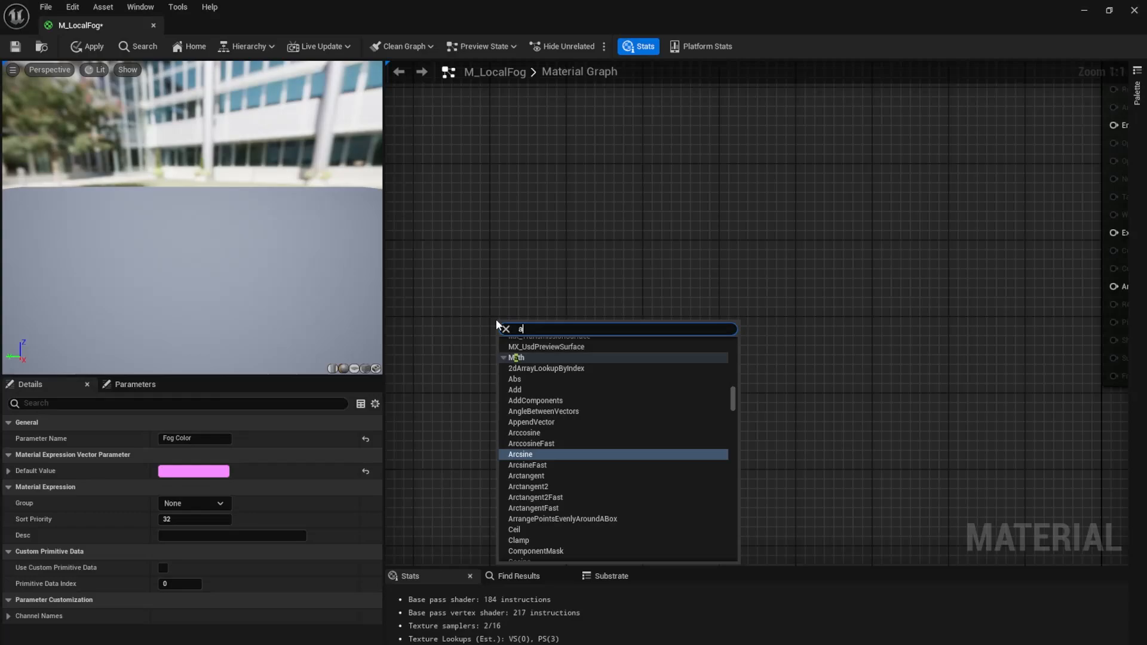
{"action": "type", "text": "world"}
{"action": "key", "text": "Return"}
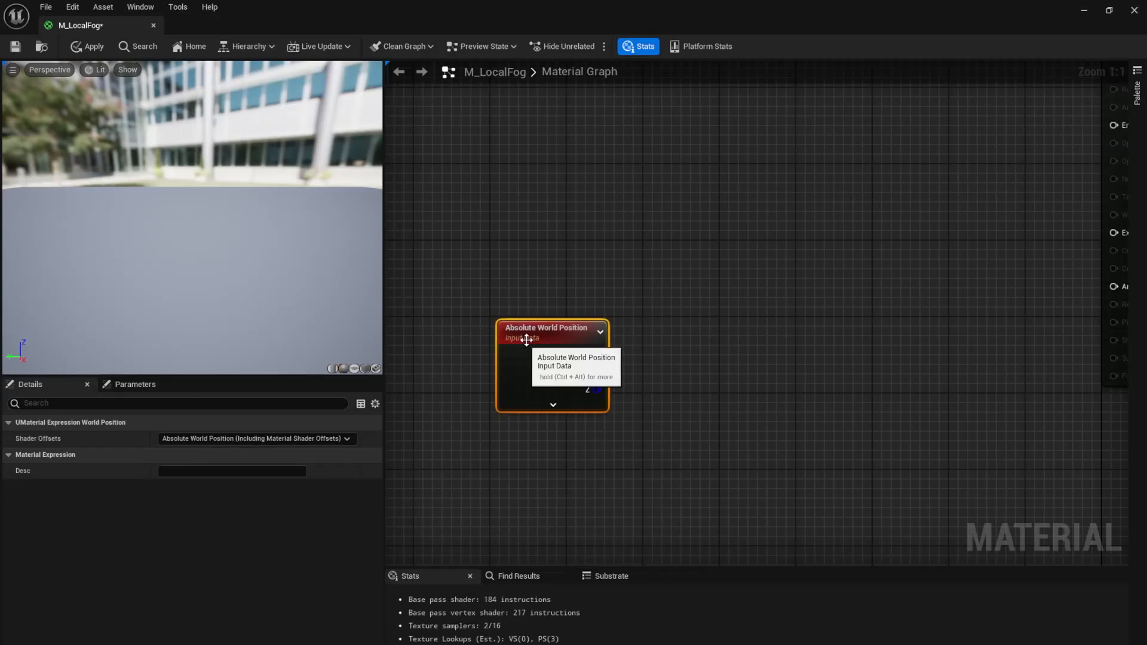
Reposition the Absolute World Position node and review its Shader Offsets options, keeping Absolute World Position (Including Material Shader Offsets).
{"action": "left_click_drag", "start_coordinate": [529, 331], "coordinate": [560, 299]}
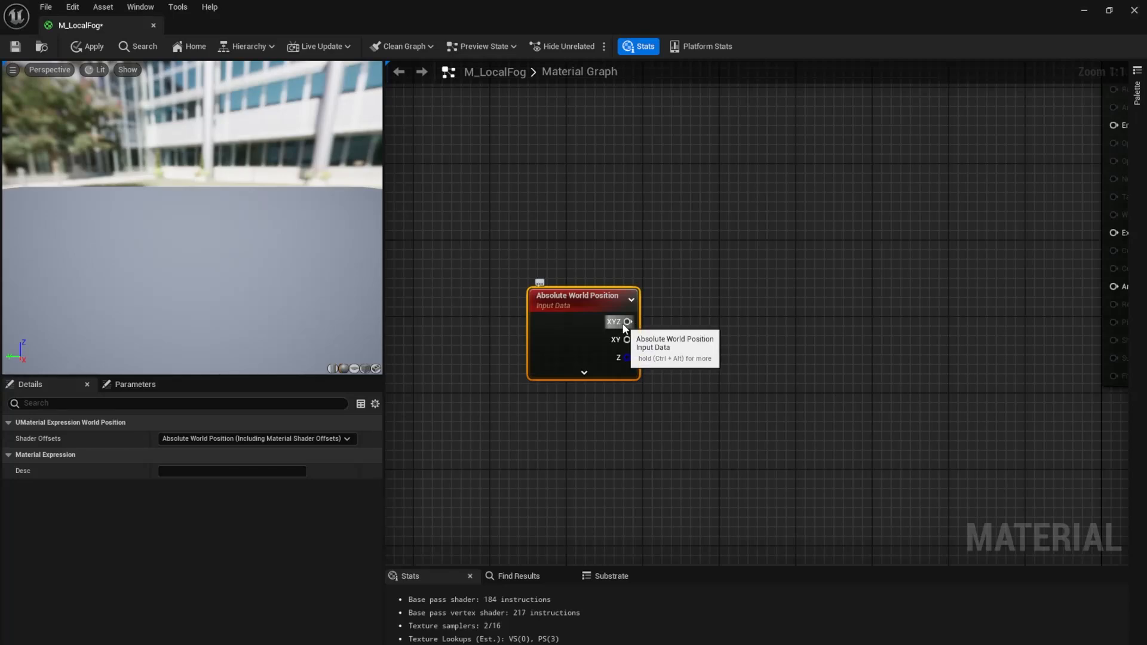
{"action": "left_click_drag", "start_coordinate": [559, 303], "coordinate": [578, 264]}
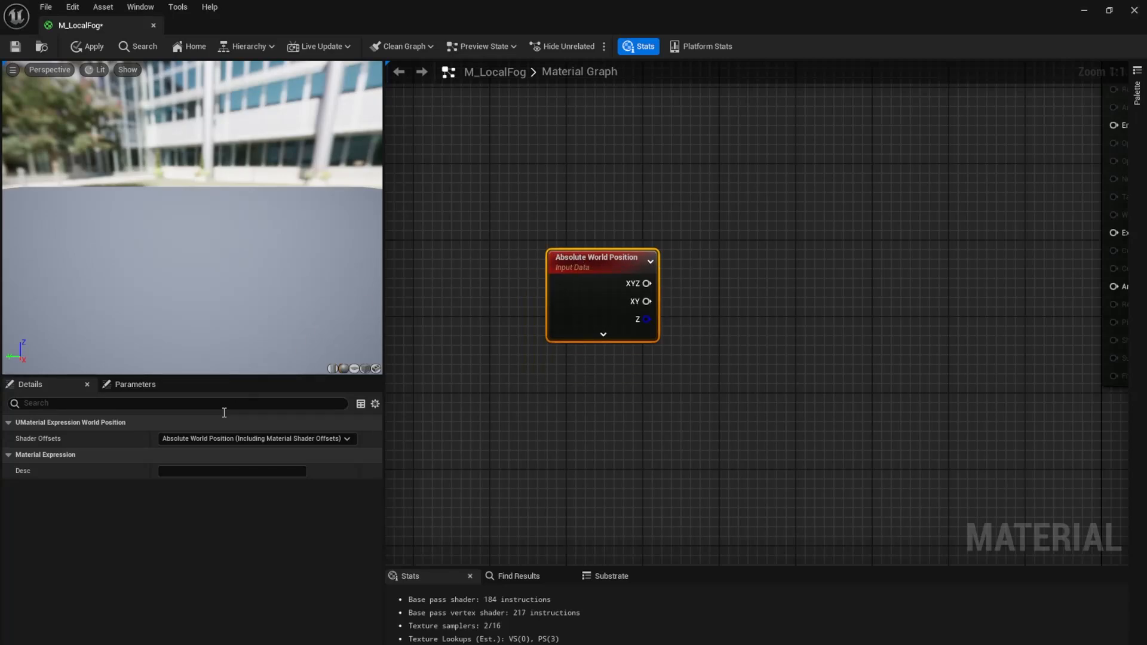
{"action": "left_click", "coordinate": [239, 439]}
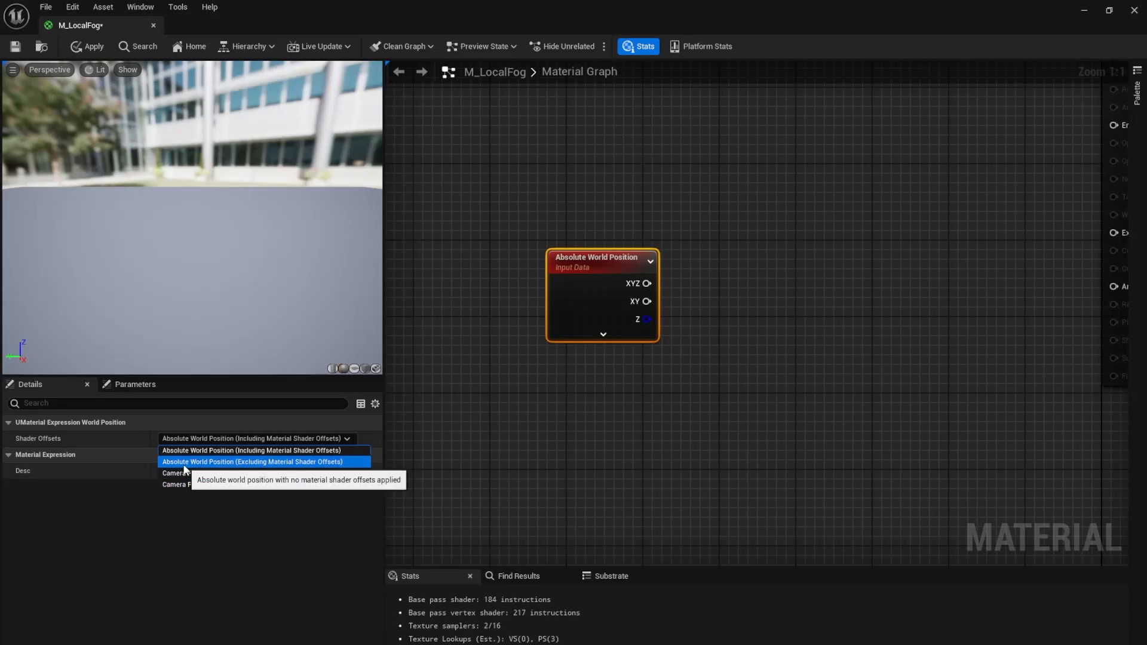
{"action": "left_click", "coordinate": [668, 245]}
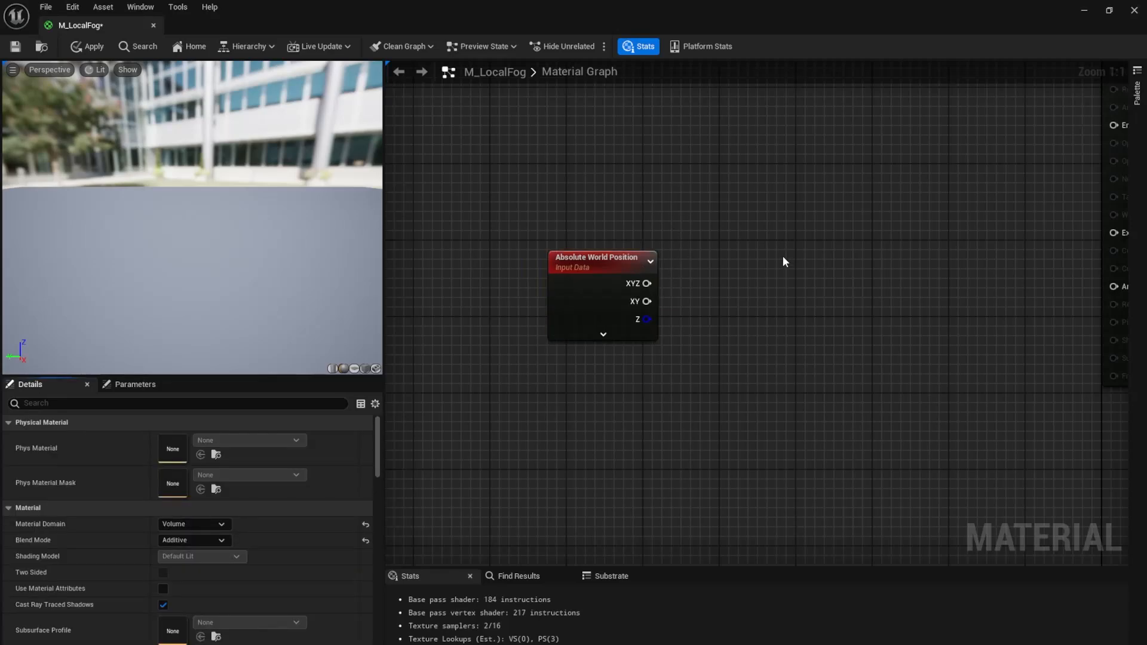
Add a Transform vector node fed by the XYZ output of Absolute World Position.
{"action": "right_click_drag", "start_coordinate": [756, 260], "coordinate": [704, 277]}
{"action": "left_click_drag", "start_coordinate": [583, 285], "coordinate": [622, 299]}
{"action": "type", "text": "transfor"}
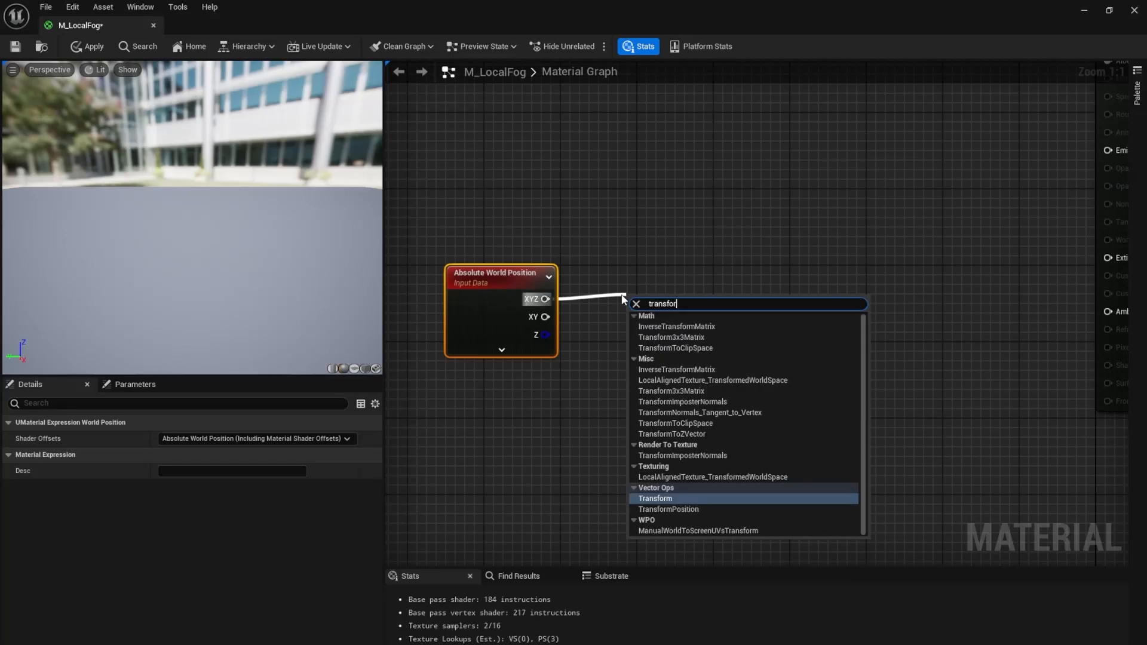
{"action": "key", "text": "Return"}
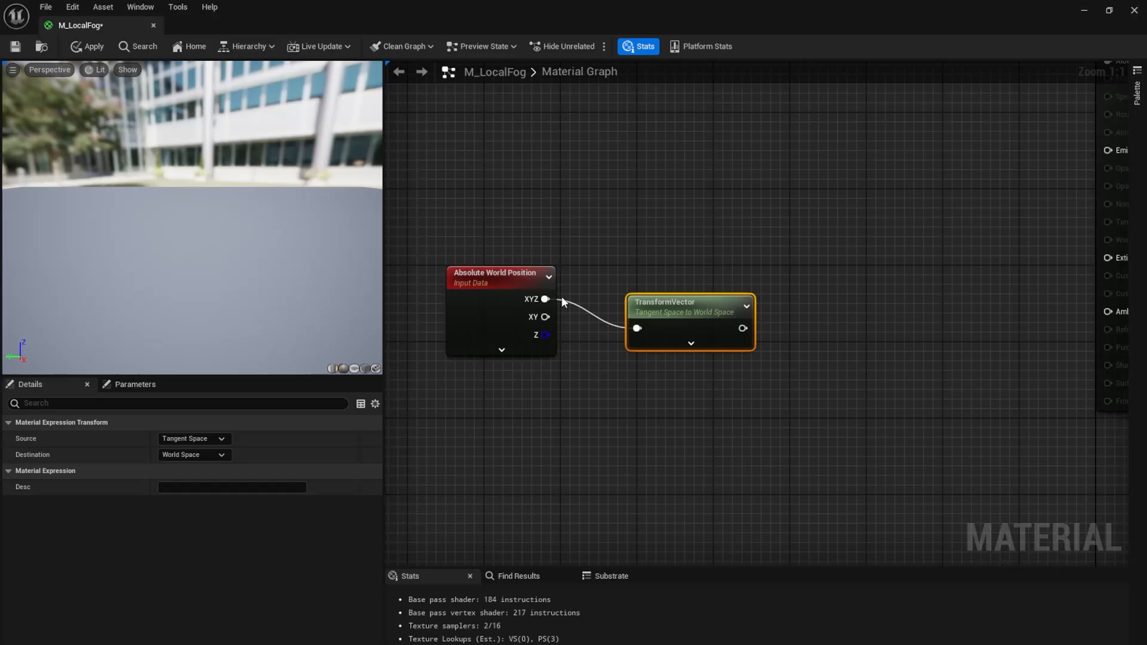
Replace the TransformVector node with a TransformPosition node fed by Absolute World Position's XYZ output, aligned beside it.
{"action": "left_click_drag", "start_coordinate": [545, 299], "coordinate": [591, 189]}
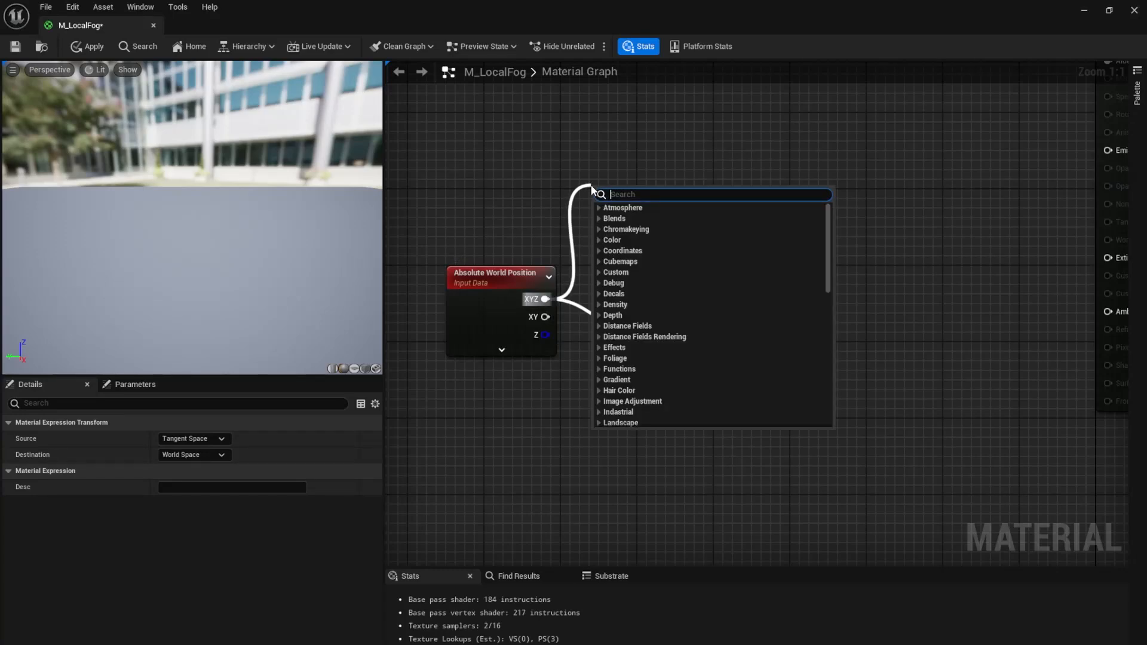
{"action": "type", "text": "transform"}
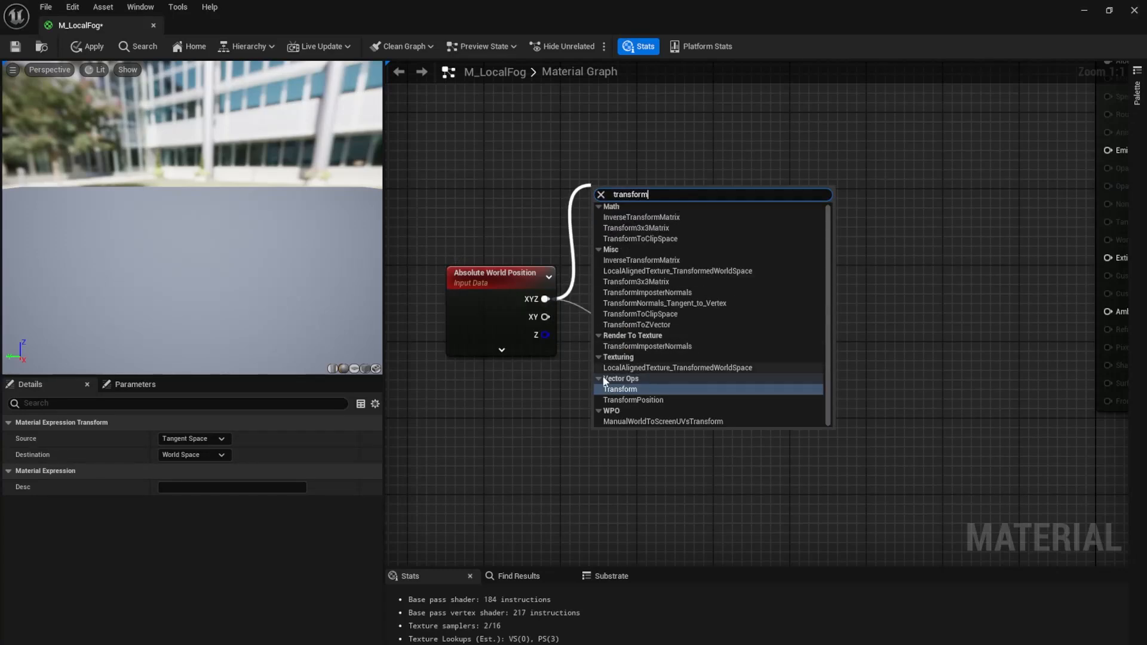
{"action": "left_click", "coordinate": [633, 400]}
{"action": "left_click_drag", "start_coordinate": [675, 306], "coordinate": [684, 365]}
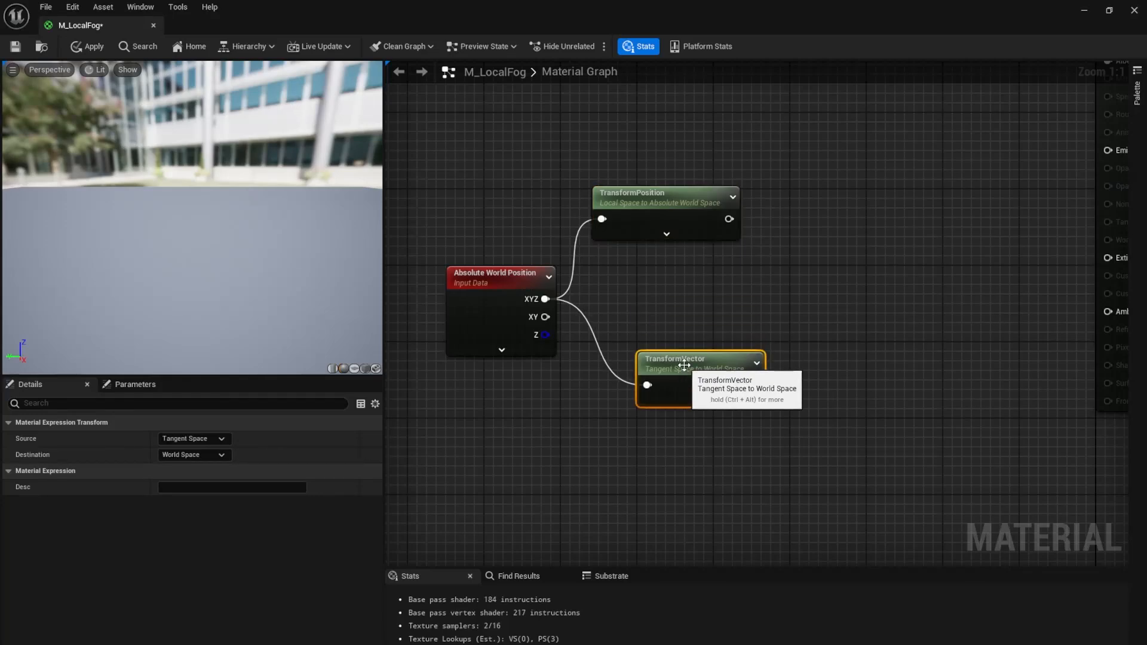
{"action": "key", "text": "Delete"}
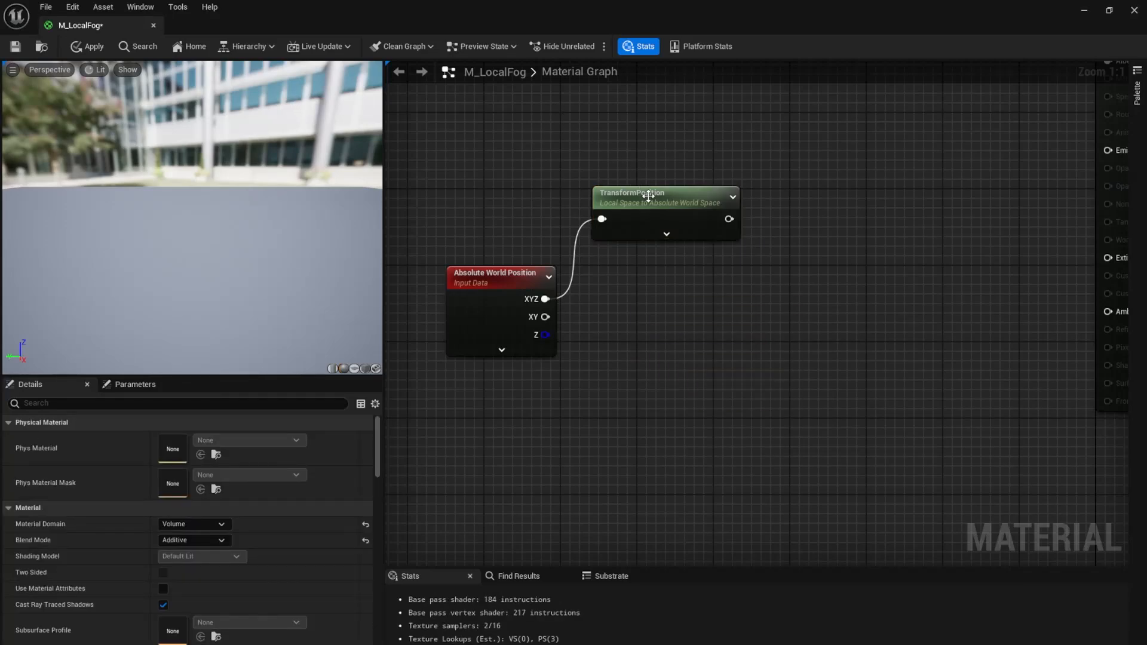
{"action": "left_click_drag", "start_coordinate": [648, 196], "coordinate": [660, 276]}
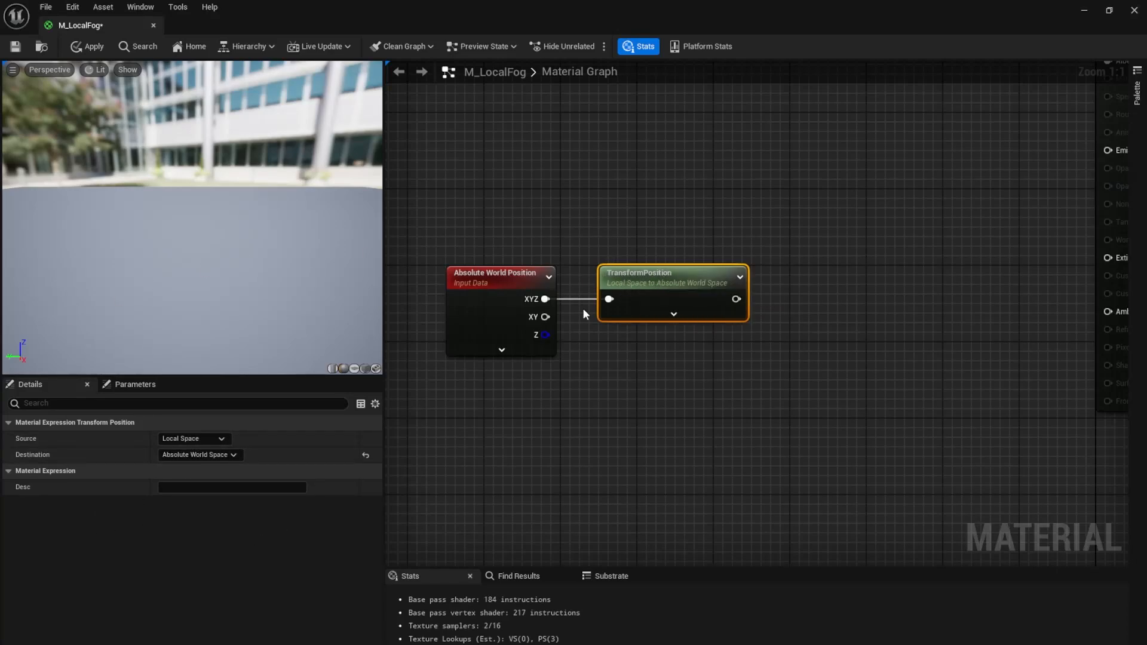
Set the TransformPosition node's source to Absolute World Space and its destination to Local Space.
{"action": "left_click", "coordinate": [189, 439]}
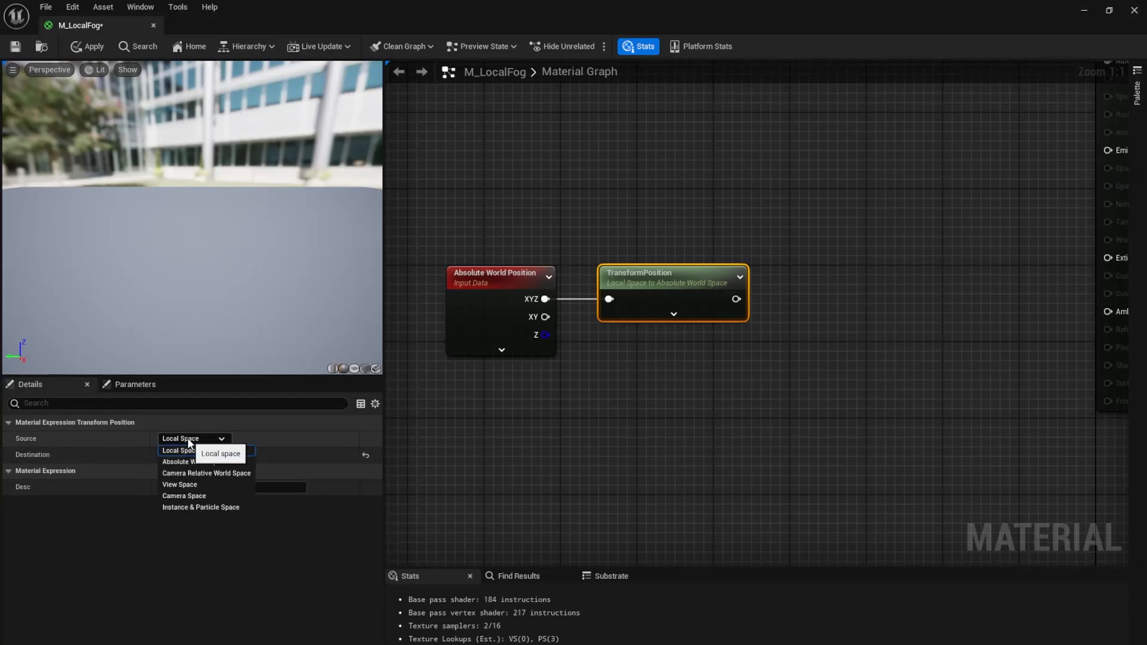
{"action": "left_click", "coordinate": [188, 440]}
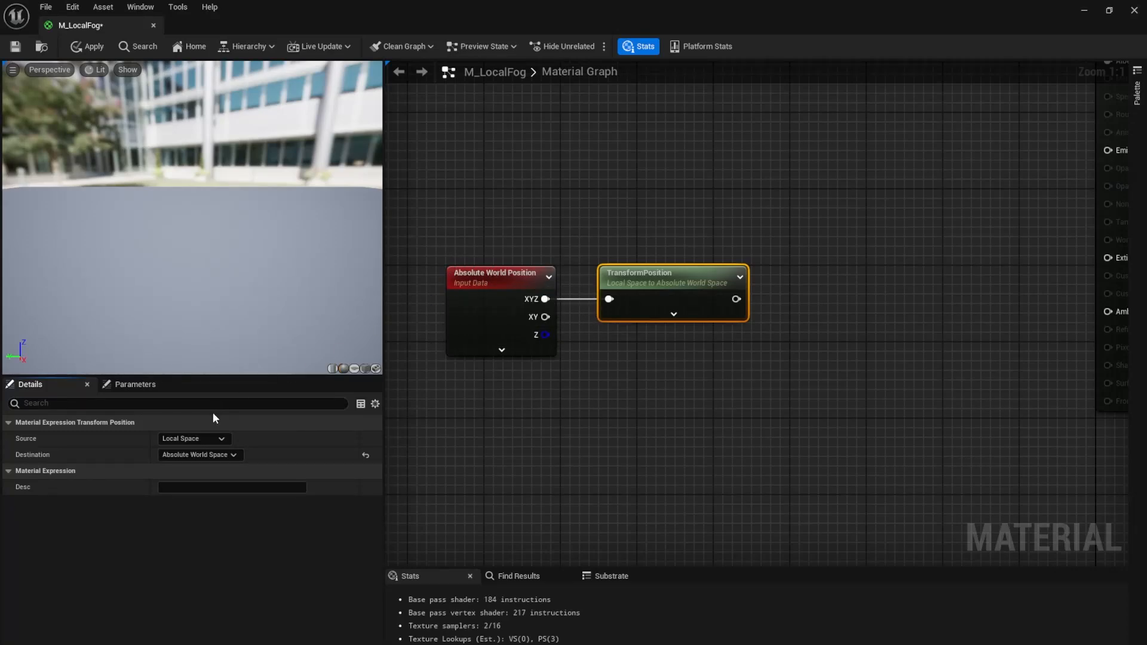
{"action": "left_click", "coordinate": [209, 439]}
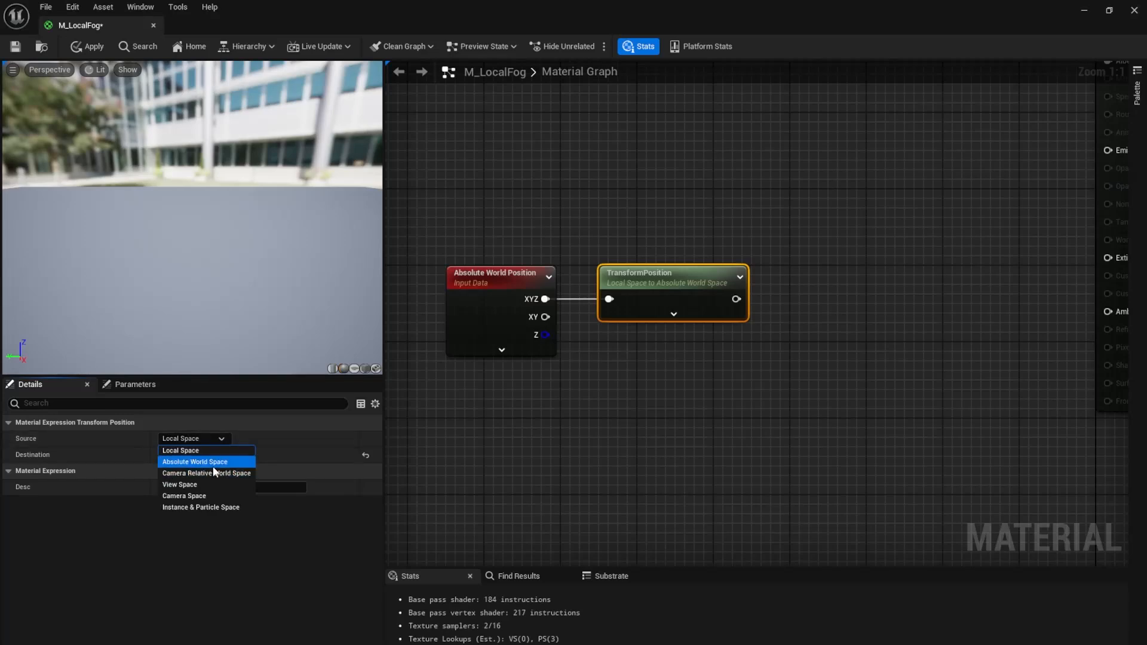
{"action": "left_click", "coordinate": [212, 463]}
{"action": "left_click", "coordinate": [460, 274]}
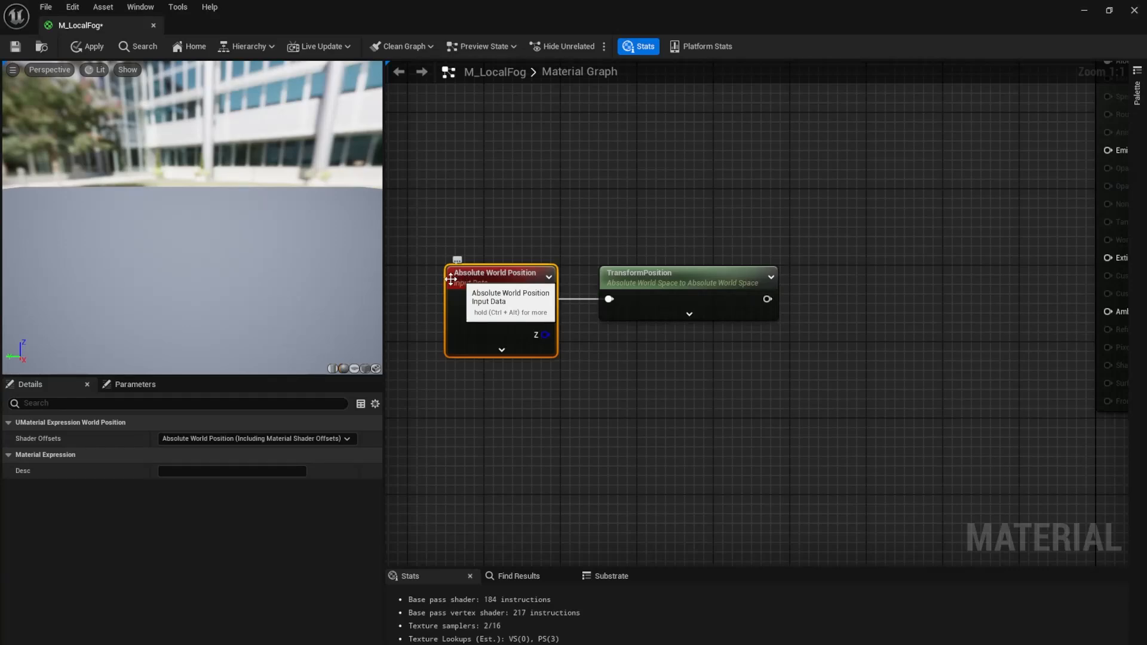
{"action": "left_click", "coordinate": [708, 287]}
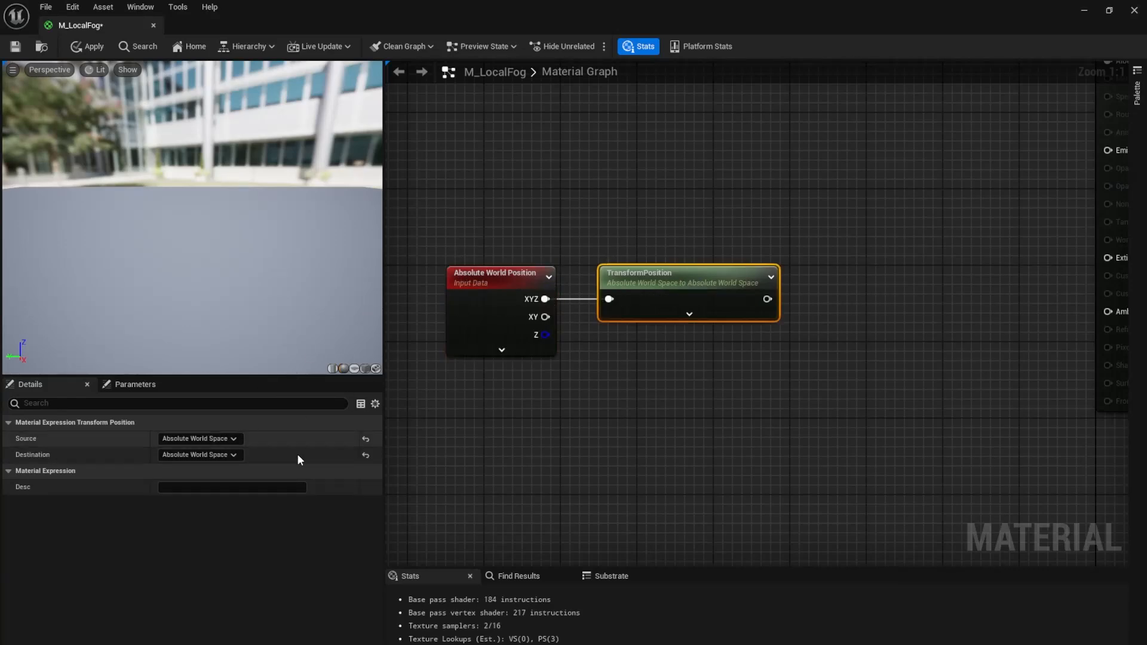
{"action": "left_click", "coordinate": [203, 454]}
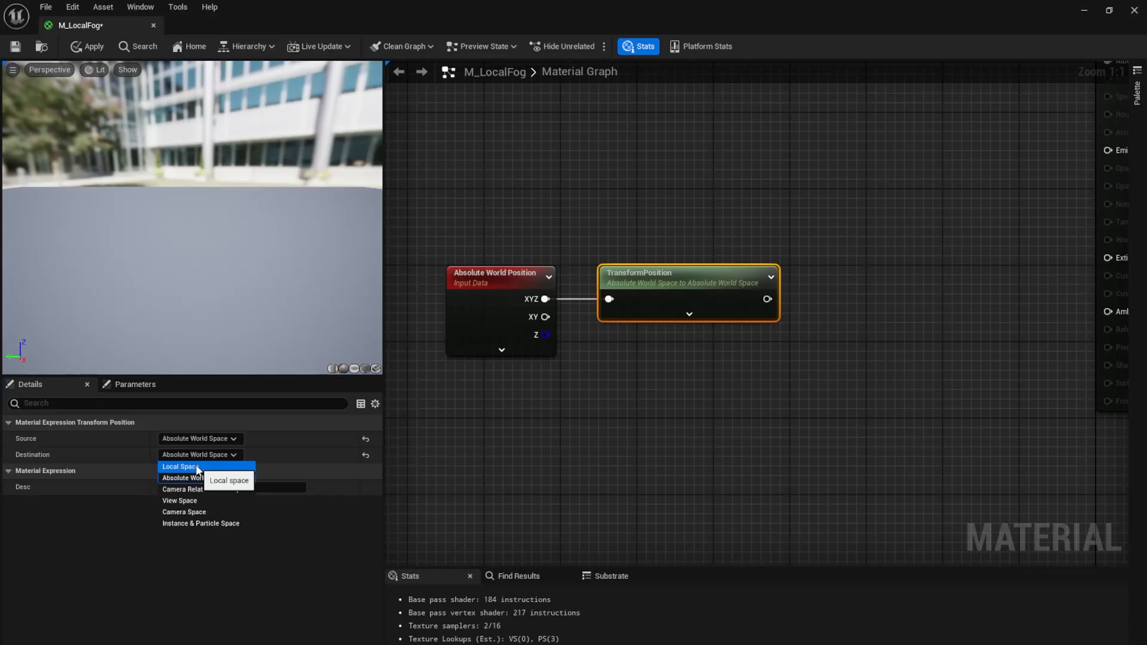
{"action": "left_click", "coordinate": [197, 466]}
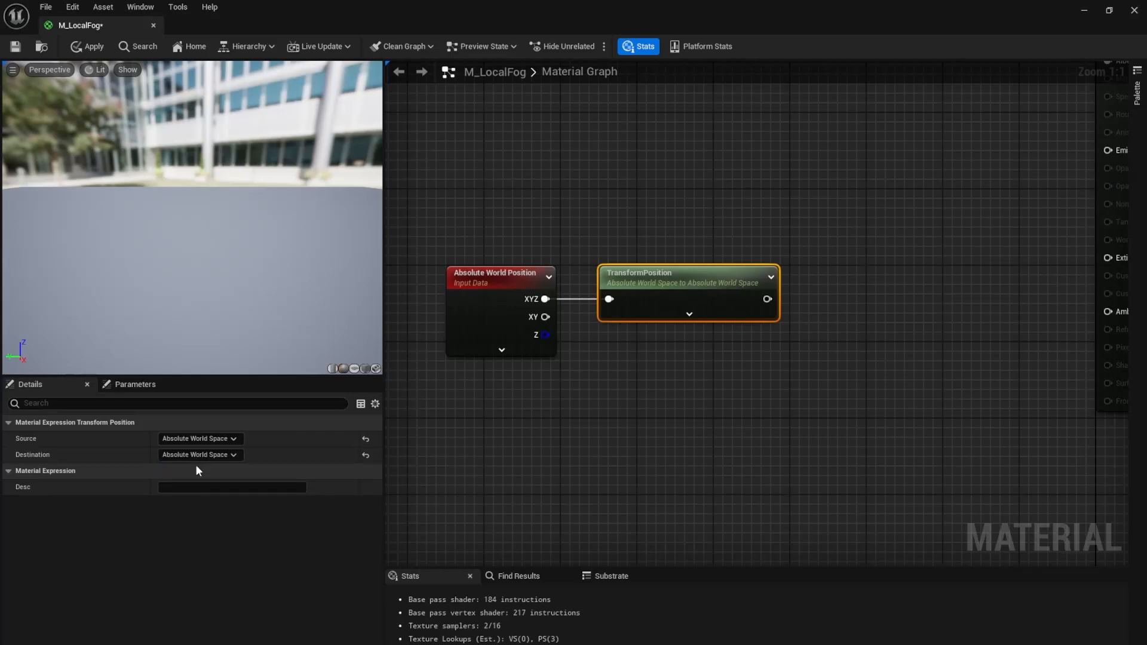
{"action": "left_click", "coordinate": [568, 471]}
Tidy the spacing between the Absolute World Position and TransformPosition nodes, keeping them in line.
{"action": "mouse_move", "coordinate": [475, 289]}
{"action": "left_mouse_down"}
{"action": "mouse_move", "coordinate": [476, 223]}
{"action": "mouse_move", "coordinate": [398, 314]}
{"action": "mouse_move", "coordinate": [445, 285]}
{"action": "mouse_move", "coordinate": [482, 294]}
{"action": "left_mouse_up"}
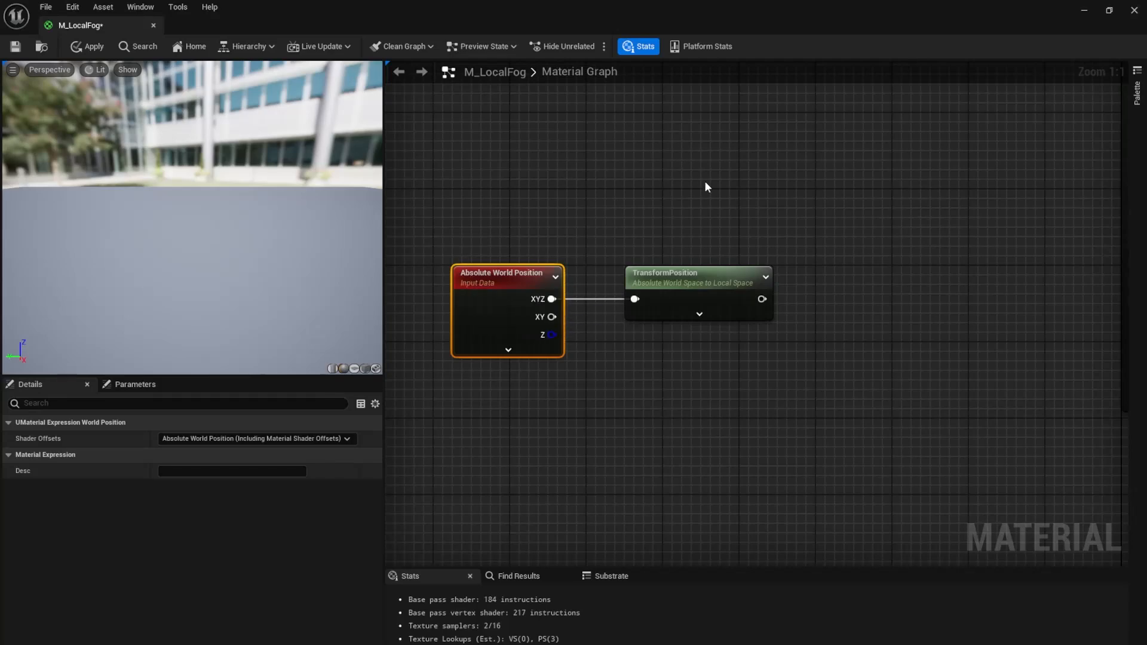
{"action": "left_click_drag", "start_coordinate": [688, 285], "coordinate": [677, 286]}
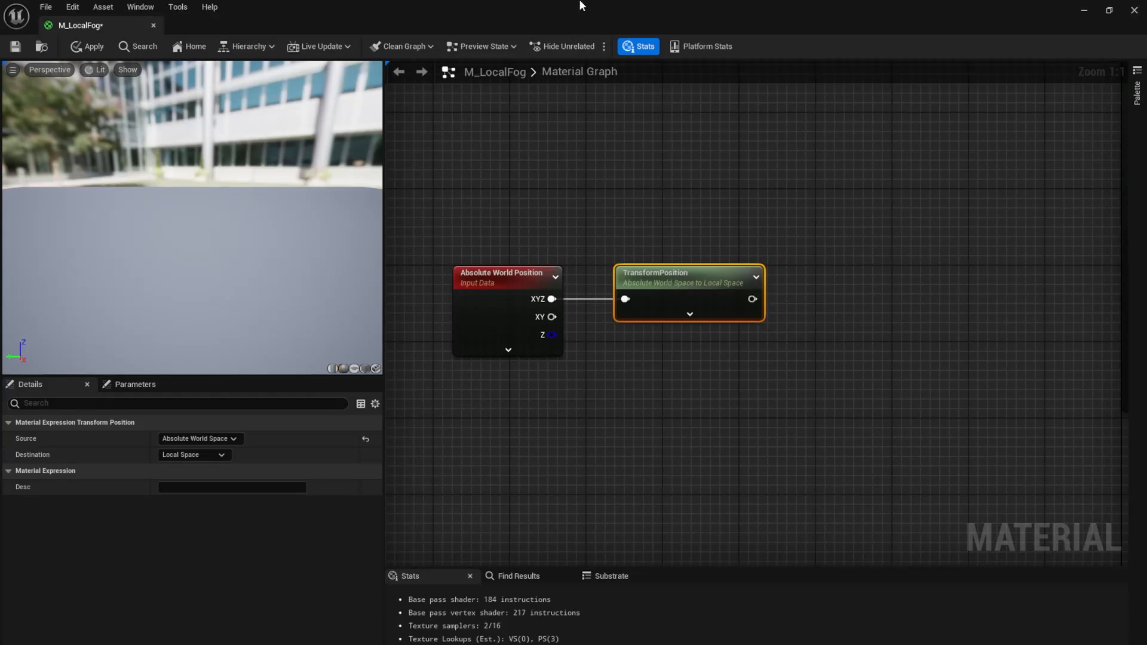
{"action": "right_click_drag", "start_coordinate": [843, 248], "coordinate": [841, 267]}
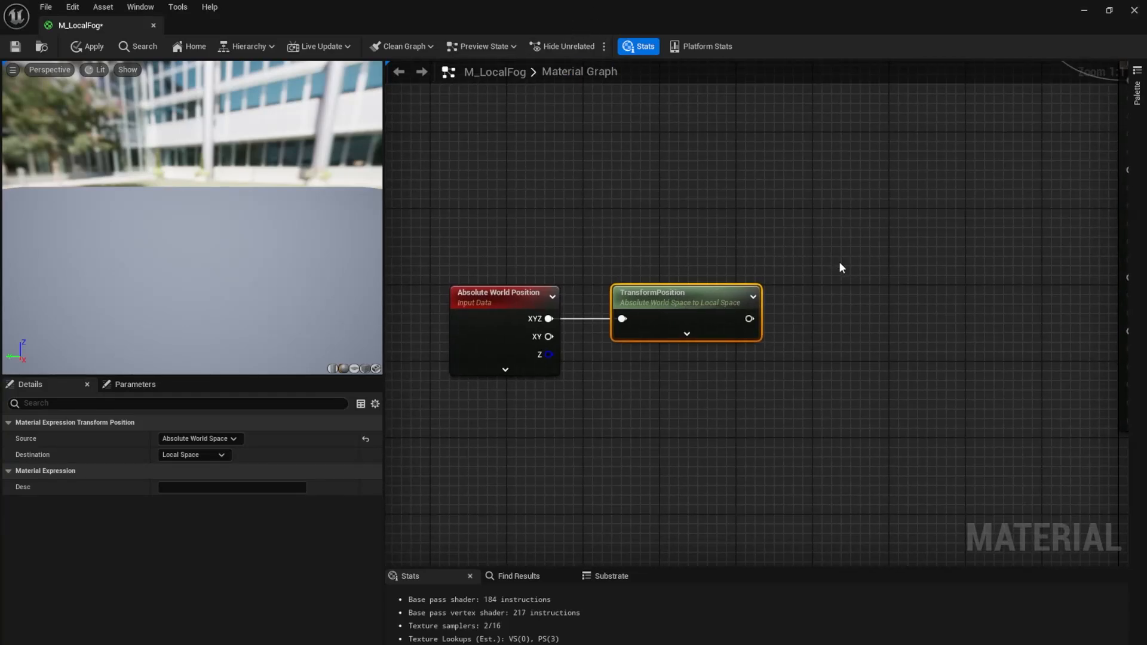
{"action": "left_click_drag", "start_coordinate": [690, 300], "coordinate": [681, 300]}
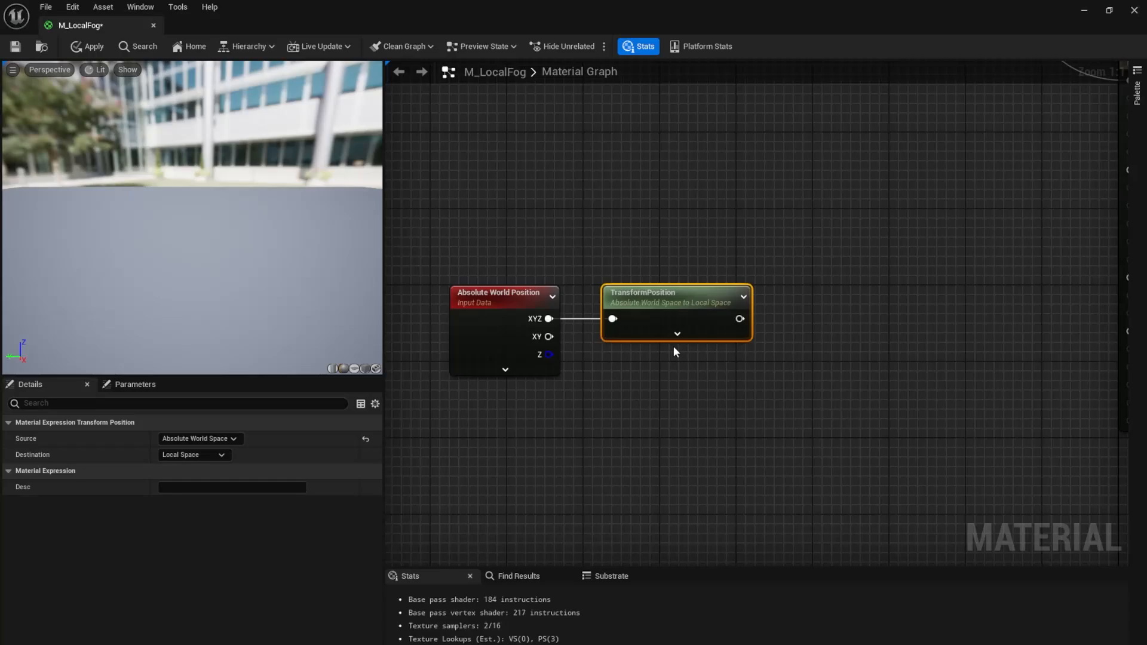
Add a SphereMask node with its A input fed by the TransformPosition output, placed below and to its right.
{"action": "right_click_drag", "start_coordinate": [744, 317], "coordinate": [683, 326]}
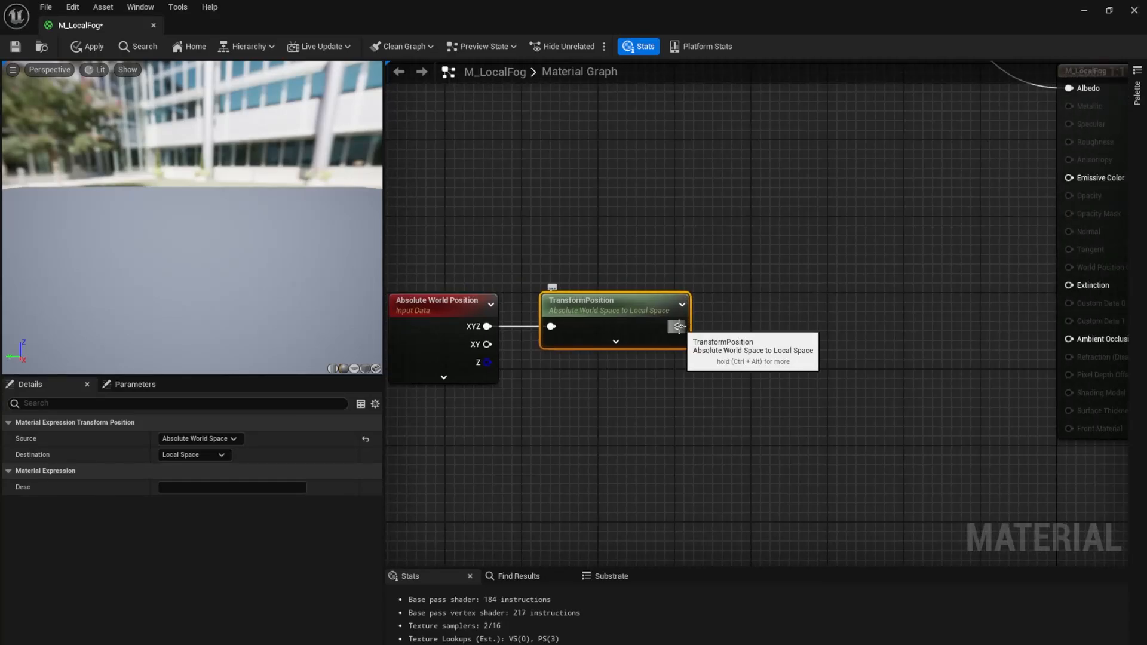
{"action": "left_click_drag", "start_coordinate": [678, 326], "coordinate": [770, 399]}
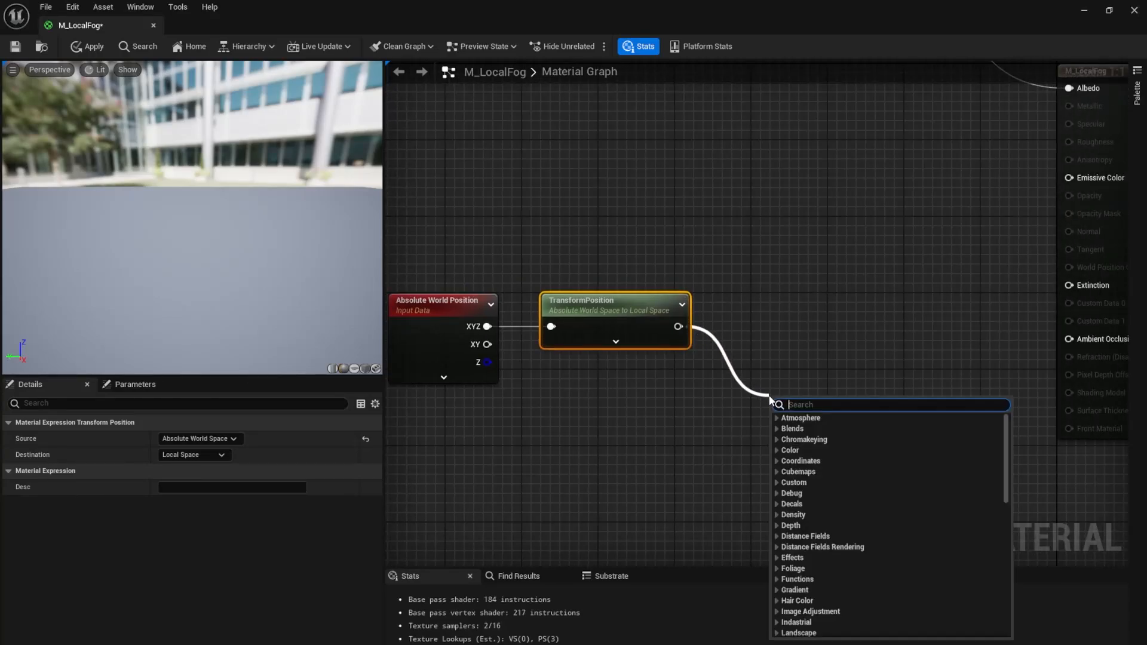
{"action": "type", "text": "sphere"}
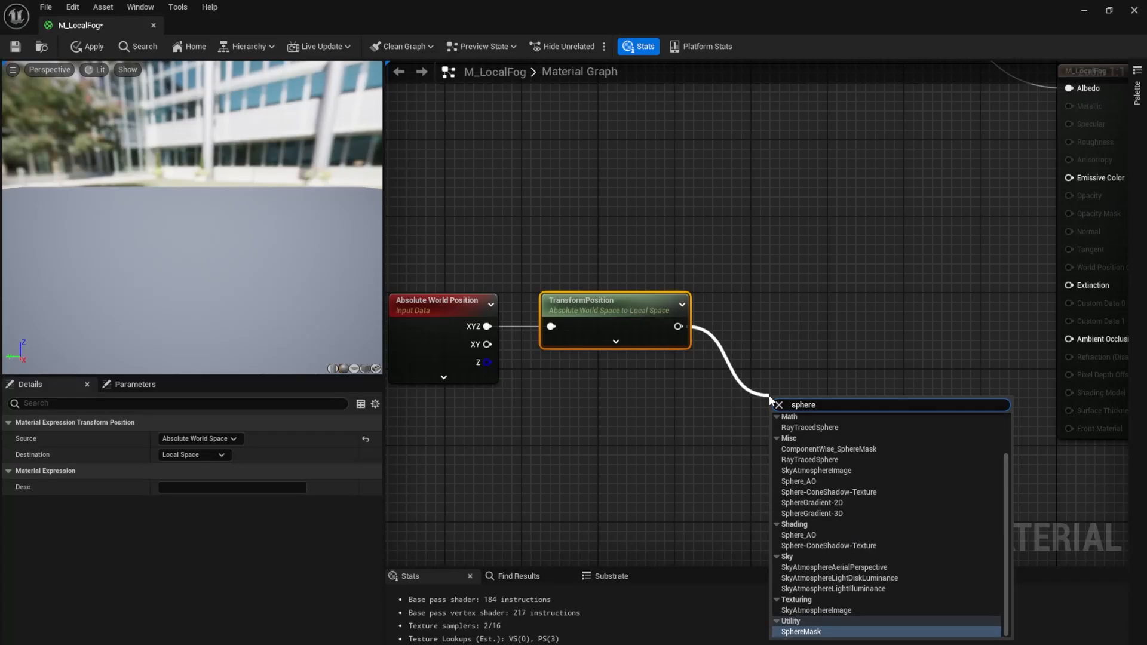
{"action": "key", "text": "Return"}
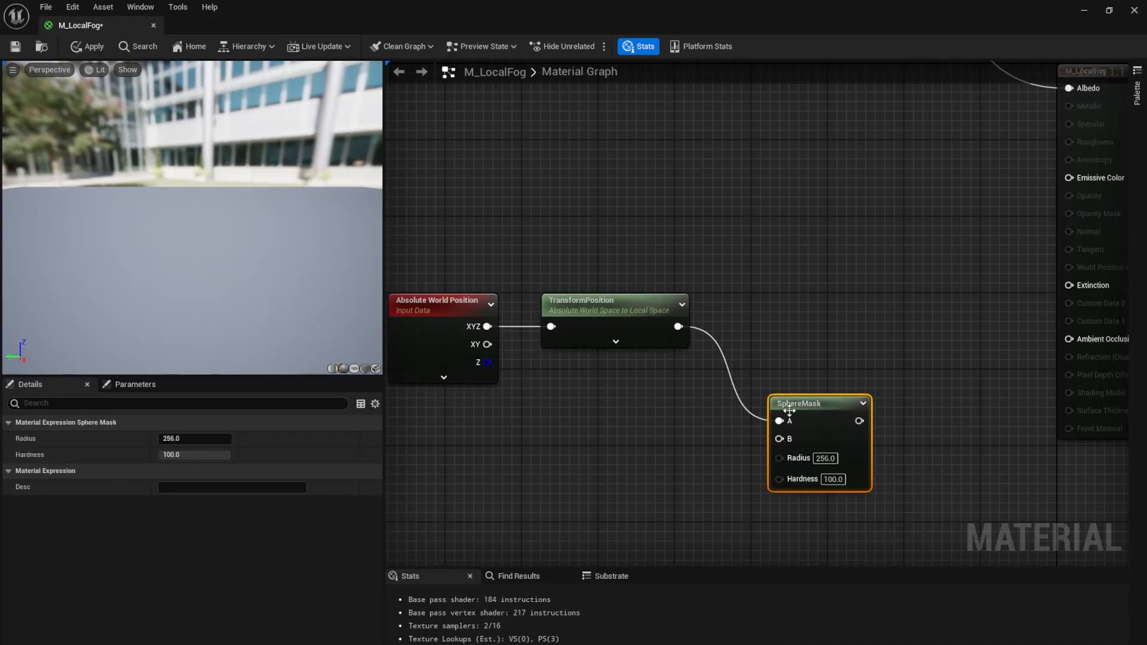
{"action": "left_click_drag", "start_coordinate": [827, 404], "coordinate": [809, 378]}
Move the Absolute World Position, TransformPosition and SphereMask nodes together, farther up and left from the material node.
{"action": "right_click_drag", "start_coordinate": [747, 283], "coordinate": [850, 271]}
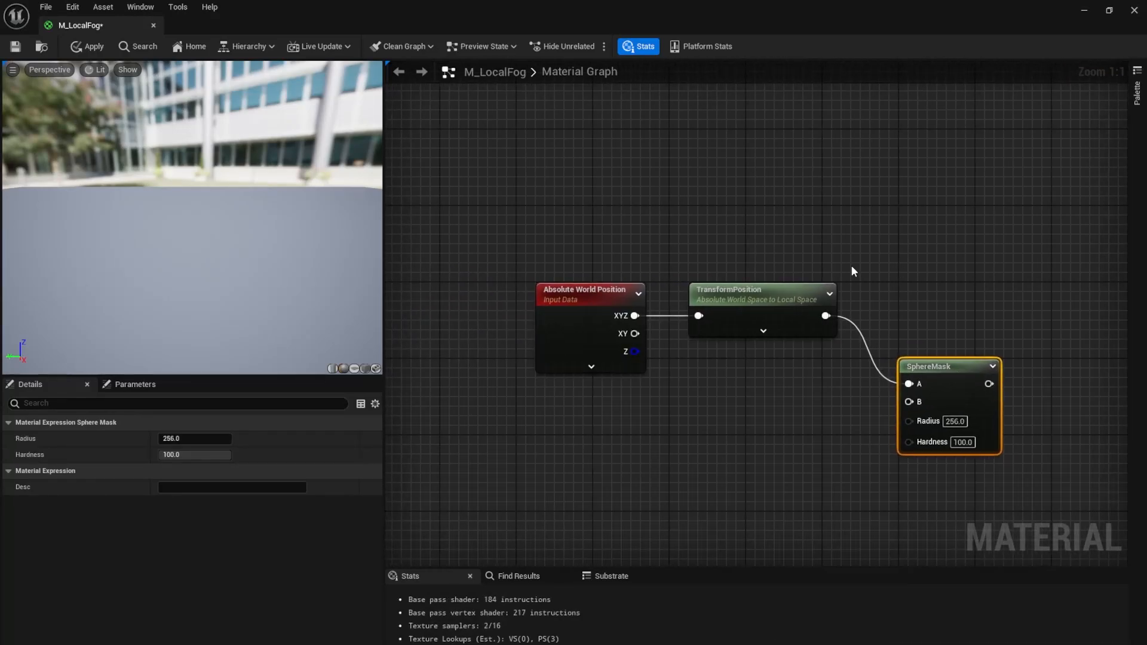
{"action": "scroll", "coordinate": [854, 267], "scroll_direction": "down", "scroll_amount": 1}
{"action": "left_click_drag", "start_coordinate": [530, 210], "coordinate": [952, 476]}
{"action": "left_click_drag", "start_coordinate": [933, 352], "coordinate": [789, 289]}
{"action": "left_click", "coordinate": [755, 177]}
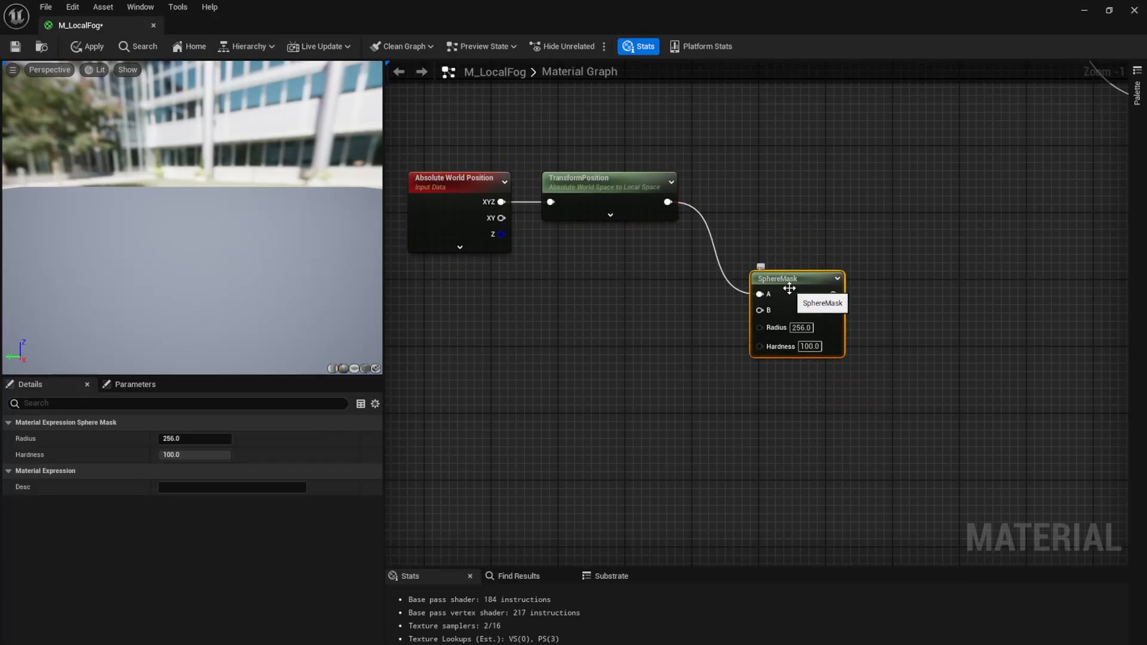
Add a Constant node with value 0, connect it to the SphereMask's B input, and place it beside that input.
{"action": "right_click_drag", "start_coordinate": [635, 371], "coordinate": [704, 394]}
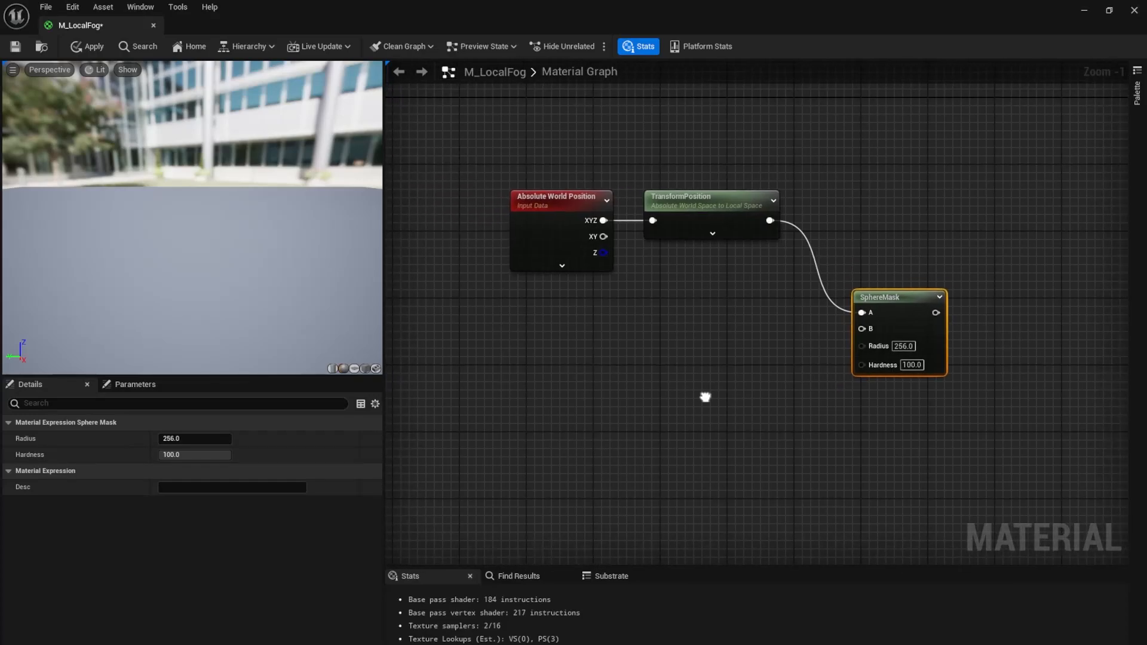
{"action": "left_click", "coordinate": [663, 366]}
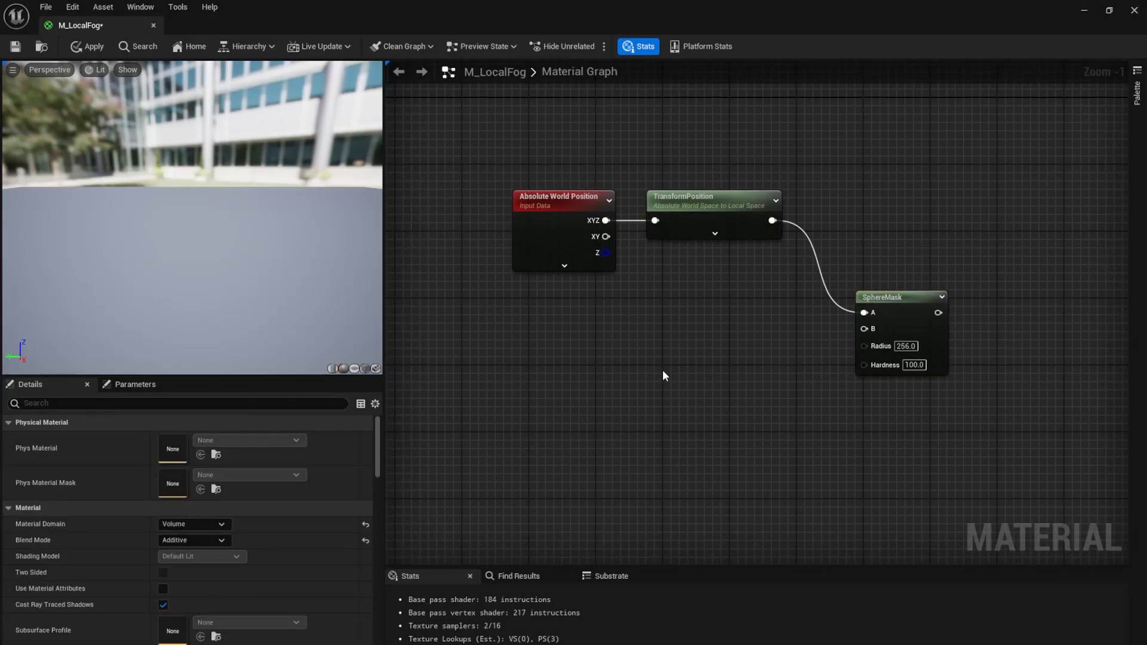
{"action": "left_click", "coordinate": [678, 345]}
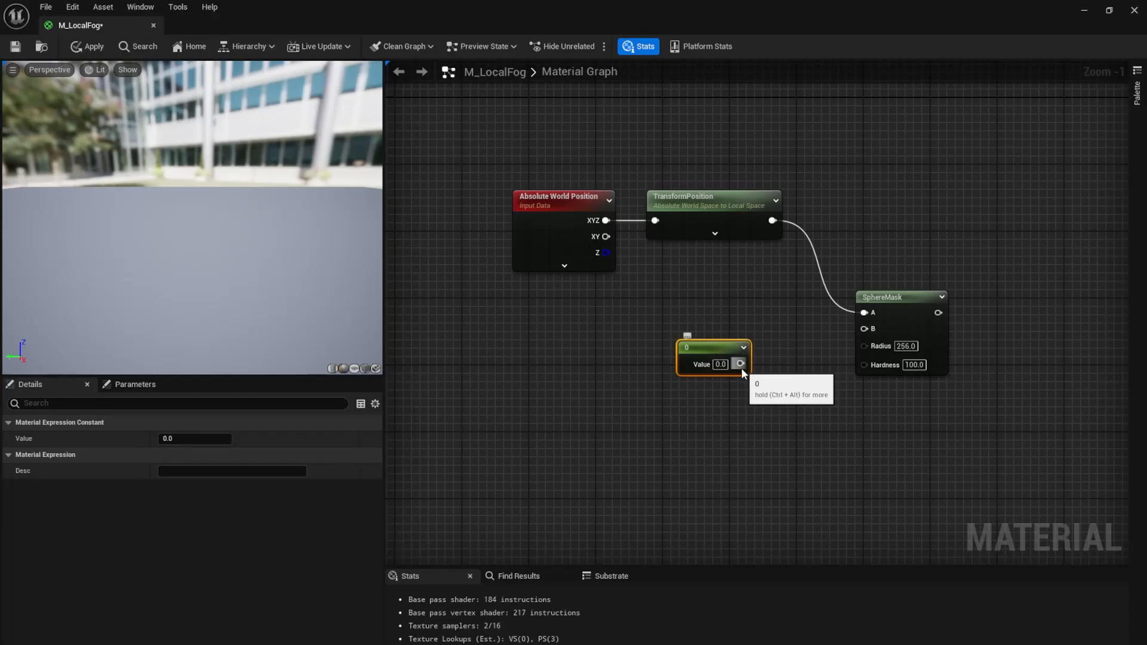
{"action": "left_click_drag", "start_coordinate": [740, 364], "coordinate": [864, 328]}
{"action": "left_click_drag", "start_coordinate": [719, 345], "coordinate": [772, 307]}
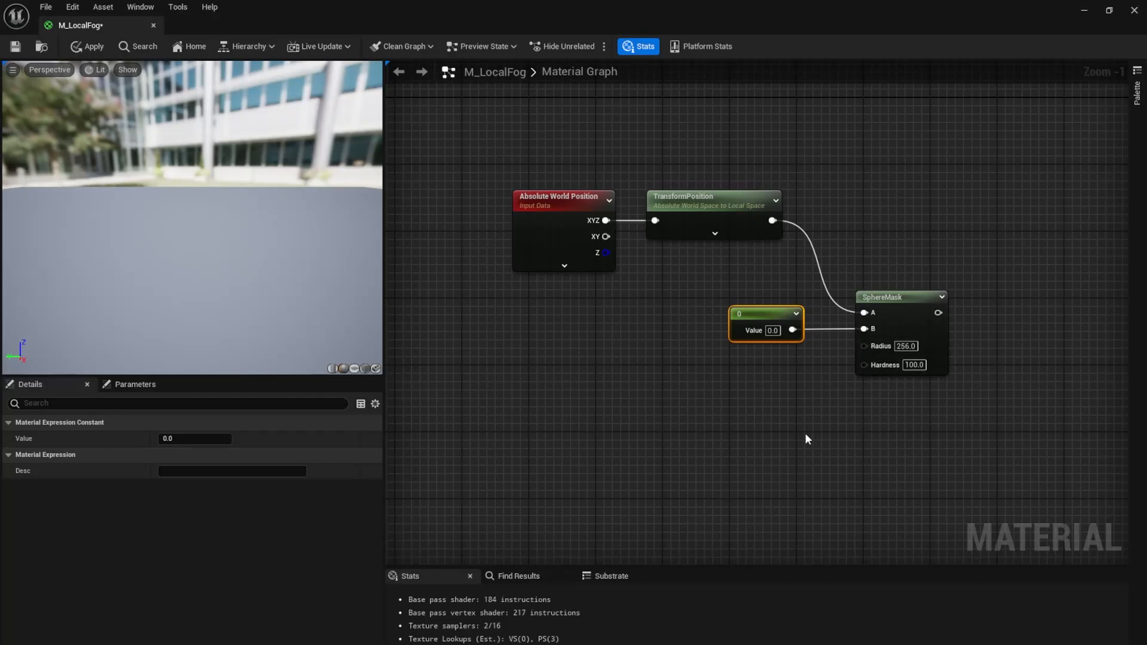
Add an Object Local Bounds node and place it below and to the left of the Absolute World Position node.
{"action": "left_click", "coordinate": [583, 400]}
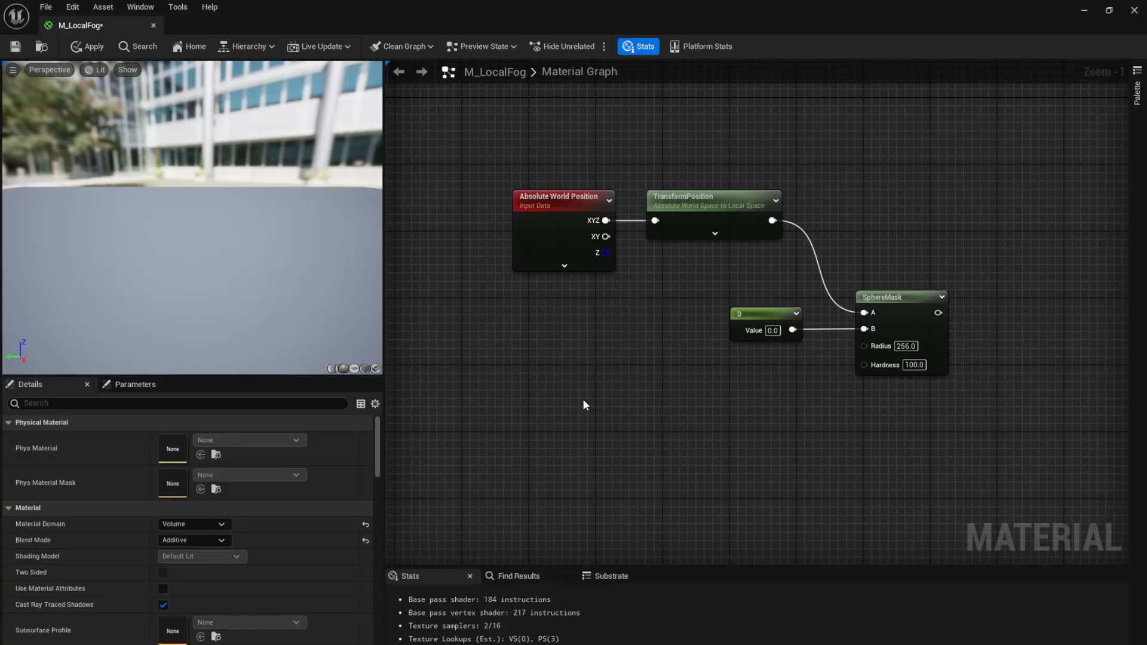
{"action": "right_click", "coordinate": [502, 408]}
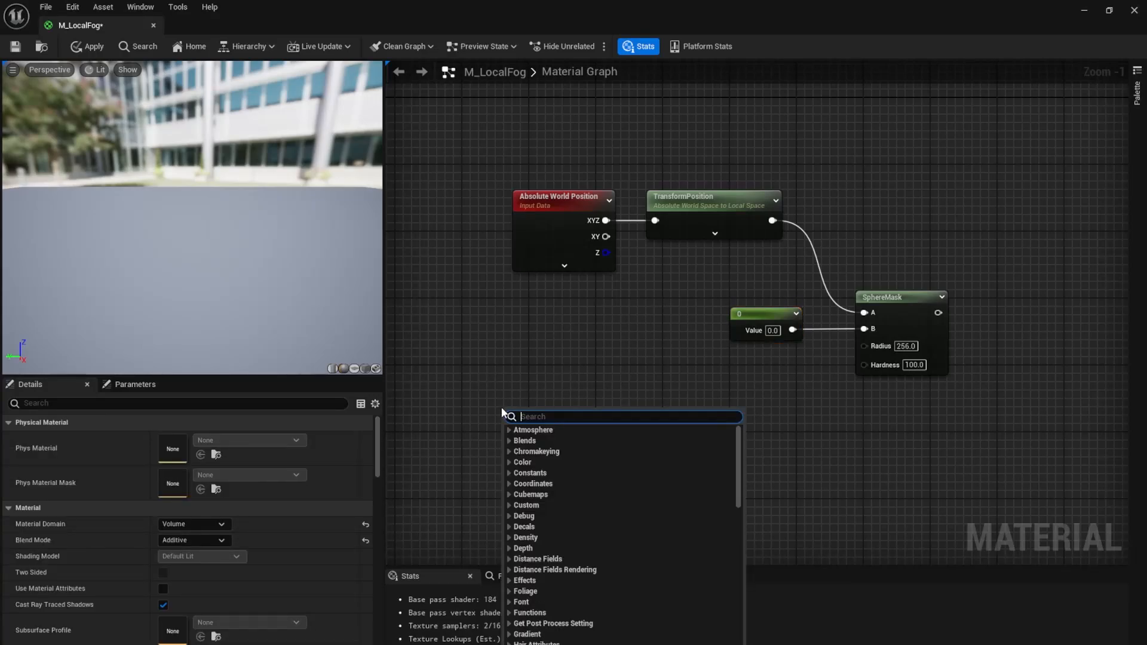
{"action": "type", "text": "objec"}
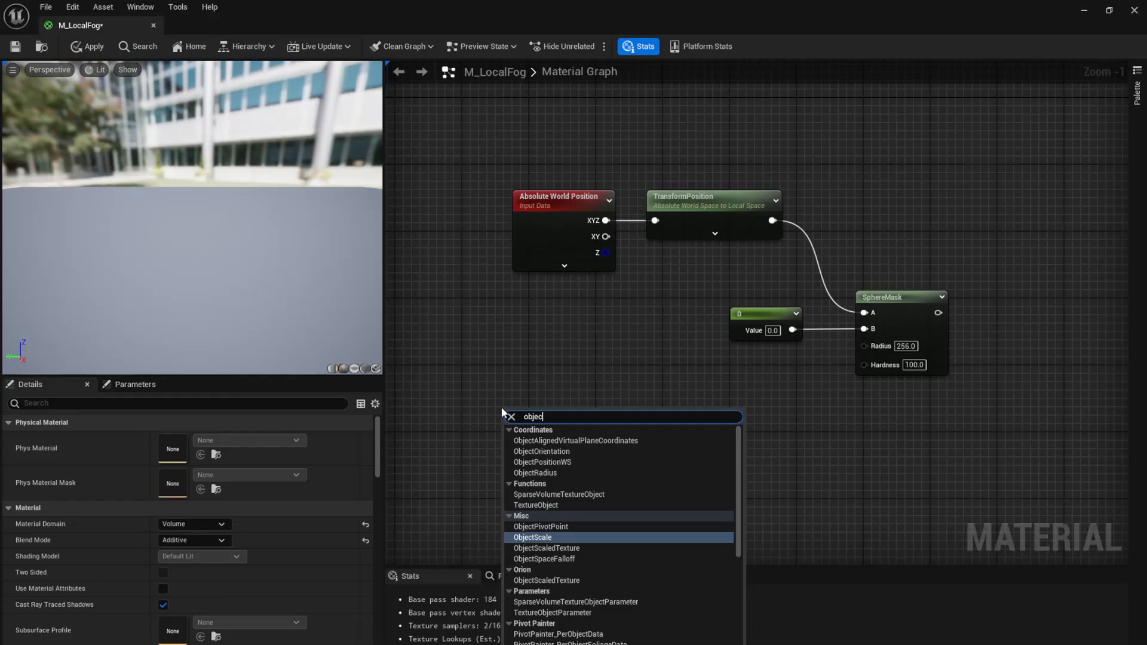
{"action": "type", "text": "tlocal"}
{"action": "key", "text": "Return"}
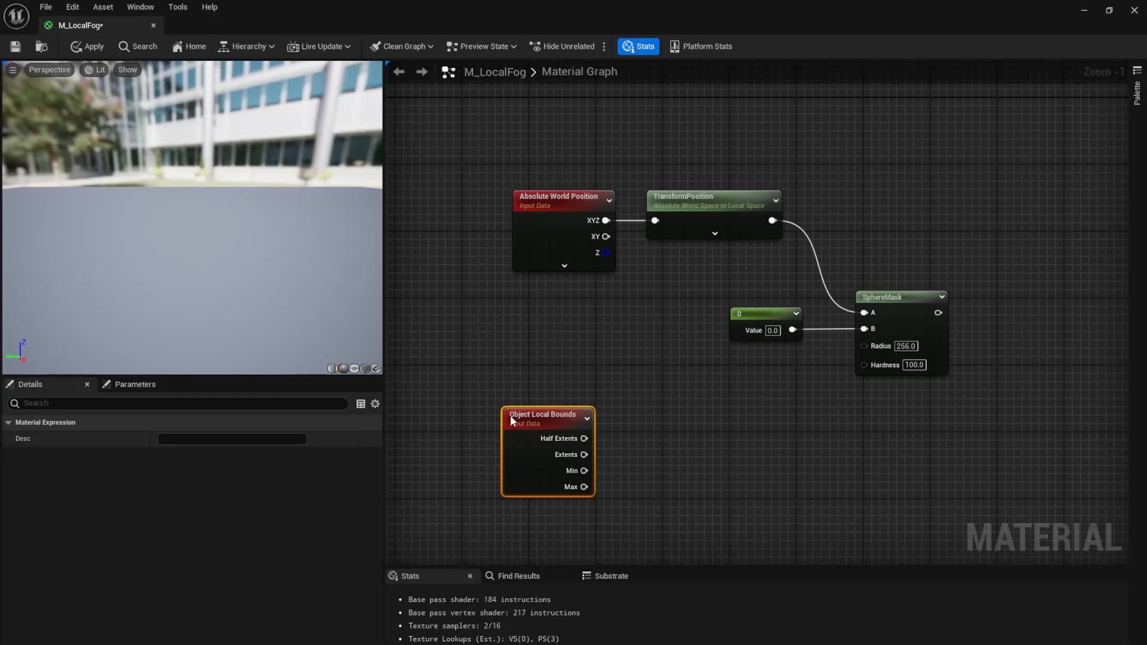
{"action": "left_click_drag", "start_coordinate": [532, 416], "coordinate": [425, 290]}
Search the available material nodes for "object" and examine the object-related entries, including those under Vectors.
{"action": "left_click", "coordinate": [604, 477]}
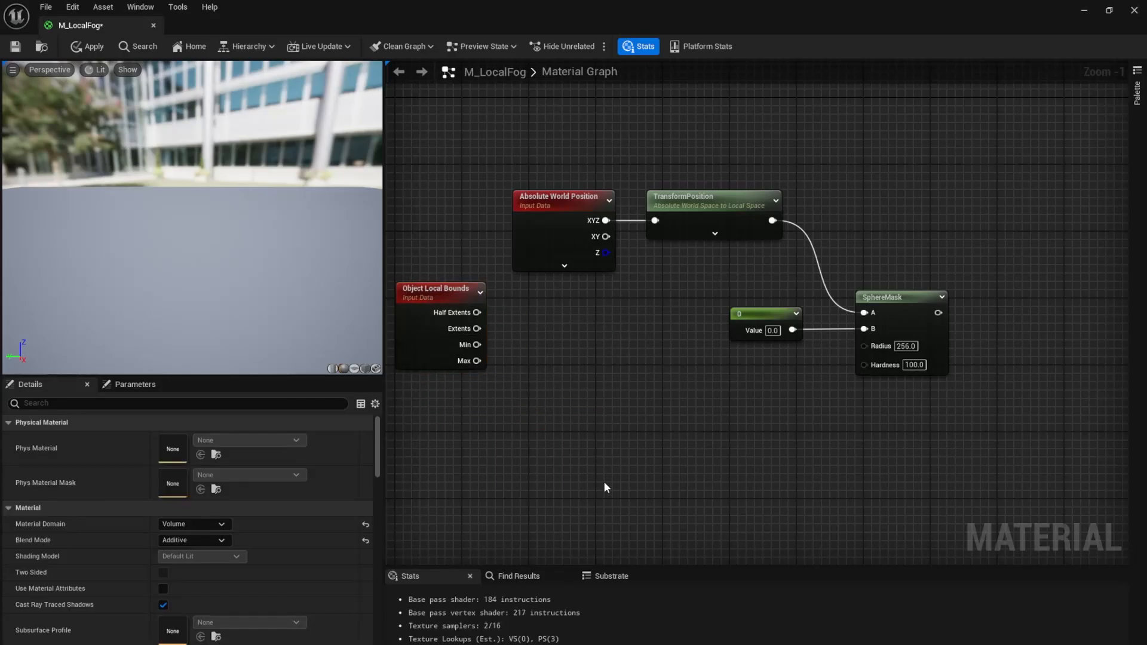
{"action": "right_click", "coordinate": [604, 482]}
{"action": "type", "text": "object"}
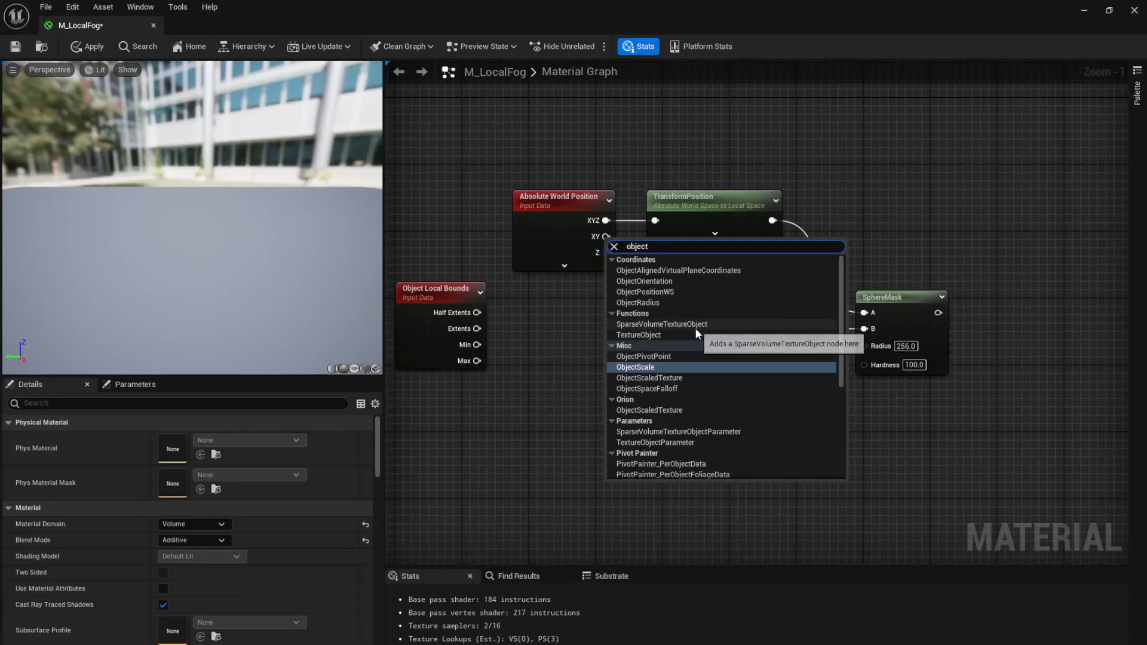
{"action": "scroll", "coordinate": [670, 424], "scroll_direction": "down", "scroll_amount": 3}
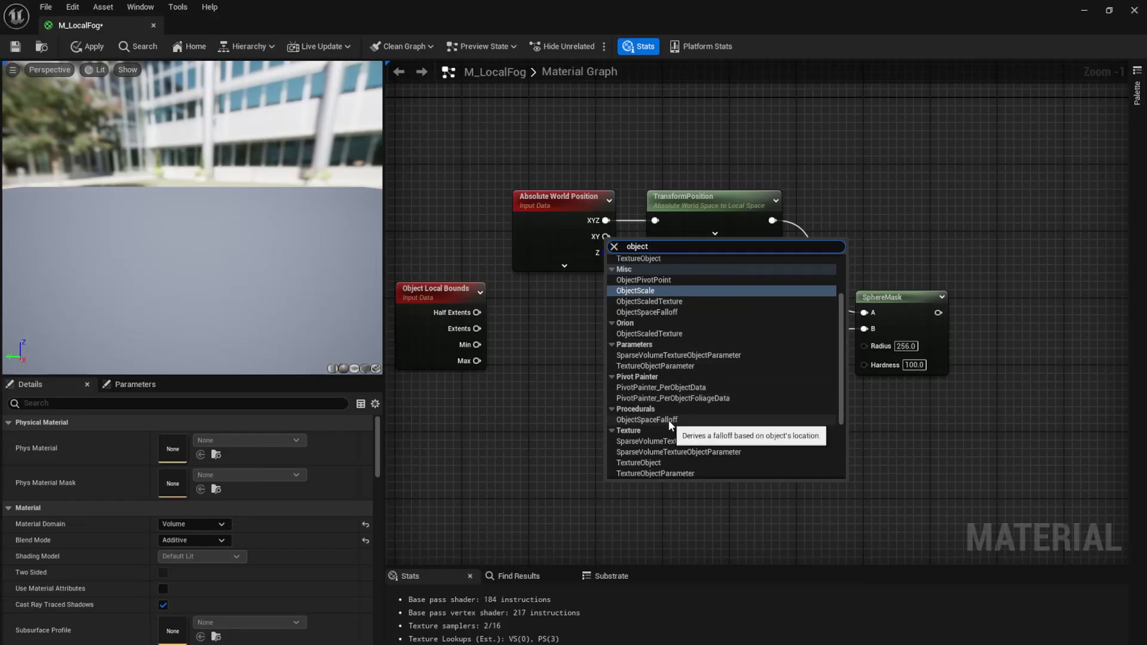
{"action": "scroll", "coordinate": [669, 424], "scroll_direction": "down", "scroll_amount": 4}
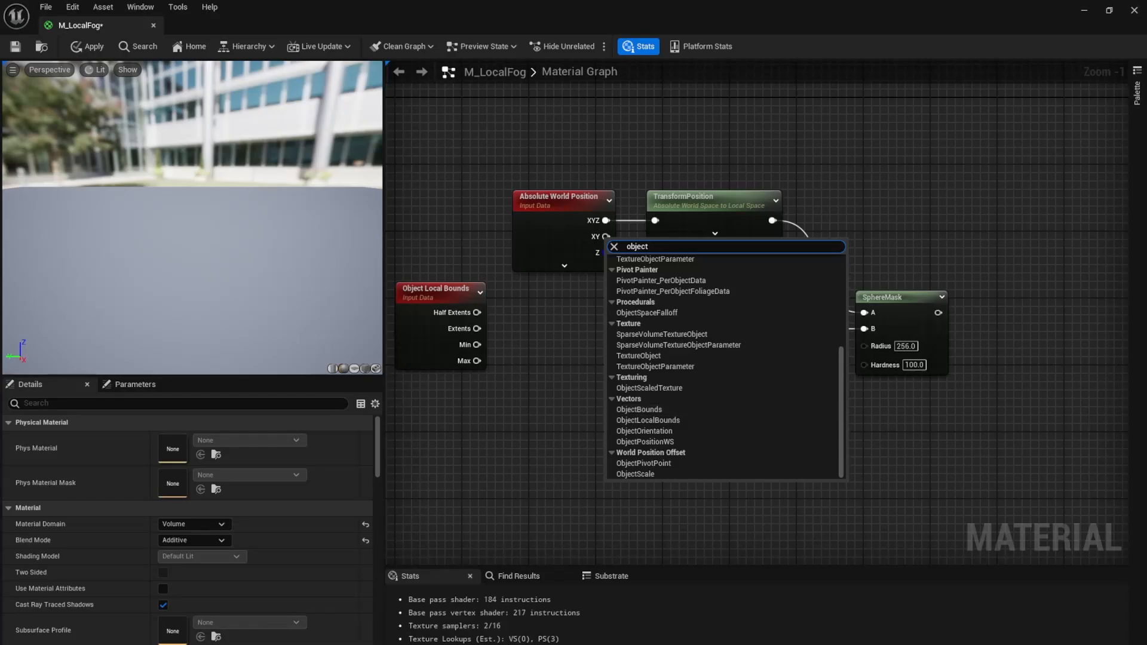
{"action": "key", "text": "Escape"}
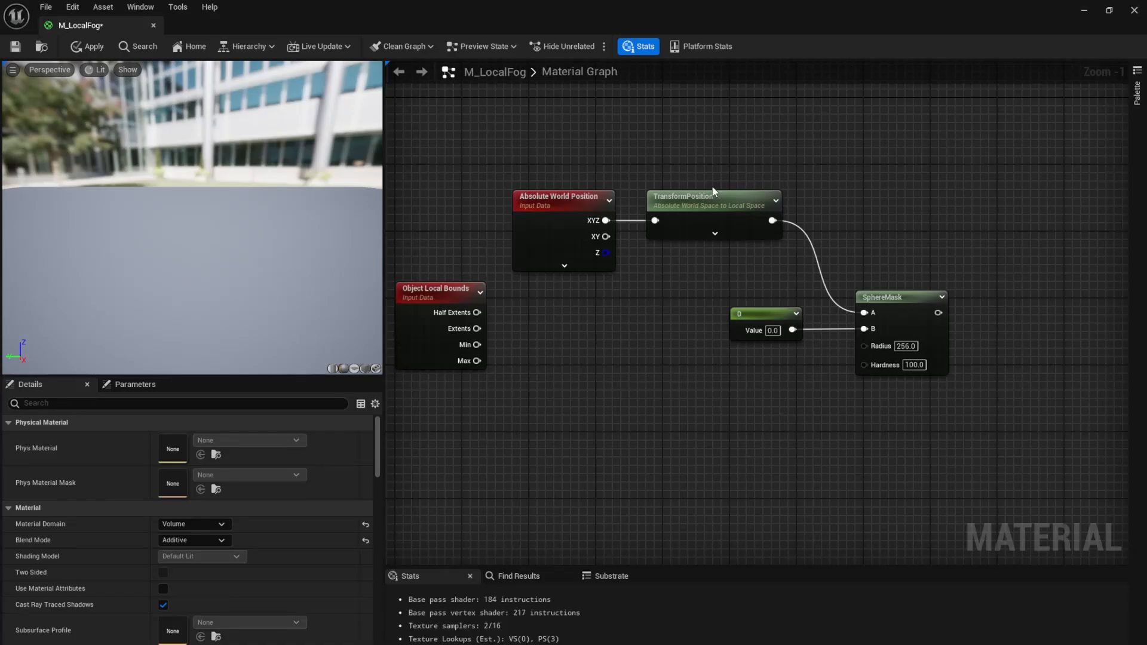
Bring up the Content Browser and expand the Engine Content folder to find its Functions folder.
{"action": "left_click_drag", "start_coordinate": [1049, 20], "coordinate": [979, 87]}
{"action": "left_click", "coordinate": [362, 322]}
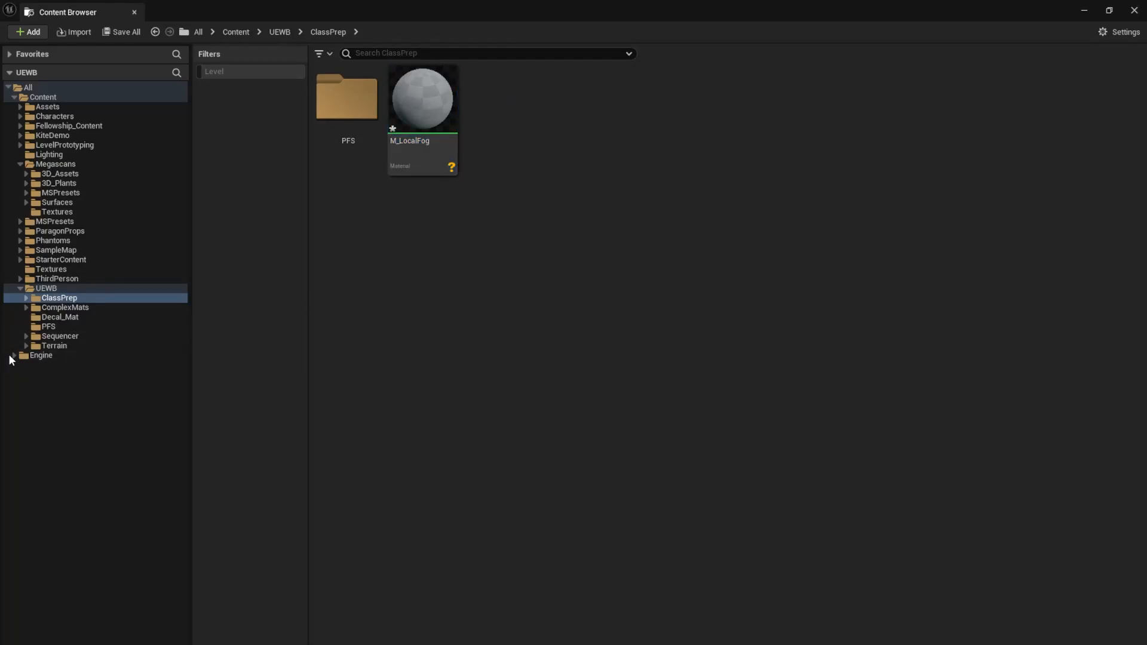
{"action": "left_click", "coordinate": [14, 356]}
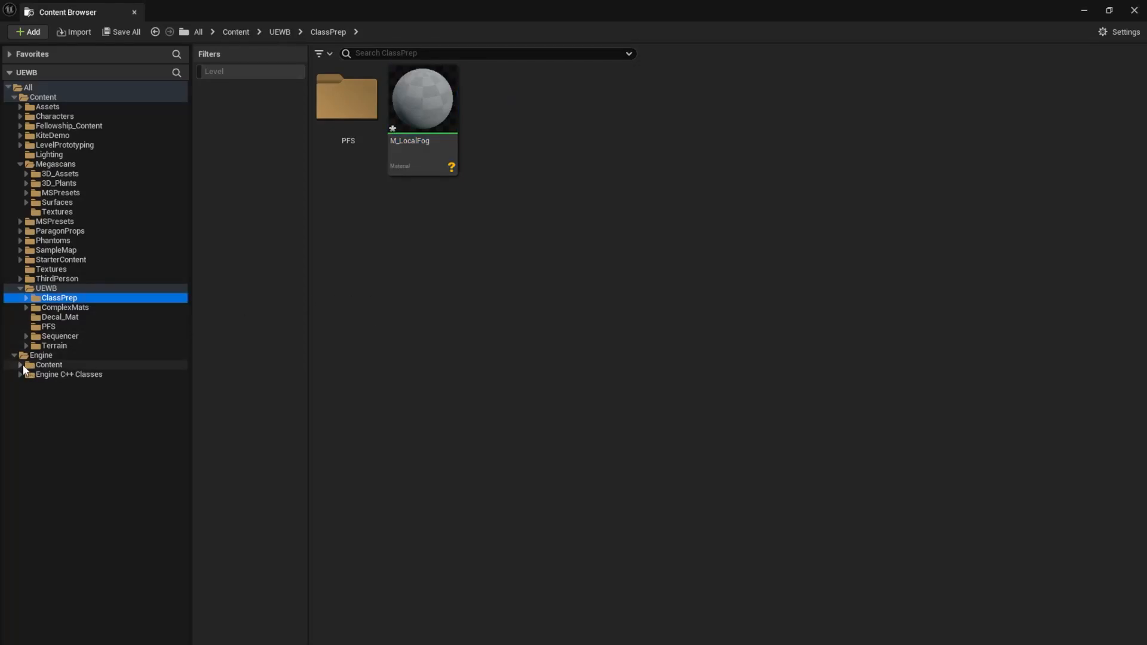
{"action": "left_click", "coordinate": [21, 365]}
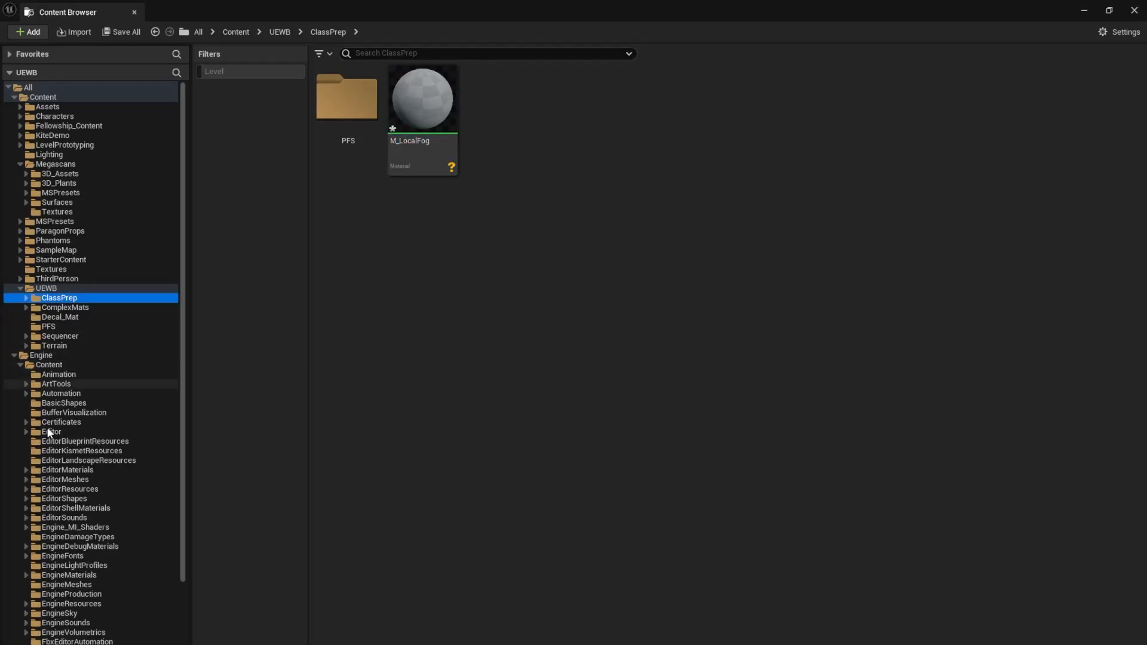
{"action": "left_click", "coordinate": [79, 451]}
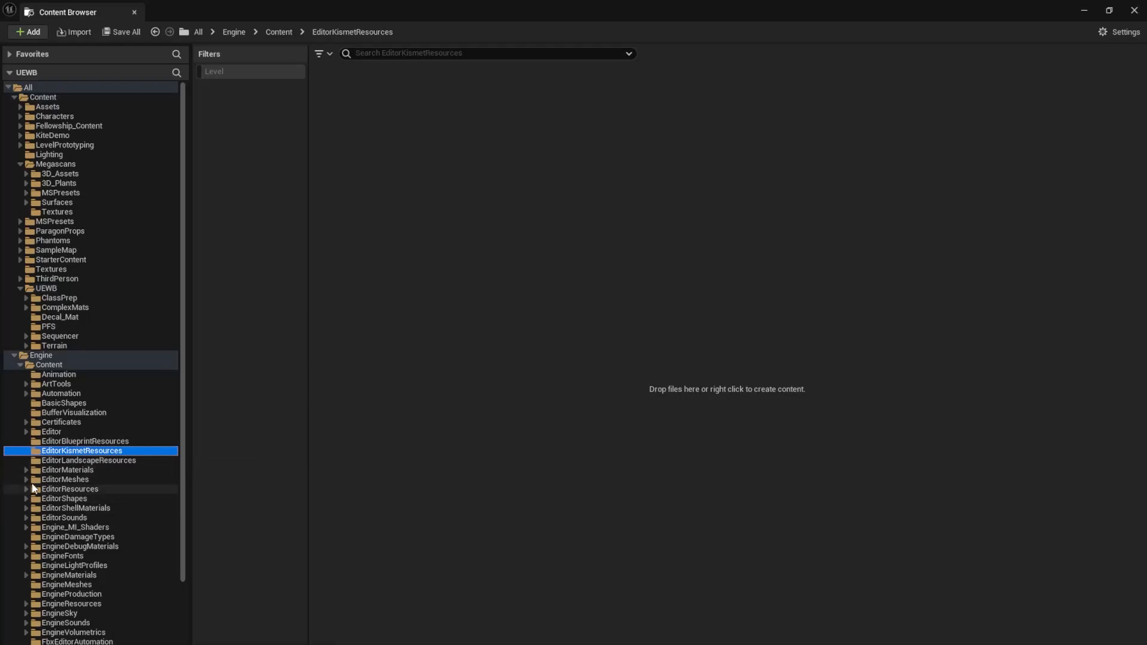
{"action": "scroll", "coordinate": [48, 501], "scroll_direction": "down", "scroll_amount": 4}
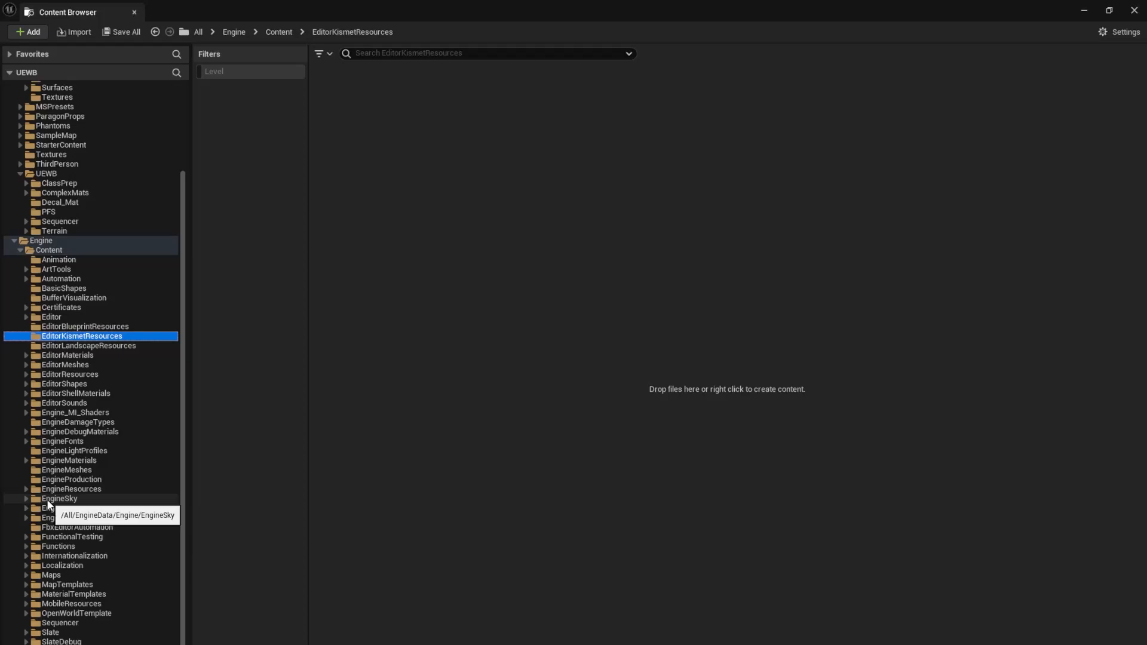
{"action": "scroll", "coordinate": [95, 481], "scroll_direction": "down", "scroll_amount": 1}
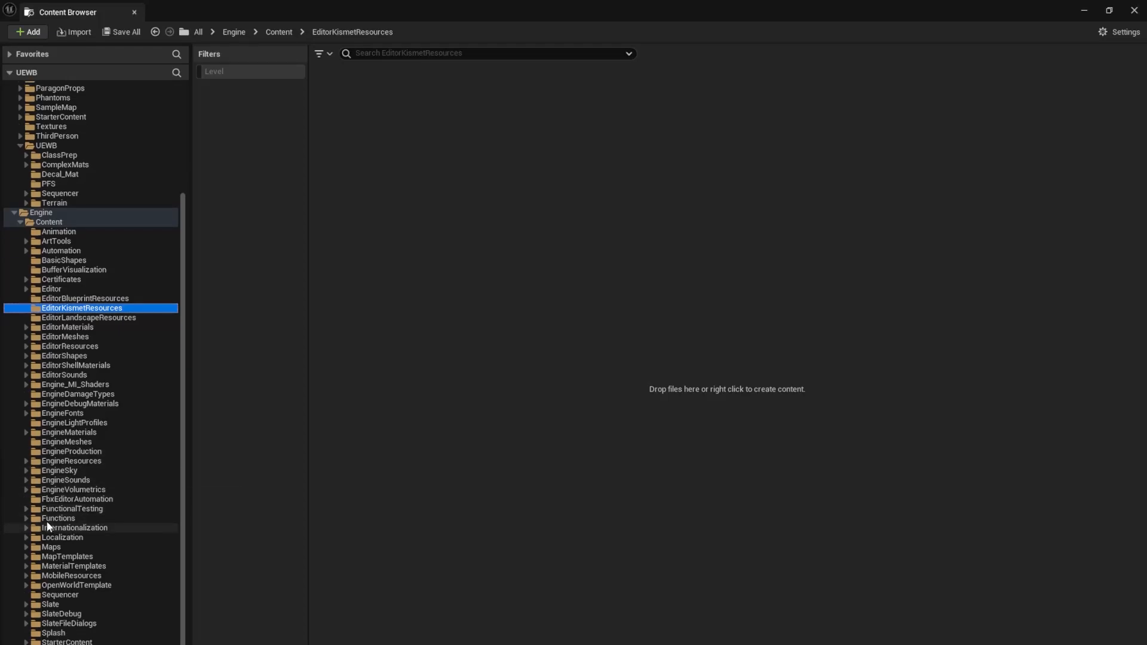
Open Engine Content's Functions/Engine_MaterialFunctions02 folder and select the ObjectLocalBounds material function.
{"action": "left_click", "coordinate": [27, 519]}
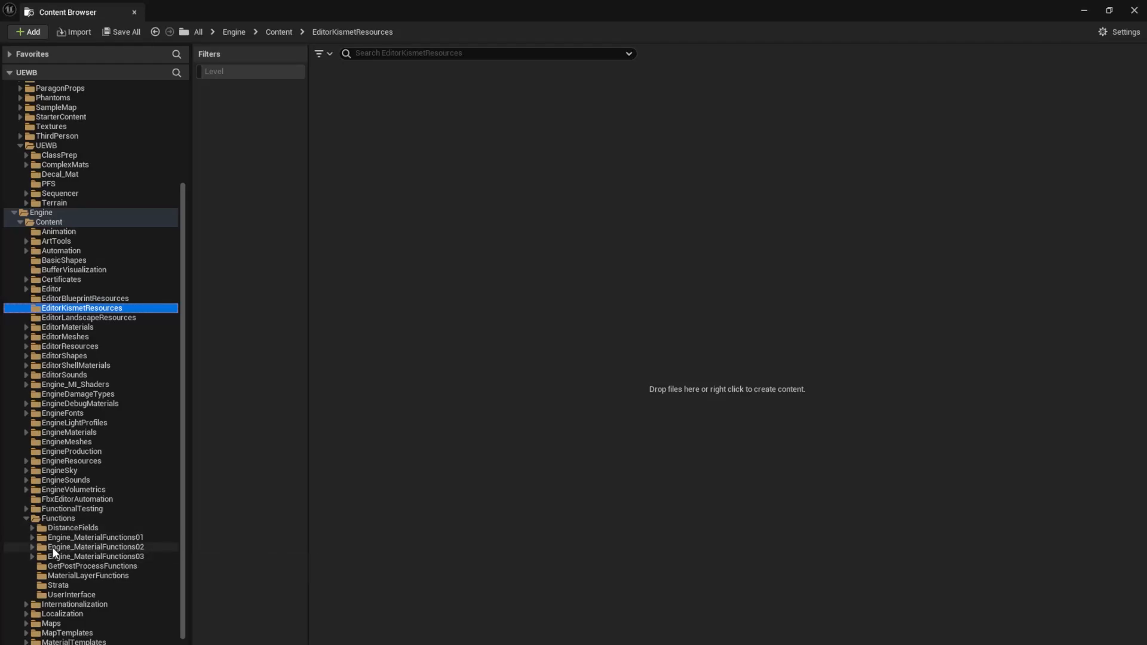
{"action": "left_click", "coordinate": [33, 547]}
{"action": "scroll", "coordinate": [51, 555], "scroll_direction": "down", "scroll_amount": 3}
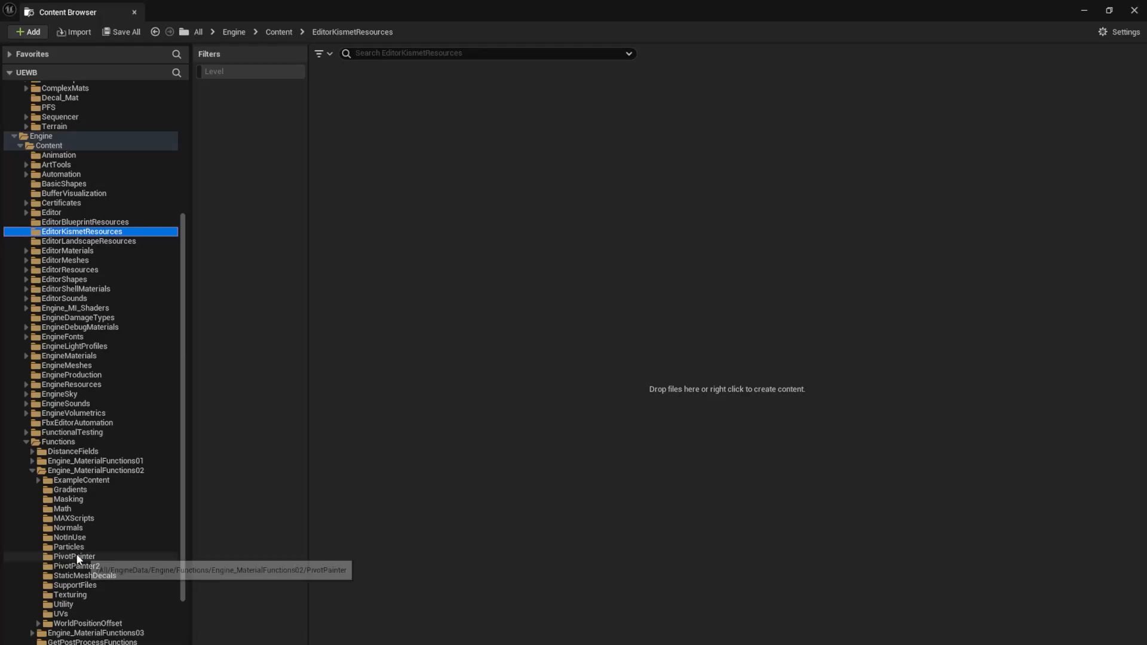
{"action": "left_click", "coordinate": [136, 472]}
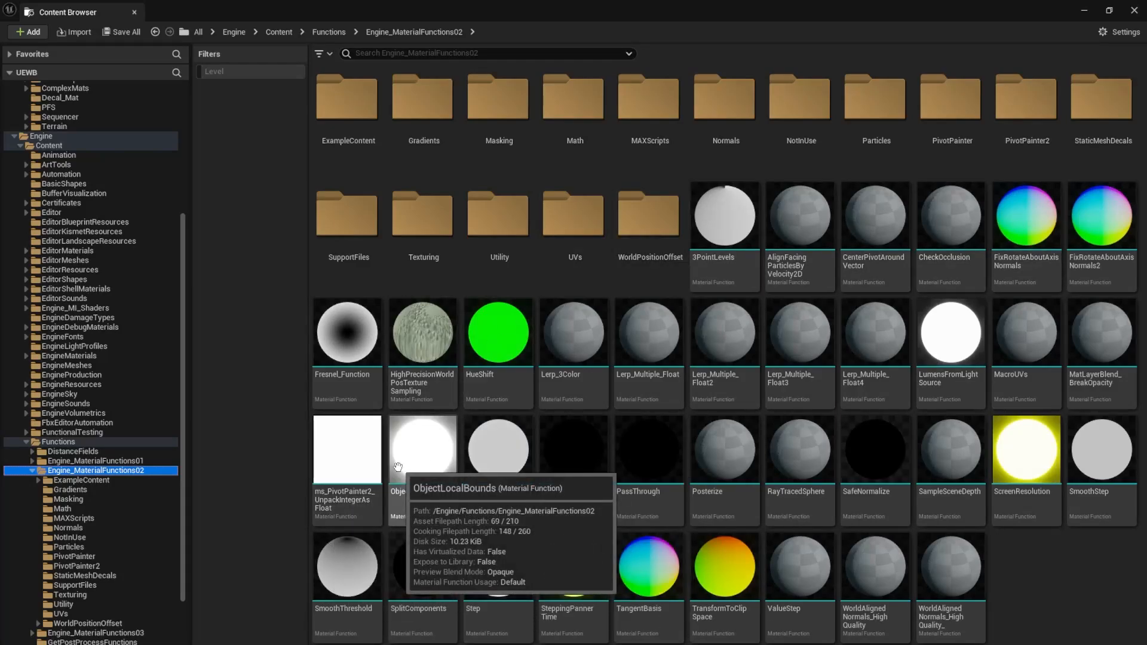
{"action": "left_click", "coordinate": [425, 477]}
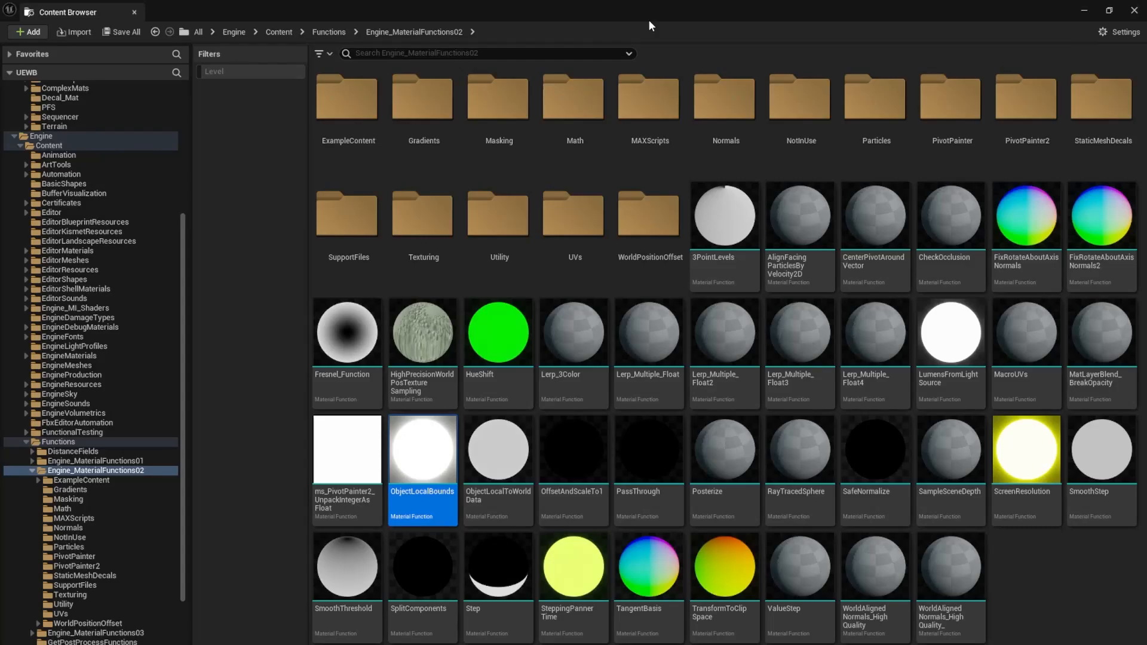
Place the ObjectLocalBounds material function in the M_LocalFog graph and delete the red Object Local Bounds input node.
{"action": "left_click_drag", "start_coordinate": [801, 8], "coordinate": [218, 59]}
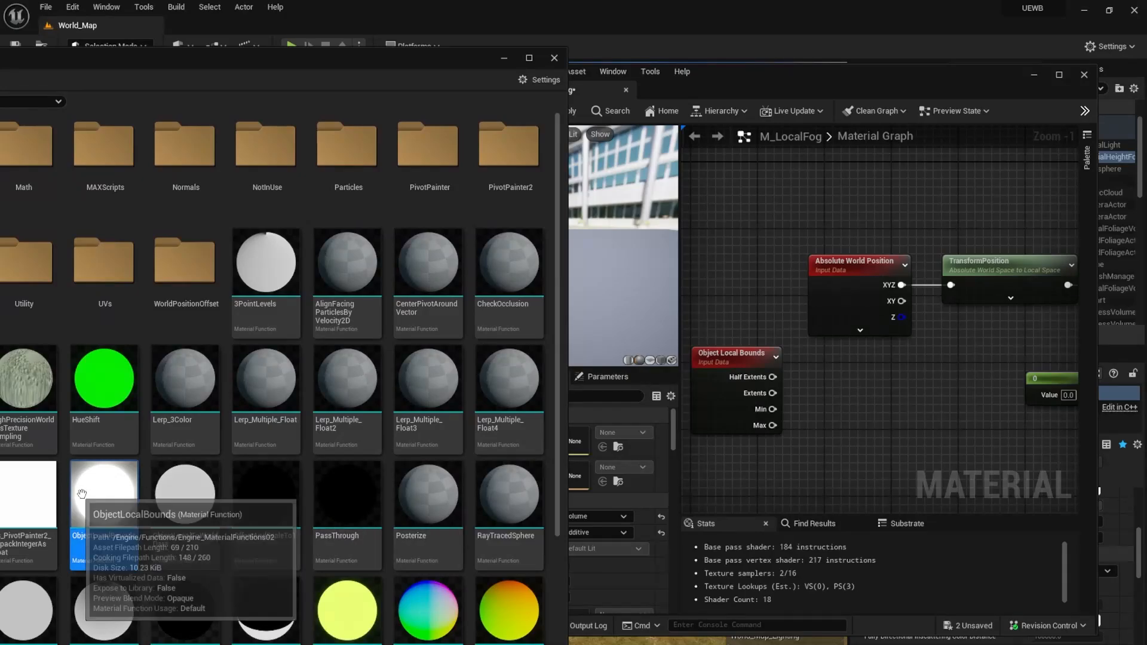
{"action": "left_click_drag", "start_coordinate": [107, 489], "coordinate": [863, 375]}
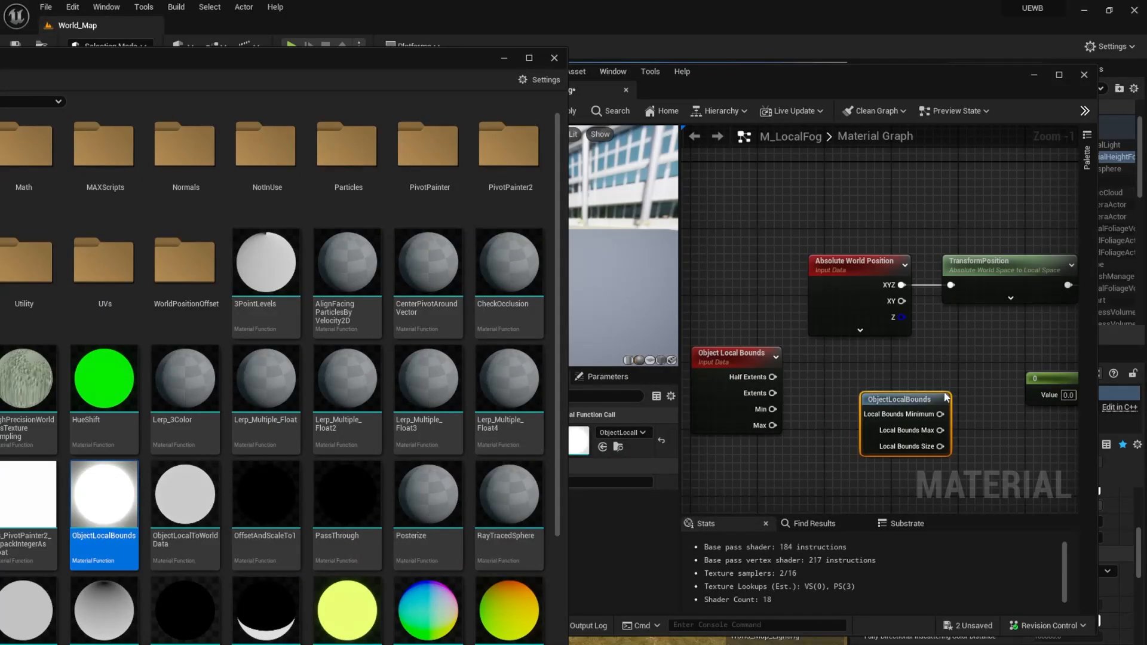
{"action": "left_click", "coordinate": [714, 353]}
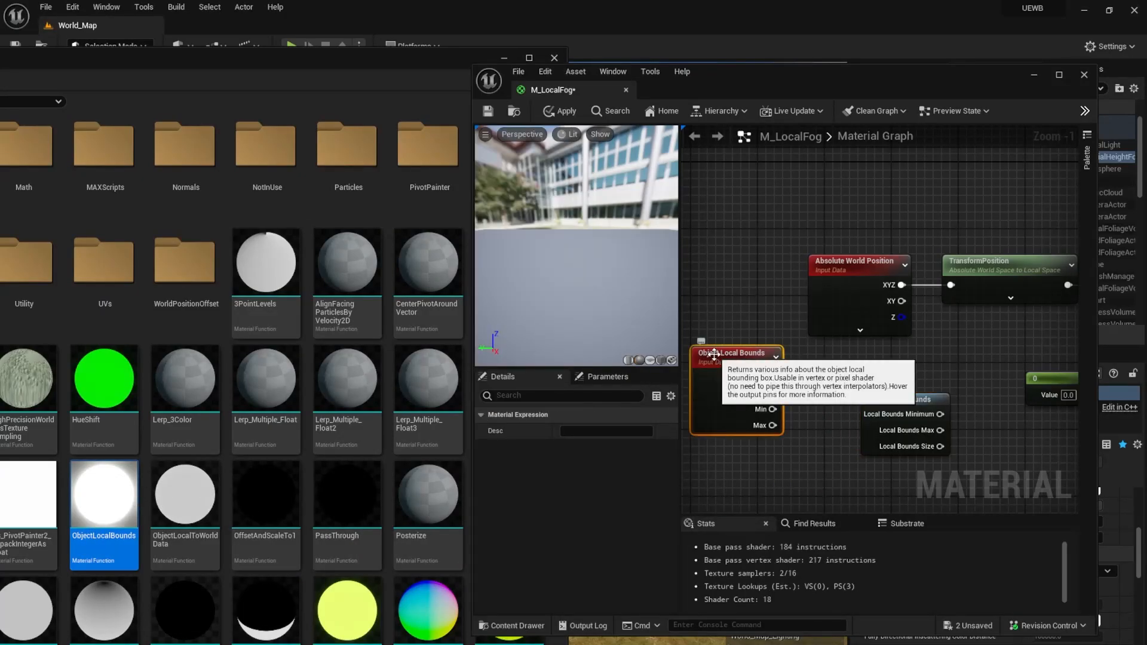
{"action": "key", "text": "Delete"}
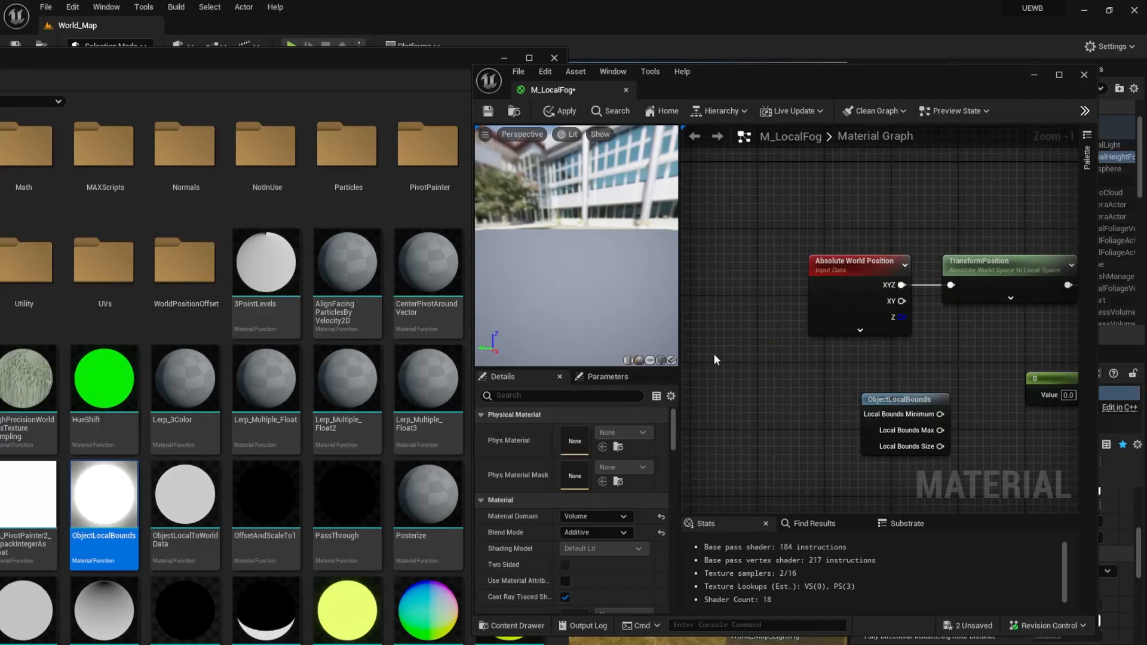
Open the ObjectLocalBounds function in a maximized editor and examine how its bounds nodes connect to the outputs.
{"action": "left_click_drag", "start_coordinate": [223, 59], "coordinate": [402, 56]}
{"action": "left_click", "coordinate": [907, 401]}
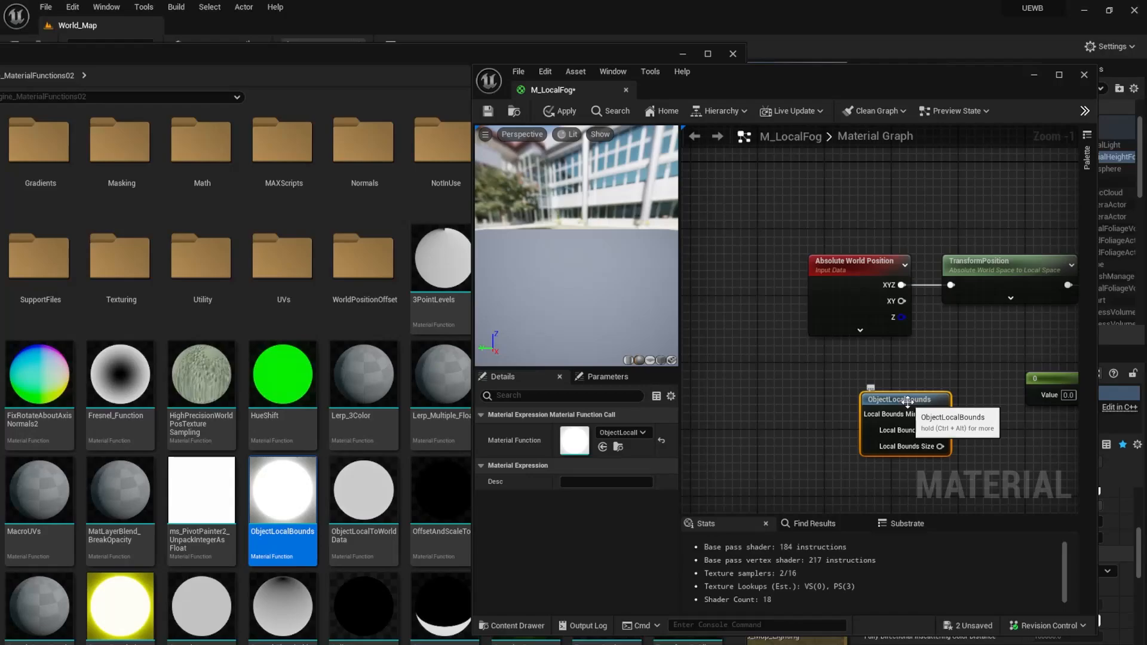
{"action": "double_click", "coordinate": [907, 401]}
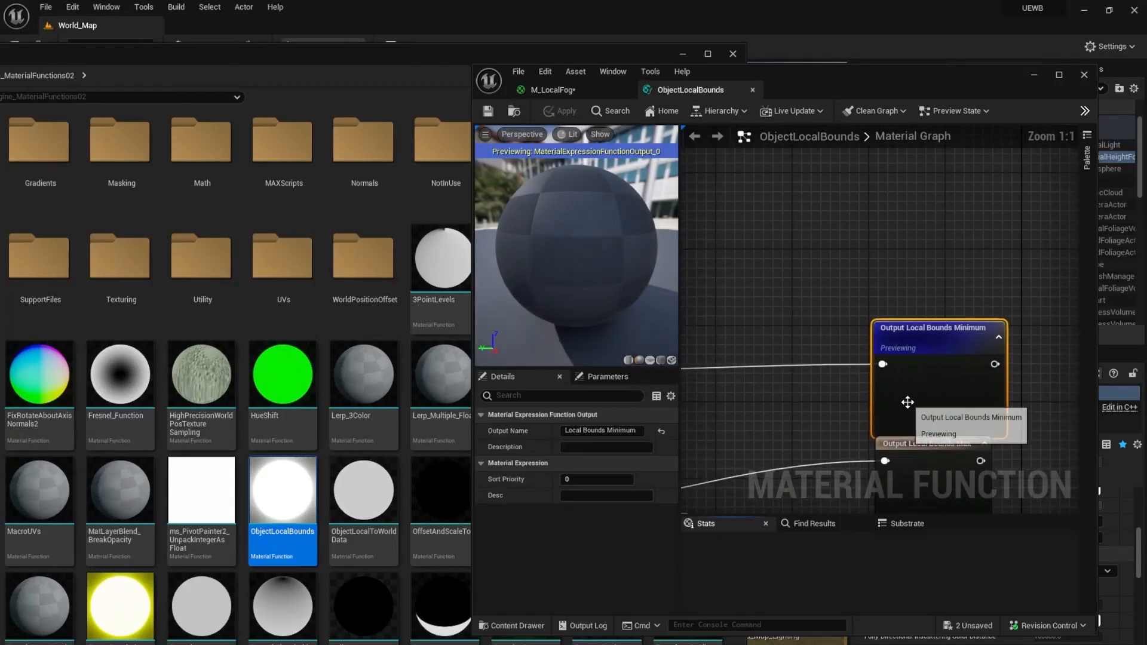
{"action": "double_click", "coordinate": [863, 72]}
{"action": "scroll", "coordinate": [639, 301], "scroll_direction": "down", "scroll_amount": 3}
{"action": "right_click_drag", "start_coordinate": [537, 266], "coordinate": [1030, 226]}
{"action": "scroll", "coordinate": [834, 247], "scroll_direction": "up", "scroll_amount": 3}
{"action": "right_click_drag", "start_coordinate": [971, 249], "coordinate": [811, 176]}
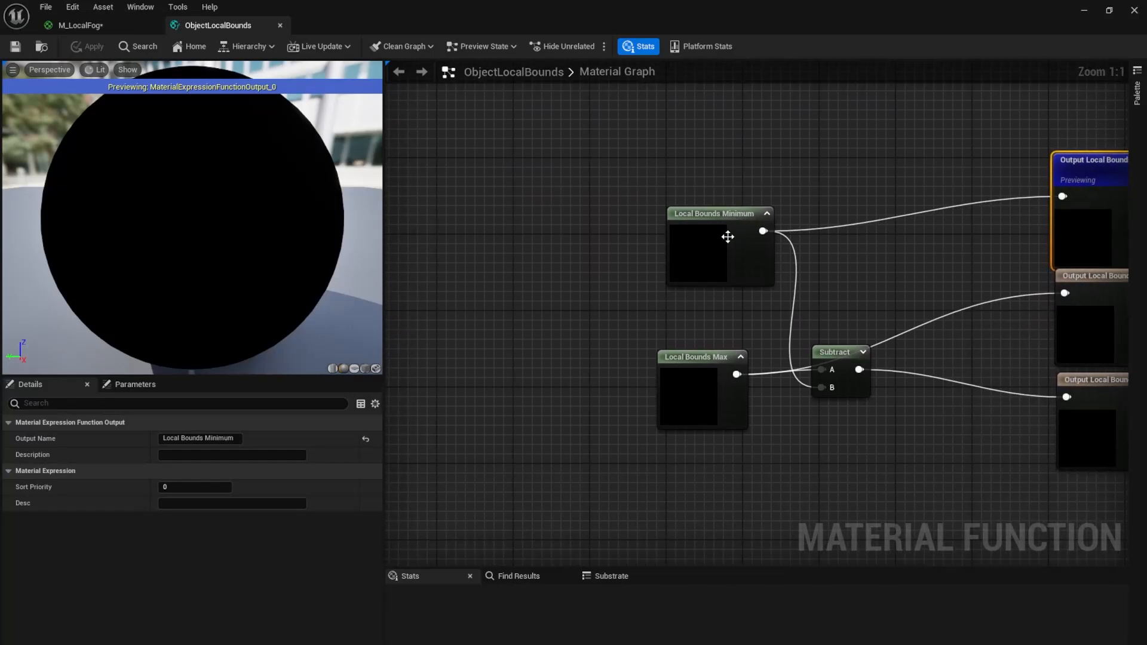
Spread out the Local Bounds Minimum, Local Bounds Max and Subtract nodes so their connections to the three outputs are readable.
{"action": "left_click_drag", "start_coordinate": [729, 235], "coordinate": [679, 216]}
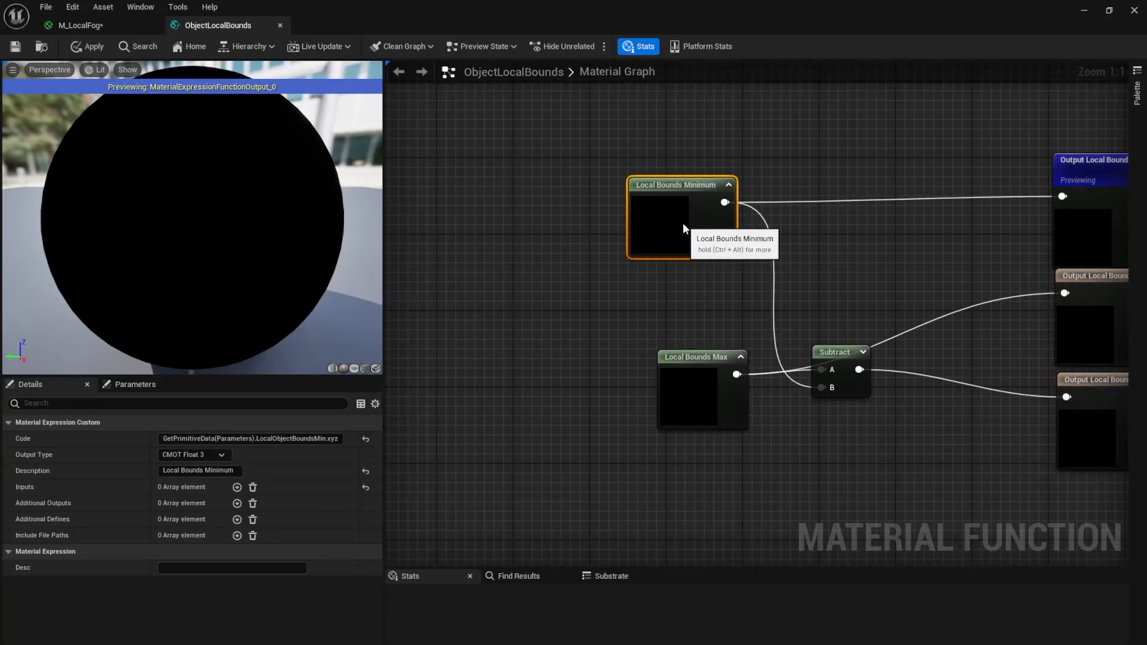
{"action": "left_click_drag", "start_coordinate": [707, 409], "coordinate": [646, 362]}
{"action": "right_click_drag", "start_coordinate": [872, 331], "coordinate": [729, 339]}
{"action": "left_click_drag", "start_coordinate": [681, 371], "coordinate": [736, 414]}
{"action": "left_click", "coordinate": [980, 272]}
{"action": "left_click", "coordinate": [979, 285]}
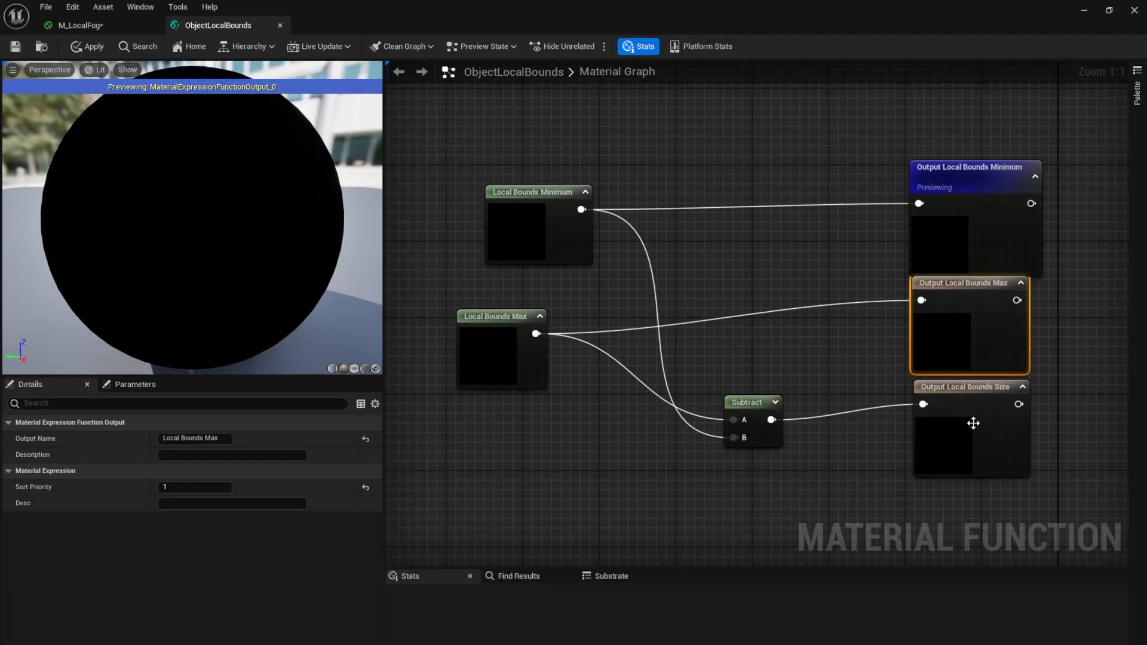
{"action": "left_click", "coordinate": [974, 427]}
{"action": "left_click_drag", "start_coordinate": [755, 421], "coordinate": [755, 356]}
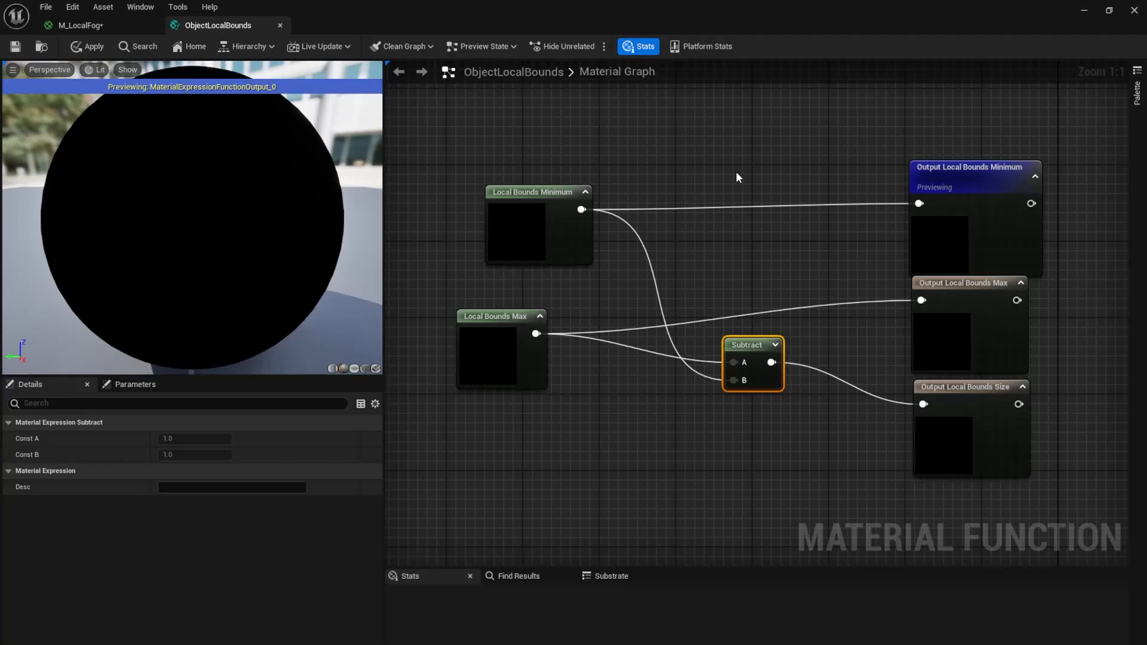
Browse the project content to KiteDemo/Environments/Cliffs/Cliff01 and open the SM_Cliff01 static mesh.
{"action": "key", "text": "ctrl+space"}
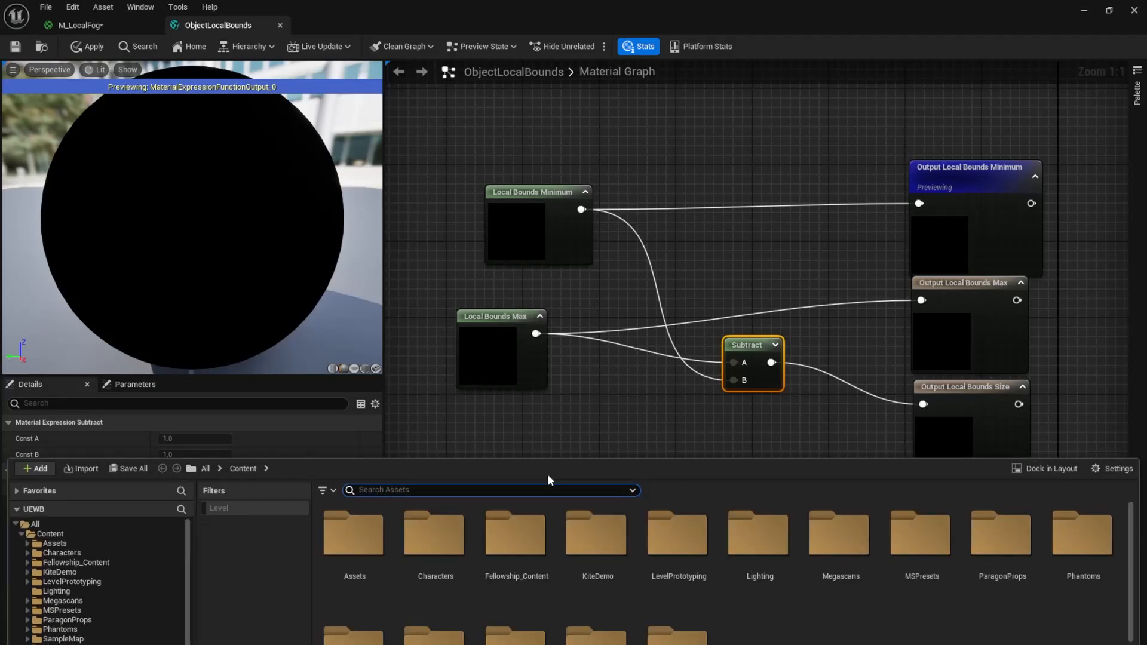
{"action": "left_click", "coordinate": [57, 543]}
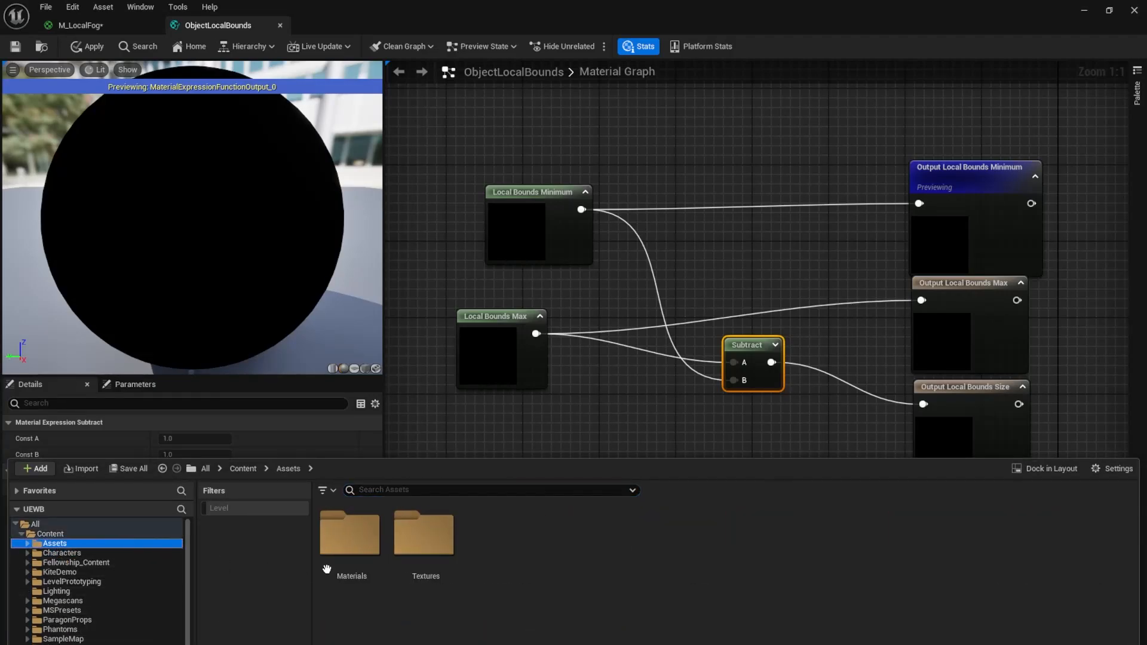
{"action": "left_click", "coordinate": [101, 591]}
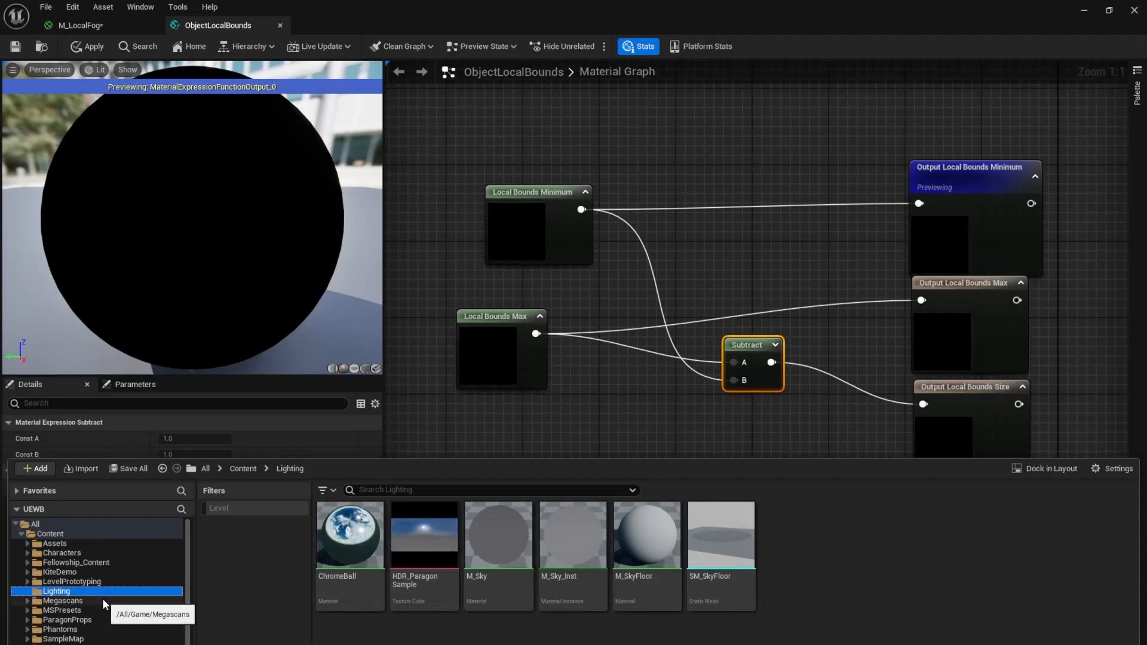
{"action": "left_click", "coordinate": [103, 601]}
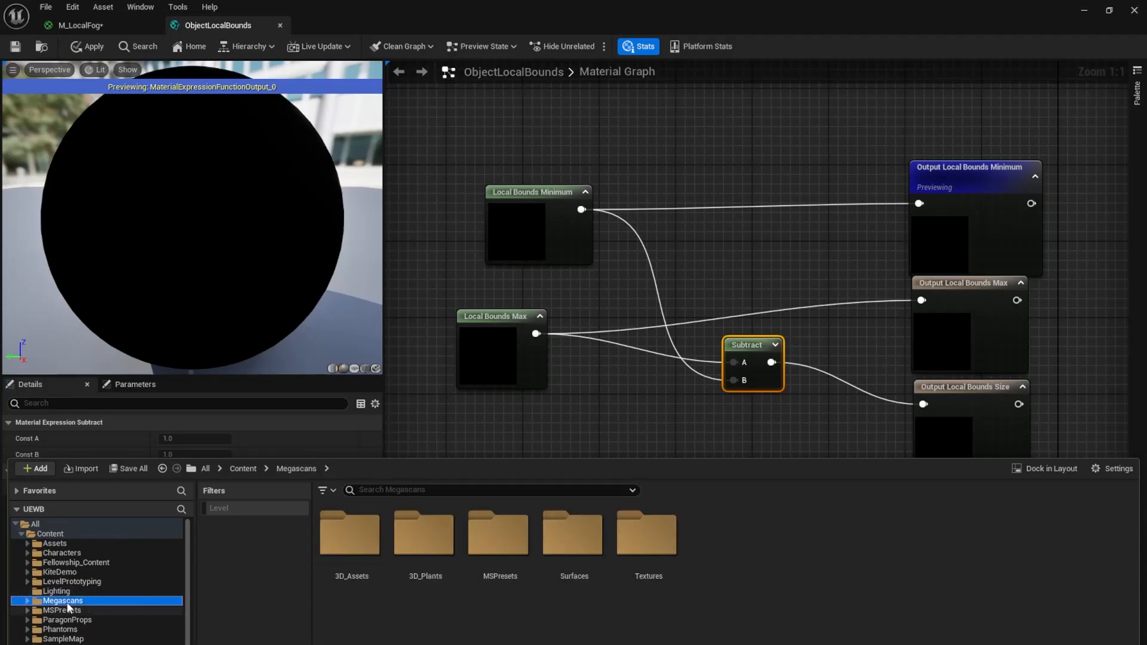
{"action": "left_click", "coordinate": [70, 630]}
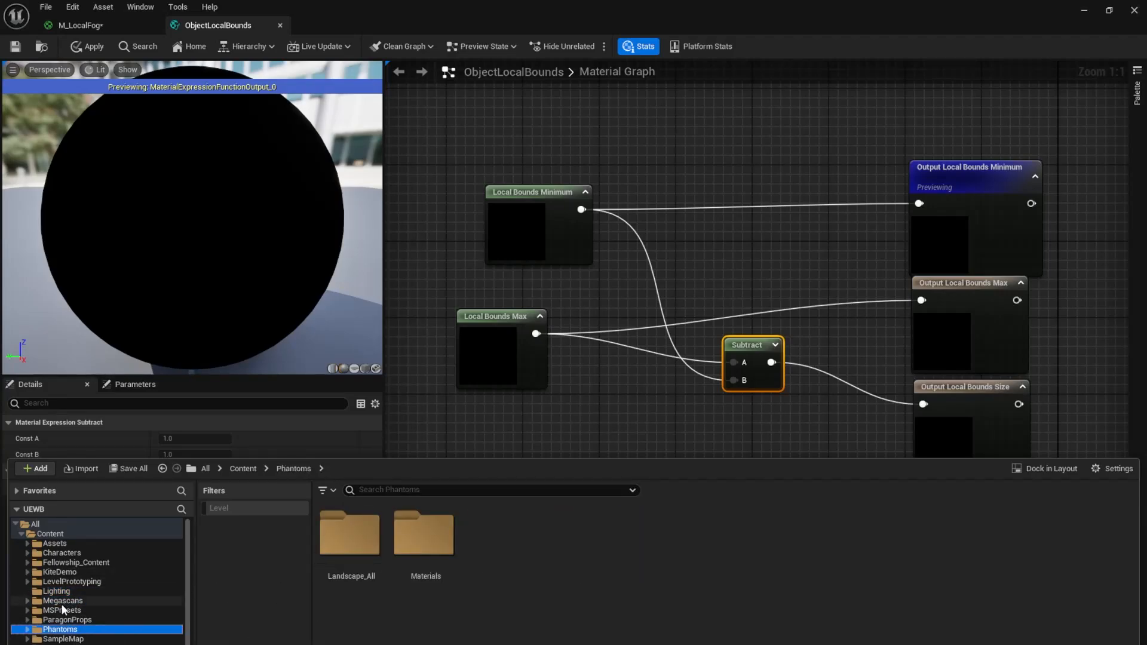
{"action": "left_click", "coordinate": [63, 573]}
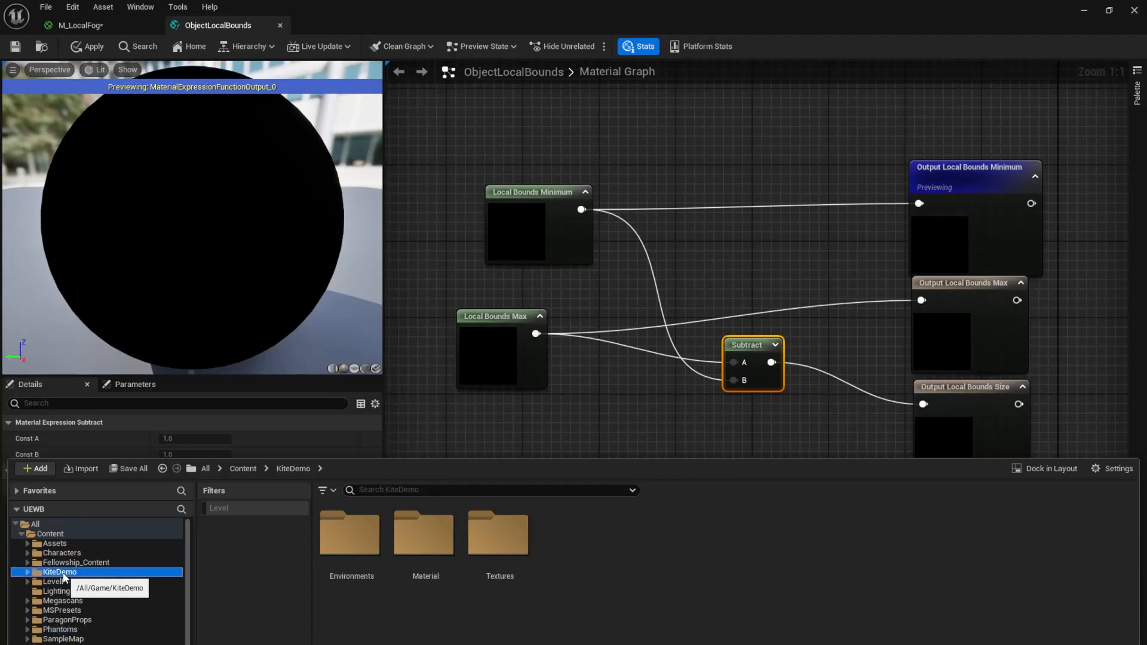
{"action": "double_click", "coordinate": [351, 533]}
{"action": "double_click", "coordinate": [358, 537]}
{"action": "double_click", "coordinate": [361, 538]}
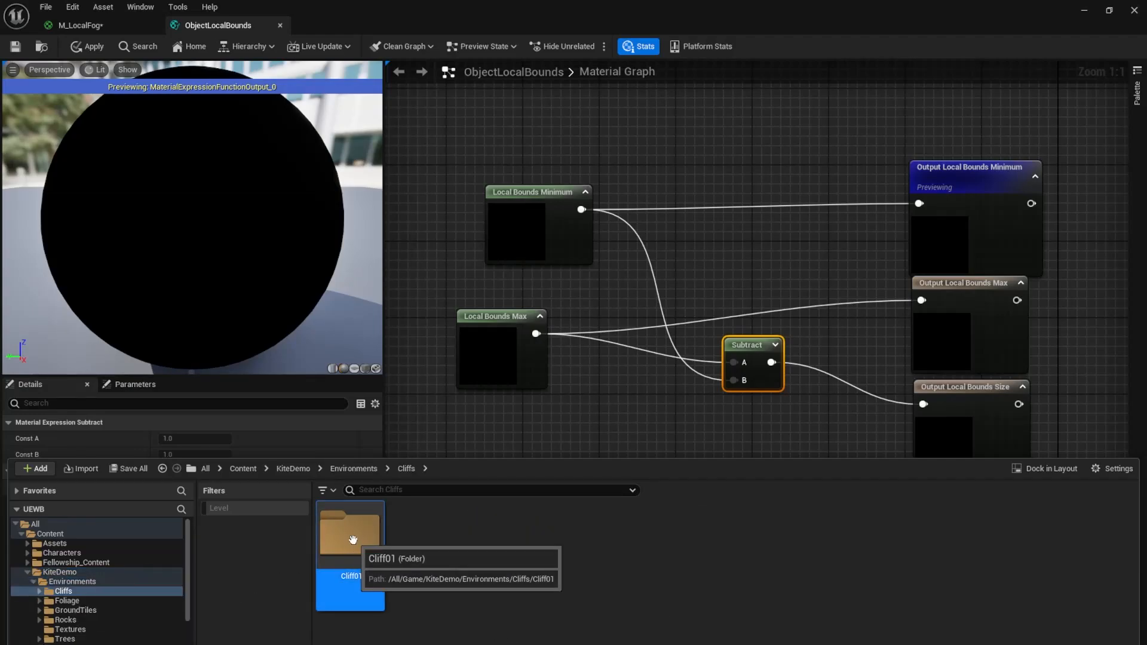
{"action": "left_click", "coordinate": [417, 535]}
{"action": "double_click", "coordinate": [416, 534]}
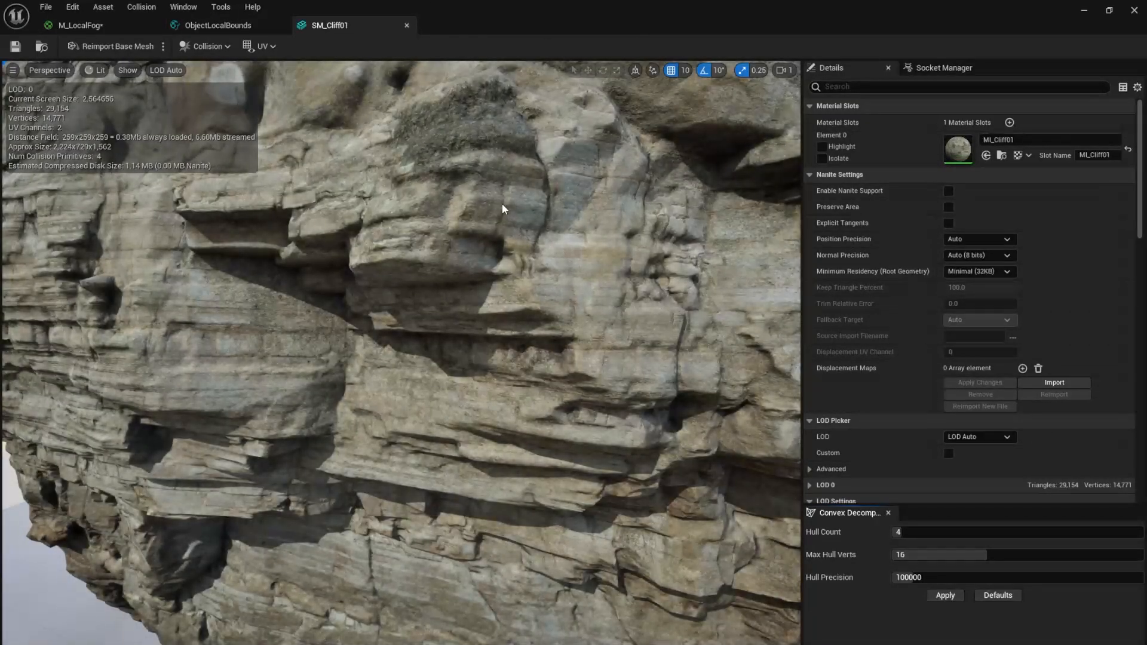
Display the bounds of SM_Cliff01 and examine its bounding box and sphere around the whole mesh.
{"action": "left_click_drag", "start_coordinate": [425, 241], "coordinate": [431, 263]}
{"action": "mouse_move", "coordinate": [432, 262]}
{"action": "right_mouse_down"}
{"action": "mouse_move", "coordinate": [441, 273]}
{"action": "mouse_move", "coordinate": [440, 255]}
{"action": "right_mouse_up"}
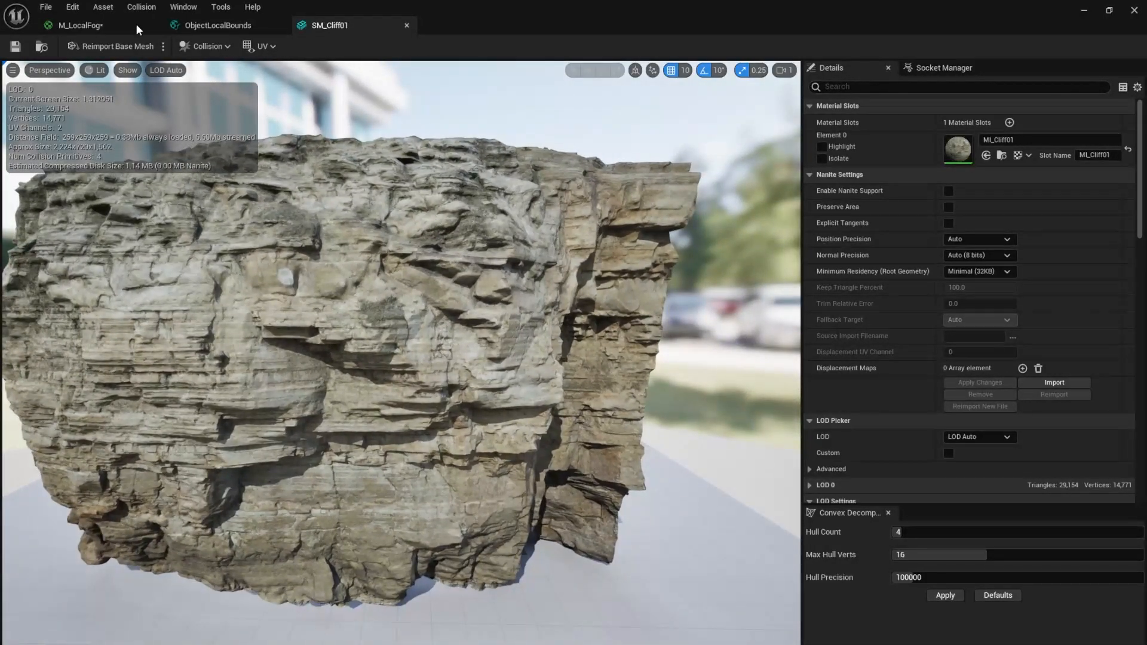
{"action": "left_click", "coordinate": [153, 71]}
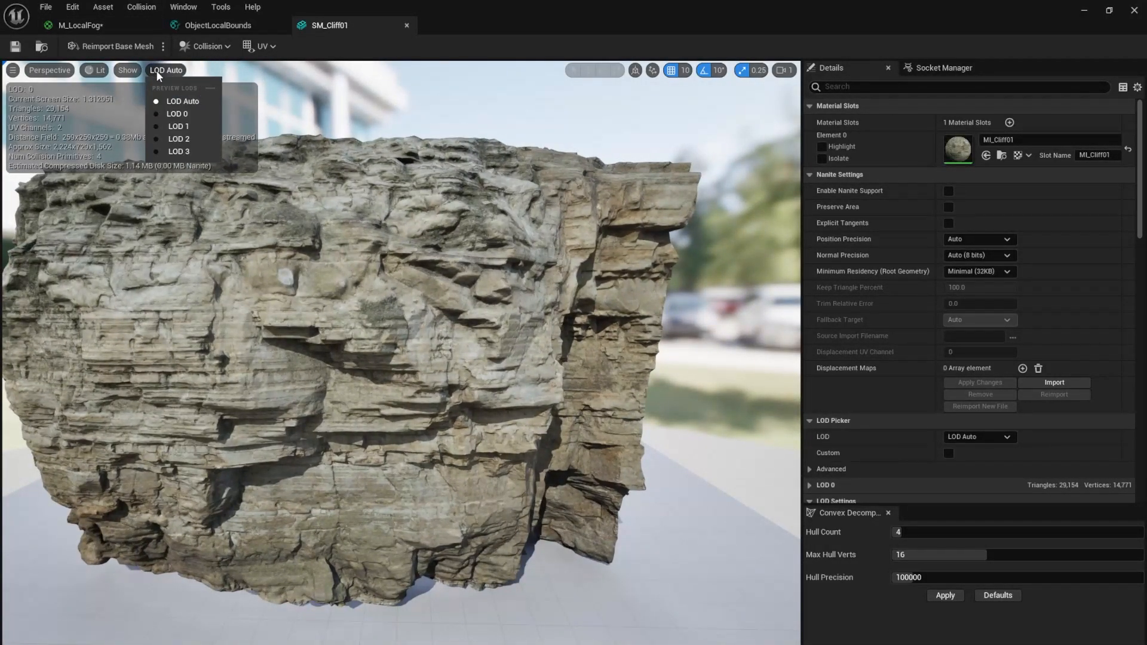
{"action": "left_click", "coordinate": [141, 71]}
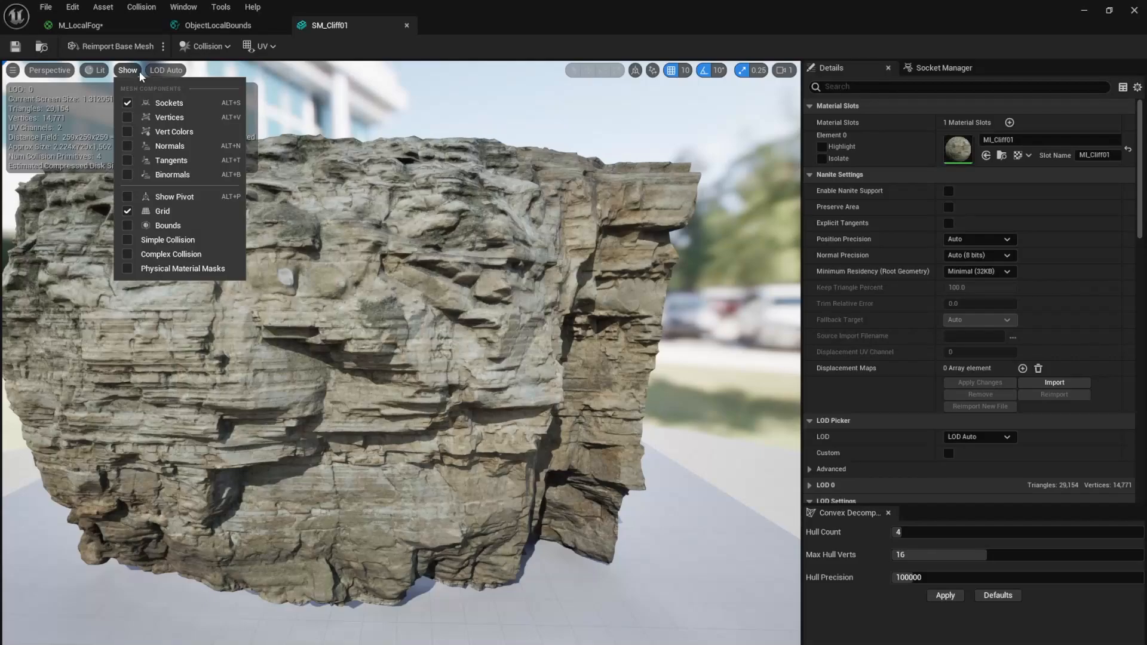
{"action": "left_click", "coordinate": [128, 226]}
{"action": "key", "text": "s"}
{"action": "right_click_drag", "start_coordinate": [539, 192], "coordinate": [485, 206]}
{"action": "key", "text": "s"}
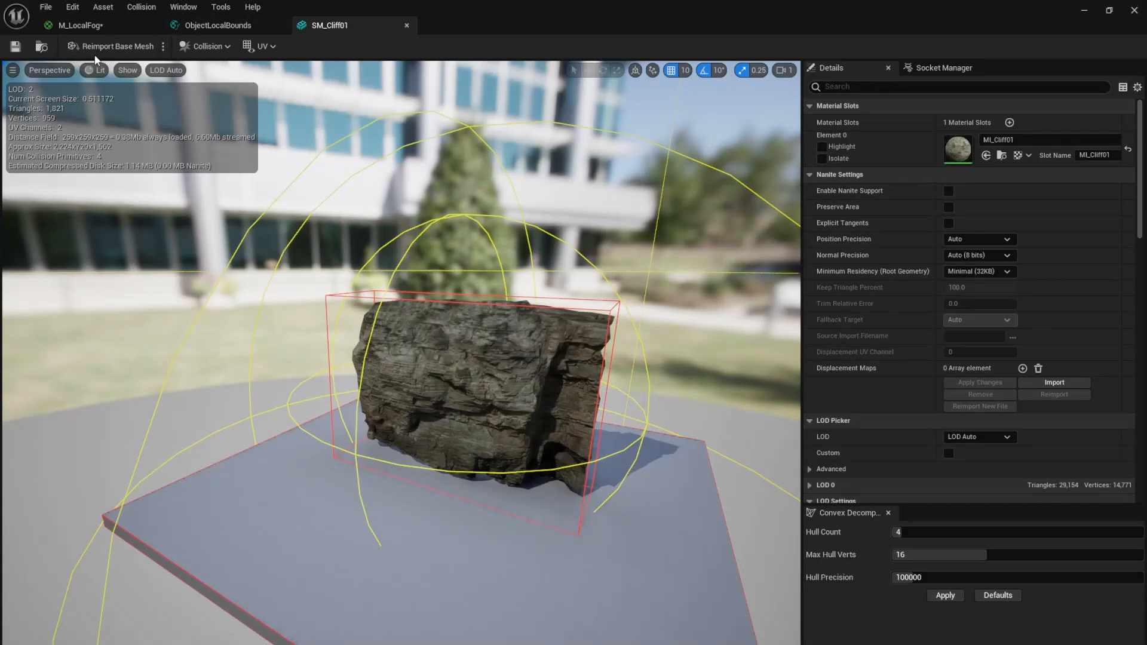
Return to the M_LocalFog graph and move the ObjectLocalBounds node farther left, below Absolute World Position.
{"action": "left_click", "coordinate": [79, 25]}
{"action": "right_click_drag", "start_coordinate": [719, 376], "coordinate": [692, 343]}
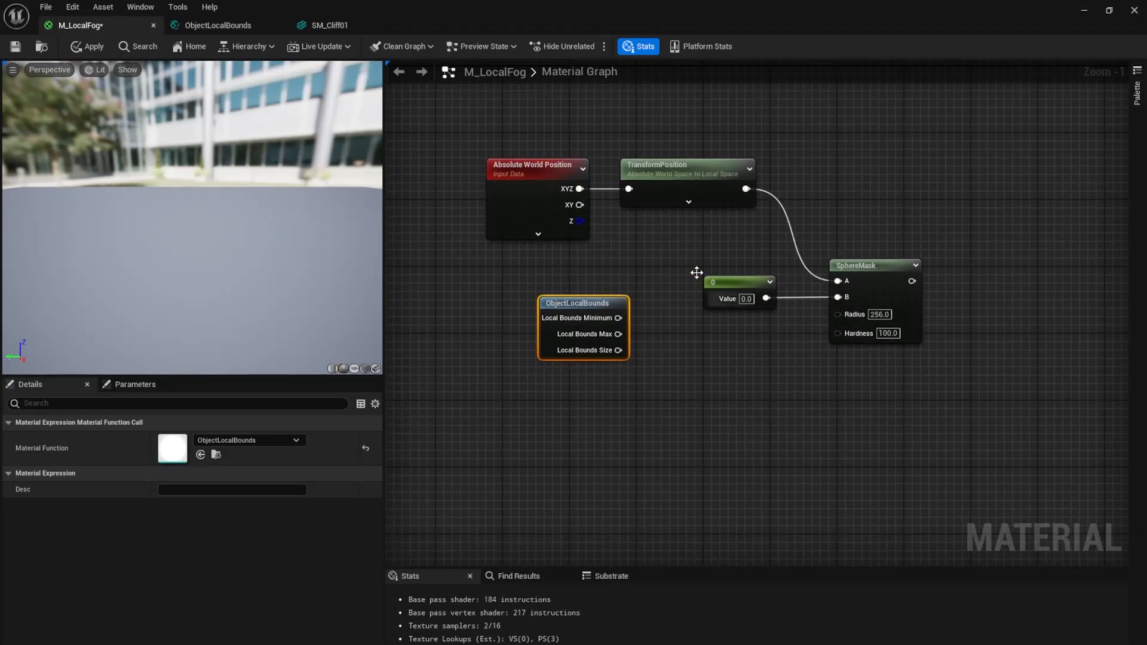
{"action": "left_click_drag", "start_coordinate": [566, 307], "coordinate": [481, 319]}
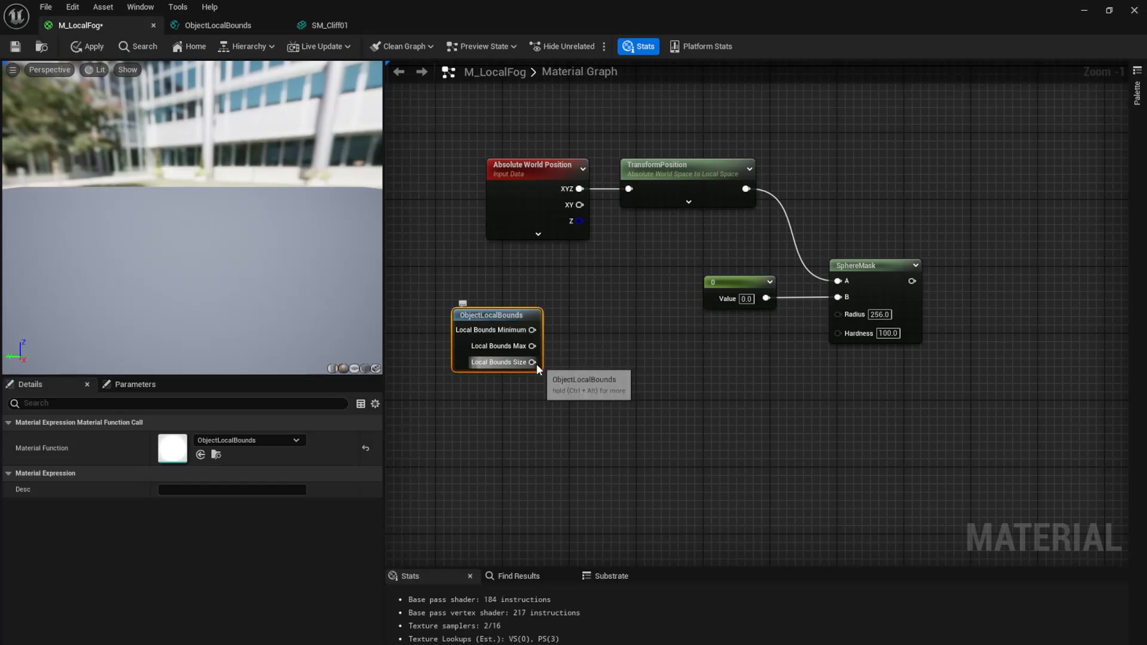
Add a Divide node by 2 fed by the Local Bounds Size output of ObjectLocalBounds.
{"action": "left_click_drag", "start_coordinate": [532, 362], "coordinate": [589, 383]}
{"action": "type", "text": "deiv"}
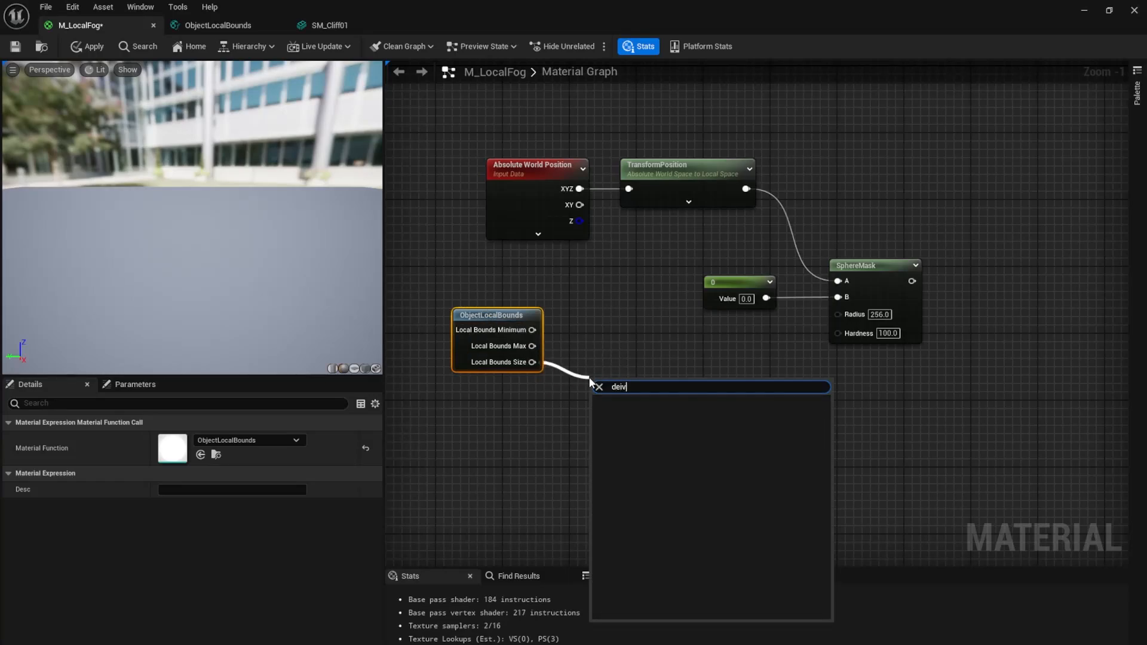
{"action": "key", "text": "BackSpace"}
{"action": "key", "text": "BackSpace"}
{"action": "key", "text": "BackSpace"}
{"action": "type", "text": "ivi"}
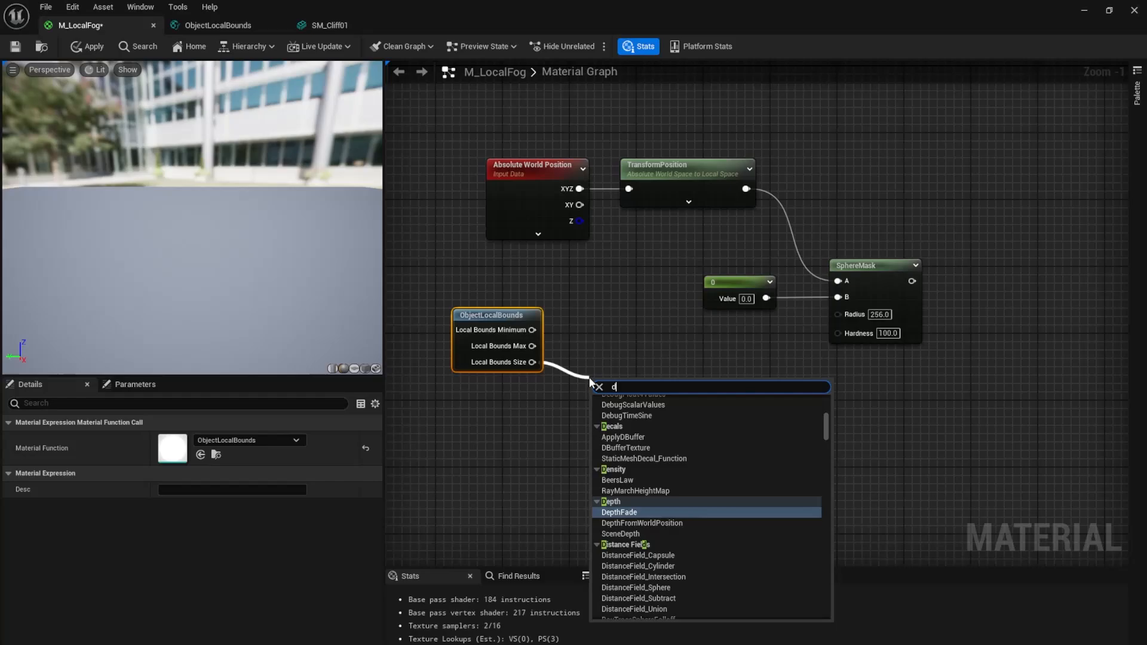
{"action": "key", "text": "Return"}
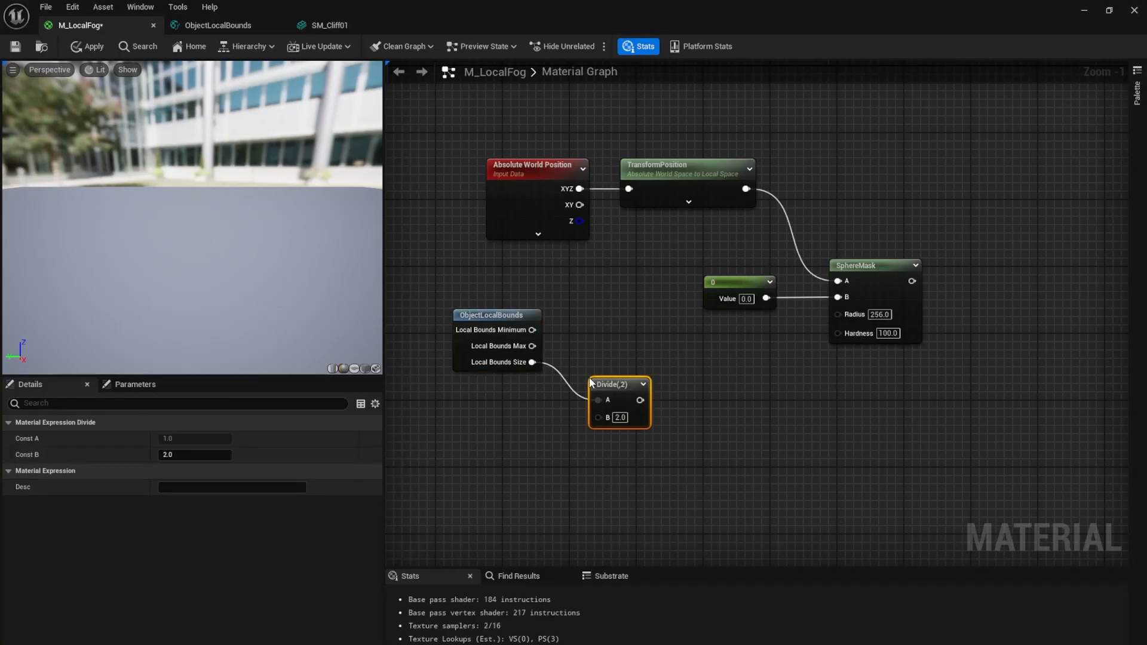
Move the ObjectLocalBounds and Divide nodes lower in the graph and connect the Divide output to the SphereMask Radius.
{"action": "left_click", "coordinate": [494, 310]}
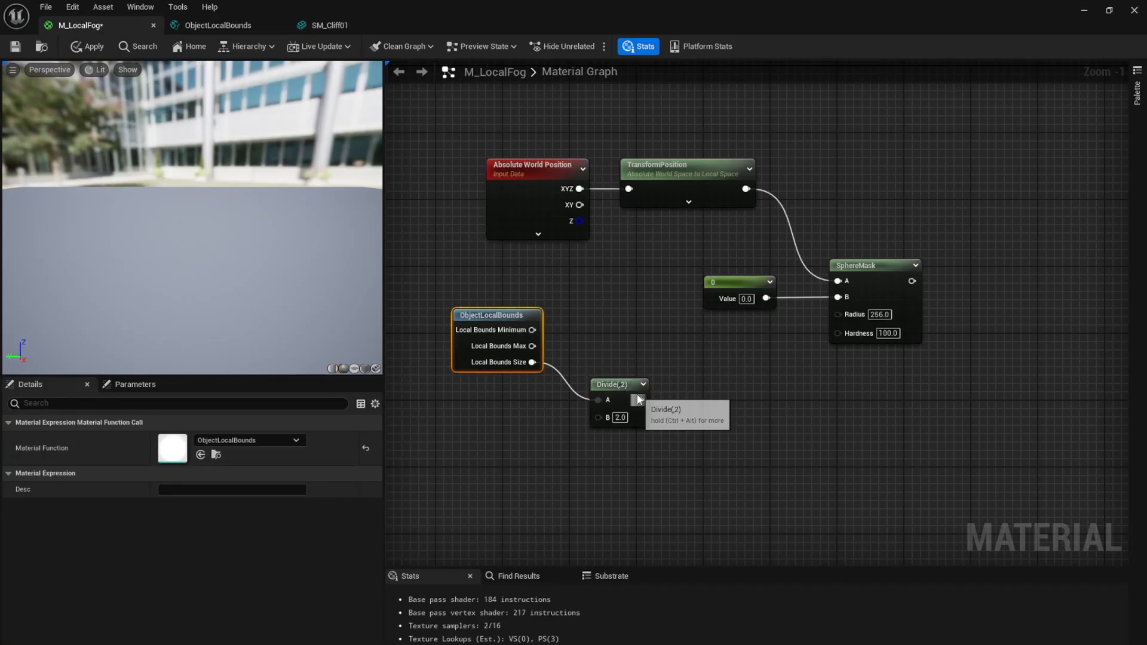
{"action": "left_click_drag", "start_coordinate": [620, 391], "coordinate": [626, 356]}
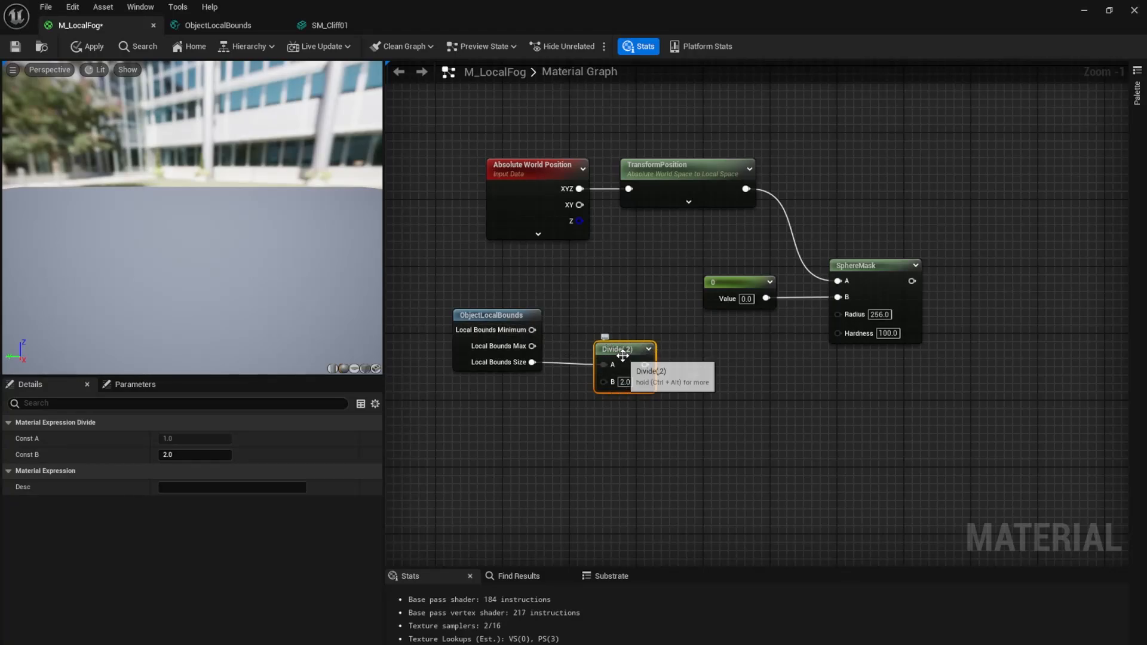
{"action": "left_click_drag", "start_coordinate": [624, 348], "coordinate": [596, 327]}
{"action": "left_click", "coordinate": [499, 330]}
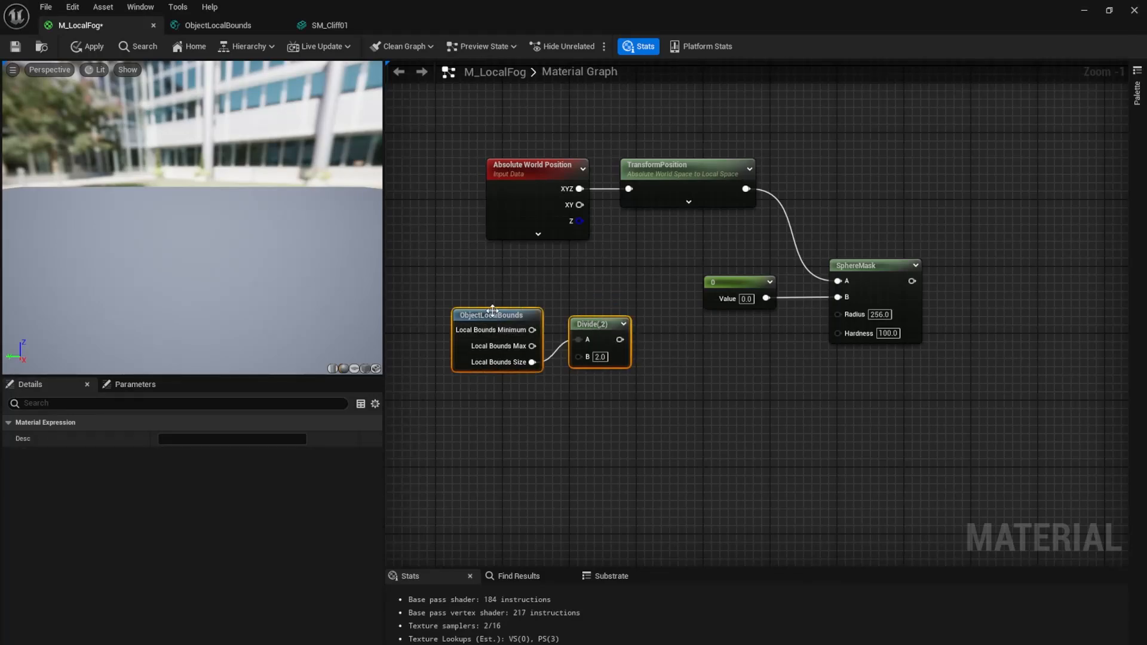
{"action": "left_click", "coordinate": [489, 276]}
{"action": "left_click_drag", "start_coordinate": [489, 276], "coordinate": [626, 379]}
{"action": "left_click_drag", "start_coordinate": [512, 316], "coordinate": [520, 367]}
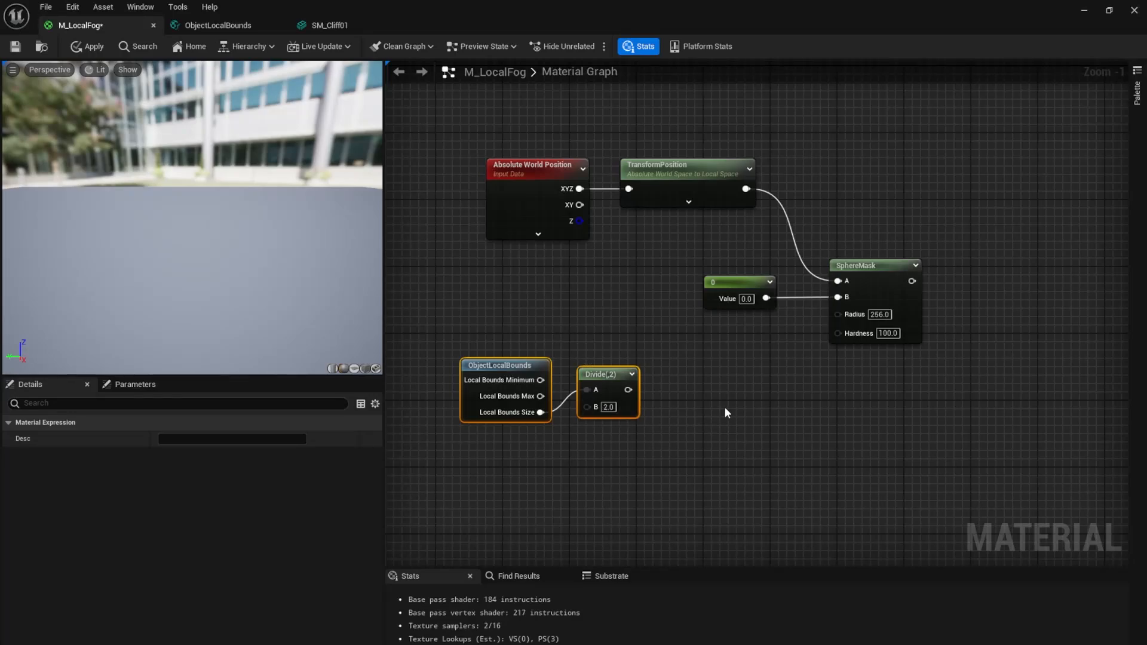
{"action": "left_click_drag", "start_coordinate": [627, 390], "coordinate": [838, 313]}
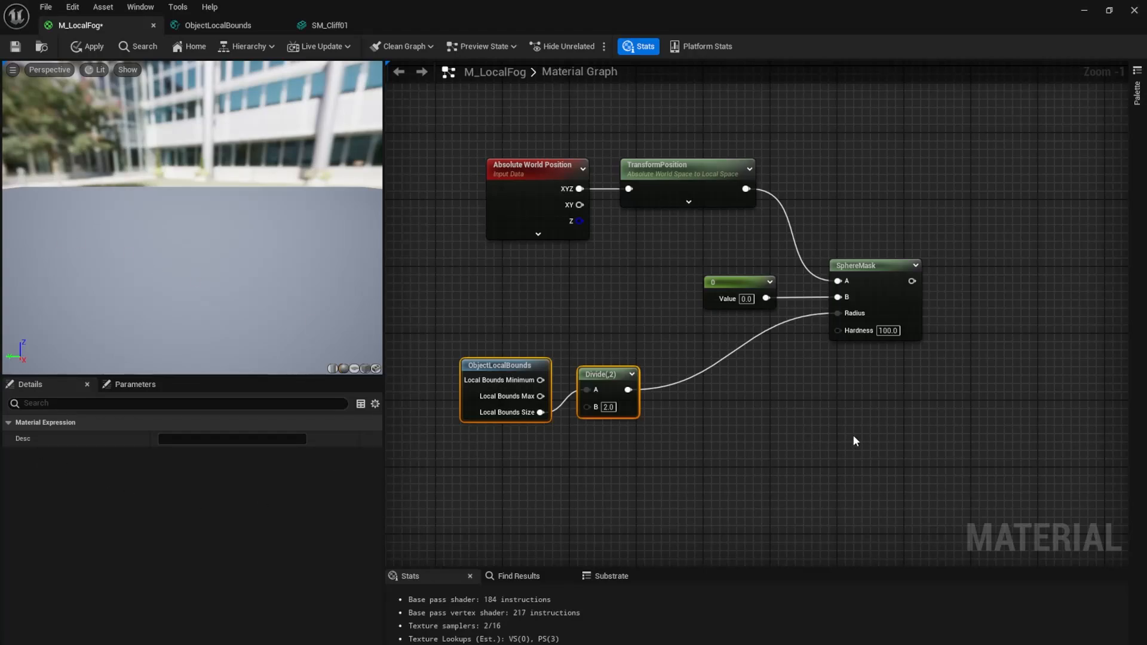
Promote the SphereMask Hardness input to a parameter, place it below the other nodes and set its default value to 0.5.
{"action": "right_click", "coordinate": [858, 334]}
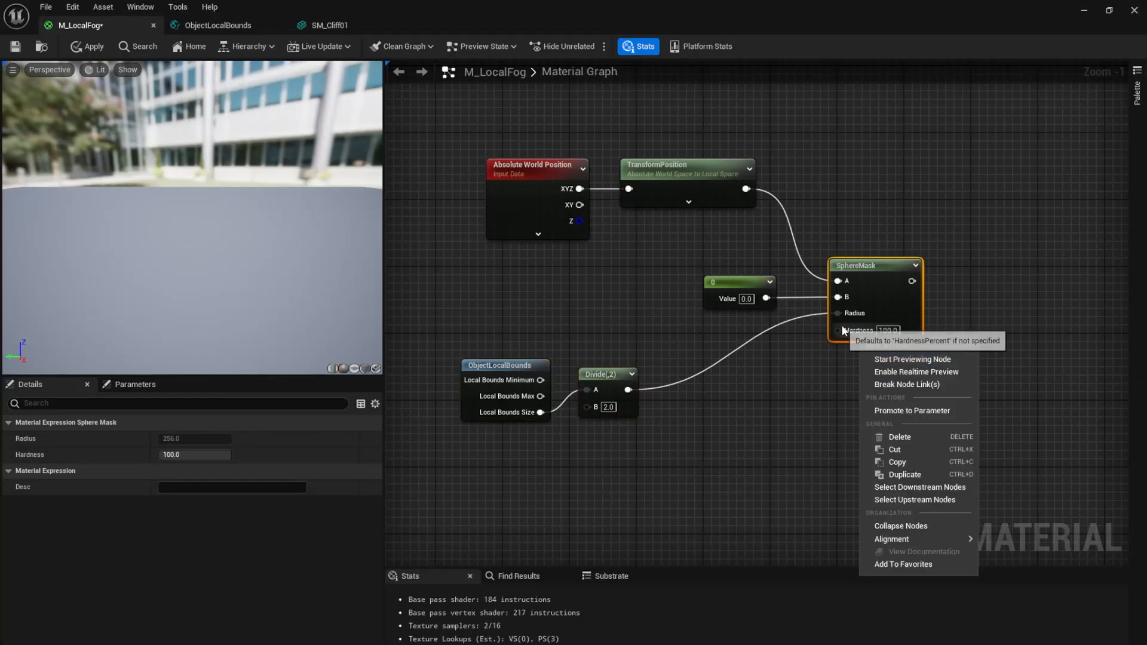
{"action": "left_click", "coordinate": [849, 333]}
{"action": "right_click", "coordinate": [849, 333]}
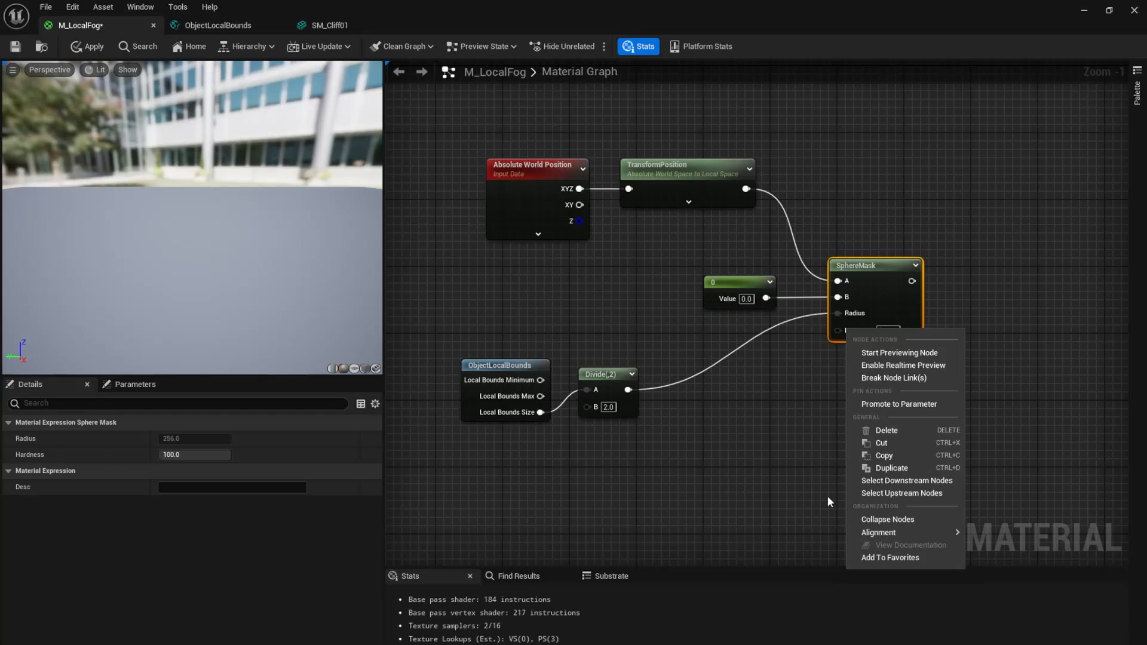
{"action": "left_click", "coordinate": [887, 403]}
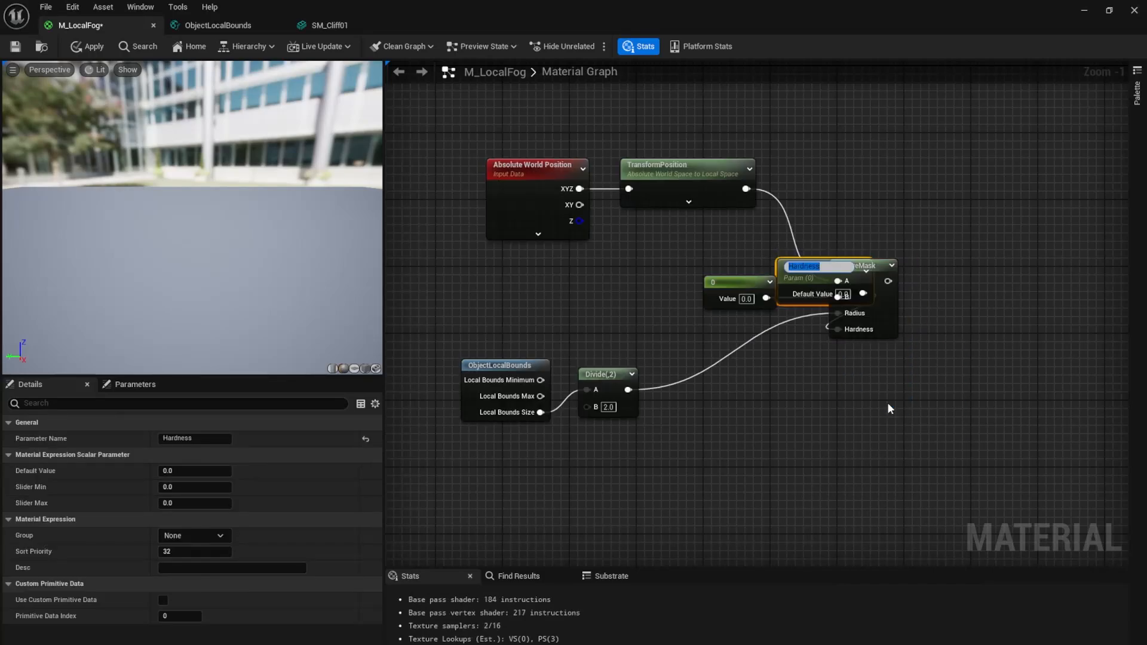
{"action": "left_click_drag", "start_coordinate": [792, 279], "coordinate": [810, 495]}
{"action": "left_click", "coordinate": [828, 516]}
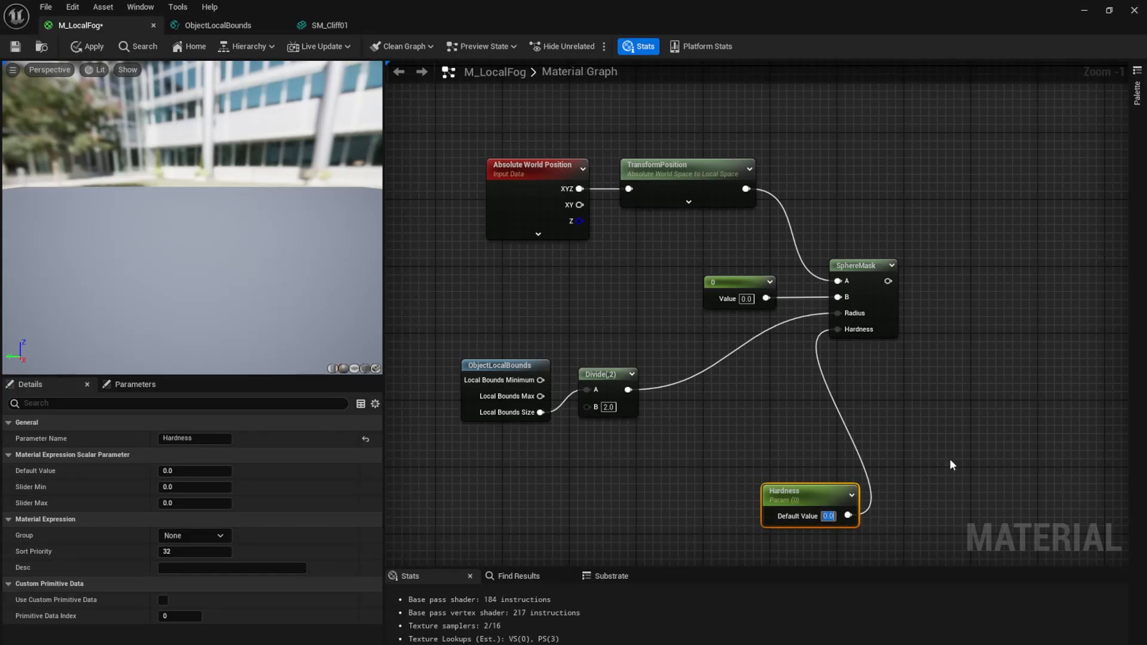
{"action": "type", "text": "0.5"}
{"action": "key", "text": "Return"}
Gather the constant 0, ObjectLocalBounds, Divide and Hardness nodes closer together beside the SphereMask inputs.
{"action": "left_click_drag", "start_coordinate": [776, 492], "coordinate": [675, 443]}
{"action": "left_click_drag", "start_coordinate": [473, 342], "coordinate": [708, 343]}
{"action": "left_click_drag", "start_coordinate": [726, 284], "coordinate": [710, 284]}
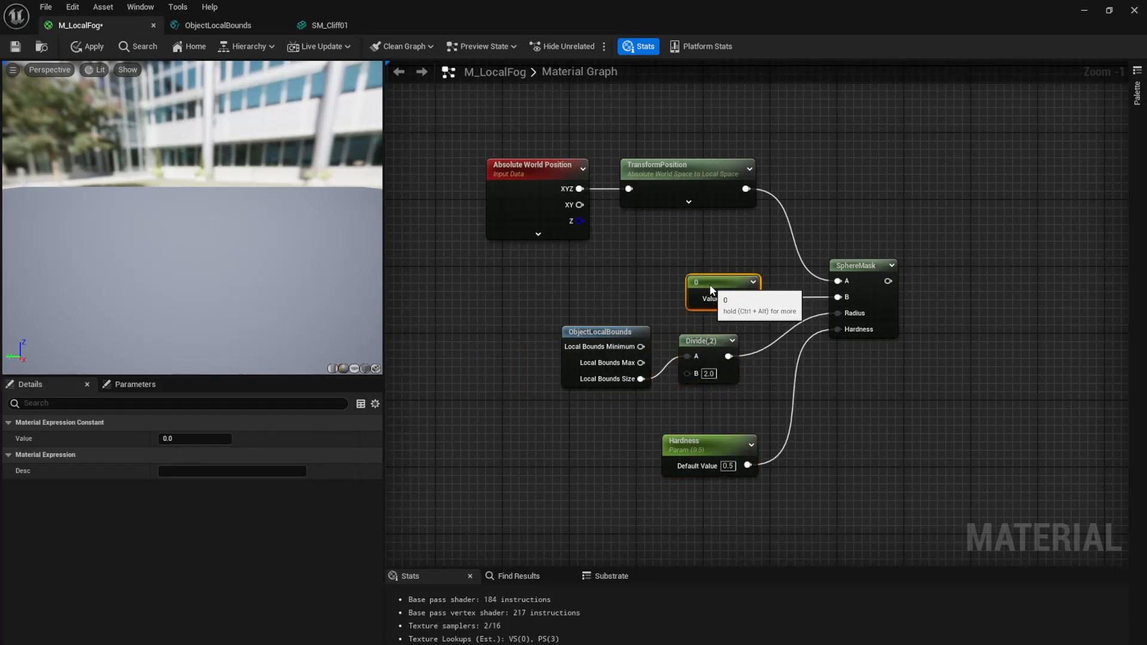
{"action": "left_click", "coordinate": [589, 337]}
{"action": "left_click_drag", "start_coordinate": [710, 445], "coordinate": [683, 421]}
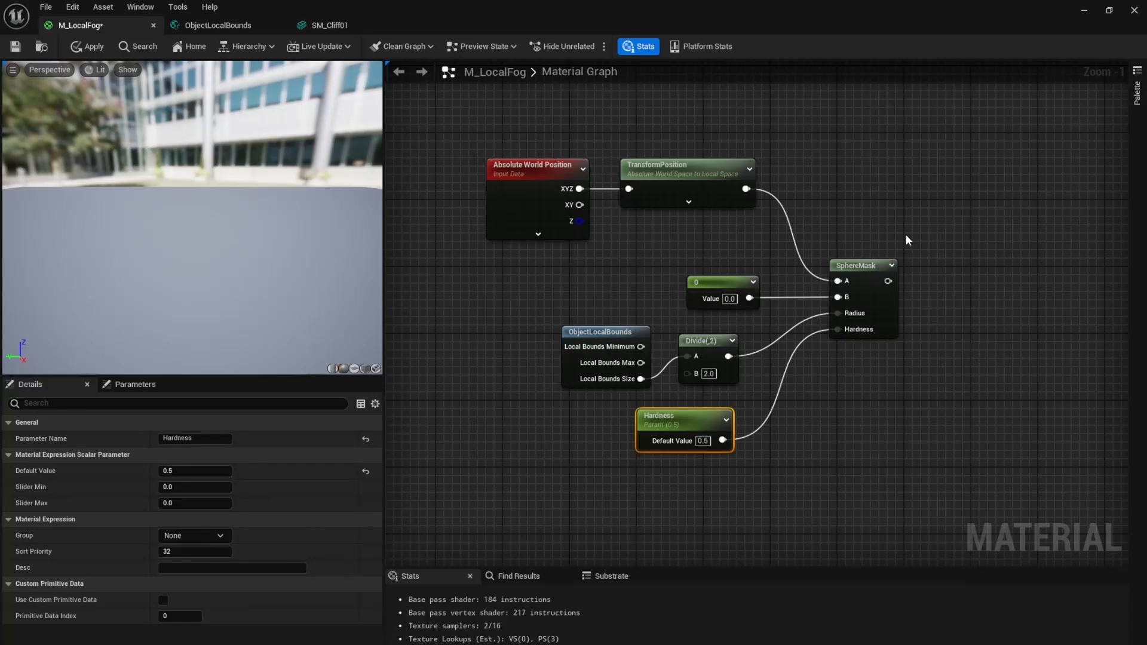
Add a Multiply node fed by the SphereMask output and align it level with the SphereMask.
{"action": "right_click_drag", "start_coordinate": [905, 234], "coordinate": [816, 285]}
{"action": "left_click_drag", "start_coordinate": [799, 332], "coordinate": [855, 335]}
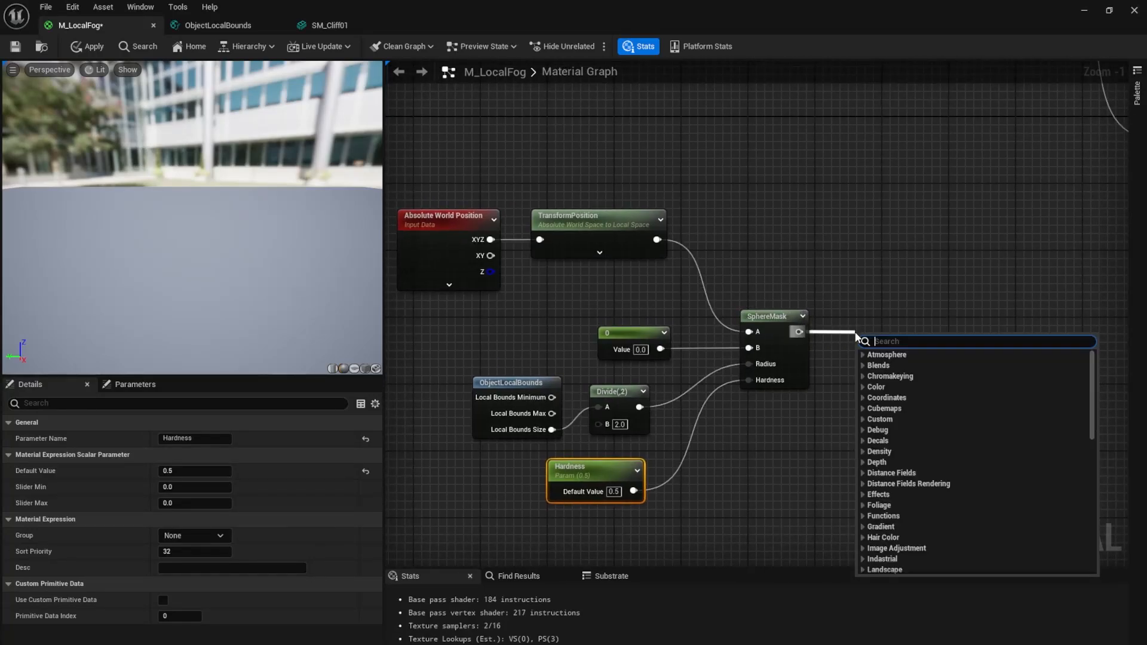
{"action": "type", "text": "multiply"}
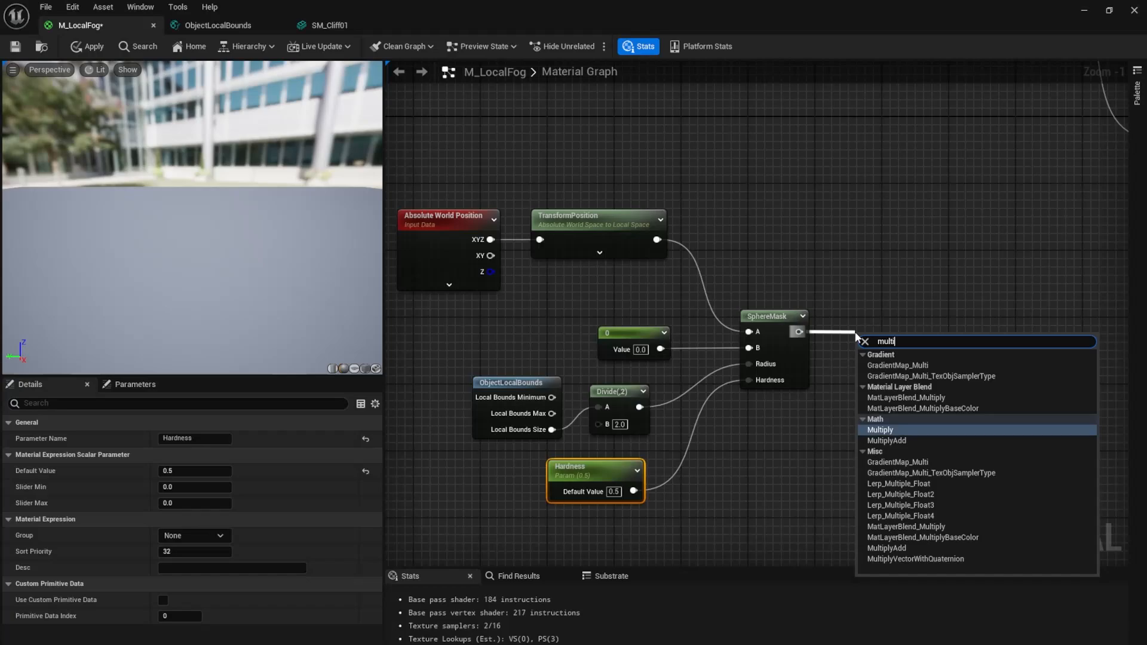
{"action": "key", "text": "Return"}
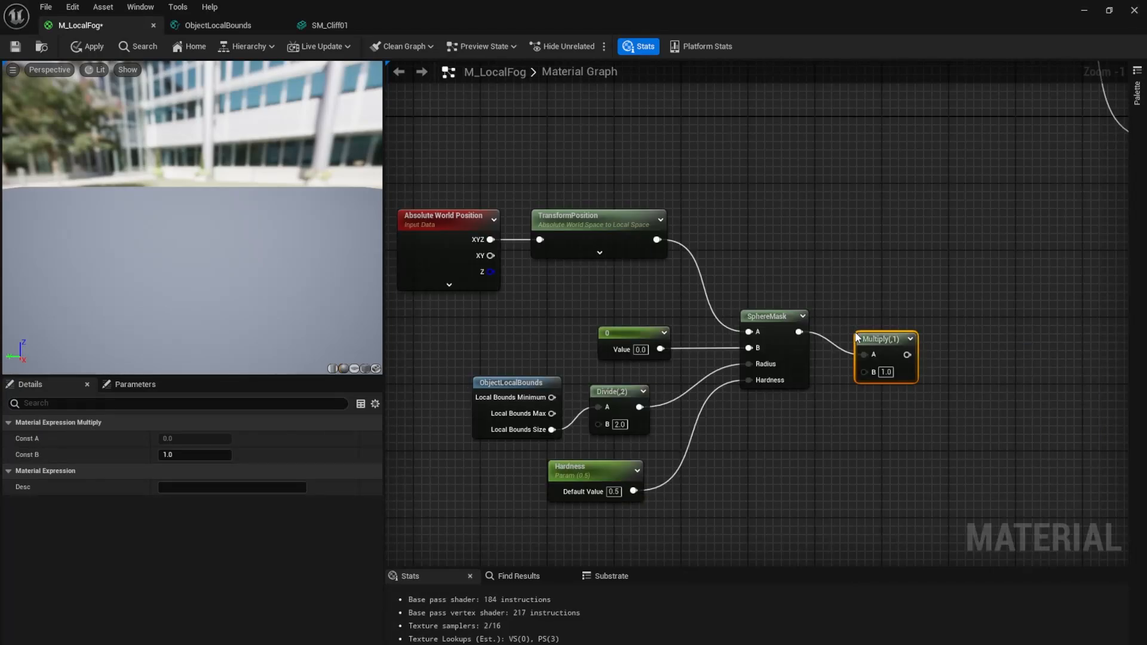
{"action": "left_click_drag", "start_coordinate": [887, 341], "coordinate": [897, 318]}
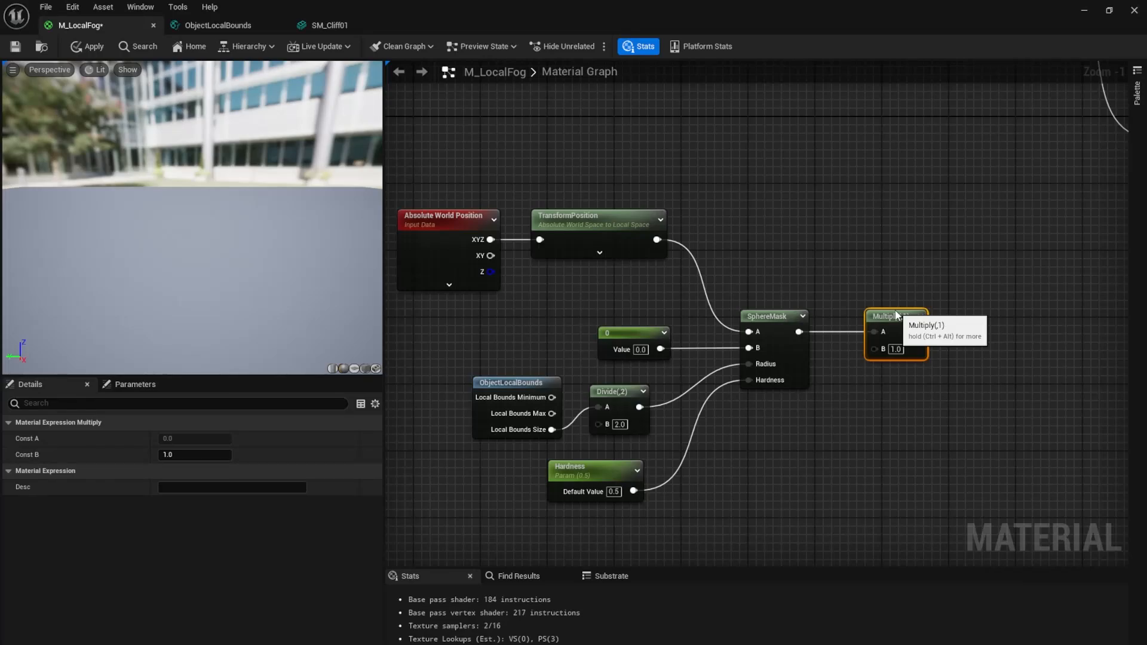
Promote the B input of the Multiply node to a parameter and place the new node below Multiply.
{"action": "right_click", "coordinate": [879, 350]}
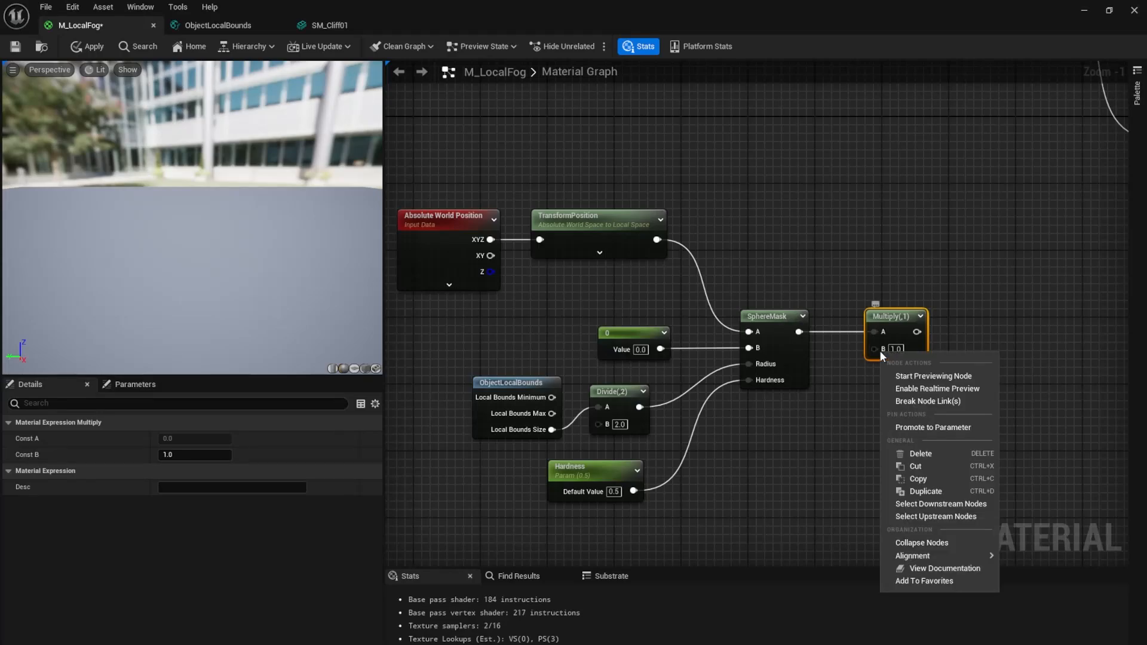
{"action": "left_click", "coordinate": [845, 414]}
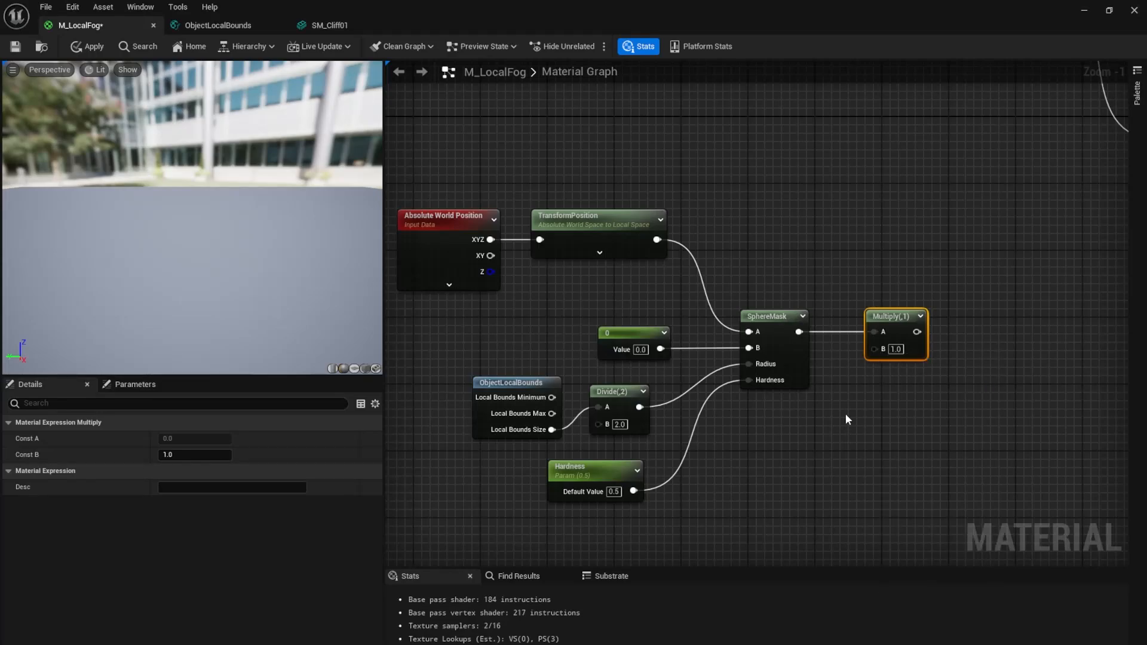
{"action": "right_click", "coordinate": [893, 351]}
{"action": "left_click", "coordinate": [862, 360]}
{"action": "left_click", "coordinate": [880, 350]}
{"action": "right_click", "coordinate": [880, 350]}
{"action": "left_click", "coordinate": [914, 426]}
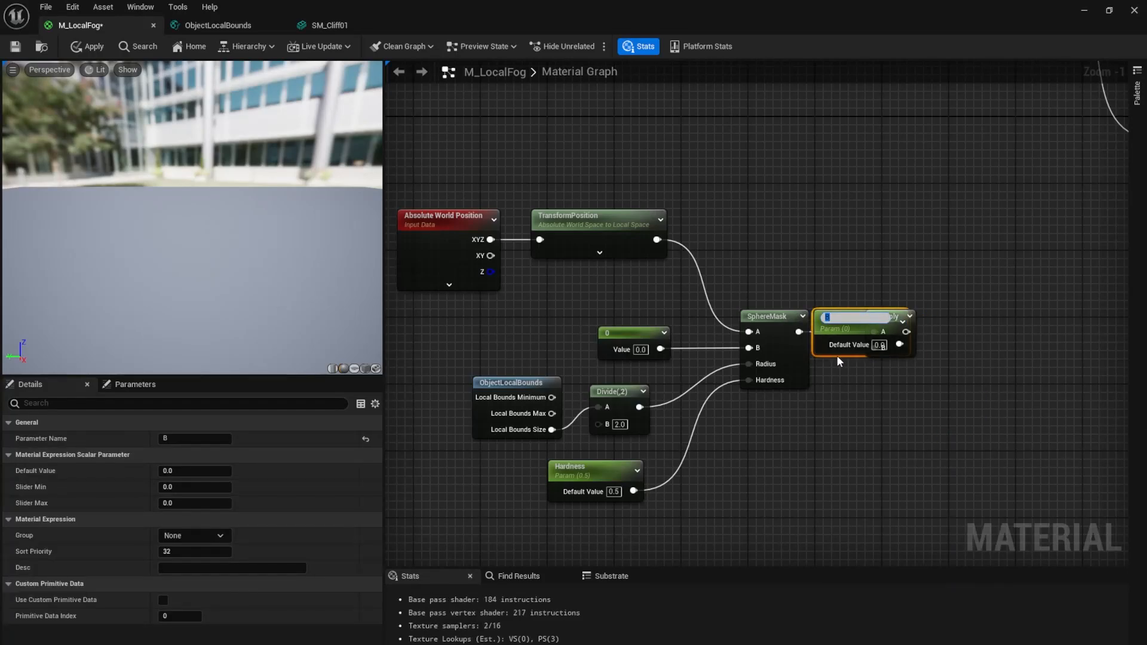
{"action": "left_click_drag", "start_coordinate": [836, 337], "coordinate": [831, 464]}
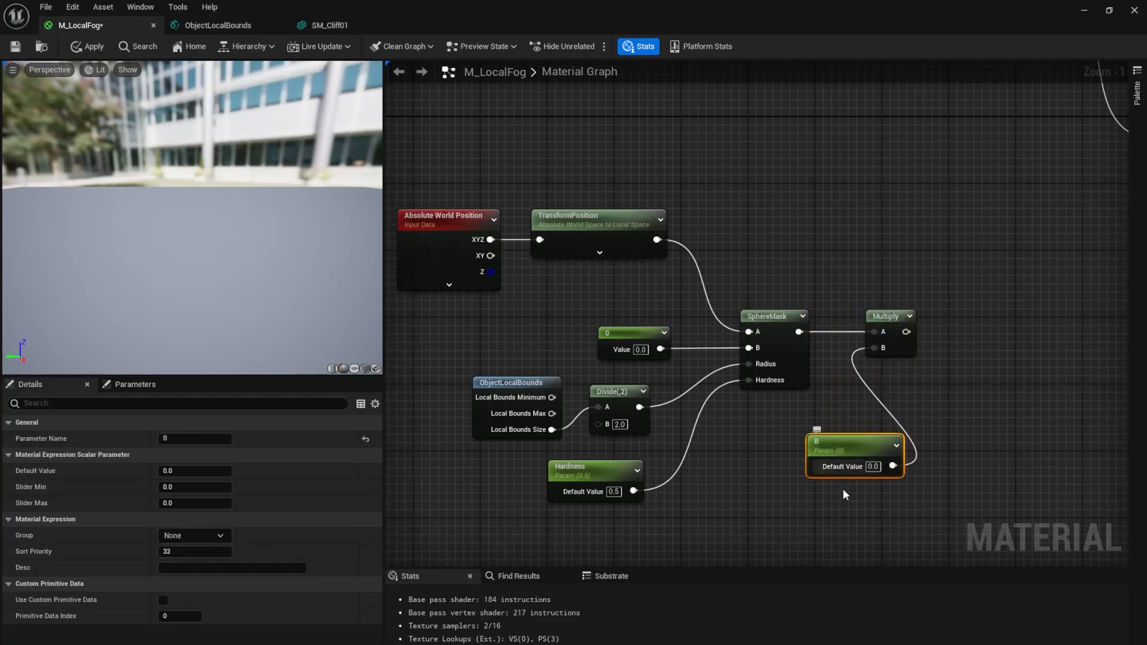
Set the default value of the Multiply node's B parameter to 1 and move the parameter directly below SphereMask.
{"action": "left_click", "coordinate": [873, 468]}
{"action": "type", "text": "1"}
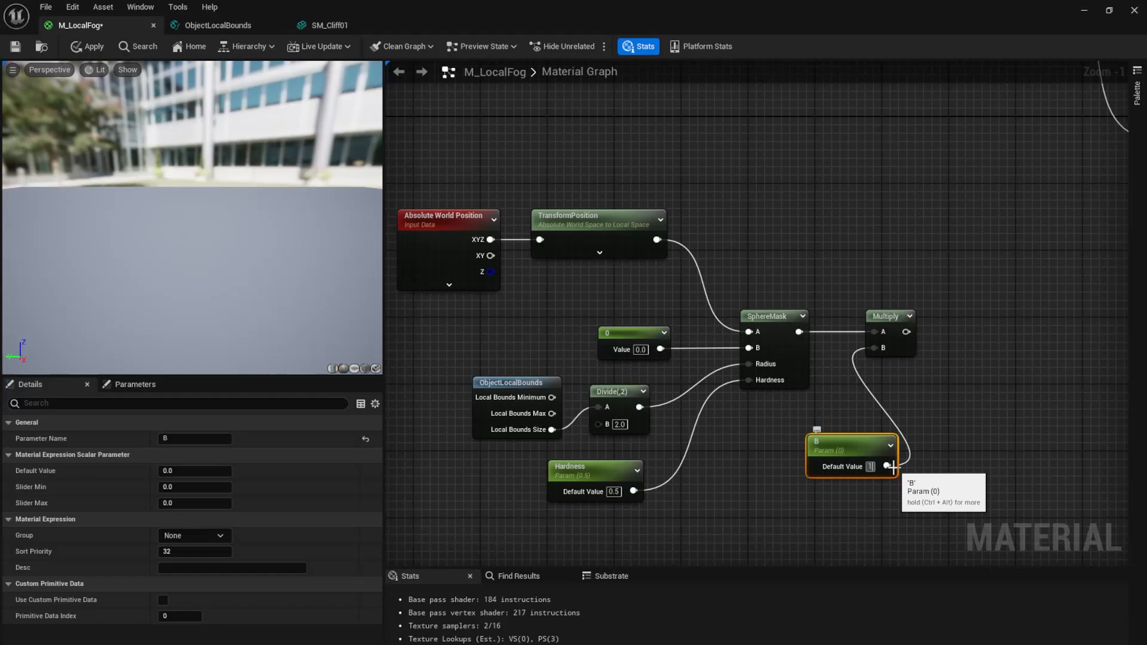
{"action": "key", "text": "Return"}
{"action": "left_click", "coordinate": [952, 420]}
{"action": "left_click_drag", "start_coordinate": [846, 449], "coordinate": [780, 424]}
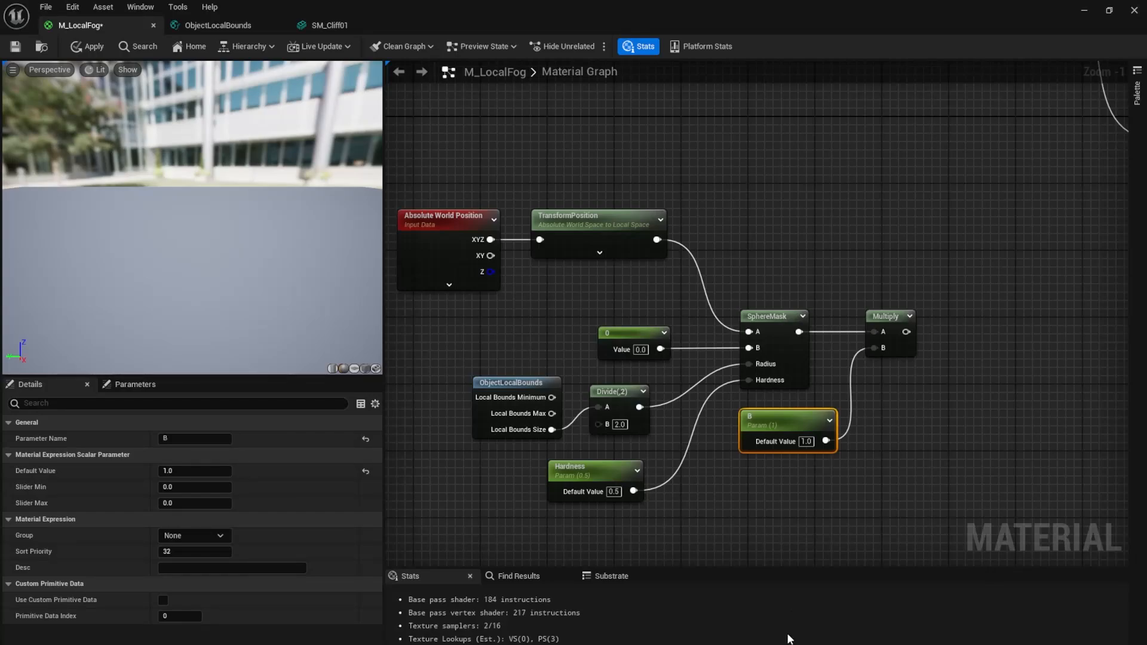
Tidy the mask inputs by moving ObjectLocalBounds, Hardness, Absolute World Position and TransformPosition closer to the neighbouring nodes.
{"action": "right_click_drag", "start_coordinate": [548, 309], "coordinate": [667, 279]}
{"action": "left_click_drag", "start_coordinate": [576, 312], "coordinate": [735, 394]}
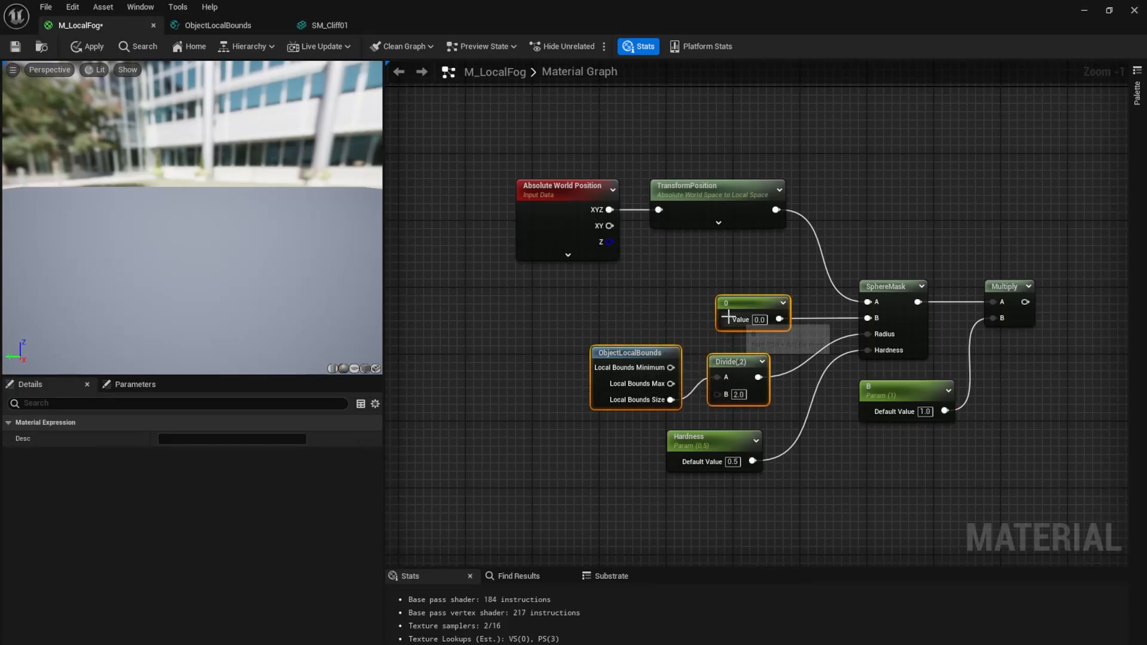
{"action": "left_click", "coordinate": [675, 323]}
{"action": "left_click_drag", "start_coordinate": [642, 355], "coordinate": [642, 330]}
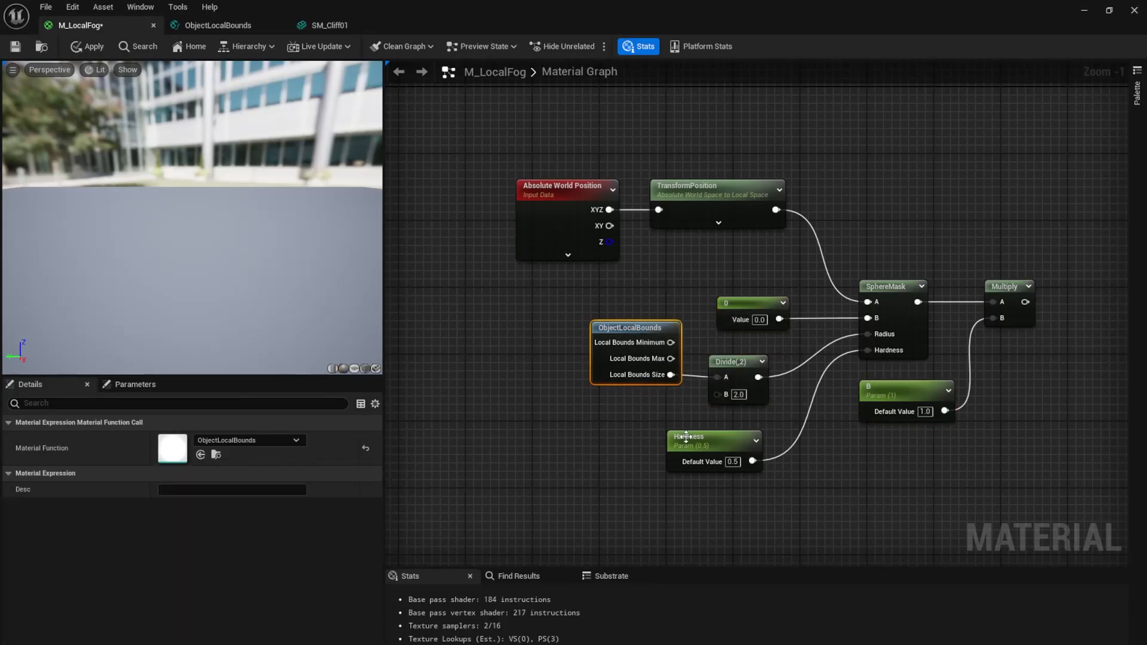
{"action": "left_click", "coordinate": [715, 442]}
{"action": "left_click_drag", "start_coordinate": [715, 442], "coordinate": [724, 442]}
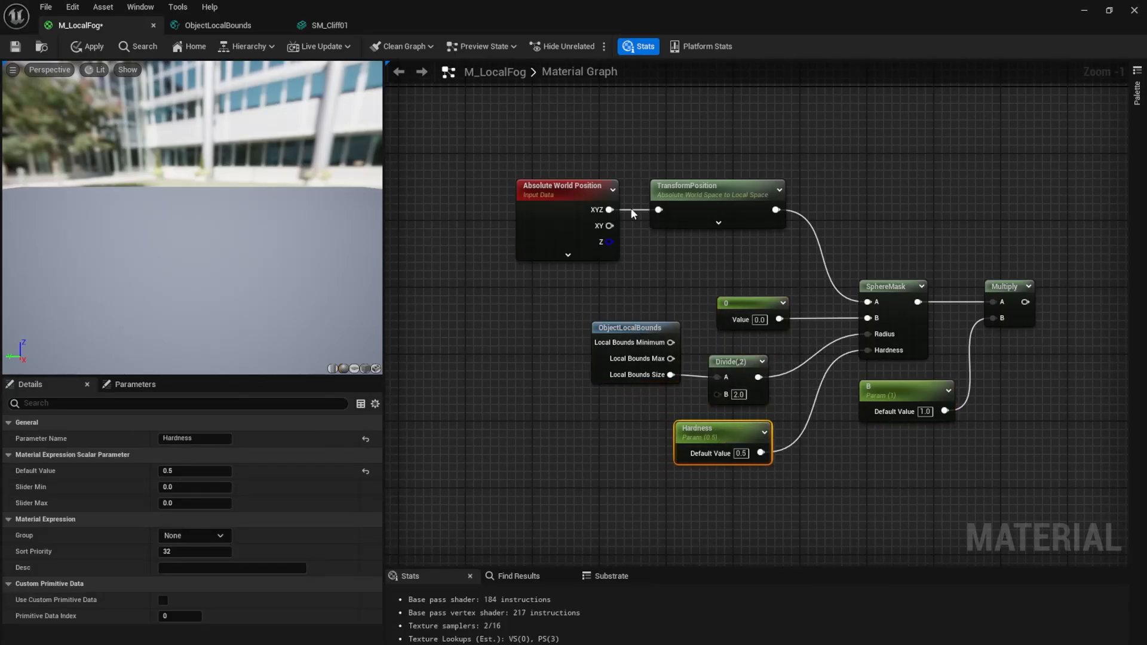
{"action": "left_click_drag", "start_coordinate": [517, 129], "coordinate": [735, 224]}
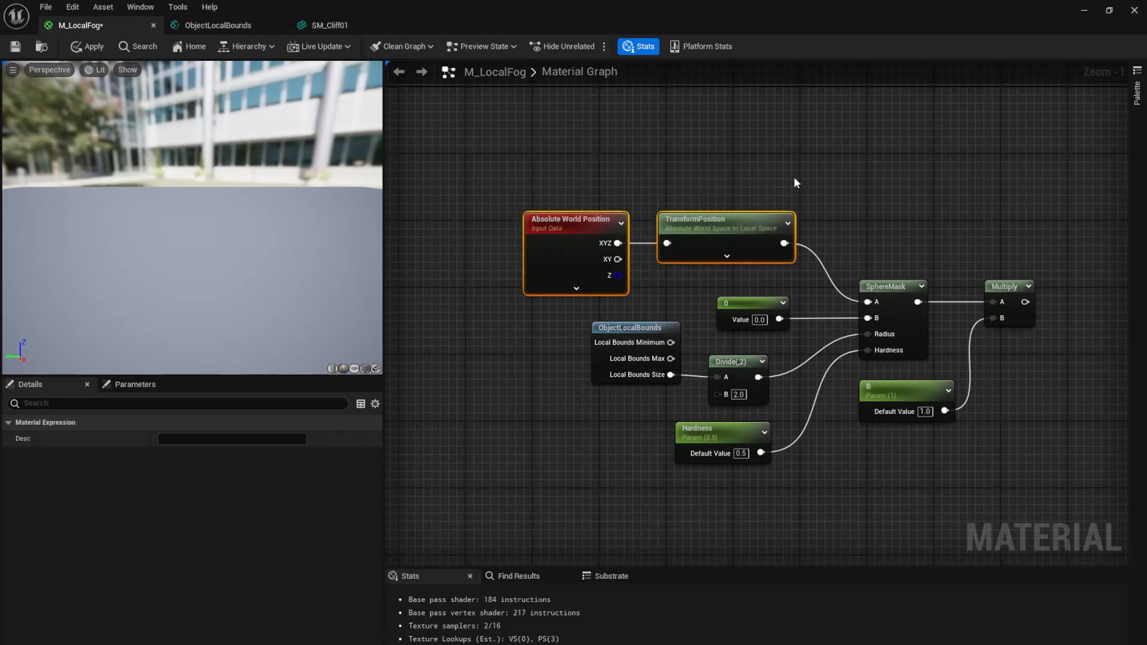
{"action": "left_click", "coordinate": [869, 177]}
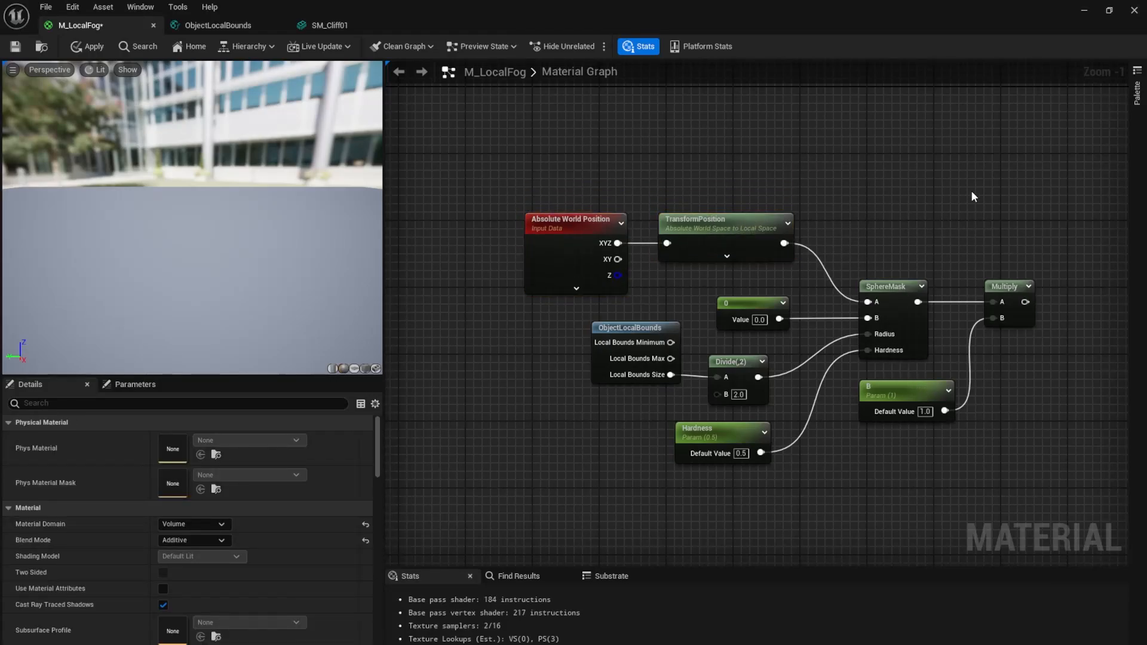
Shift the SphereMask, Multiply and M_LocalFog output nodes to the right to make more room between nodes.
{"action": "right_click_drag", "start_coordinate": [971, 191], "coordinate": [771, 214]}
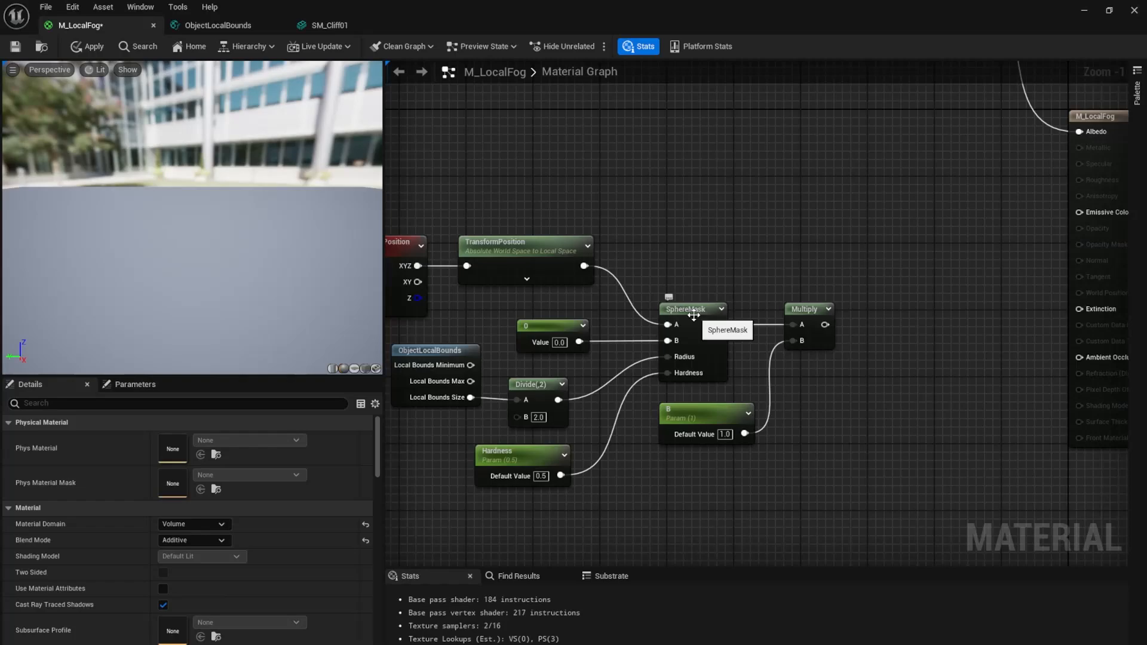
{"action": "left_click_drag", "start_coordinate": [693, 315], "coordinate": [718, 315]}
{"action": "left_click_drag", "start_coordinate": [805, 316], "coordinate": [814, 317]}
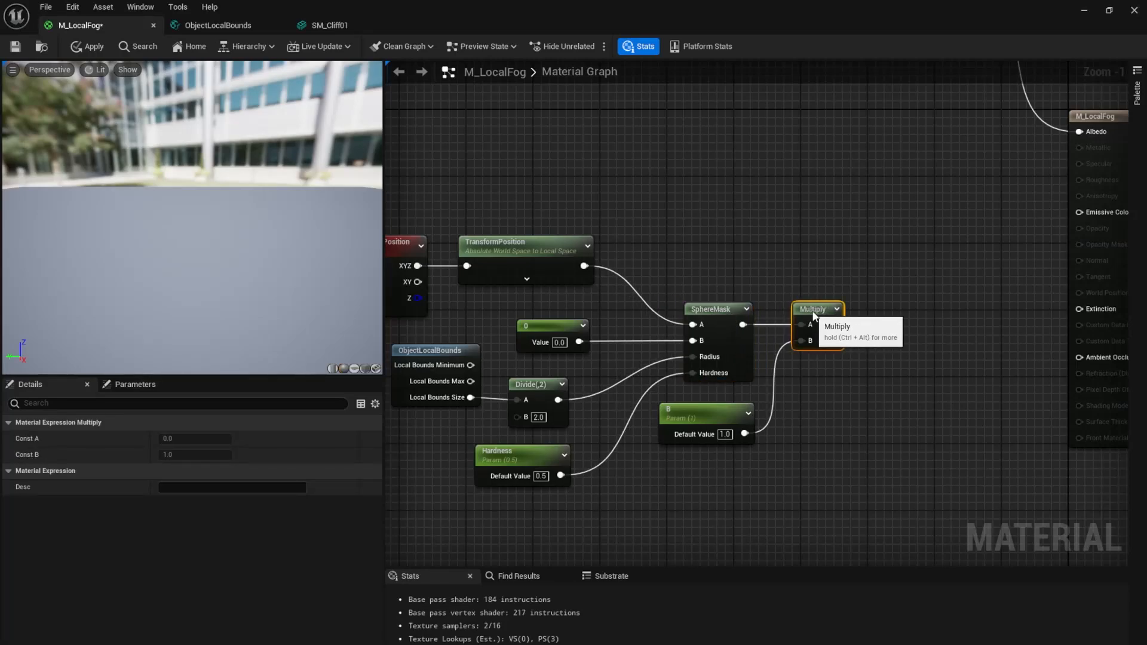
{"action": "right_click_drag", "start_coordinate": [925, 248], "coordinate": [770, 324]}
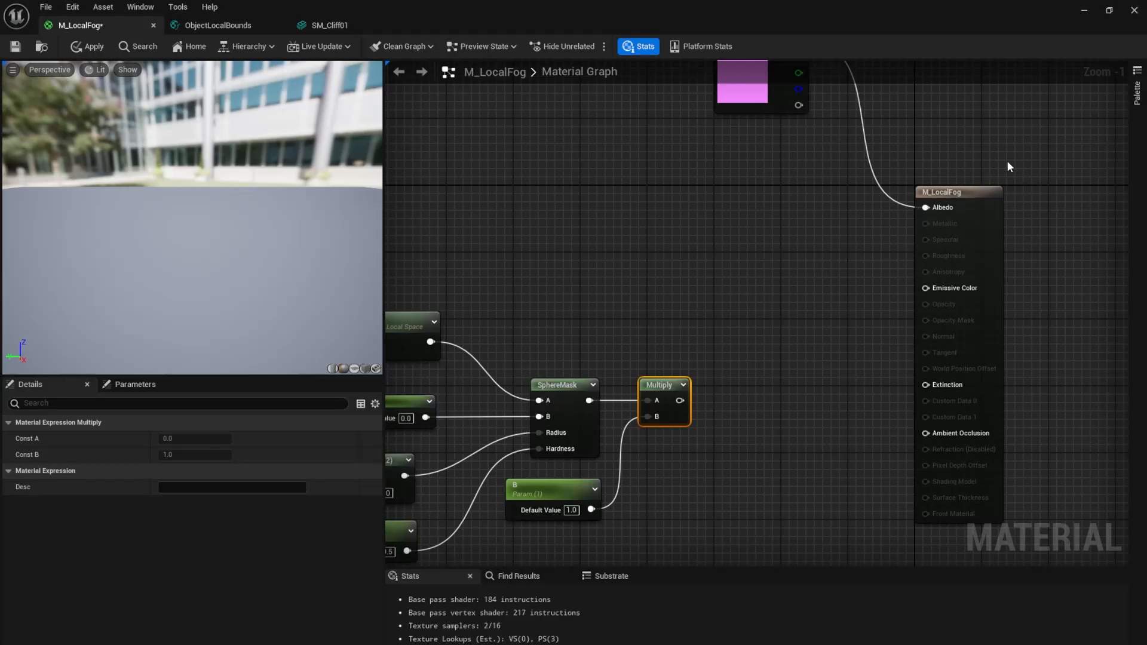
{"action": "left_click_drag", "start_coordinate": [961, 225], "coordinate": [1053, 217]}
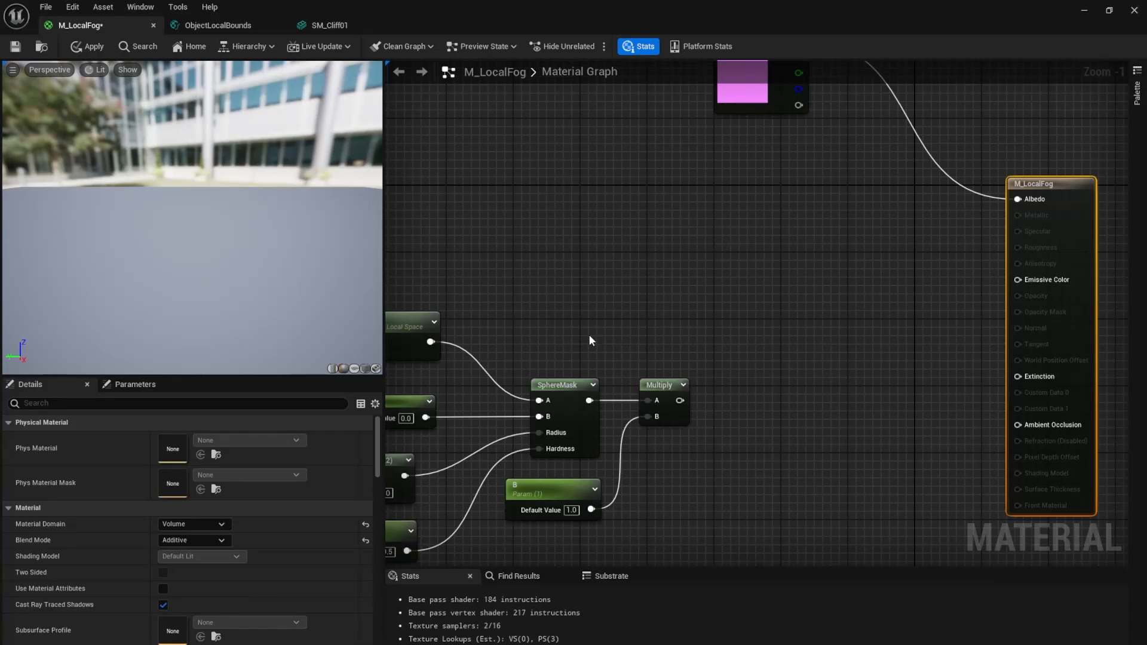
Create an Add node from the Multiply output and place it above and to the right of Multiply.
{"action": "right_click_drag", "start_coordinate": [651, 311], "coordinate": [712, 300]}
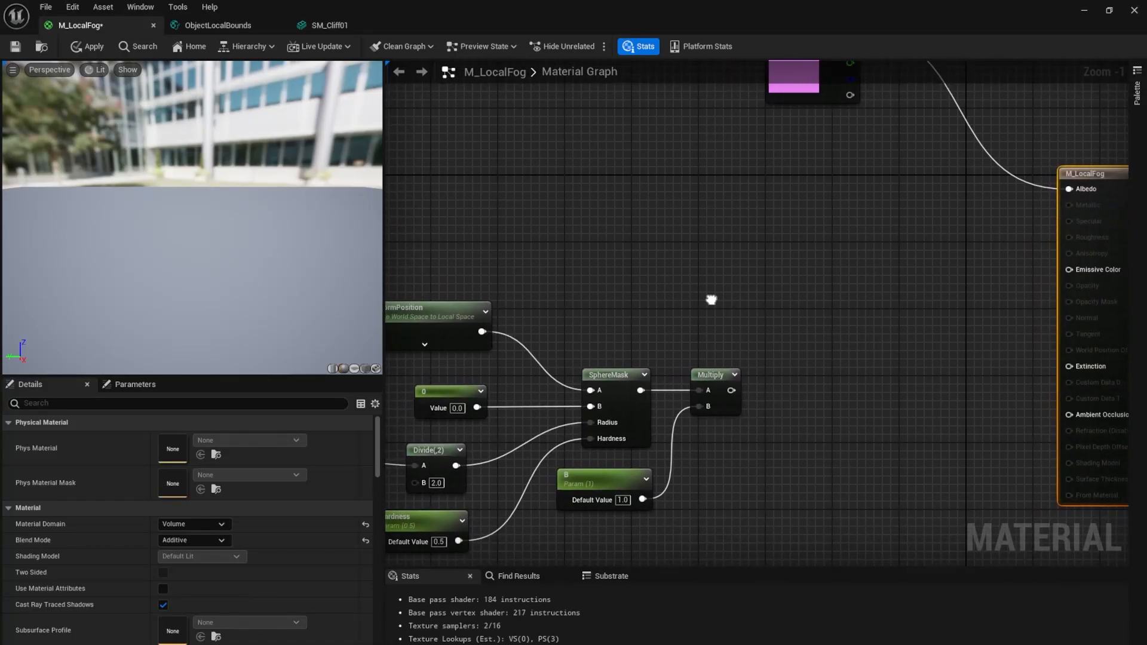
{"action": "left_click_drag", "start_coordinate": [729, 391], "coordinate": [751, 253]}
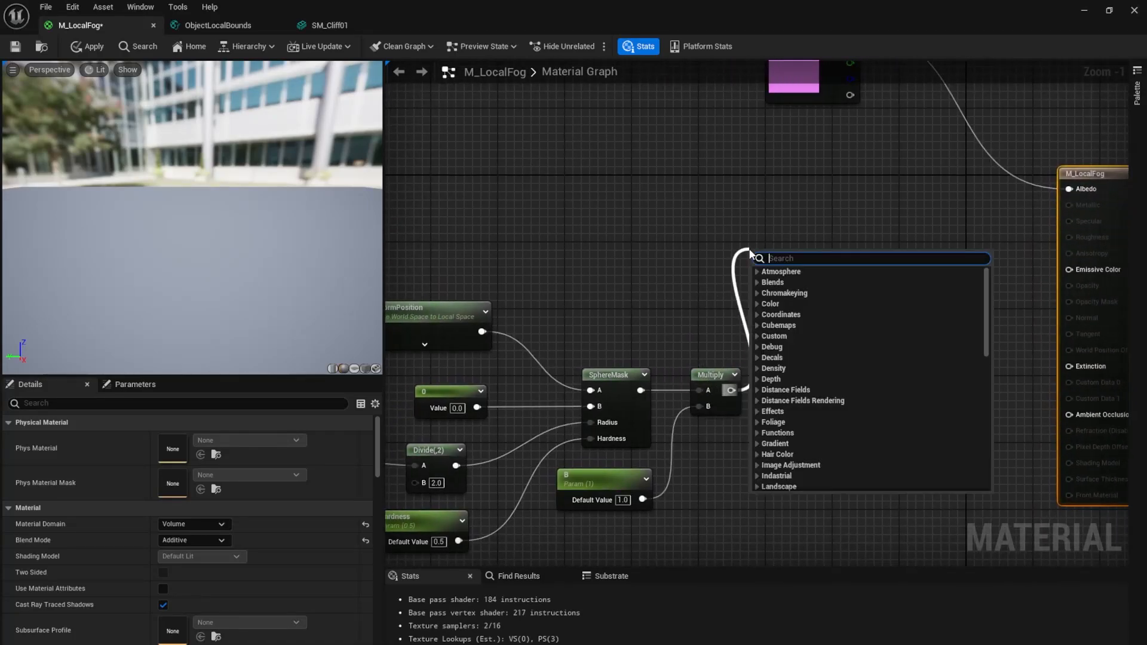
{"action": "type", "text": "add"}
{"action": "key", "text": "Return"}
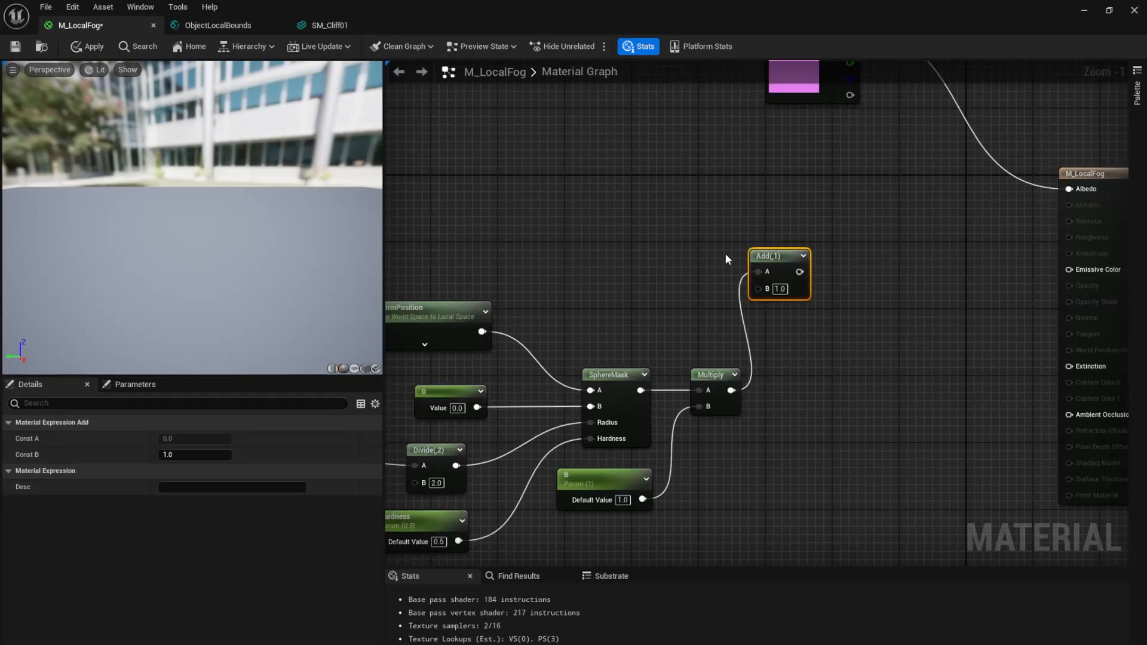
Move the whole sphere mask node group, including the Add node, down and left to free space above it.
{"action": "right_click_drag", "start_coordinate": [688, 241], "coordinate": [809, 251]}
{"action": "scroll", "coordinate": [808, 256], "scroll_direction": "down", "scroll_amount": 1}
{"action": "right_click_drag", "start_coordinate": [650, 239], "coordinate": [806, 180]}
{"action": "left_click_drag", "start_coordinate": [527, 166], "coordinate": [1113, 508]}
{"action": "left_click", "coordinate": [1024, 212]}
{"action": "left_click_drag", "start_coordinate": [1057, 197], "coordinate": [965, 261]}
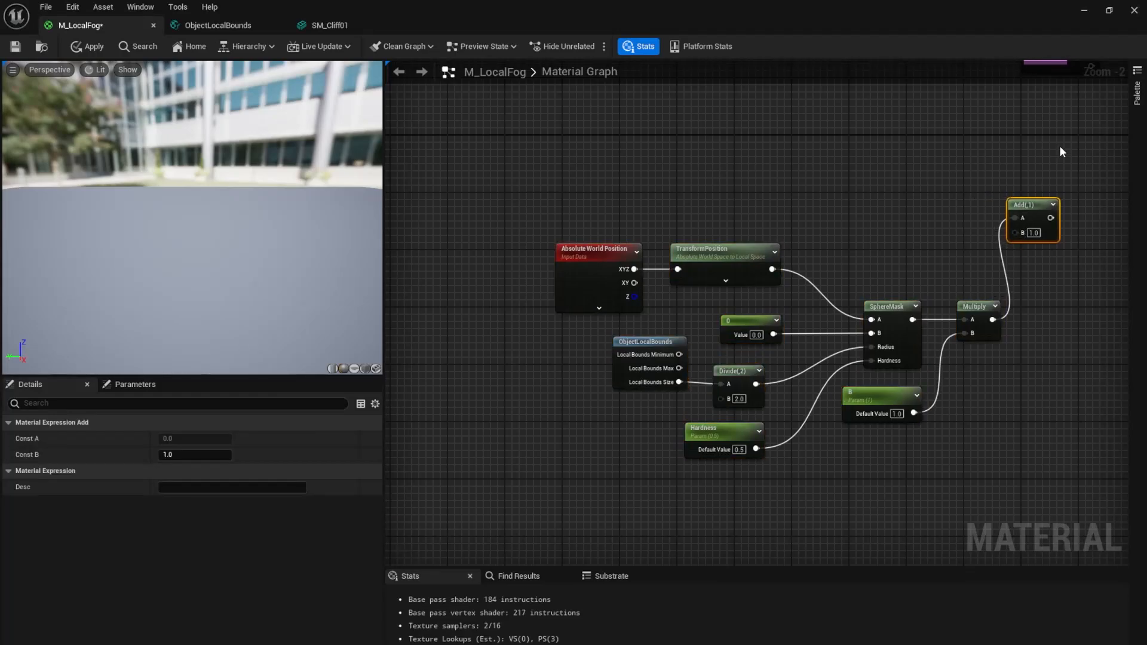
{"action": "left_click_drag", "start_coordinate": [1059, 145], "coordinate": [591, 546]}
{"action": "left_click_drag", "start_coordinate": [745, 269], "coordinate": [658, 398]}
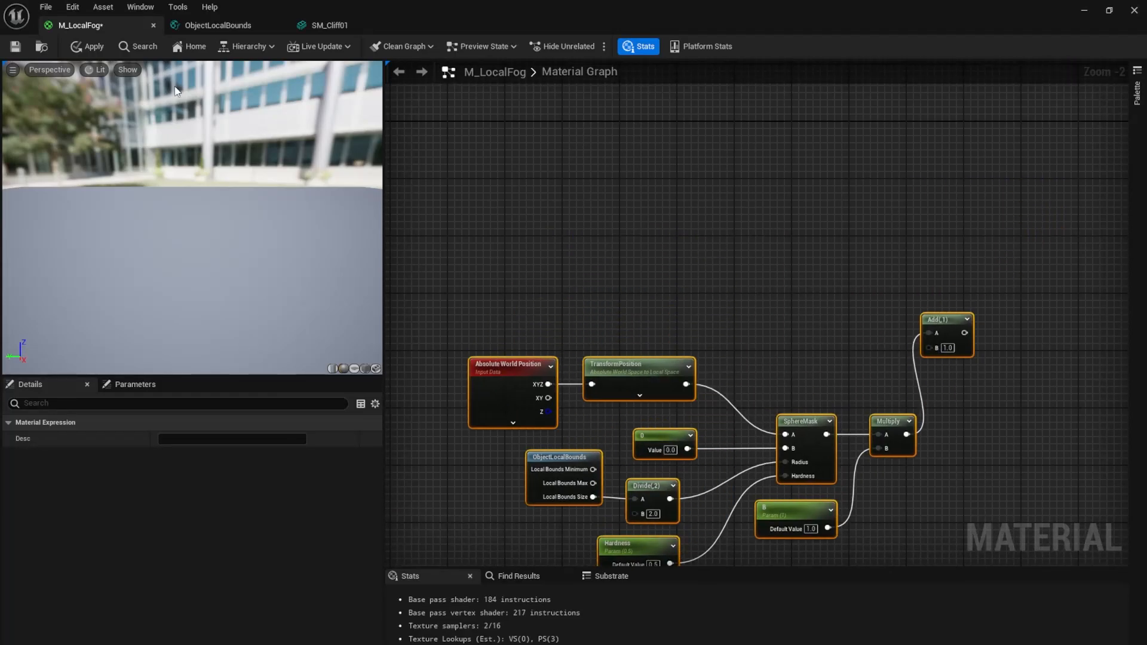
Save the M_LocalFog material and shift the Add node farther up and right of Multiply.
{"action": "left_click", "coordinate": [15, 48]}
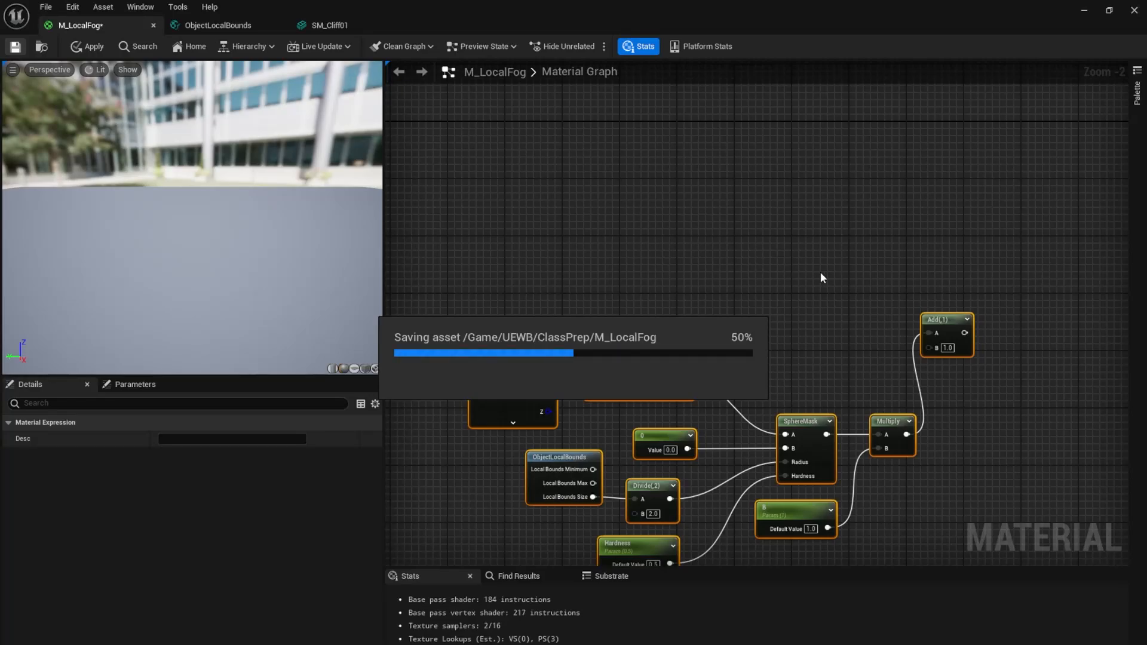
{"action": "left_click", "coordinate": [948, 272]}
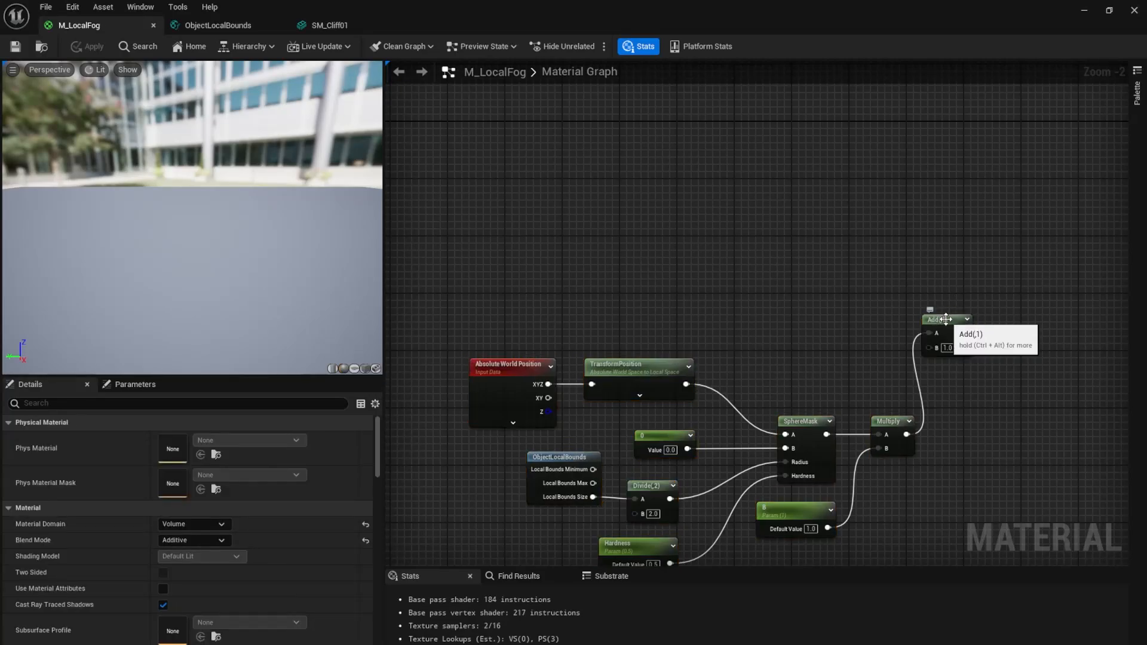
{"action": "left_click_drag", "start_coordinate": [937, 318], "coordinate": [1015, 292]}
Add a DistanceToNearestSurface node in the empty graph area above Absolute World Position.
{"action": "right_click_drag", "start_coordinate": [782, 220], "coordinate": [867, 350]}
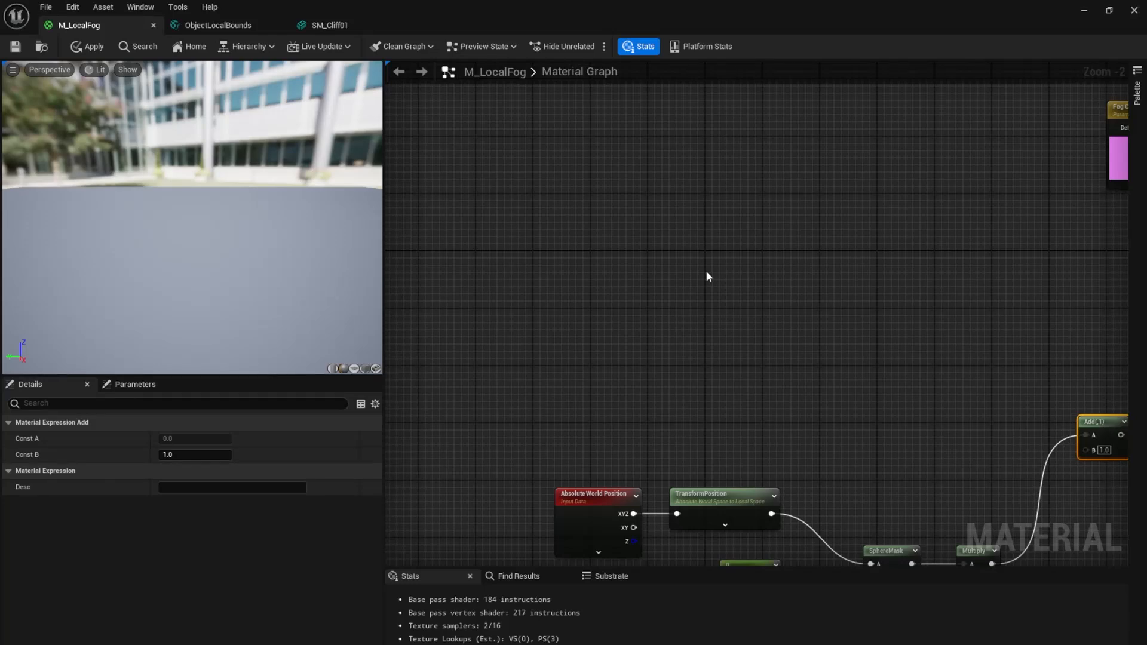
{"action": "right_click_drag", "start_coordinate": [679, 238], "coordinate": [709, 271]}
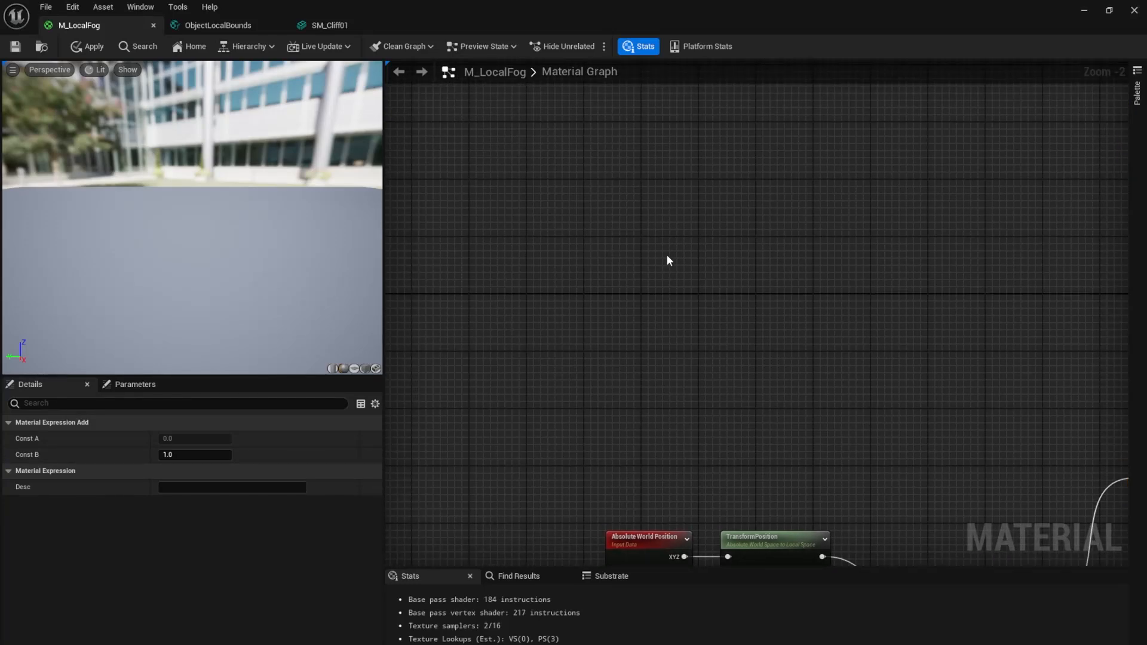
{"action": "right_click", "coordinate": [660, 324]}
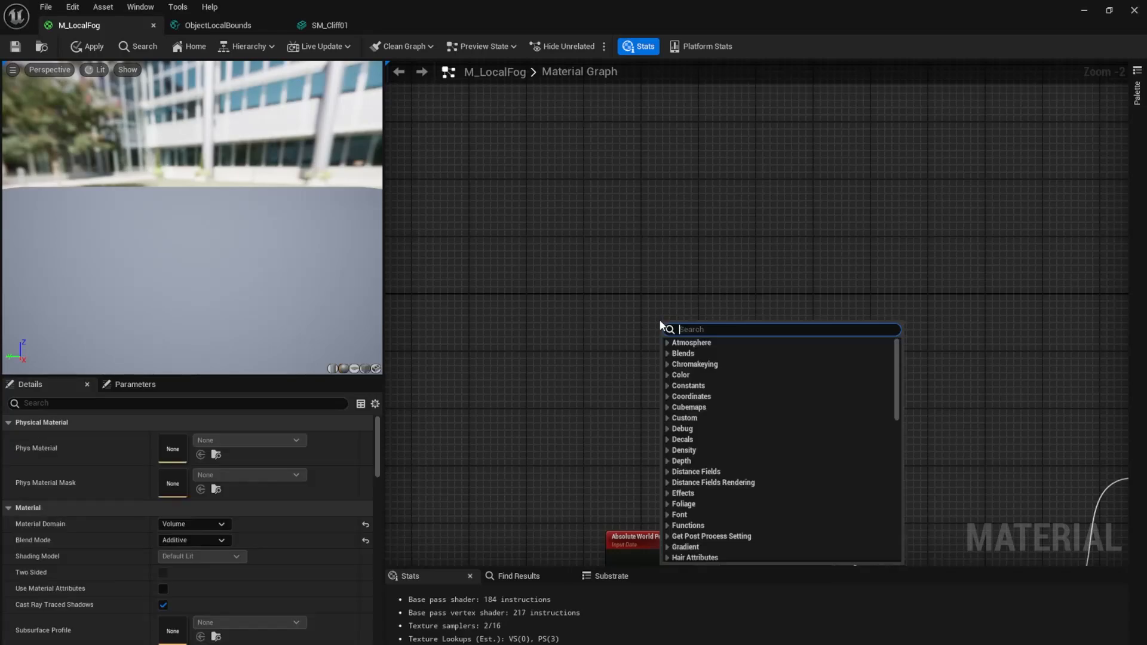
{"action": "type", "text": "distance"}
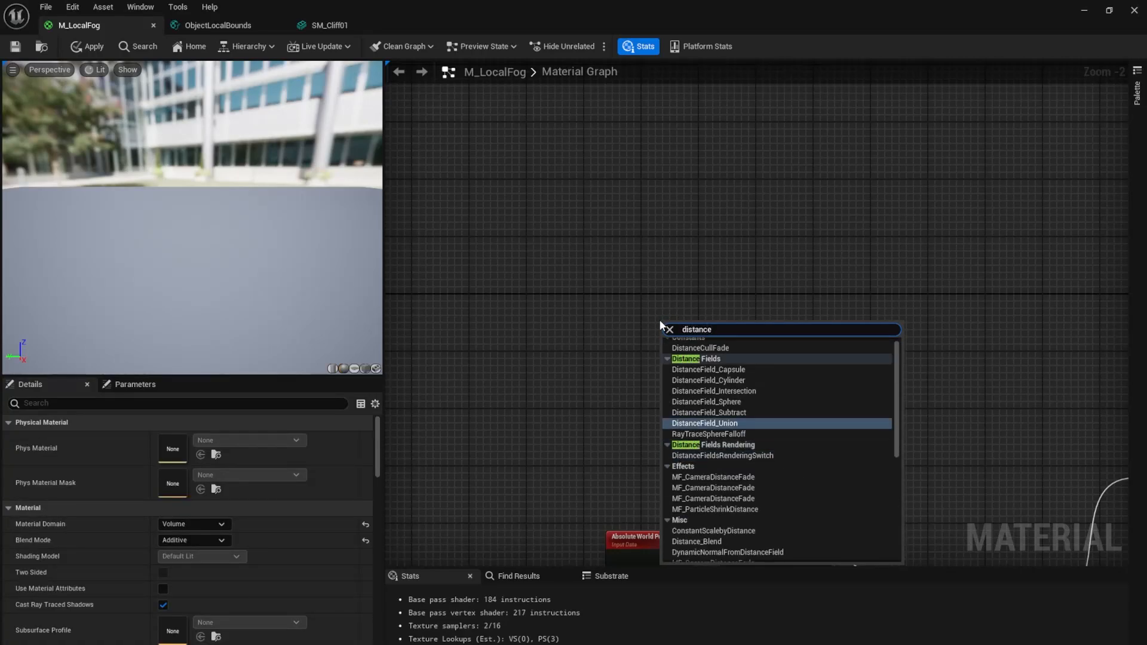
{"action": "type", "text": " to"}
{"action": "key", "text": "Return"}
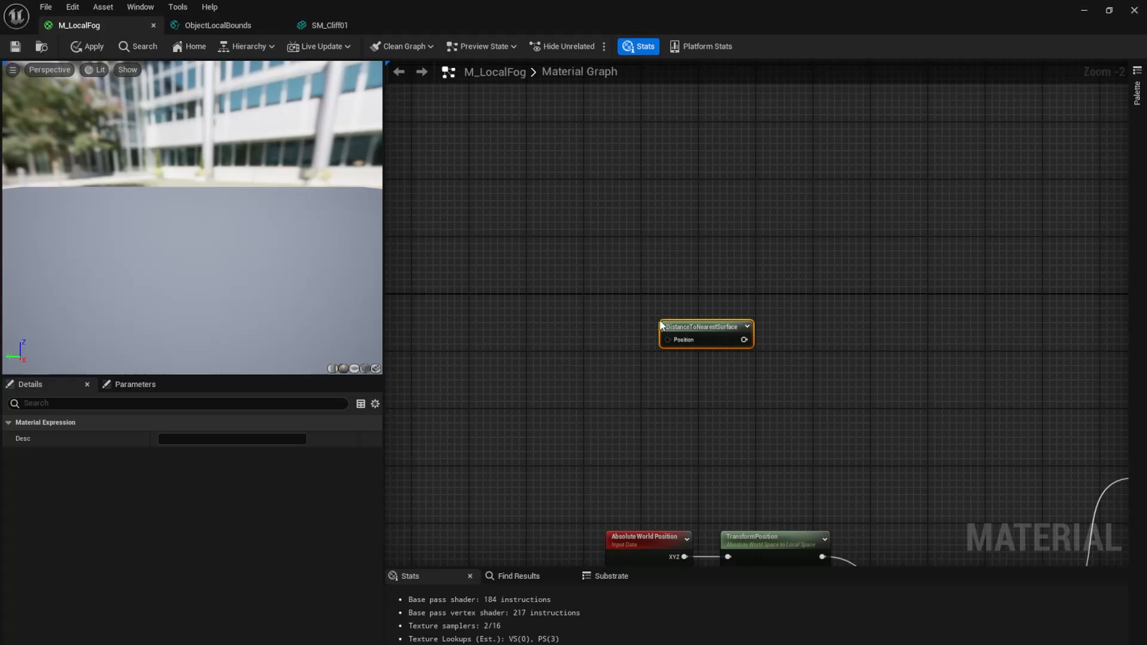
Create a Subtract node from DistanceToNearestSurface, connect the distance to its B input as well, and move Subtract closer.
{"action": "scroll", "coordinate": [705, 341], "scroll_direction": "up", "scroll_amount": 2}
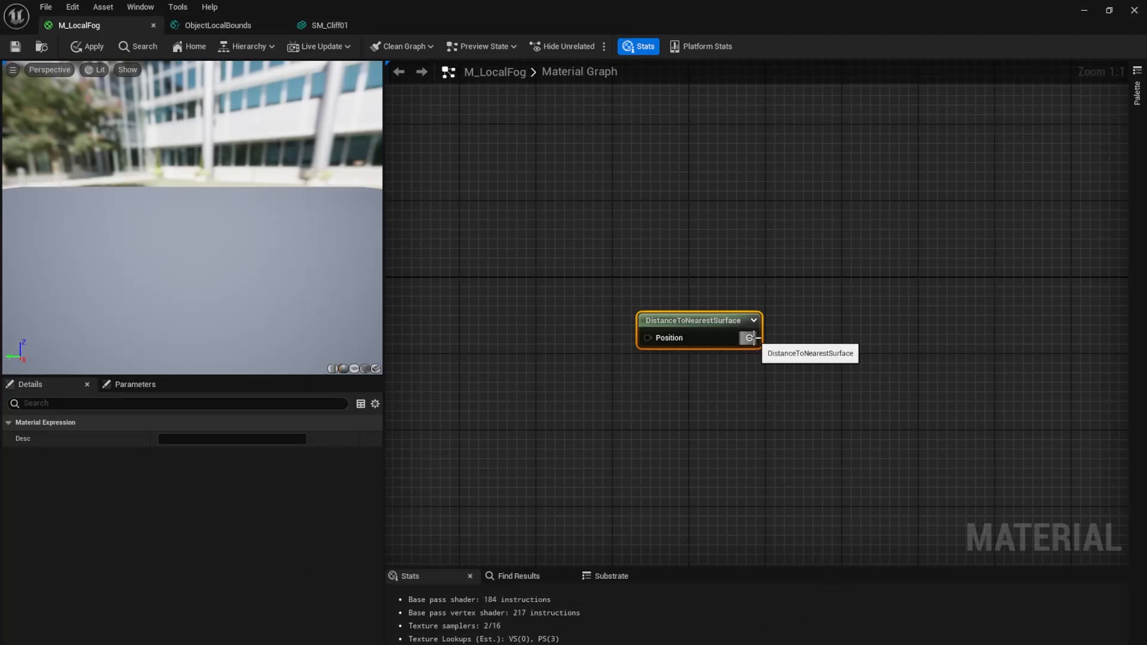
{"action": "left_click_drag", "start_coordinate": [750, 338], "coordinate": [900, 337]}
{"action": "type", "text": "subtr"}
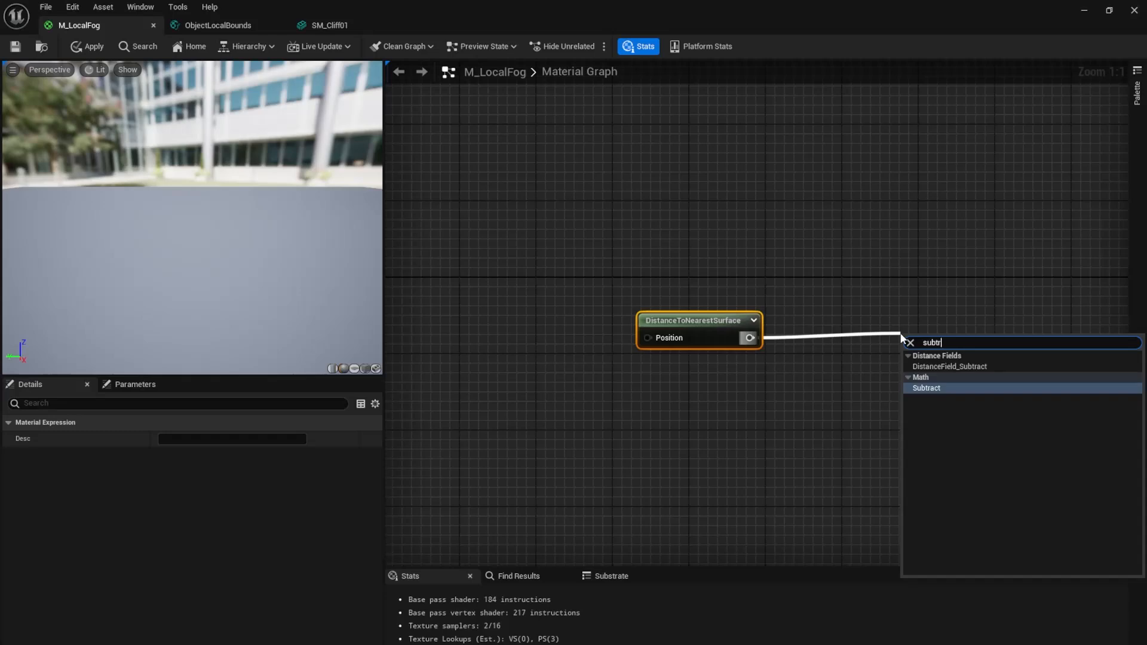
{"action": "key", "text": "Return"}
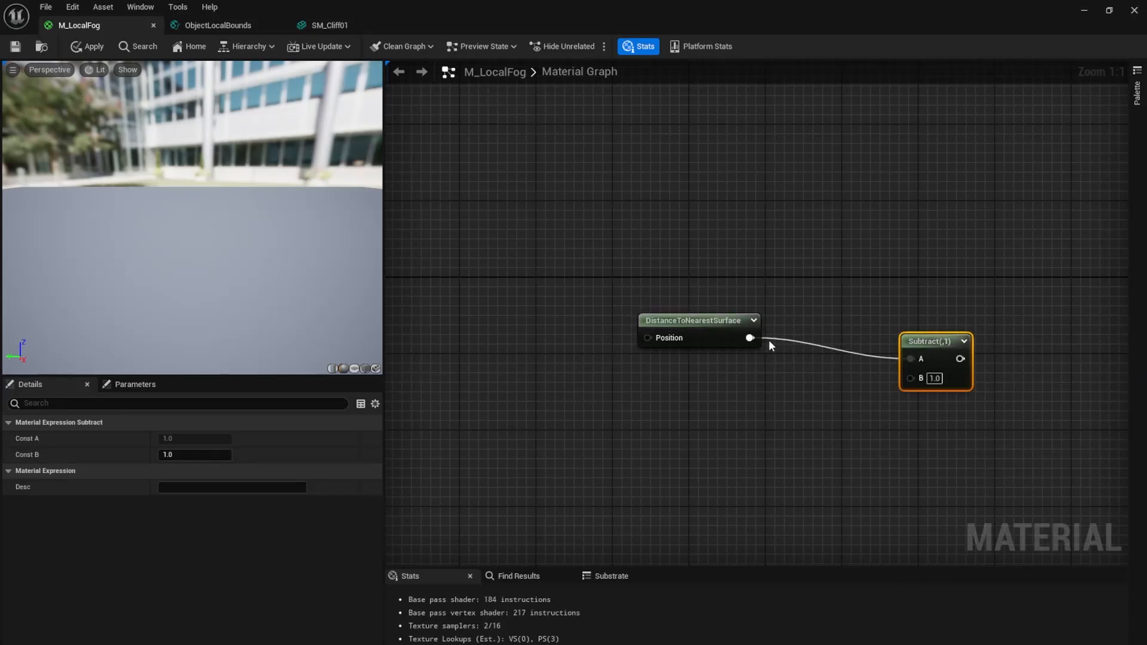
{"action": "left_click_drag", "start_coordinate": [749, 337], "coordinate": [916, 385]}
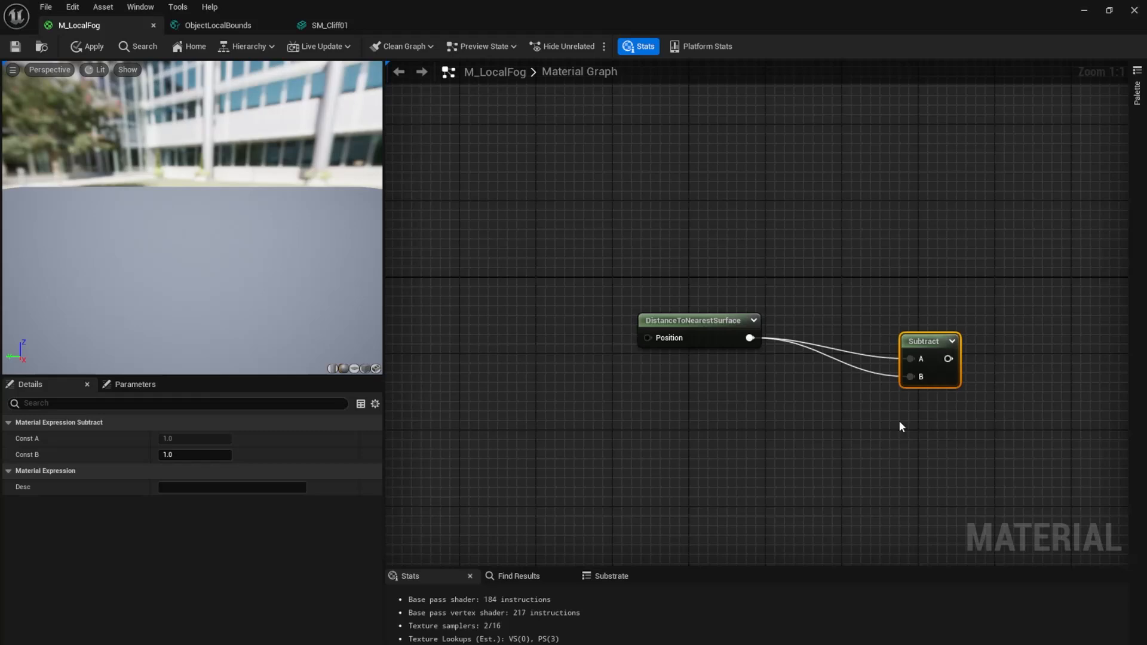
{"action": "left_click_drag", "start_coordinate": [923, 344], "coordinate": [883, 307]}
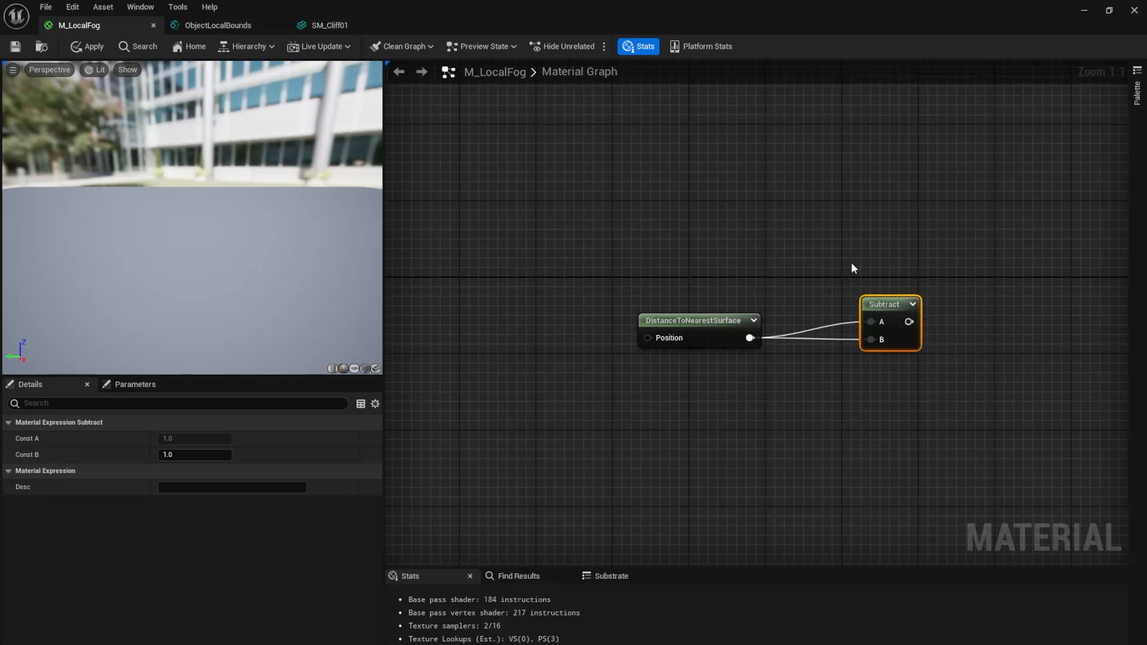
Place a constant above the Subtract node and convert it to a scalar parameter named Max Distance.
{"action": "right_click_drag", "start_coordinate": [852, 268], "coordinate": [870, 281]}
{"action": "left_click", "coordinate": [777, 230]}
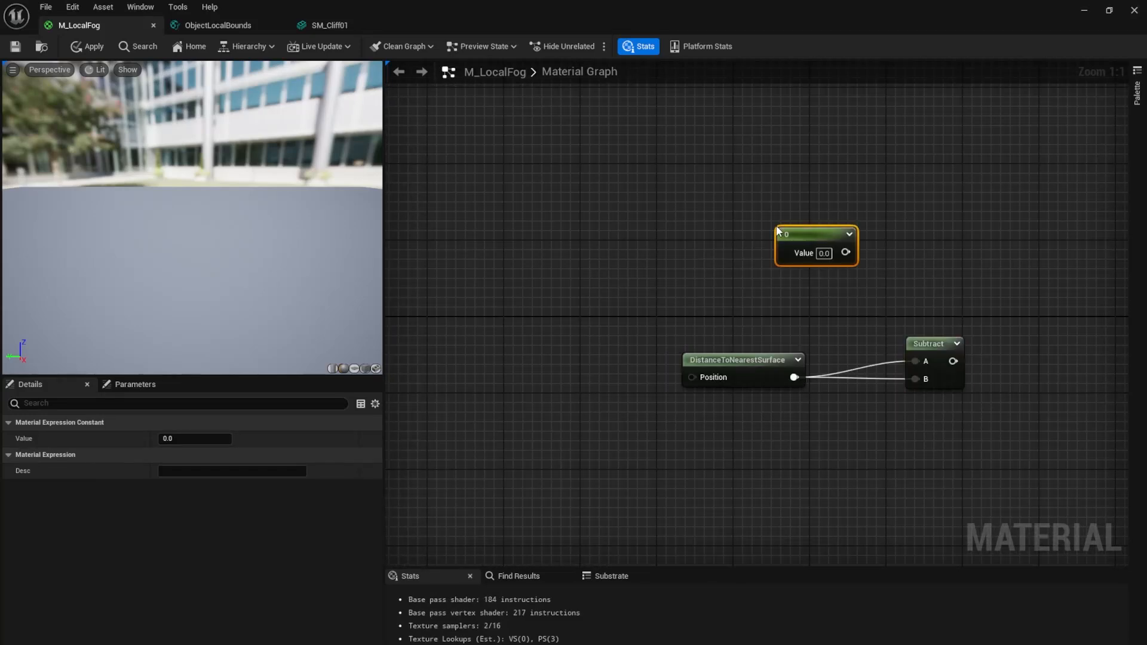
{"action": "right_click", "coordinate": [823, 245]}
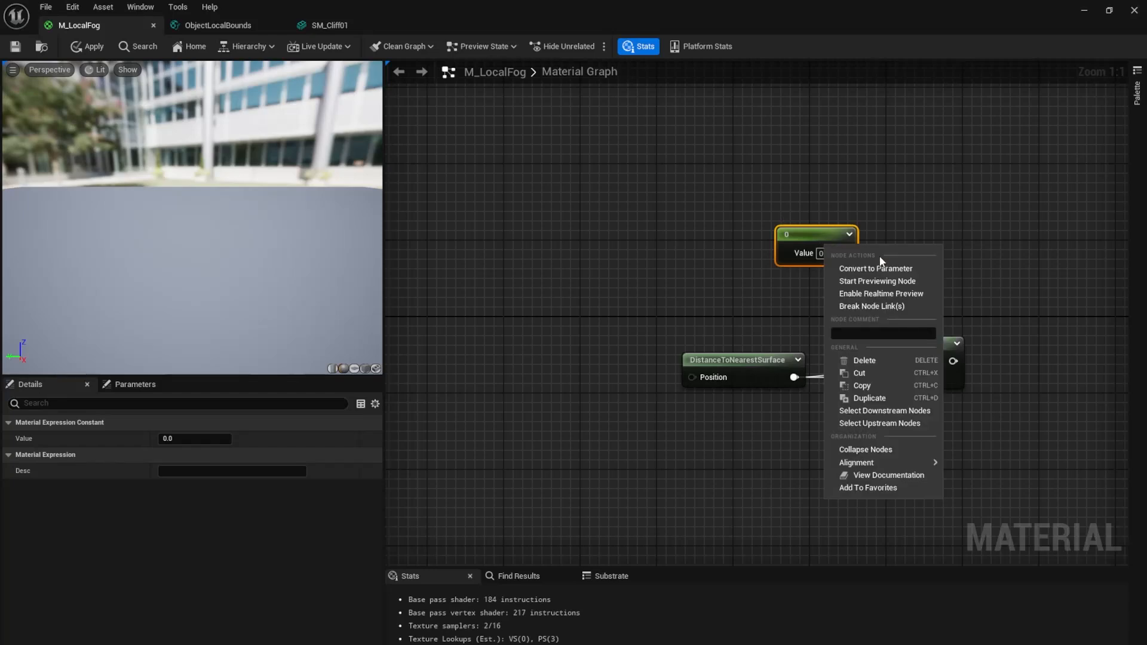
{"action": "left_click", "coordinate": [890, 268]}
{"action": "type", "text": "Max"}
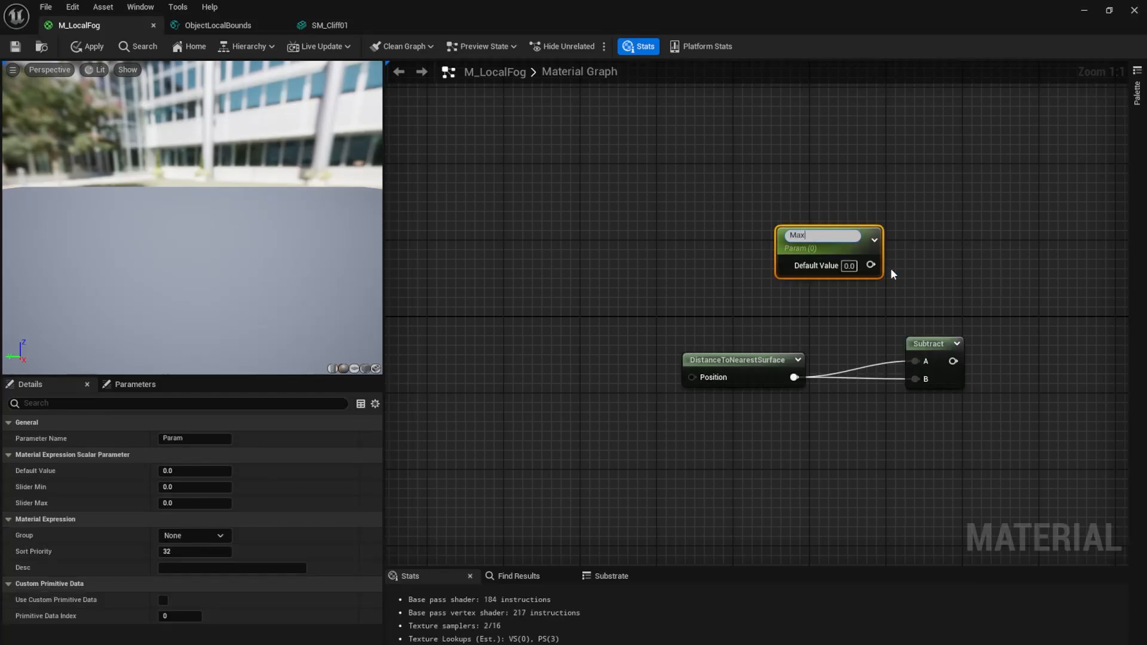
{"action": "type", "text": " Distance"}
{"action": "key", "text": "Return"}
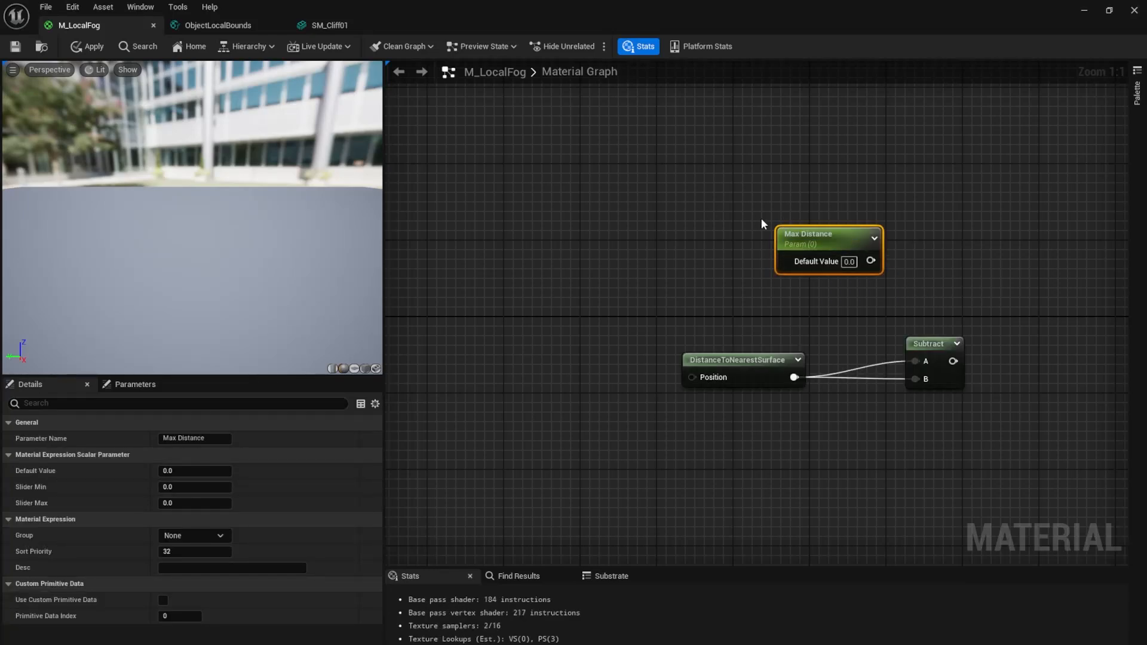
Connect Max Distance to the A input of Subtract and position the parameter above DistanceToNearestSurface.
{"action": "left_click_drag", "start_coordinate": [813, 231], "coordinate": [637, 217]}
{"action": "left_click_drag", "start_coordinate": [693, 245], "coordinate": [916, 361]}
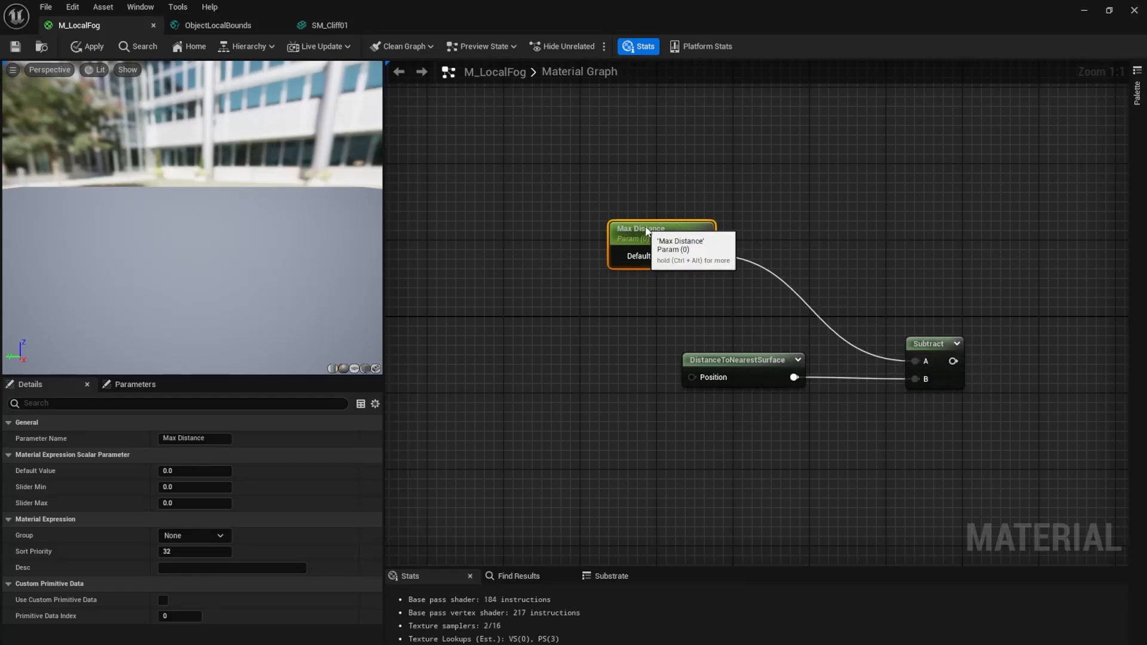
{"action": "left_click_drag", "start_coordinate": [632, 219], "coordinate": [698, 246]}
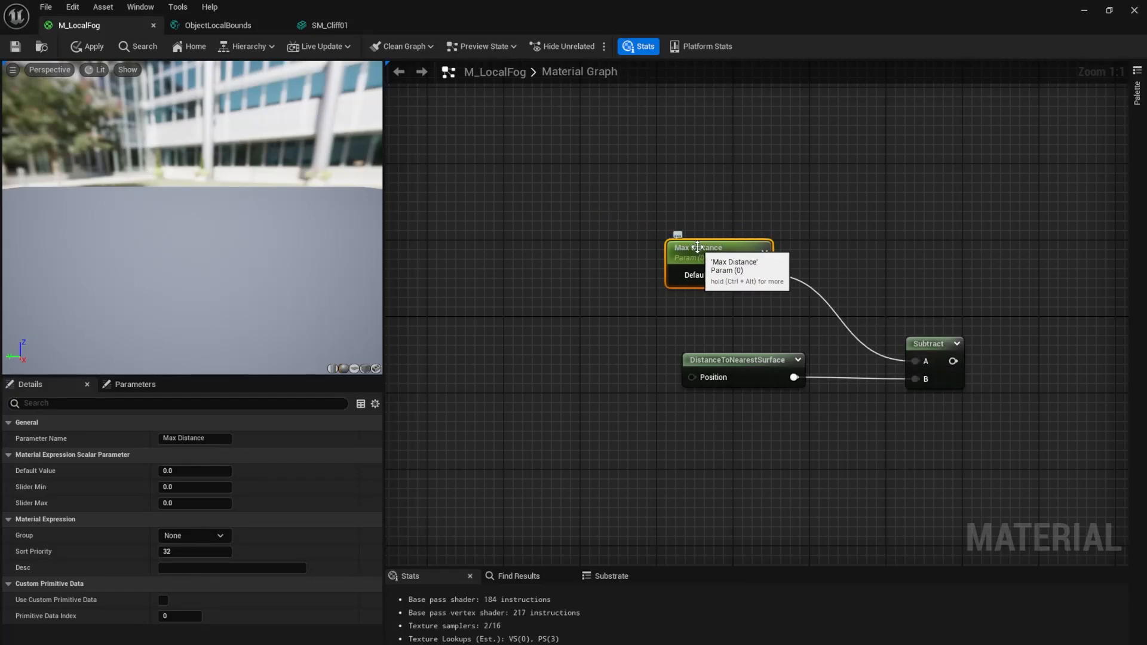
Add a Lerp node above Subtract and connect Max Distance to its A input.
{"action": "right_click_drag", "start_coordinate": [753, 207], "coordinate": [755, 313]}
{"action": "left_click", "coordinate": [848, 249]}
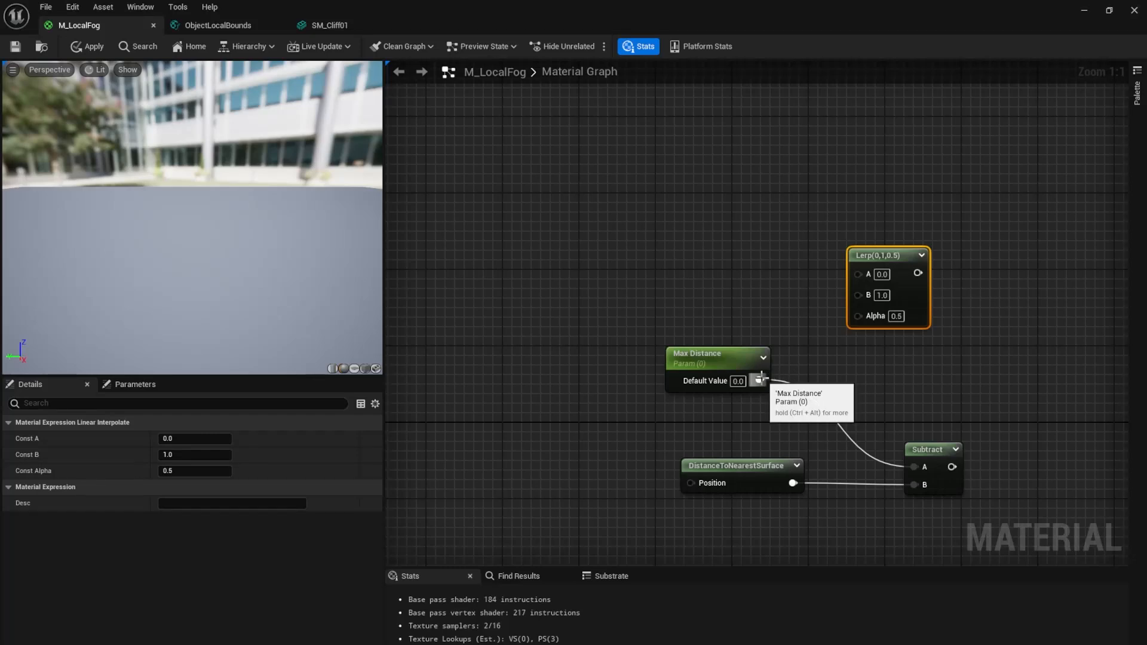
{"action": "left_click_drag", "start_coordinate": [759, 380], "coordinate": [931, 223]}
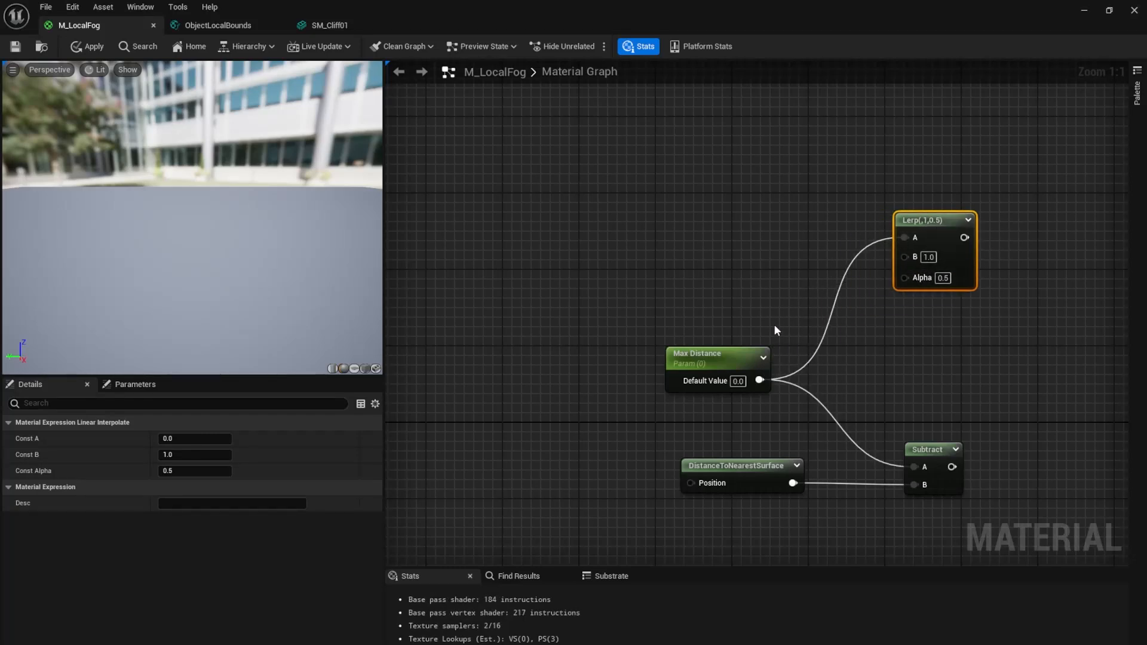
Create a scalar parameter named Edge Hardness above Max Distance and set its default value to 1.
{"action": "right_click_drag", "start_coordinate": [772, 280], "coordinate": [791, 286]}
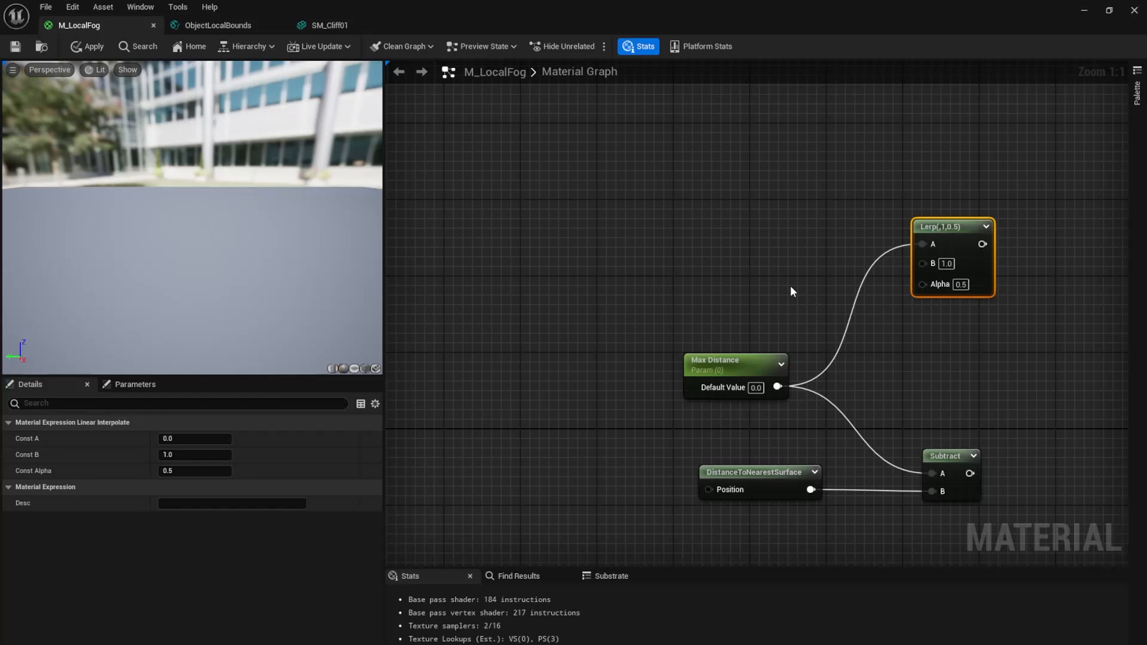
{"action": "left_click", "coordinate": [677, 237]}
{"action": "right_click", "coordinate": [716, 254]}
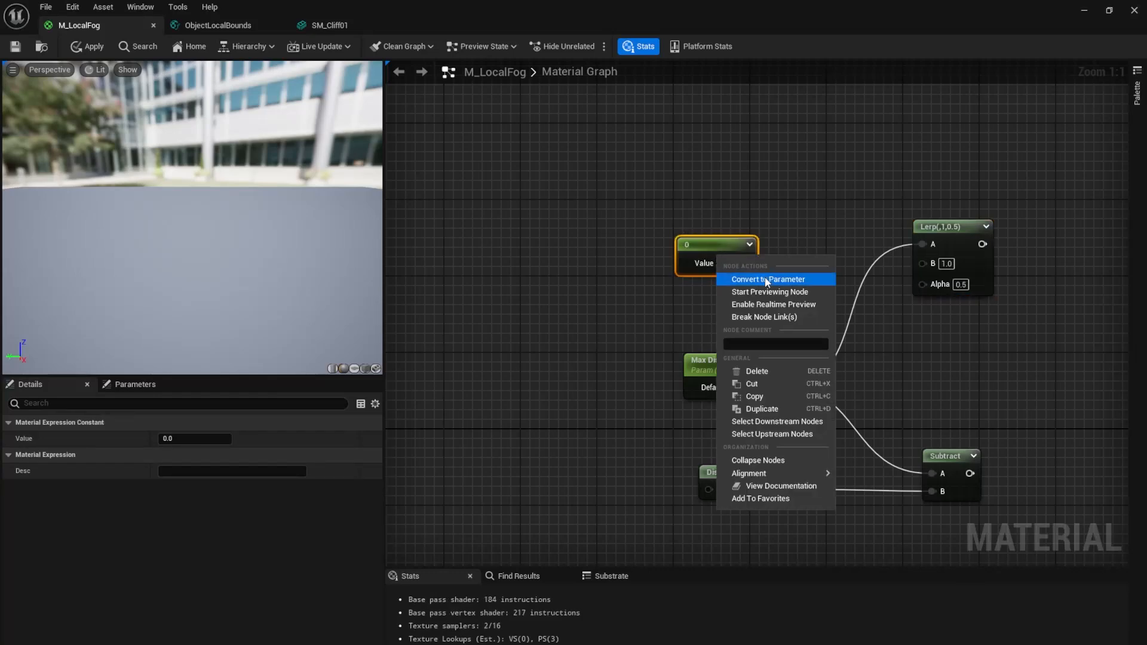
{"action": "left_click", "coordinate": [784, 280]}
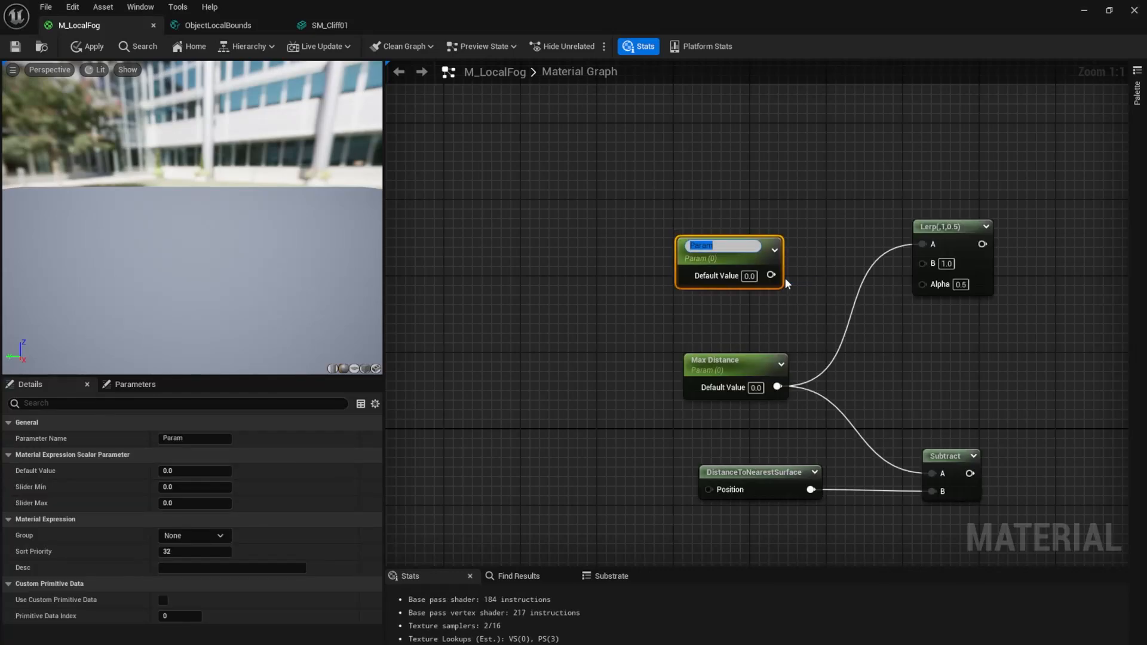
{"action": "type", "text": "Edge Hardness"}
{"action": "key", "text": "Return"}
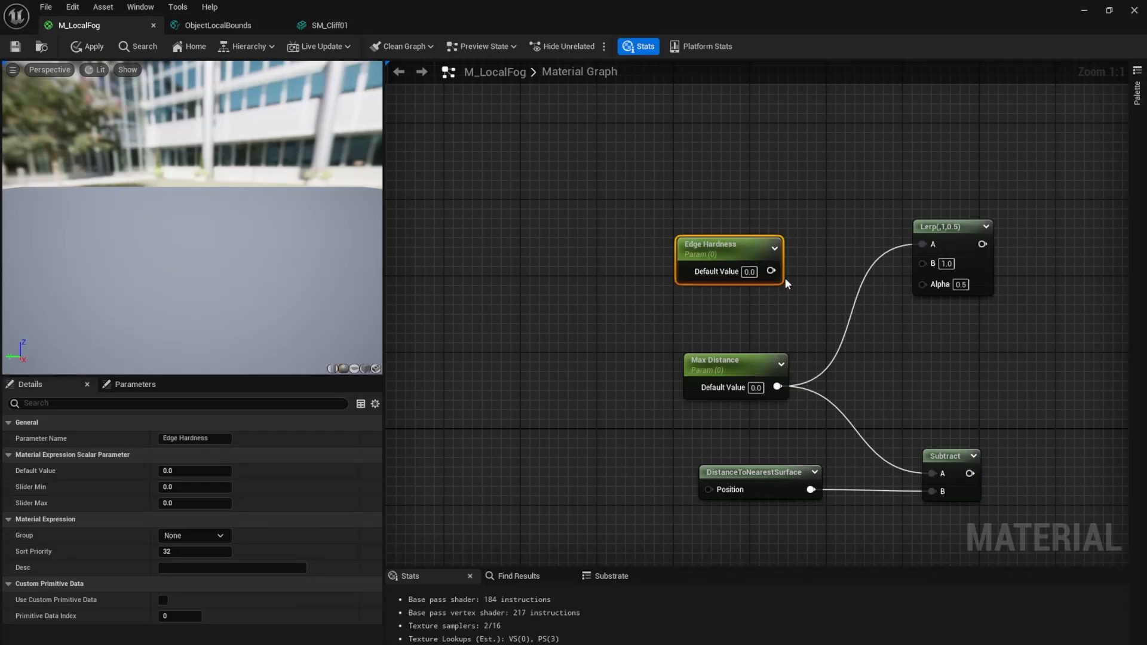
{"action": "left_click", "coordinate": [749, 271]}
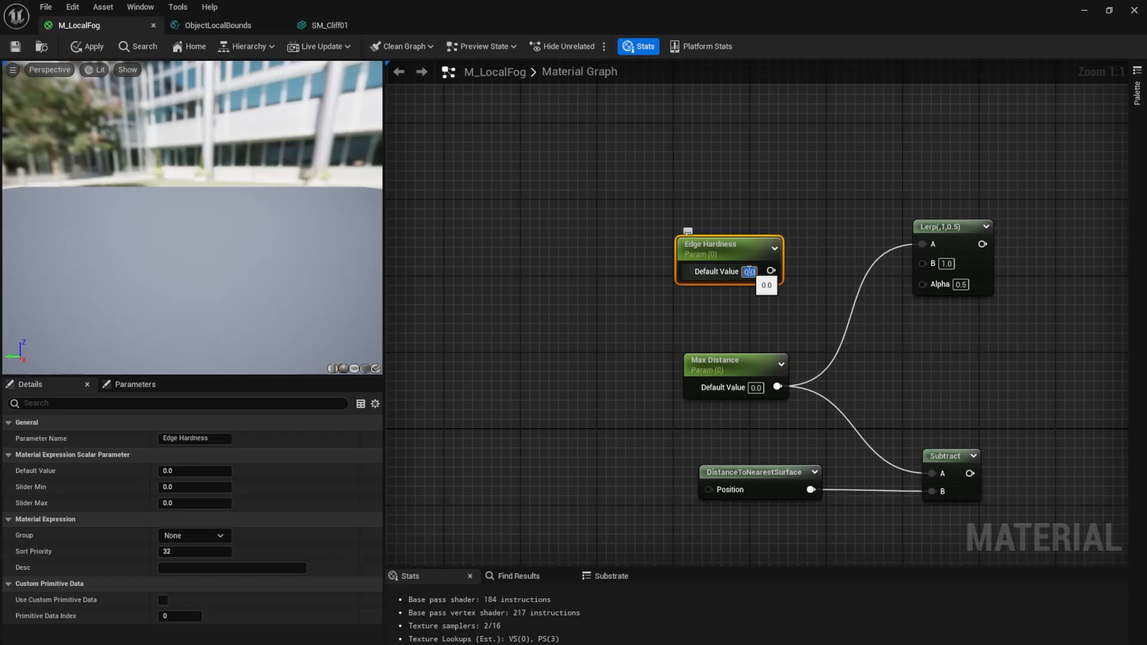
{"action": "type", "text": "1"}
{"action": "key", "text": "Return"}
{"action": "left_click", "coordinate": [786, 166]}
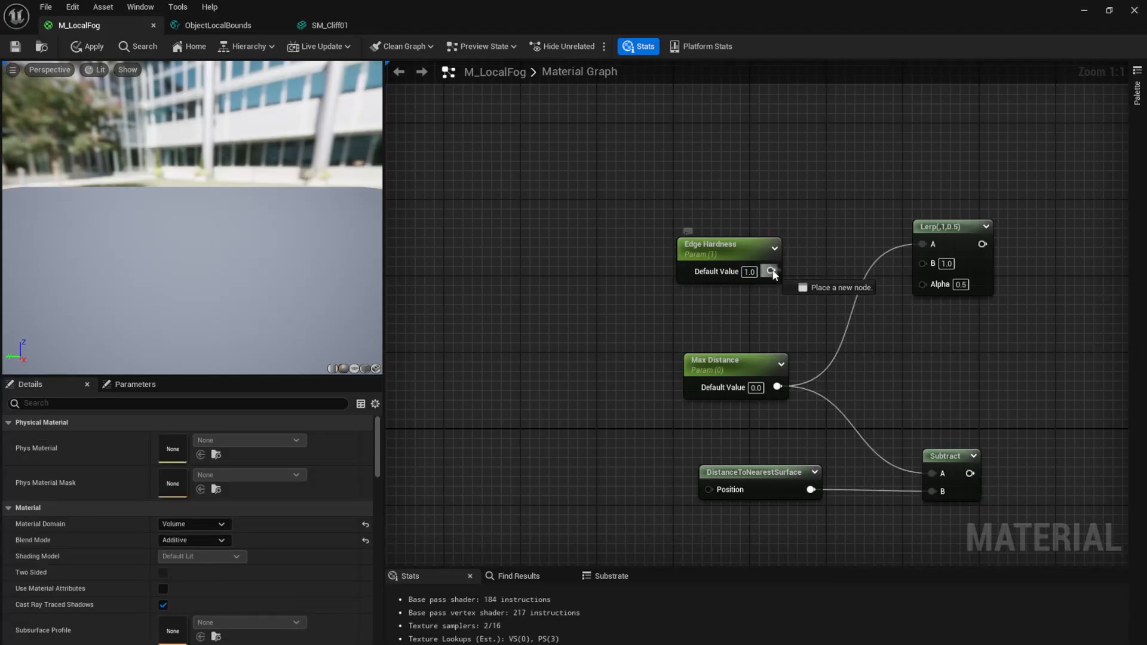
Connect Edge Hardness to the Alpha input of the Lerp and align the parameter above Max Distance.
{"action": "left_click_drag", "start_coordinate": [772, 272], "coordinate": [930, 284]}
{"action": "mouse_move", "coordinate": [723, 254]}
{"action": "left_mouse_down"}
{"action": "mouse_move", "coordinate": [729, 274]}
{"action": "mouse_move", "coordinate": [729, 264]}
{"action": "left_mouse_up"}
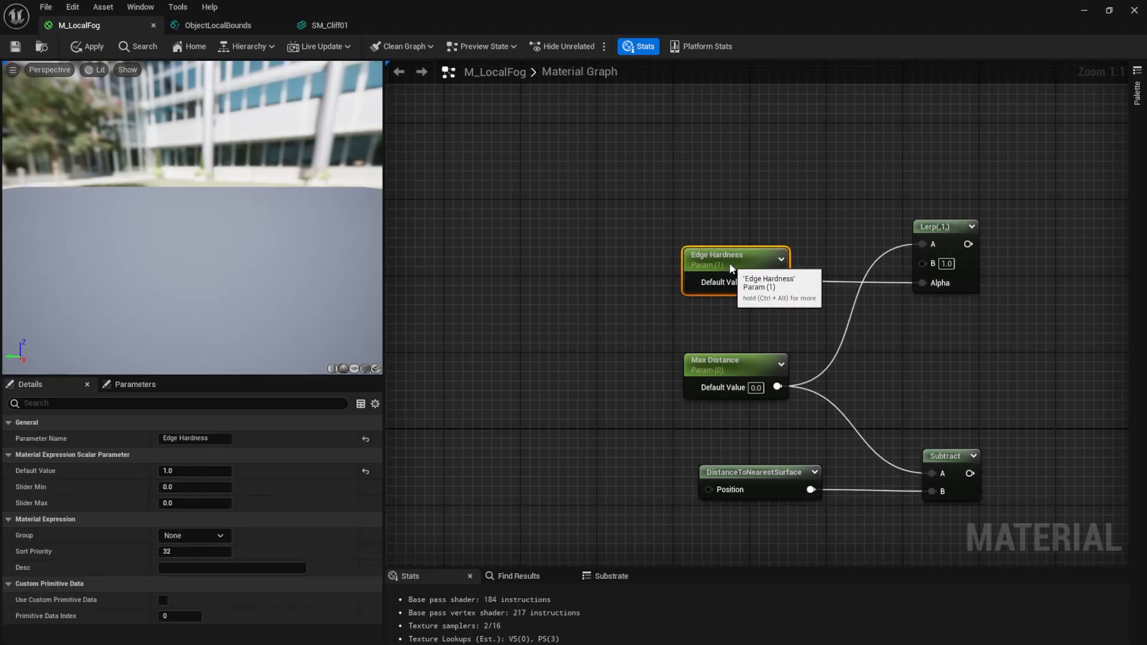
{"action": "left_click", "coordinate": [944, 230]}
Add a Divide node to the right of Lerp and Subtract and connect the Lerp output to its B input.
{"action": "right_click_drag", "start_coordinate": [938, 325], "coordinate": [704, 347]}
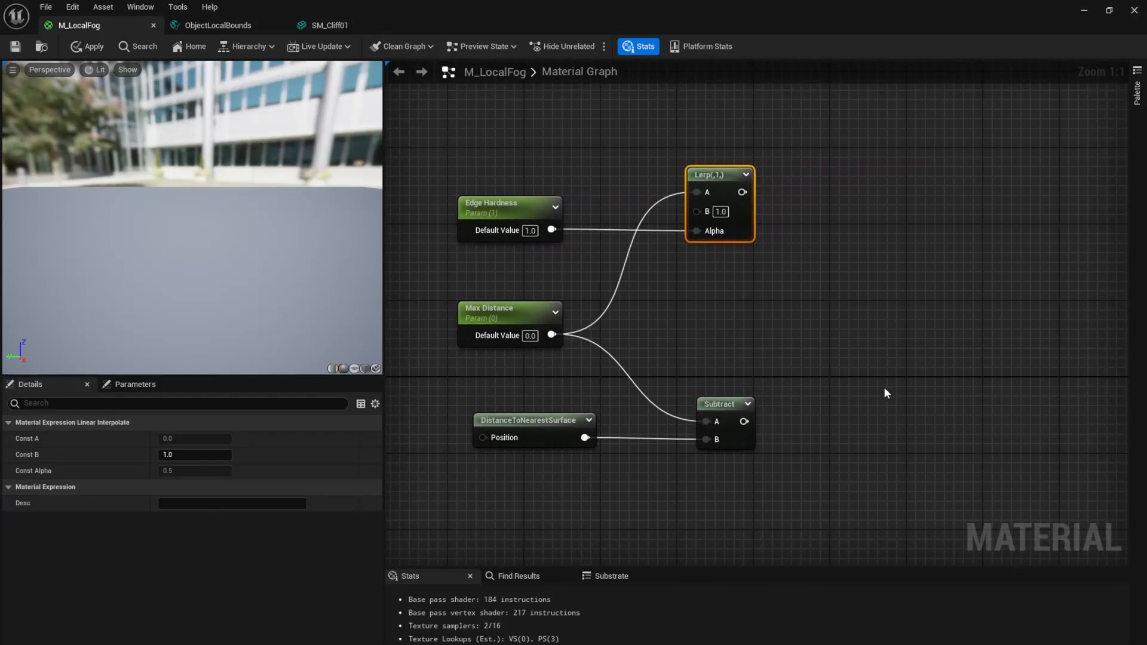
{"action": "left_click", "coordinate": [896, 323]}
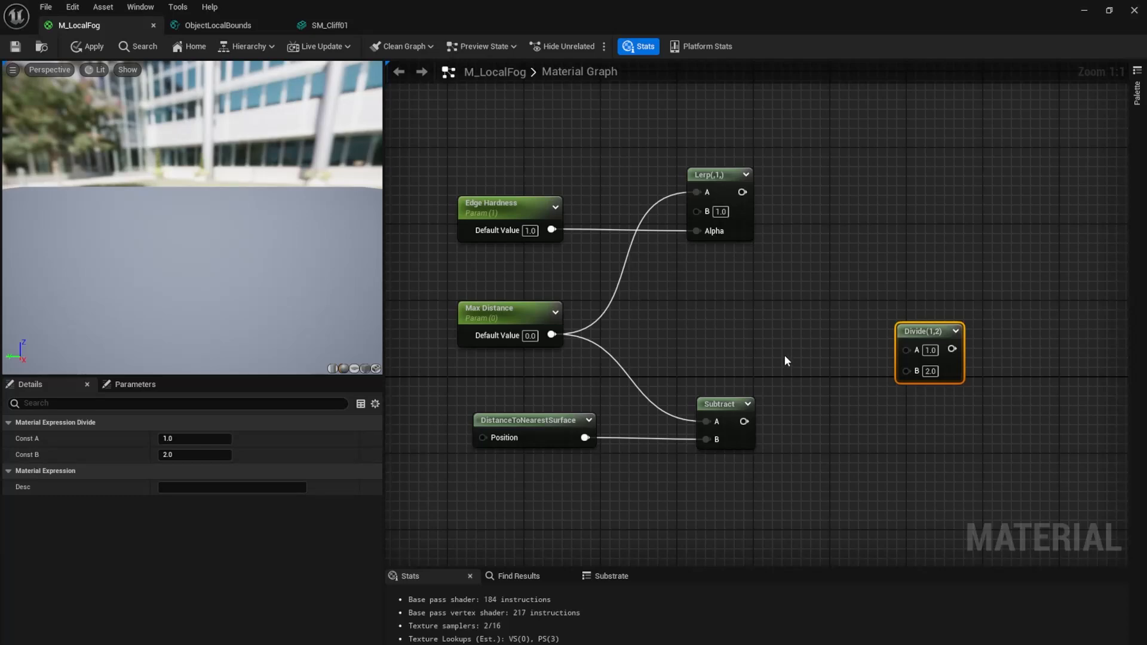
{"action": "left_click_drag", "start_coordinate": [742, 193], "coordinate": [906, 369]}
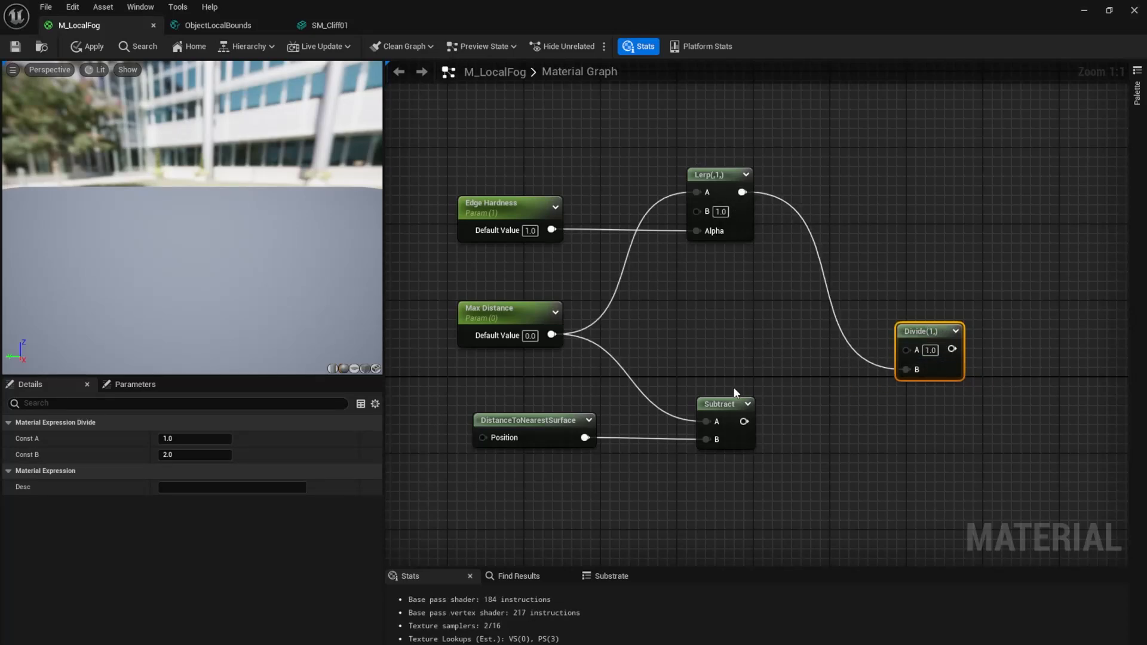
Connect the Subtract output to the Divide node's A input and move Max Distance closer to DistanceToNearestSurface.
{"action": "left_click_drag", "start_coordinate": [748, 116], "coordinate": [677, 252]}
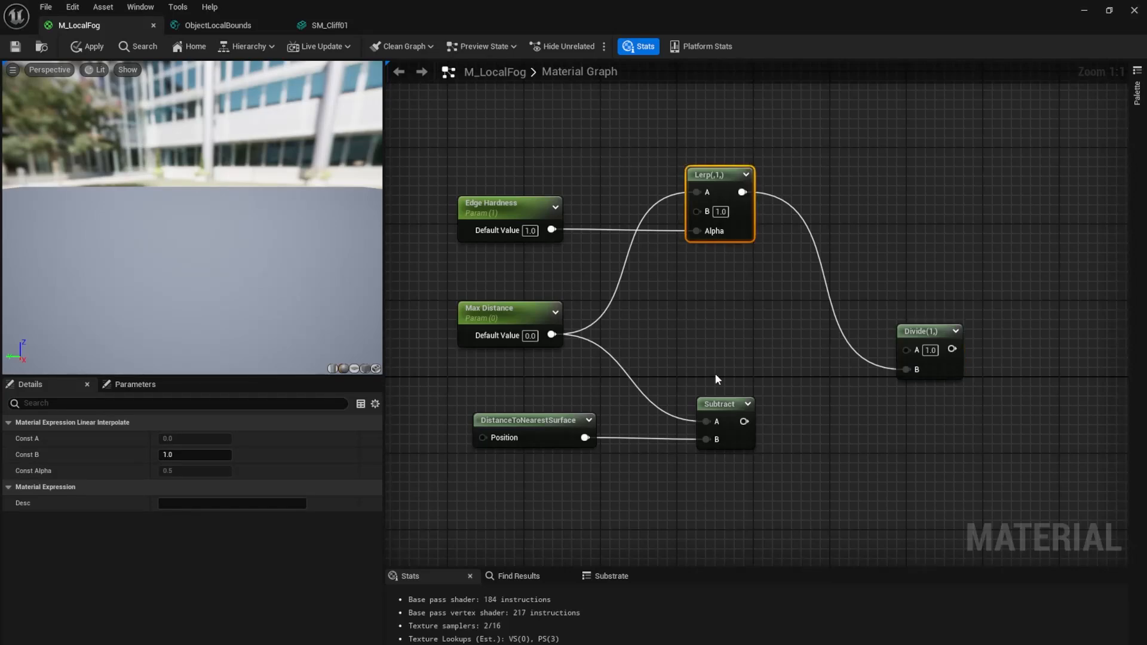
{"action": "left_click_drag", "start_coordinate": [742, 423], "coordinate": [910, 350]}
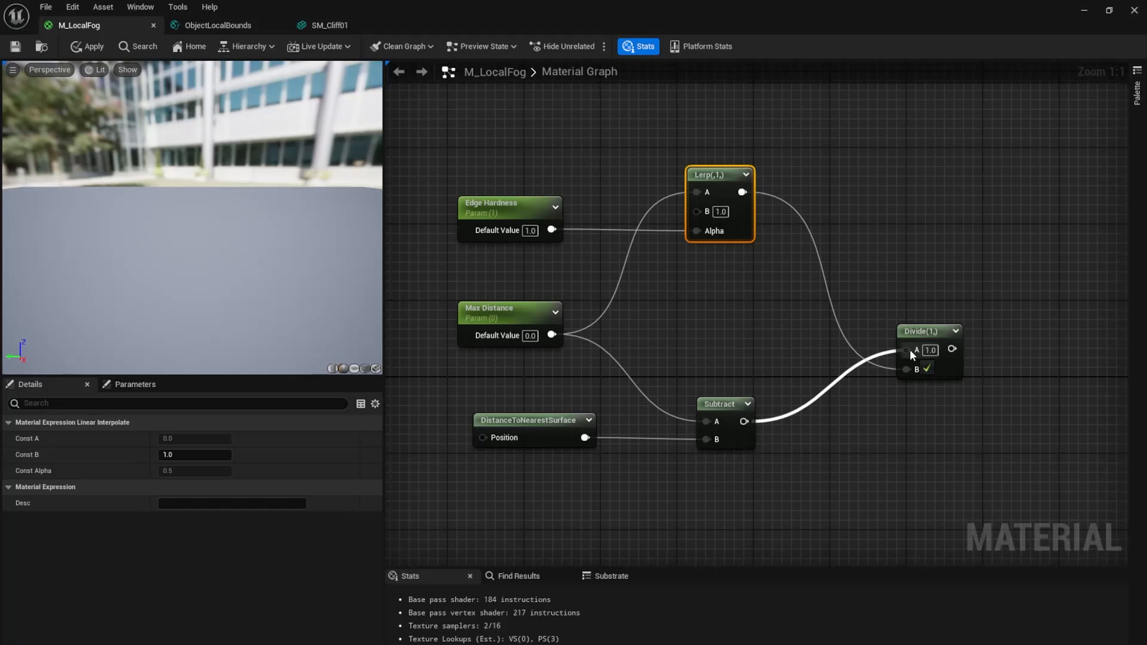
{"action": "left_click_drag", "start_coordinate": [494, 311], "coordinate": [514, 339]}
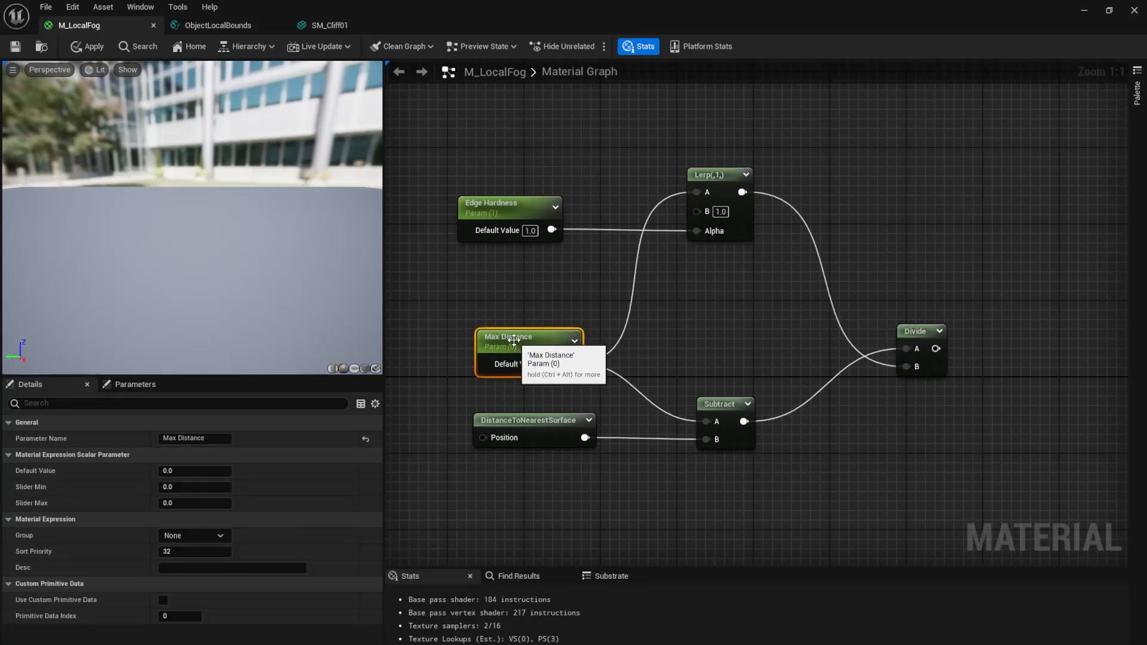
{"action": "left_click", "coordinate": [525, 422]}
{"action": "left_click_drag", "start_coordinate": [917, 332], "coordinate": [907, 329]}
Connect the Divide output to the B input of the Add node.
{"action": "right_click_drag", "start_coordinate": [954, 291], "coordinate": [770, 148]}
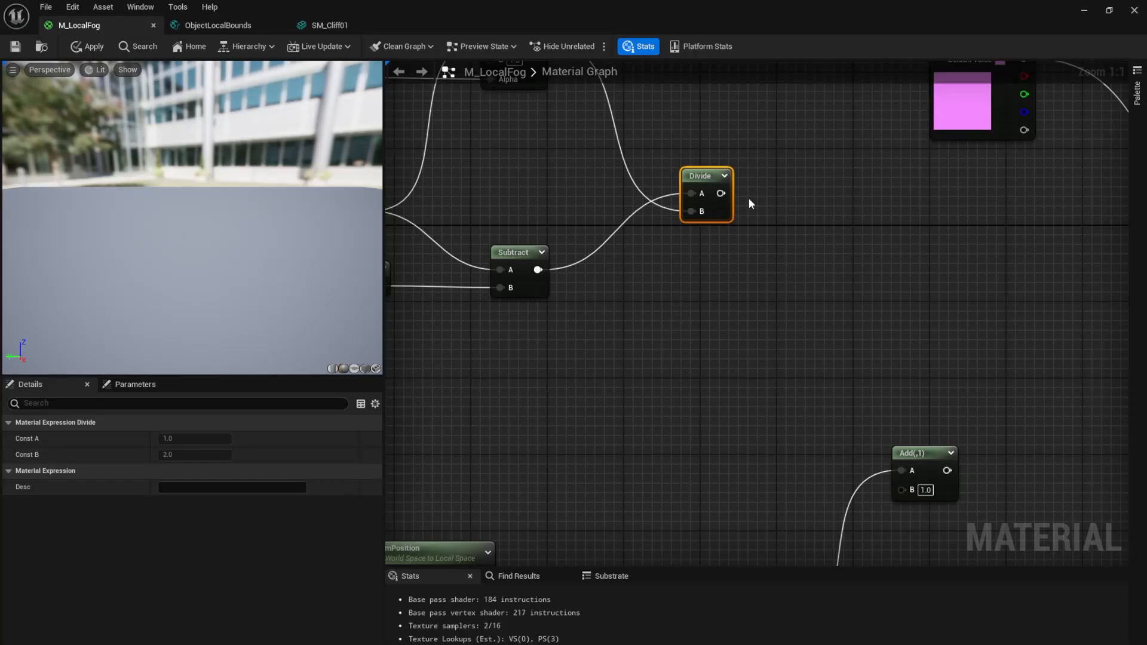
{"action": "left_click_drag", "start_coordinate": [720, 193], "coordinate": [905, 490]}
{"action": "scroll", "coordinate": [848, 378], "scroll_direction": "down", "scroll_amount": 1}
{"action": "right_click_drag", "start_coordinate": [833, 401], "coordinate": [880, 408]}
{"action": "scroll", "coordinate": [880, 408], "scroll_direction": "down", "scroll_amount": 1}
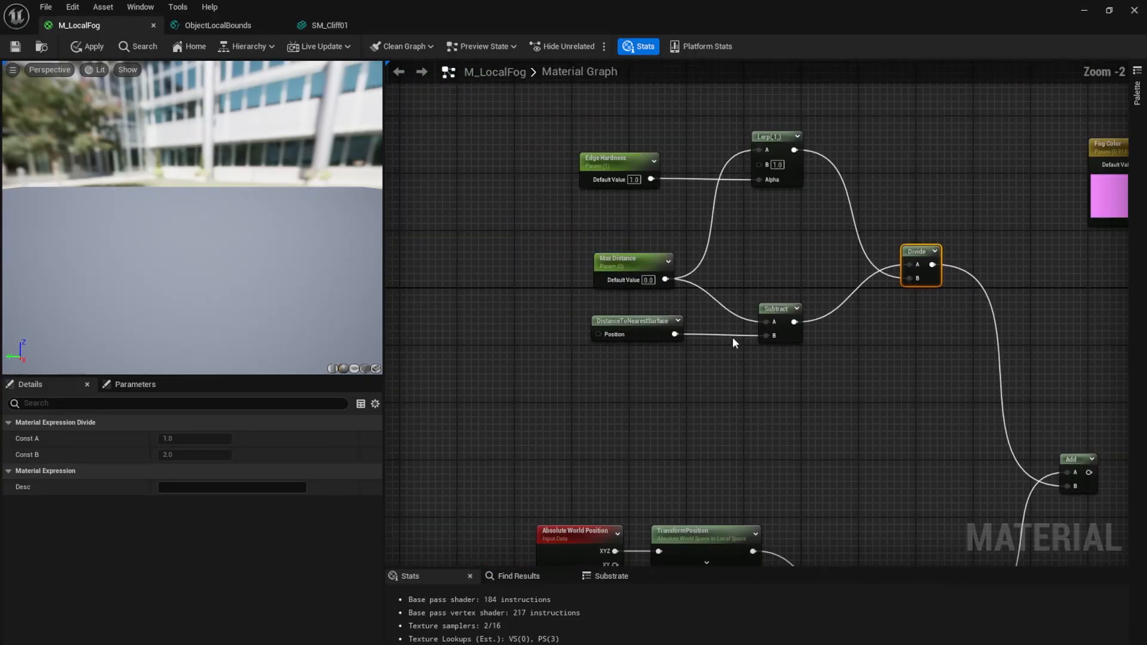
Tighten the layout of the distance-fade nodes, bringing Edge Hardness and Lerp closer to Subtract, and shift the whole group away from Add.
{"action": "left_click_drag", "start_coordinate": [515, 109], "coordinate": [795, 347]}
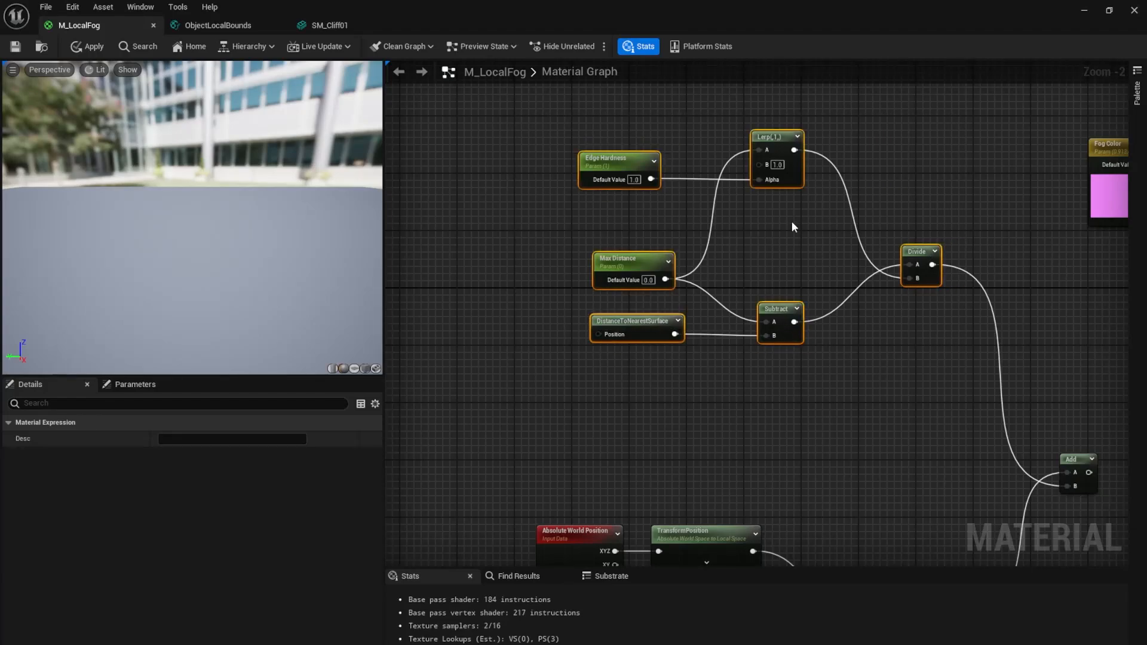
{"action": "left_click_drag", "start_coordinate": [525, 98], "coordinate": [805, 188]}
{"action": "left_click_drag", "start_coordinate": [775, 141], "coordinate": [783, 193]}
{"action": "left_click", "coordinate": [783, 320]}
{"action": "left_click_drag", "start_coordinate": [783, 320], "coordinate": [784, 298]}
{"action": "right_click_drag", "start_coordinate": [784, 299], "coordinate": [761, 276]}
{"action": "left_click_drag", "start_coordinate": [900, 127], "coordinate": [615, 332]}
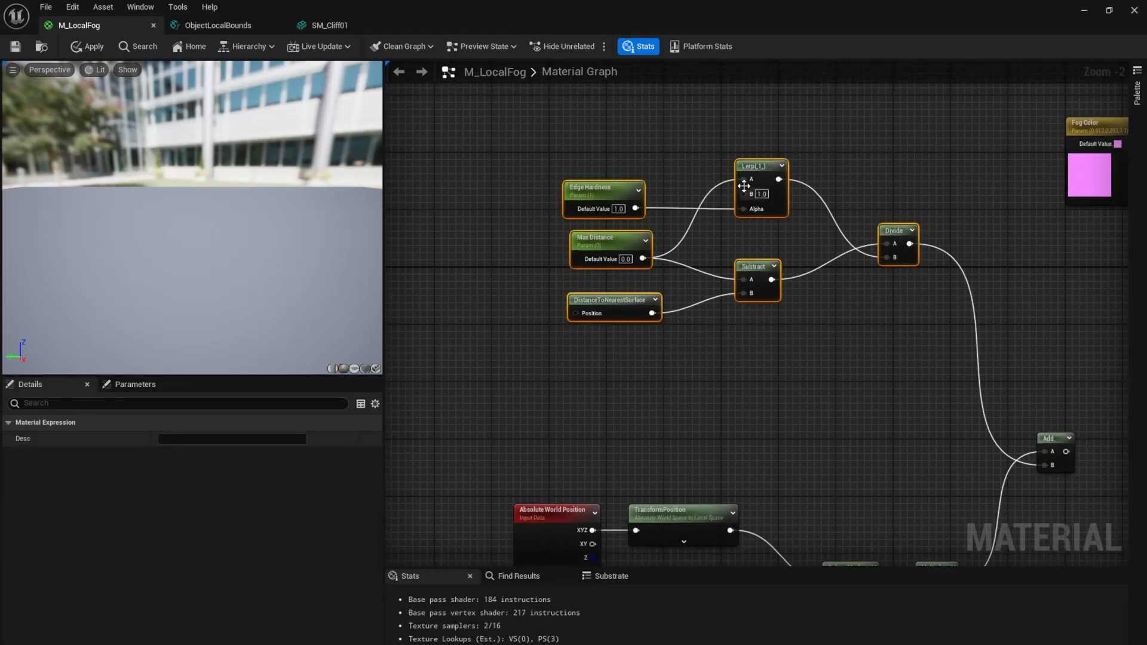
{"action": "left_click_drag", "start_coordinate": [740, 181], "coordinate": [670, 211]}
Add a Multiply node after Add, with the Add output feeding its A input.
{"action": "right_click_drag", "start_coordinate": [760, 340], "coordinate": [751, 117]}
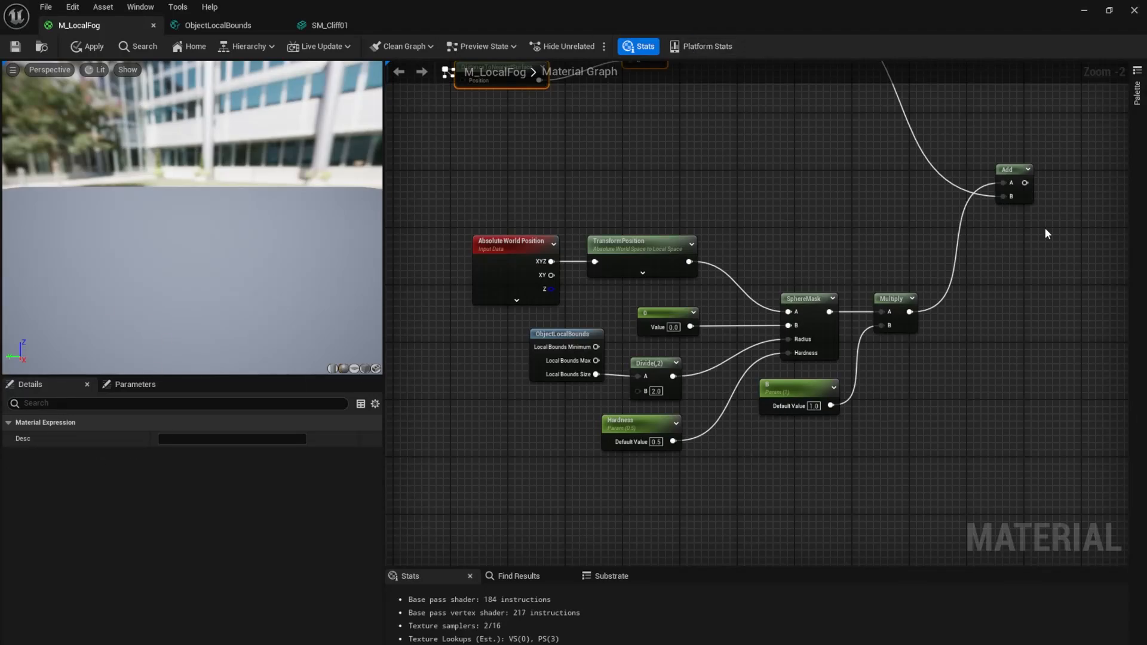
{"action": "right_click_drag", "start_coordinate": [685, 412], "coordinate": [734, 339]}
{"action": "left_click_drag", "start_coordinate": [733, 336], "coordinate": [829, 340]}
{"action": "type", "text": "multipl"}
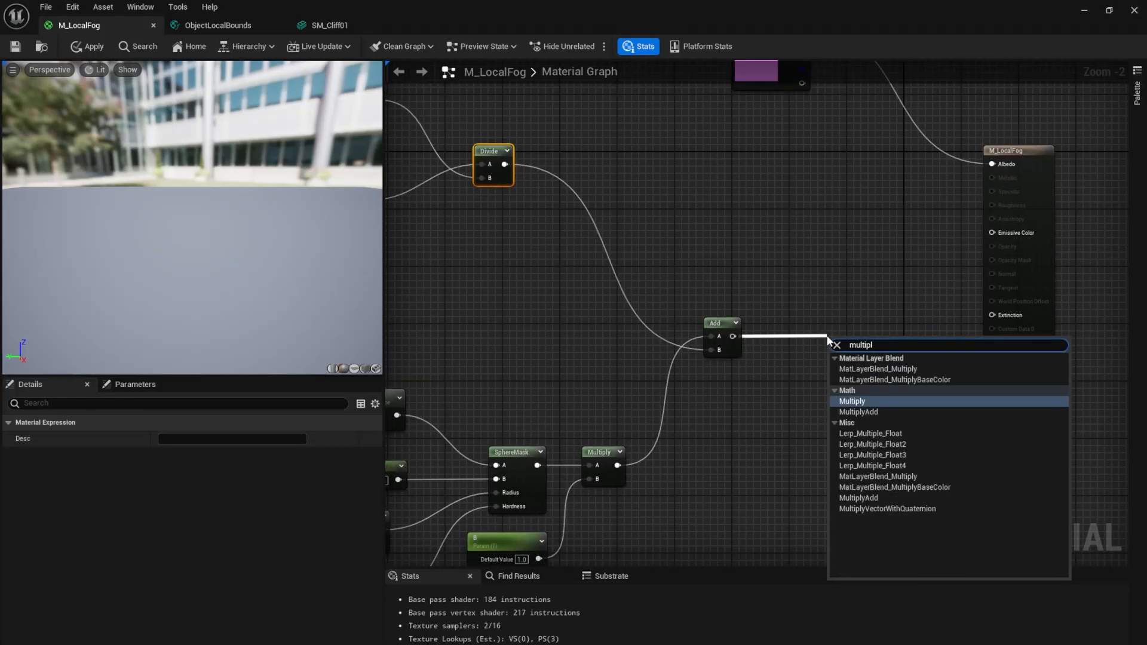
{"action": "key", "text": "Return"}
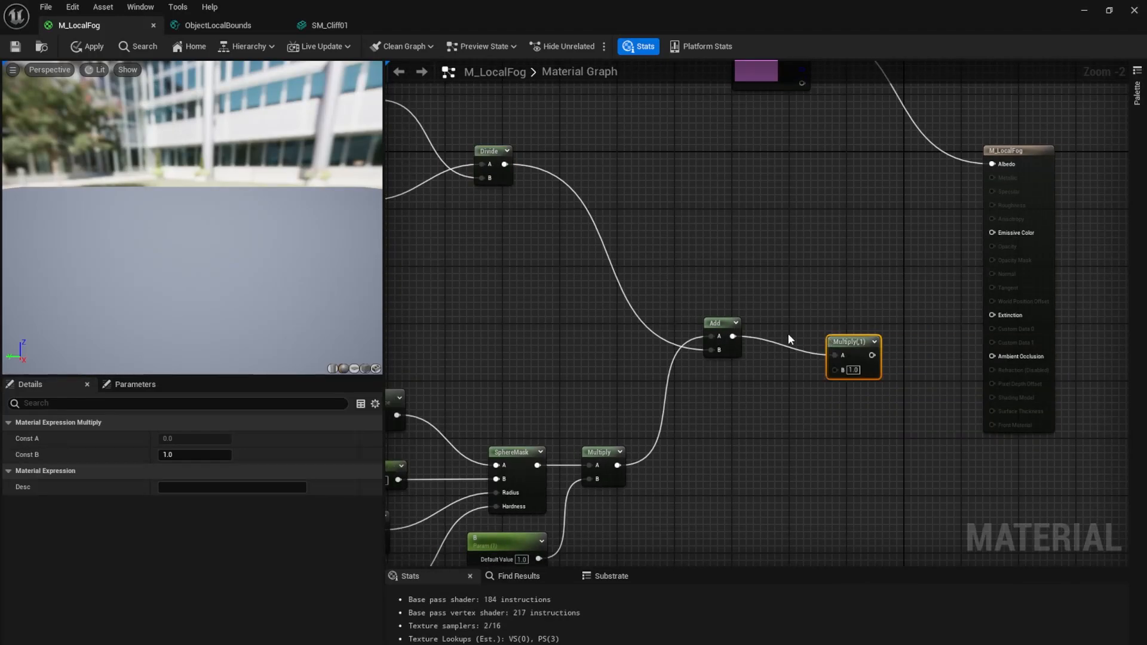
Create a scalar parameter named Extinction below the new Multiply node and set its default value to 1.
{"action": "left_click", "coordinate": [760, 437]}
{"action": "right_click", "coordinate": [769, 452]}
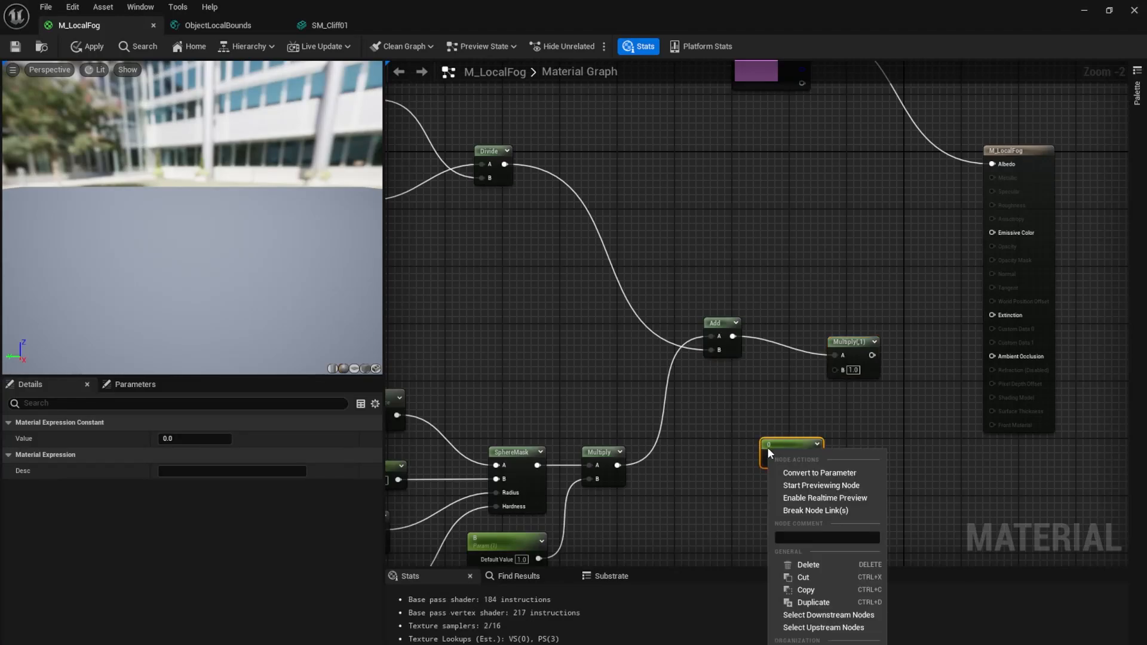
{"action": "left_click", "coordinate": [814, 472]}
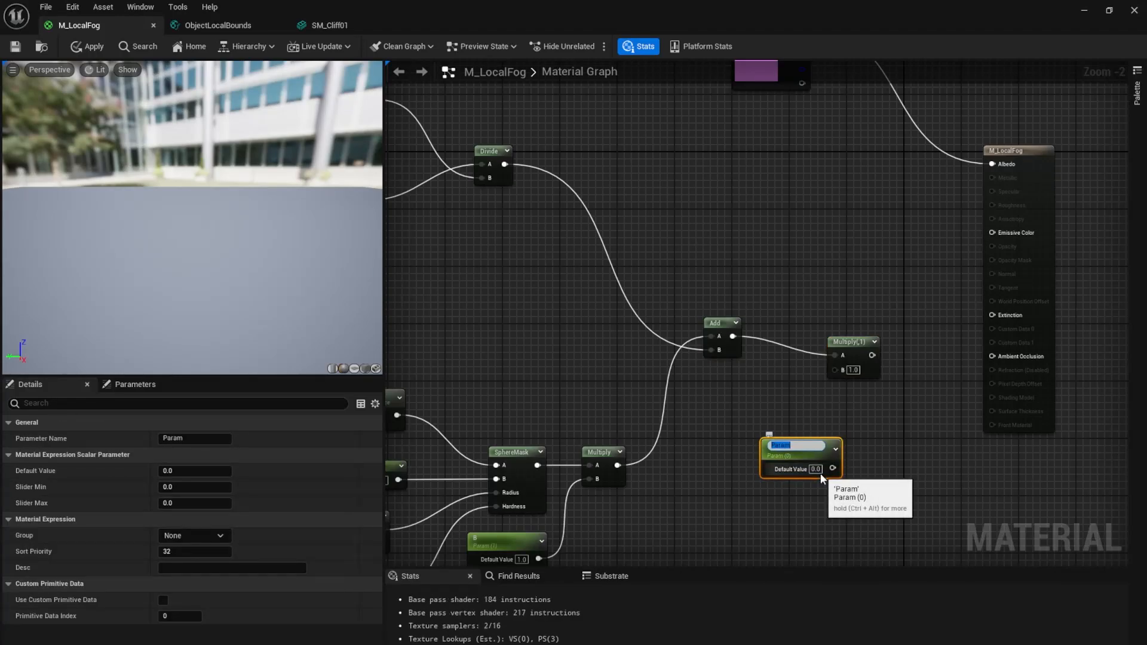
{"action": "type", "text": "Extinction"}
{"action": "key", "text": "Return"}
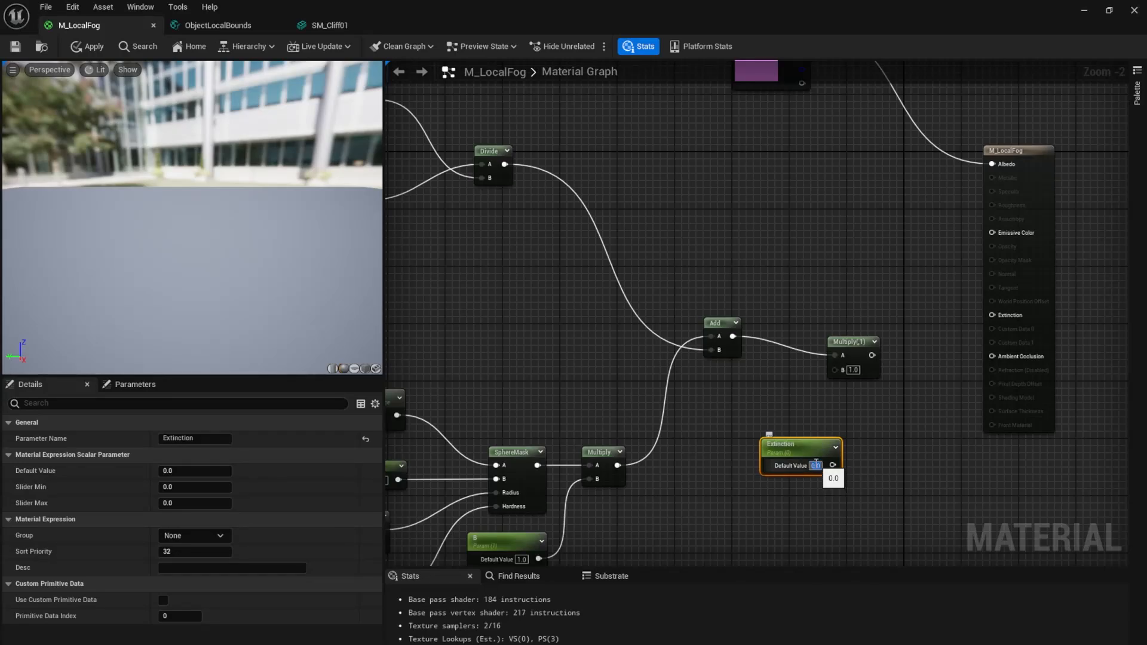
{"action": "left_click", "coordinate": [844, 450]}
Connect Extinction to the new Multiply node's B input and the Multiply output to the material's Extinction input.
{"action": "left_click_drag", "start_coordinate": [833, 466], "coordinate": [835, 370]}
{"action": "left_click_drag", "start_coordinate": [826, 445], "coordinate": [782, 417]}
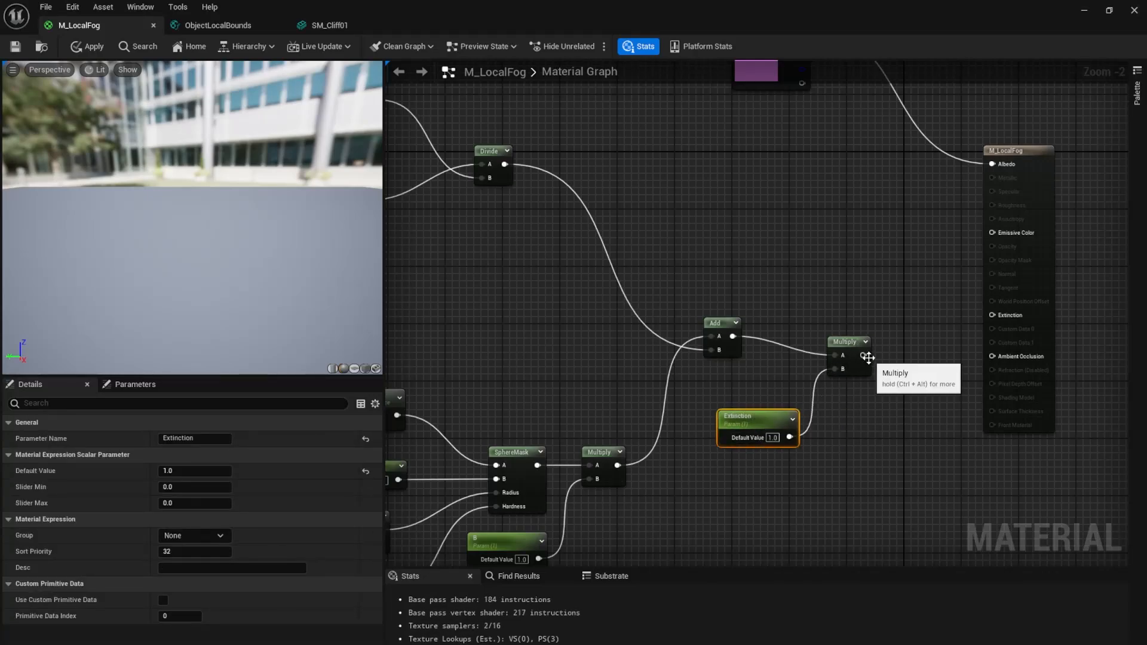
{"action": "left_click_drag", "start_coordinate": [863, 355], "coordinate": [1006, 317]}
Move the distance-fade node group down closer to the sphere-mask group.
{"action": "right_click_drag", "start_coordinate": [664, 346], "coordinate": [969, 354]}
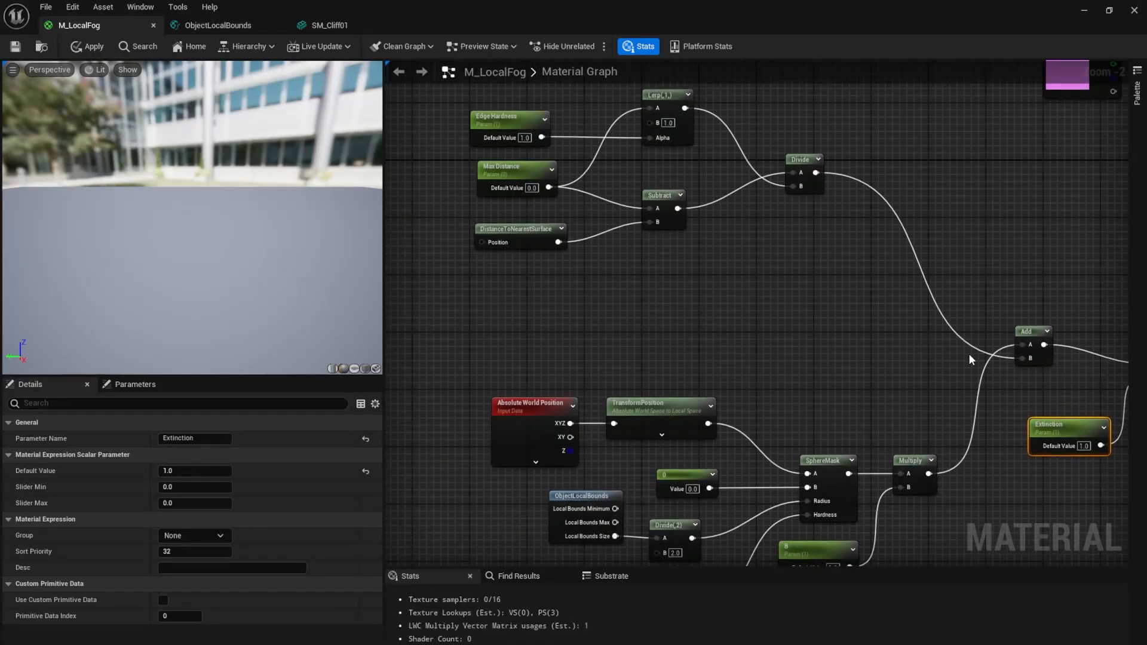
{"action": "scroll", "coordinate": [969, 354], "scroll_direction": "down", "scroll_amount": 2}
{"action": "right_click_drag", "start_coordinate": [804, 332], "coordinate": [764, 337]}
{"action": "left_click_drag", "start_coordinate": [561, 160], "coordinate": [883, 324]}
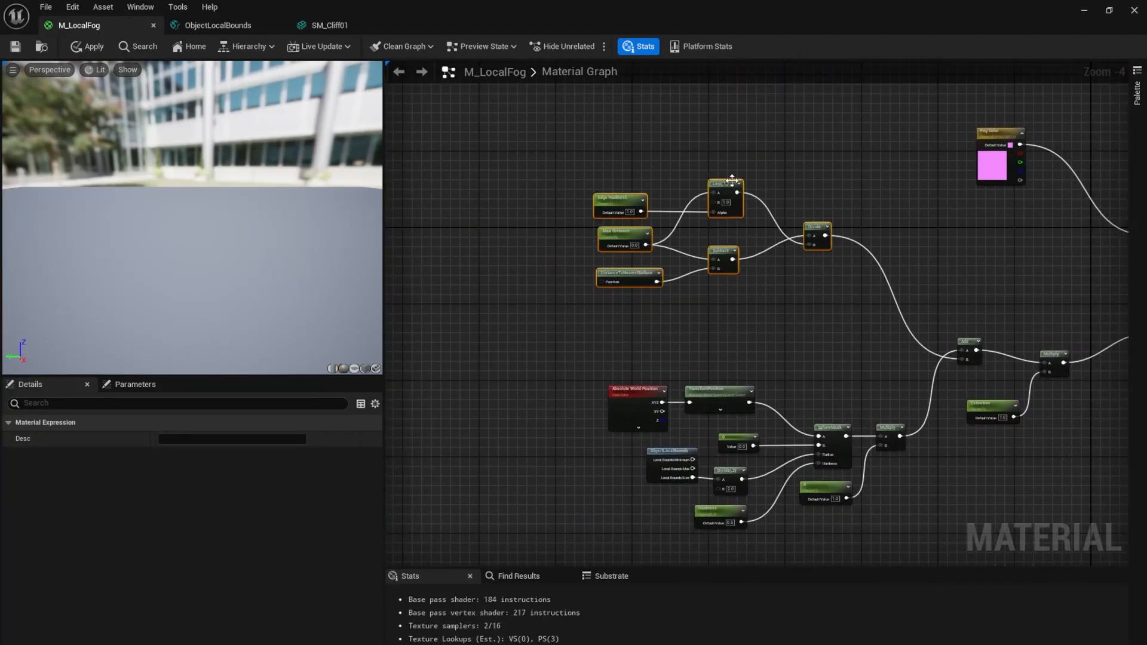
{"action": "left_click_drag", "start_coordinate": [730, 185], "coordinate": [740, 209]}
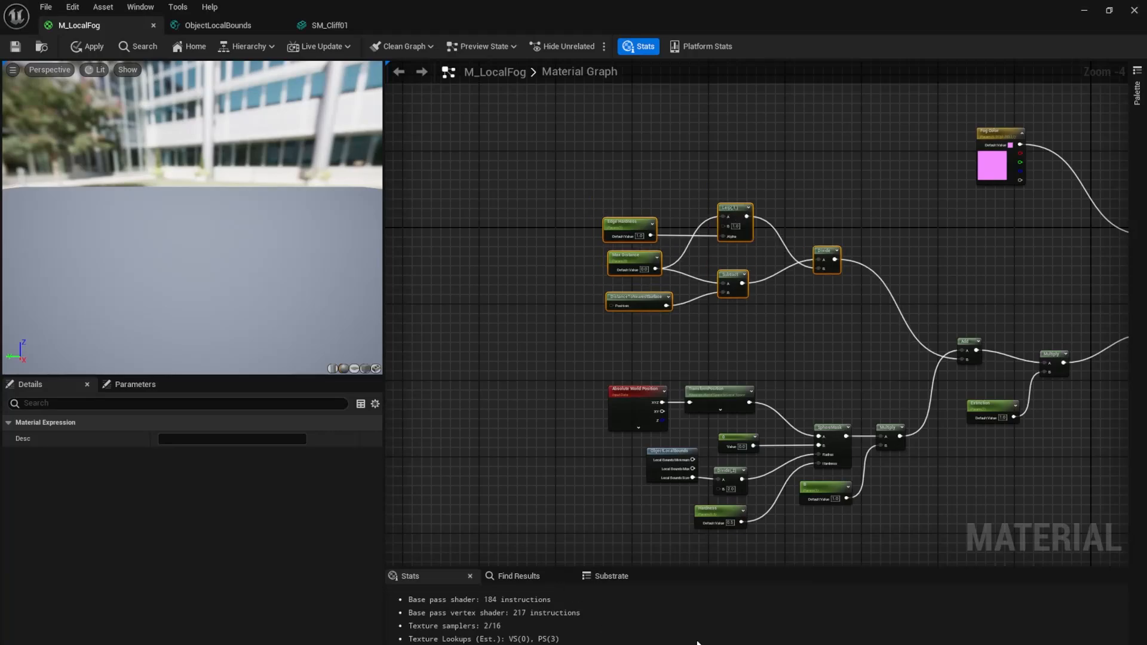
Shift the sphere-mask group and the distance-fade group further away from the Add node to space out the graph.
{"action": "left_click_drag", "start_coordinate": [903, 374], "coordinate": [646, 580]}
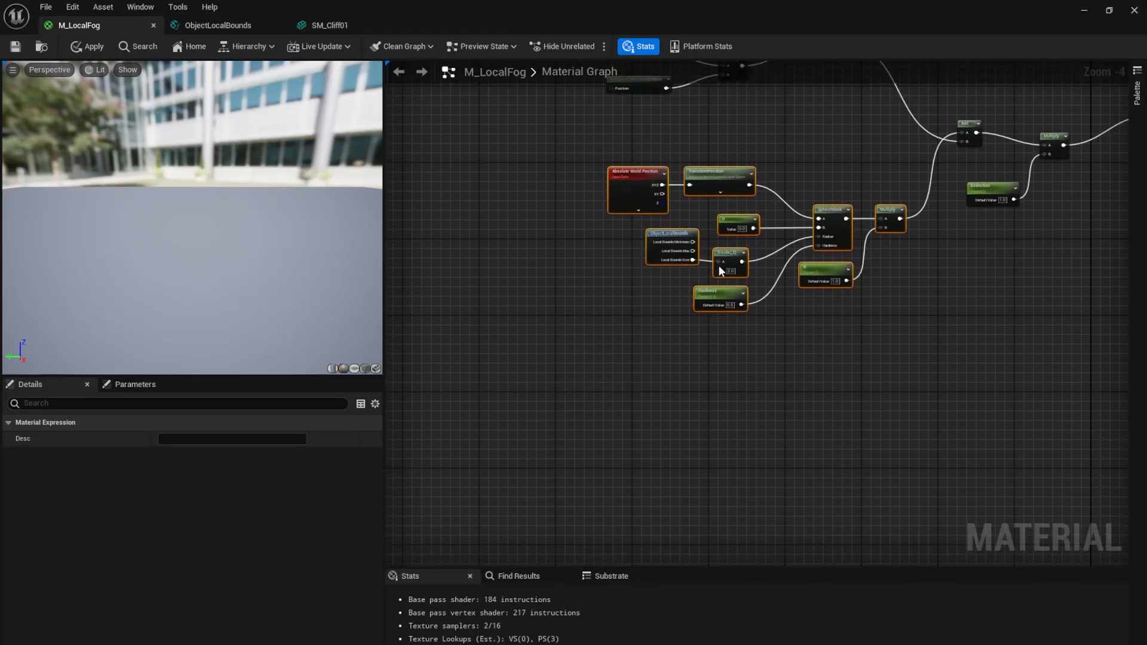
{"action": "right_click_drag", "start_coordinate": [779, 194], "coordinate": [851, 321]}
{"action": "left_click_drag", "start_coordinate": [794, 299], "coordinate": [698, 292]}
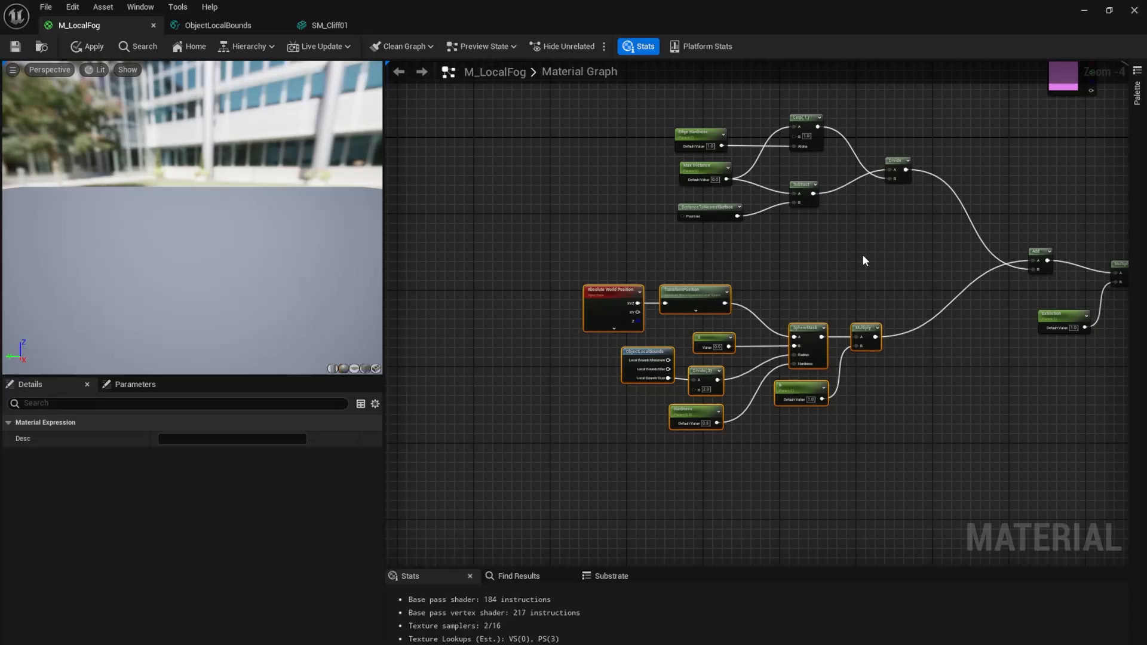
{"action": "right_click_drag", "start_coordinate": [624, 106], "coordinate": [598, 147]}
{"action": "left_click_drag", "start_coordinate": [594, 144], "coordinate": [867, 256]}
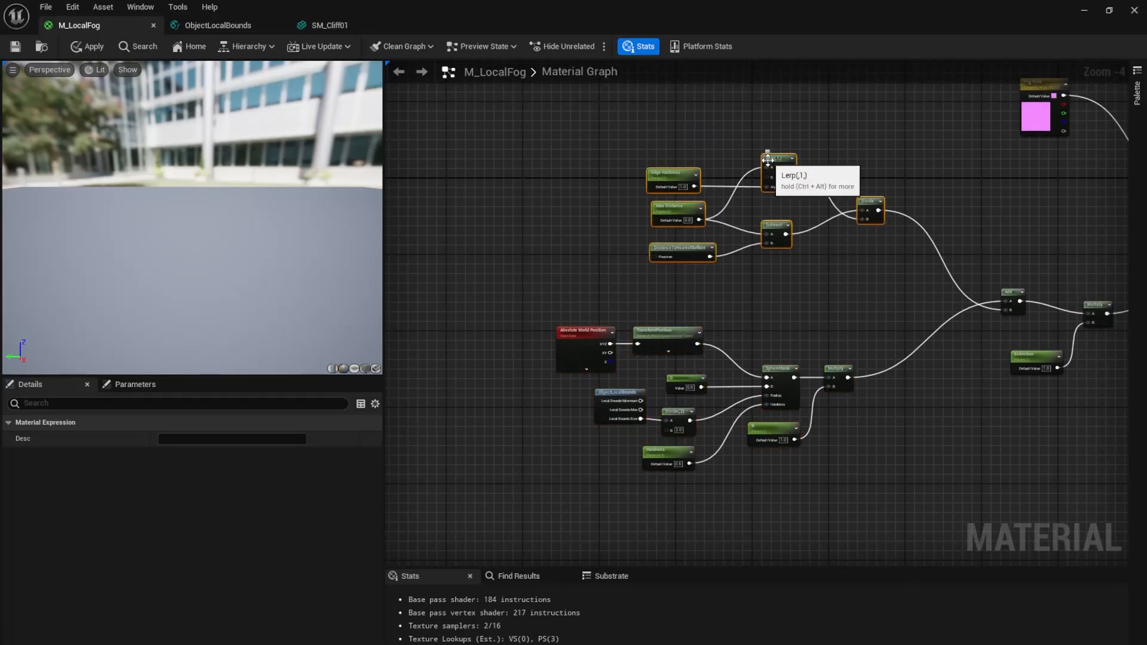
{"action": "left_click_drag", "start_coordinate": [768, 191], "coordinate": [721, 186]}
{"action": "left_click", "coordinate": [933, 175]}
{"action": "right_click_drag", "start_coordinate": [933, 175], "coordinate": [816, 193]}
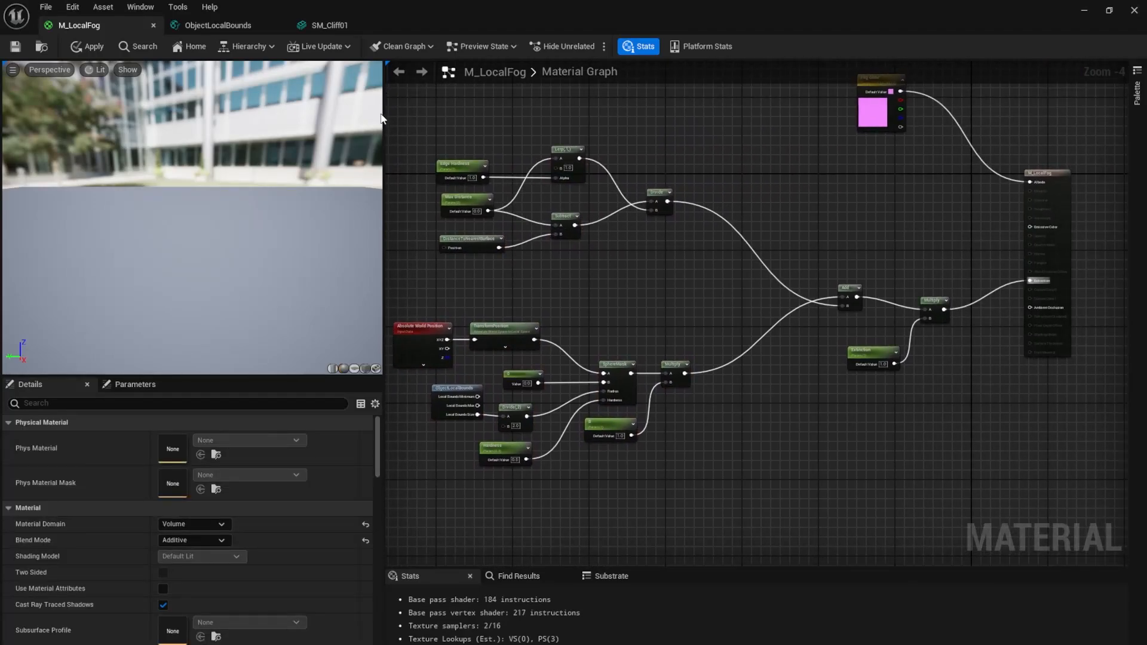
Apply the changes to M_LocalFog and save the material.
{"action": "left_click", "coordinate": [78, 47]}
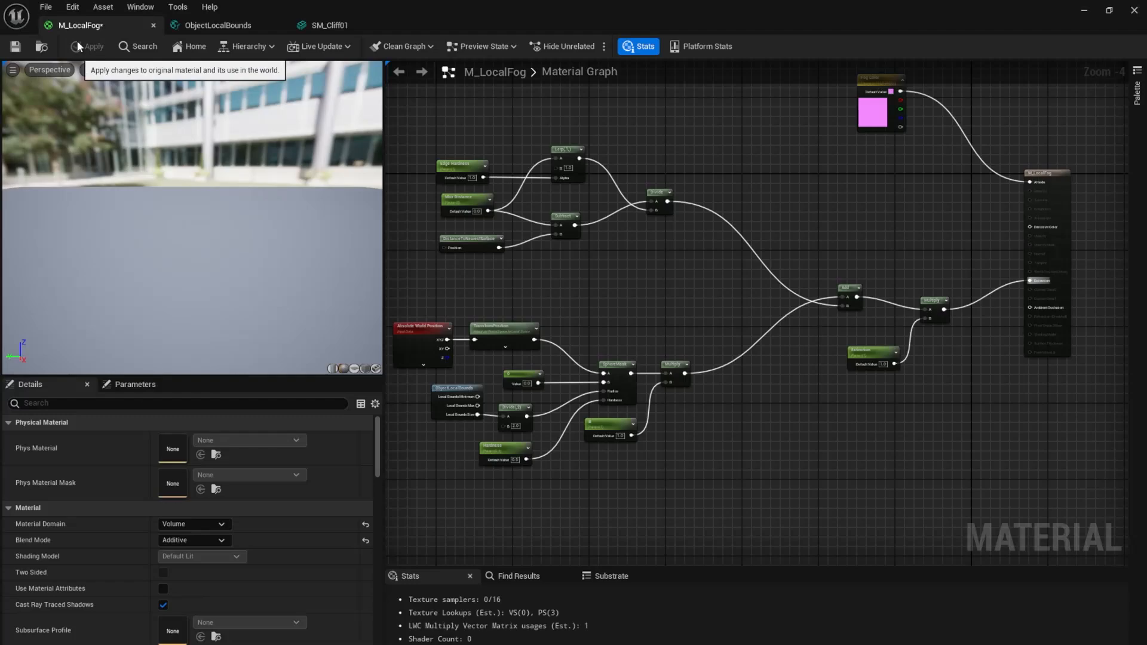
{"action": "left_click", "coordinate": [17, 47]}
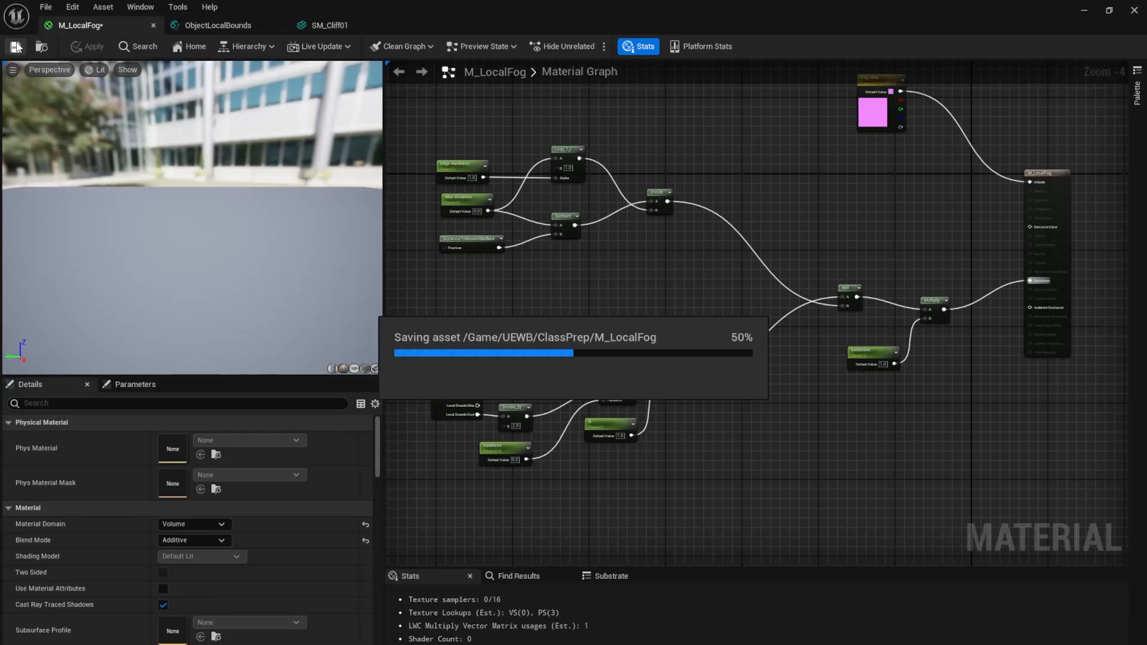
Close ObjectLocalBounds without applying its changes, close SM_Cliff01, and minimize the material editor.
{"action": "left_click", "coordinate": [279, 25]}
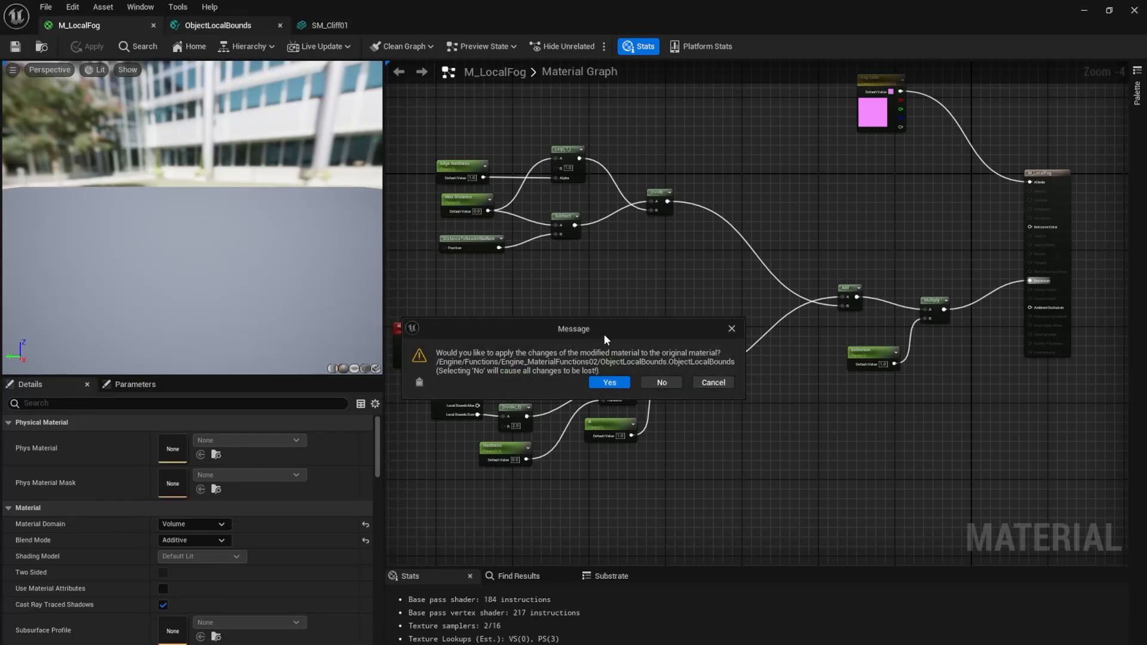
{"action": "left_click", "coordinate": [652, 386]}
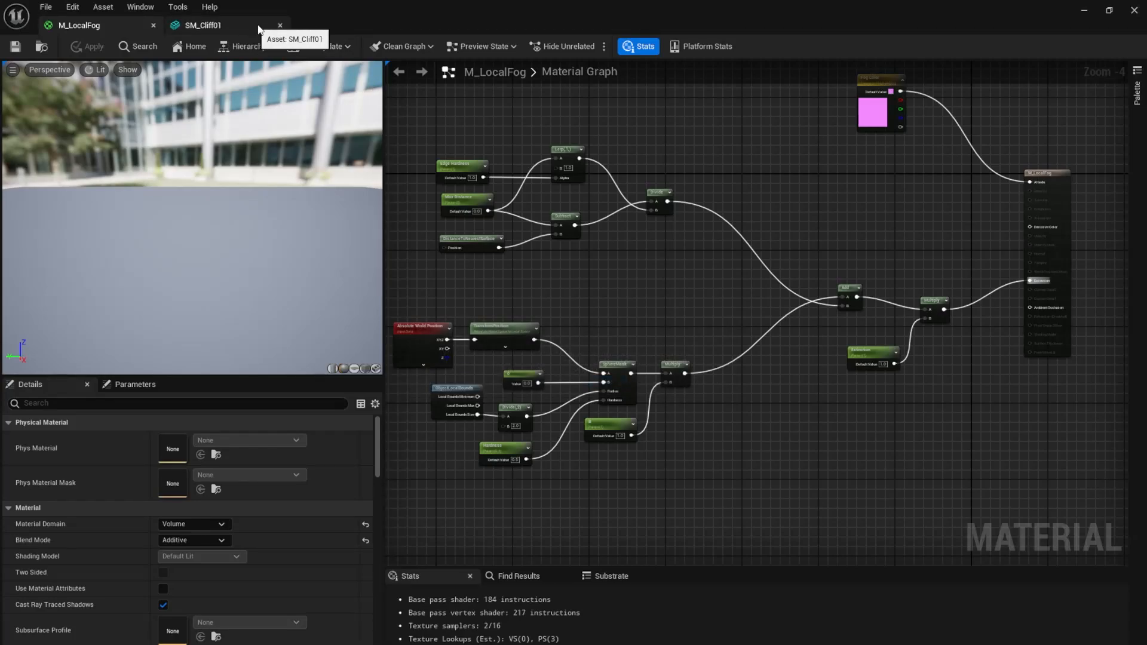
{"action": "left_click", "coordinate": [279, 25]}
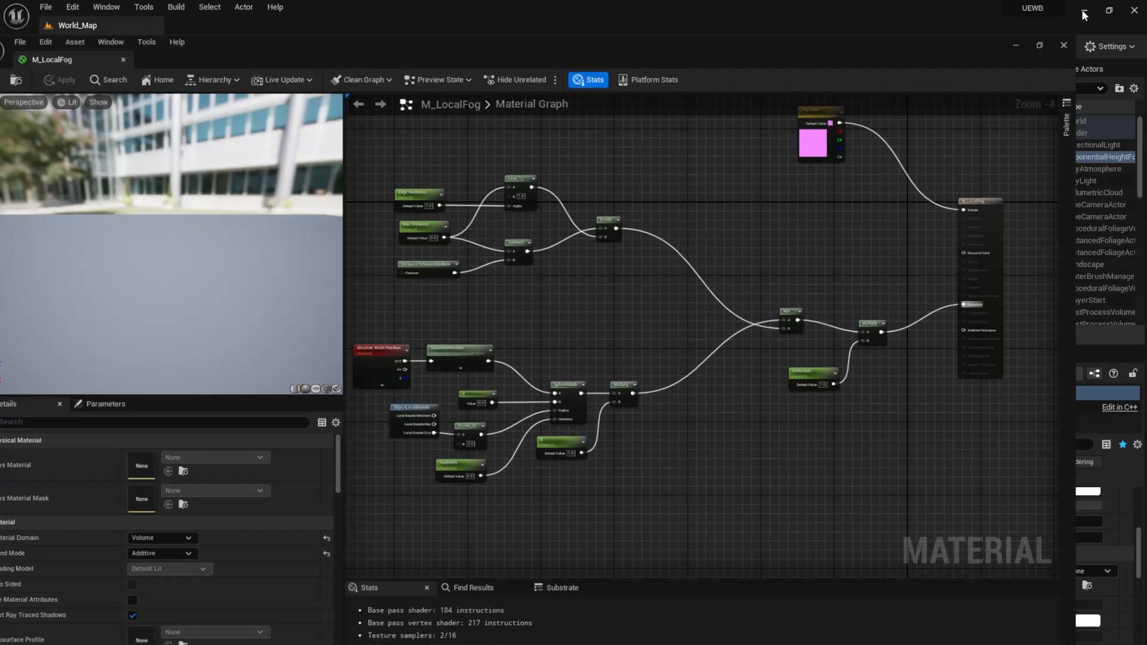
{"action": "left_click", "coordinate": [1082, 11]}
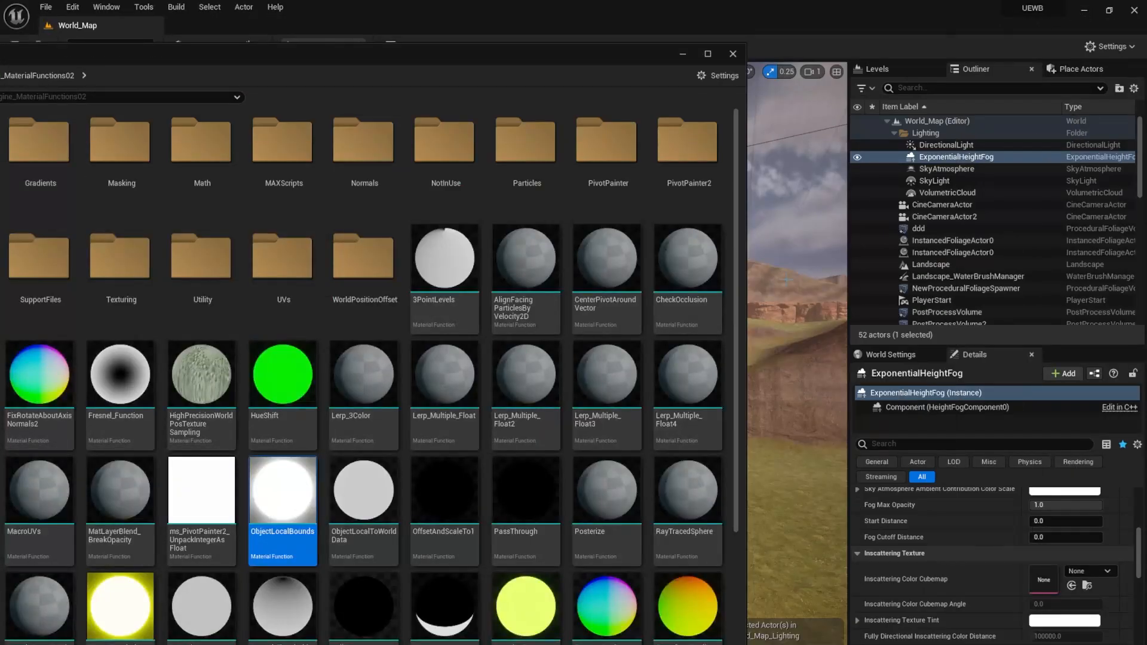
Open the ClassPrep folder under UEWB in the Content Browser.
{"action": "double_click", "coordinate": [530, 56]}
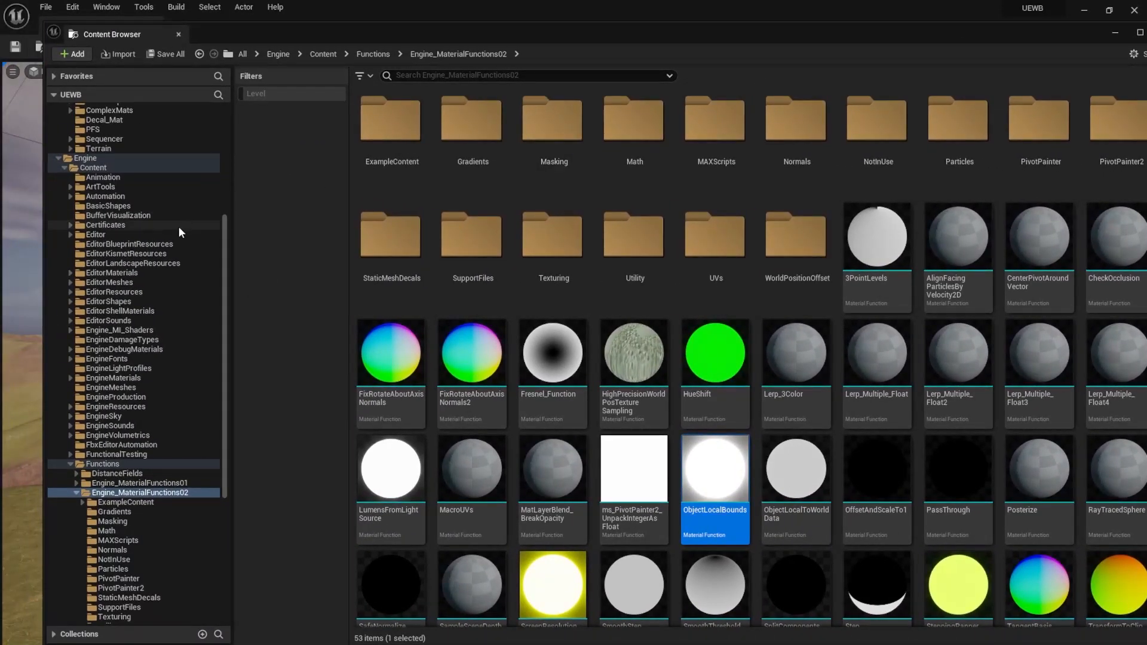
{"action": "scroll", "coordinate": [197, 235], "scroll_direction": "up", "scroll_amount": 10}
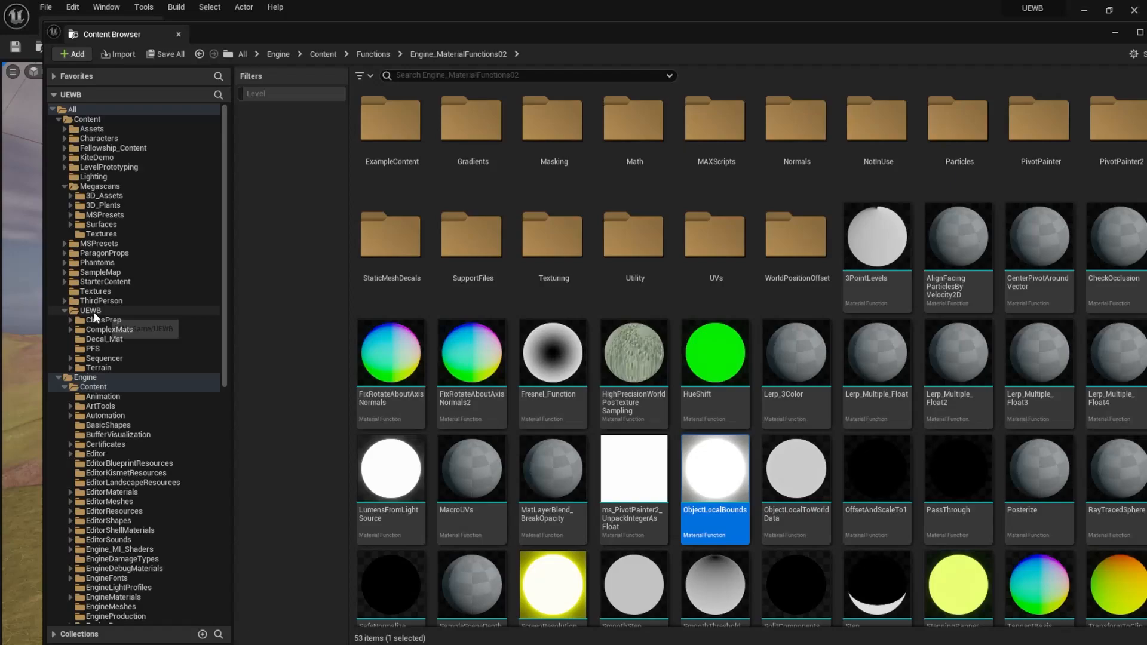
{"action": "left_click", "coordinate": [91, 310]}
{"action": "double_click", "coordinate": [389, 107]}
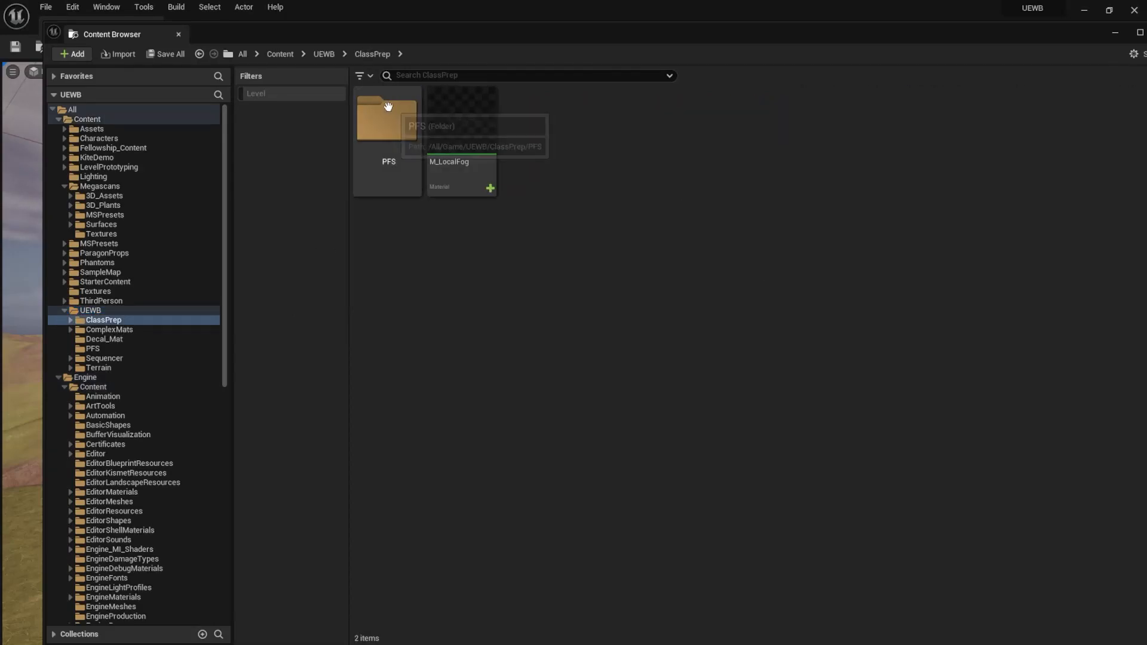
Create a material instance from M_LocalFog and name it MI_LocalFogEx.
{"action": "right_click", "coordinate": [482, 138]}
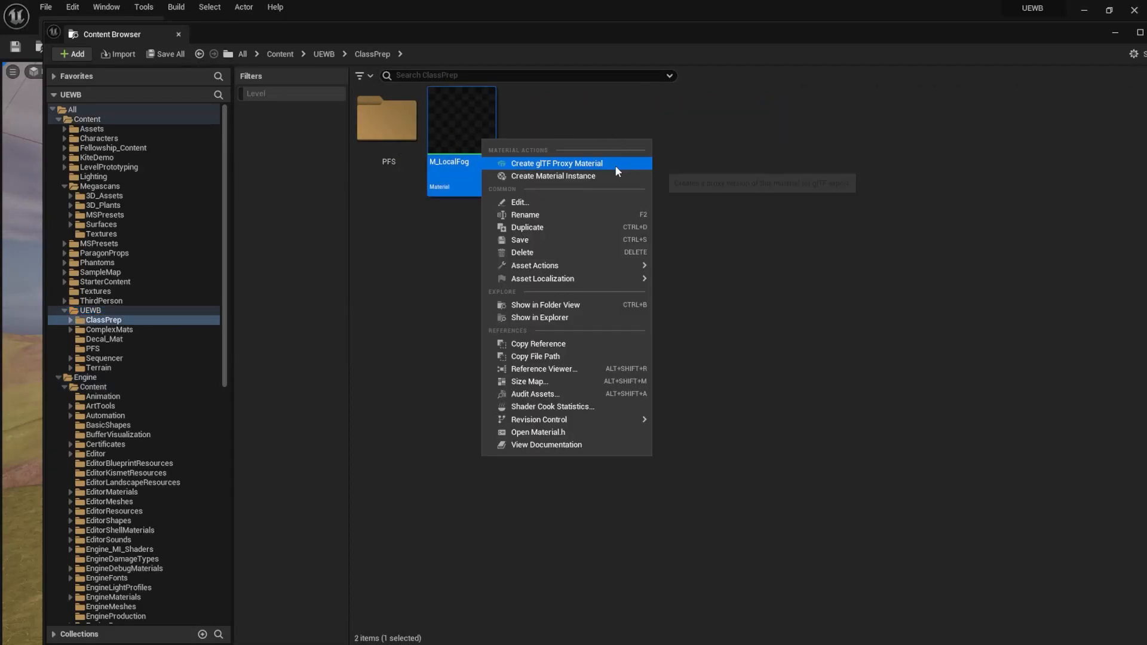
{"action": "left_click", "coordinate": [598, 180]}
{"action": "type", "text": "M"}
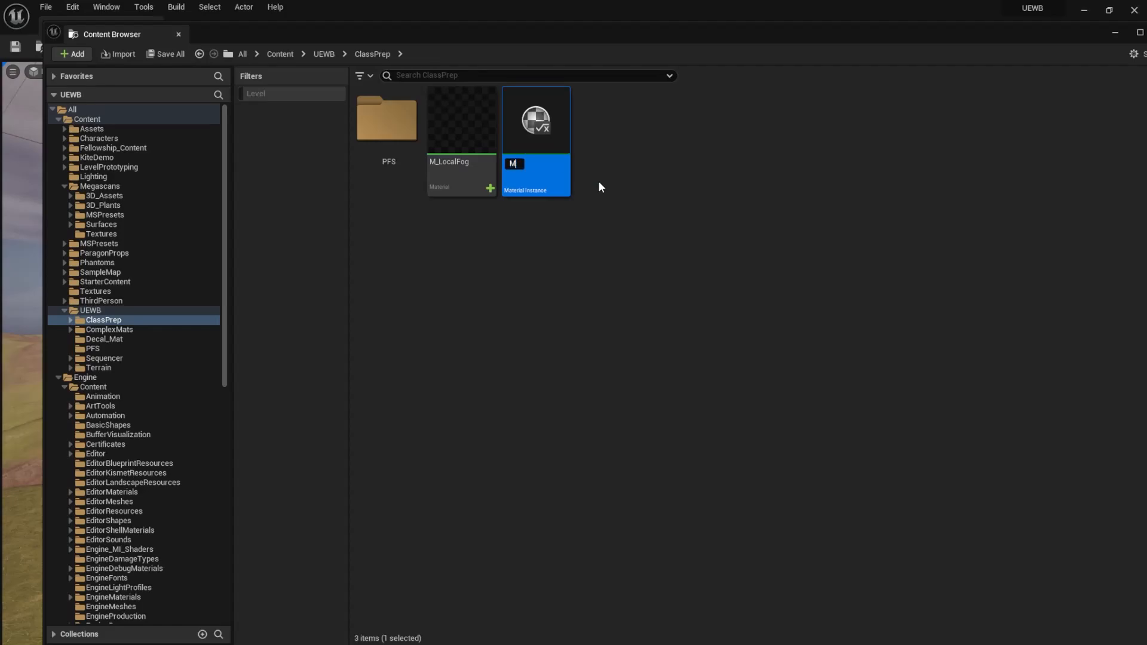
{"action": "type", "text": "I_LocalFogEx"}
{"action": "key", "text": "Return"}
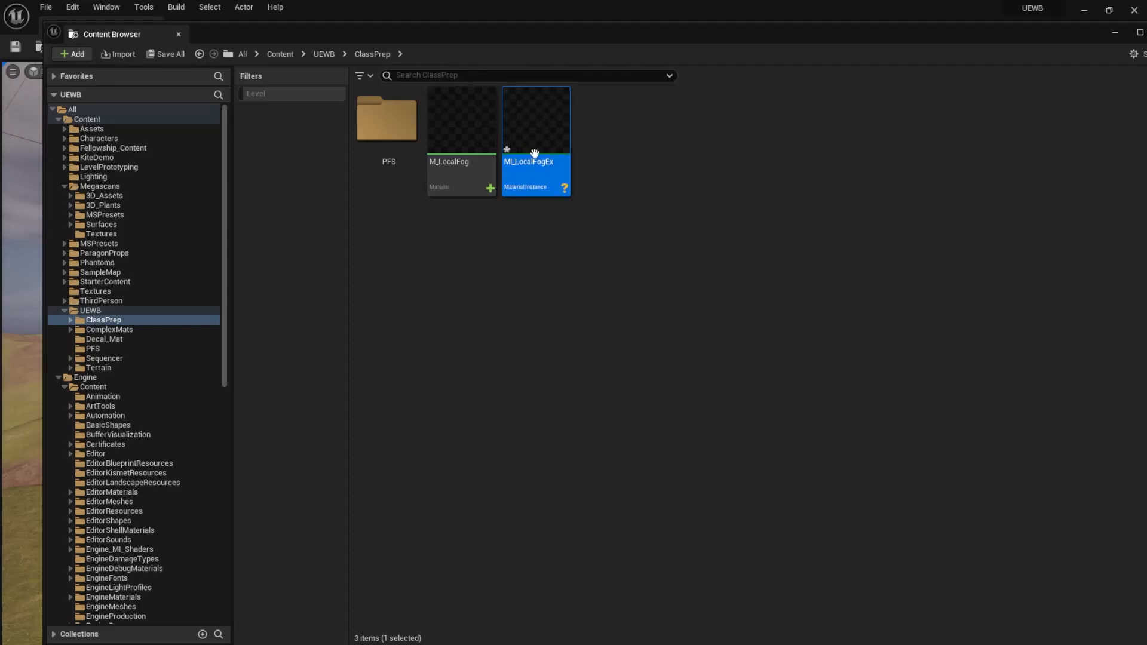
Reposition the Content Browser window below the World_Map viewport so both are accessible.
{"action": "left_click_drag", "start_coordinate": [829, 15], "coordinate": [833, 127]}
{"action": "left_click_drag", "start_coordinate": [837, 44], "coordinate": [799, 456]}
{"action": "double_click", "coordinate": [815, 106]}
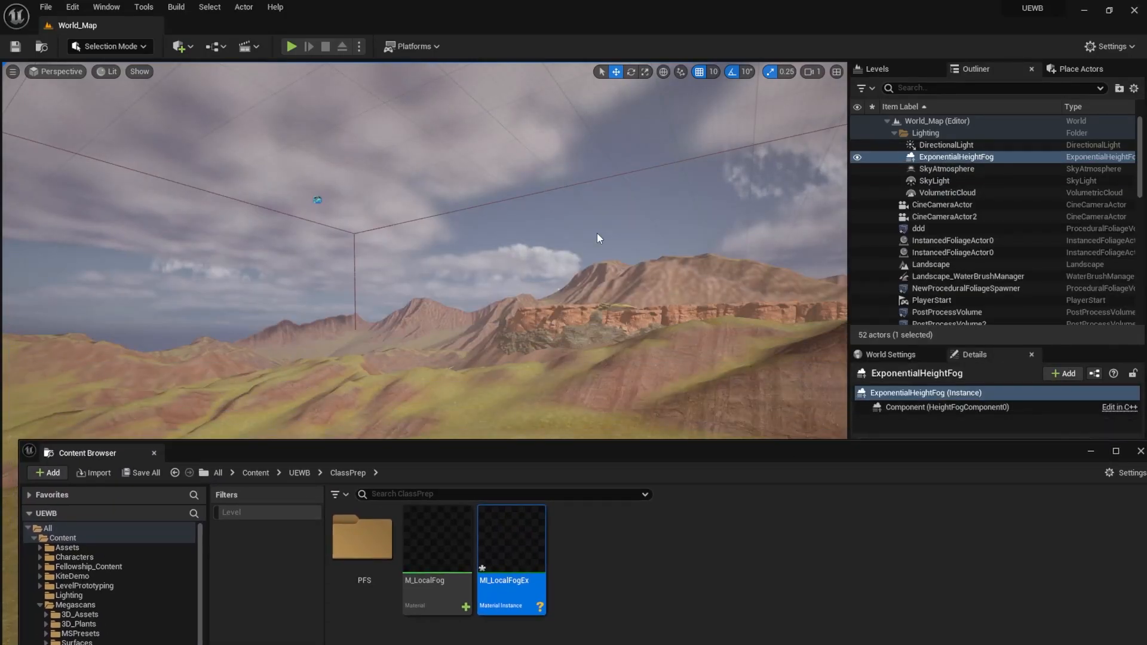
Place a Cube shape on the rocky, fern-covered slope in World_Map.
{"action": "right_click_drag", "start_coordinate": [597, 234], "coordinate": [759, 287]}
{"action": "key", "text": "w"}
{"action": "key", "text": "w"}
{"action": "key", "text": "w"}
{"action": "key", "text": "w"}
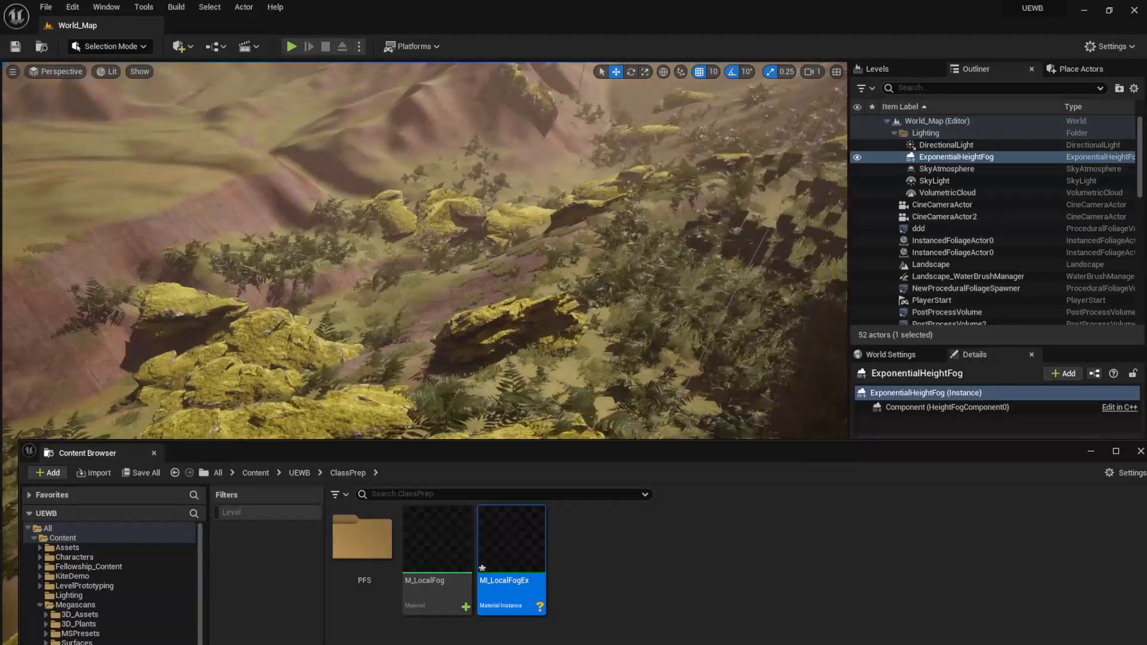
{"action": "key", "text": "w"}
{"action": "right_click_drag", "start_coordinate": [633, 212], "coordinate": [595, 210]}
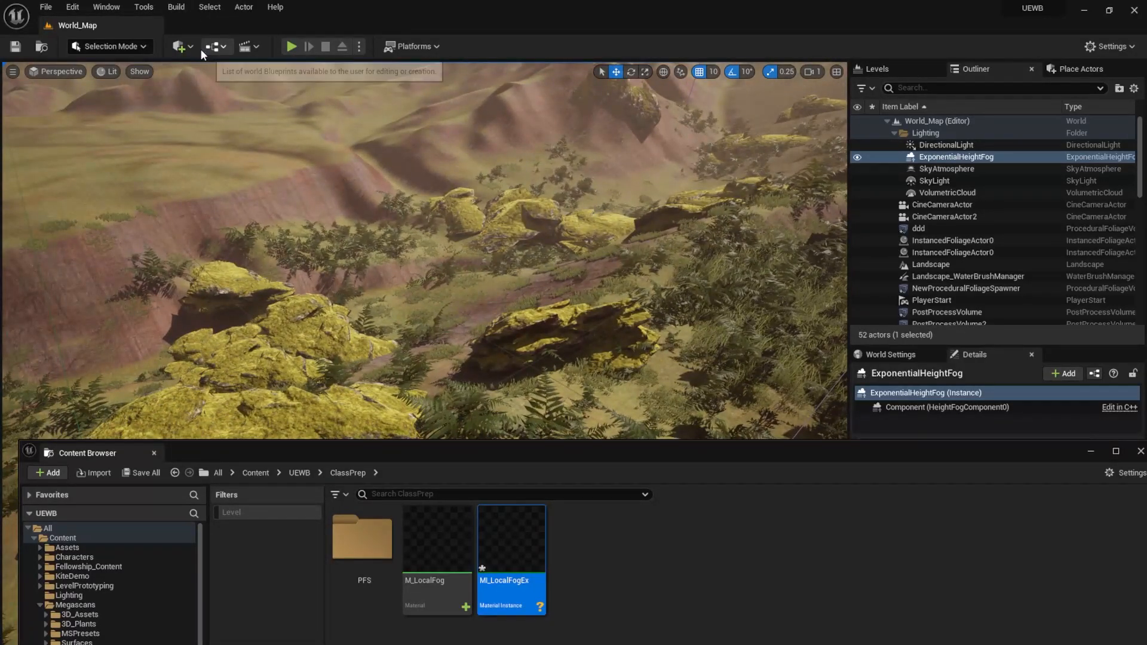
{"action": "left_click", "coordinate": [181, 46]}
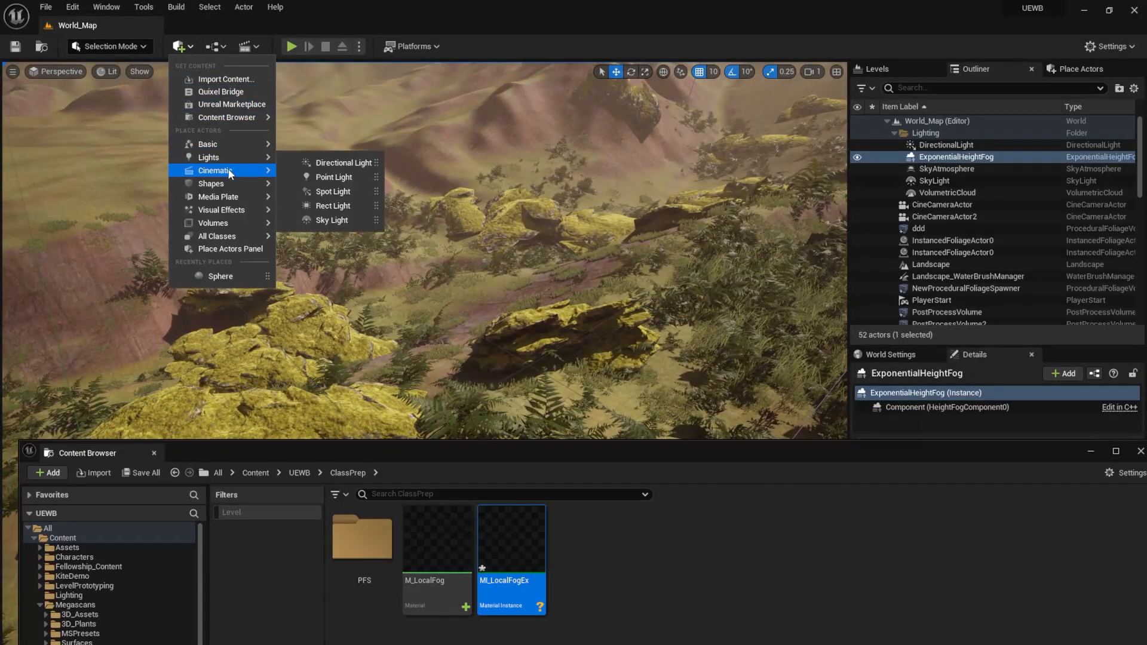
{"action": "mouse_move", "coordinate": [228, 145]}
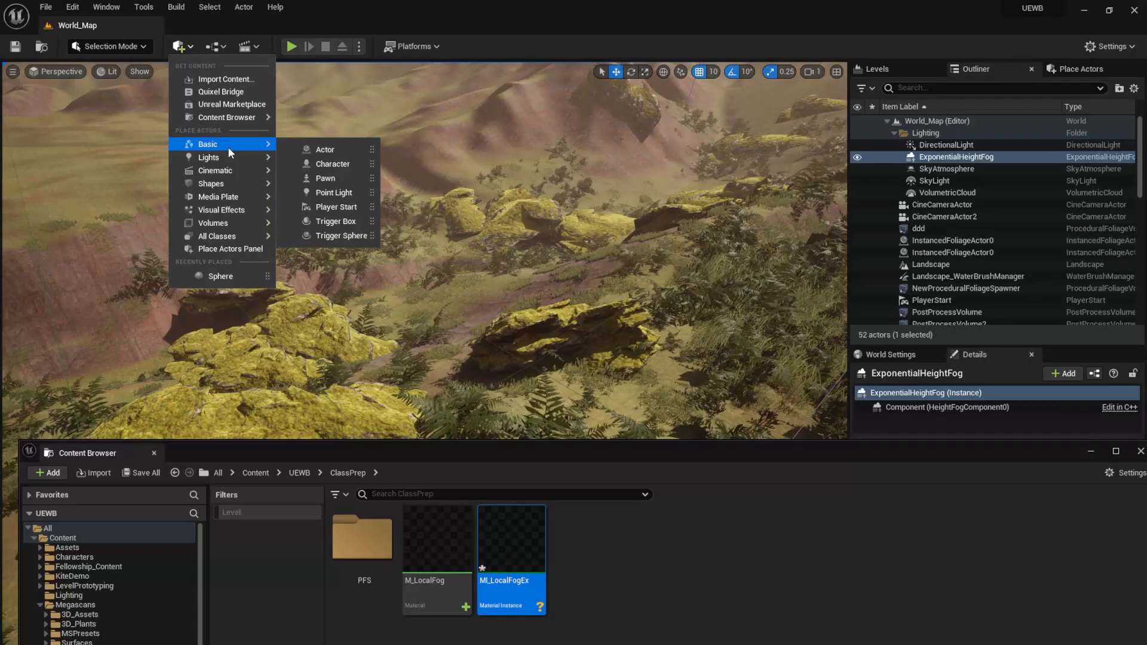
{"action": "left_click", "coordinate": [181, 47]}
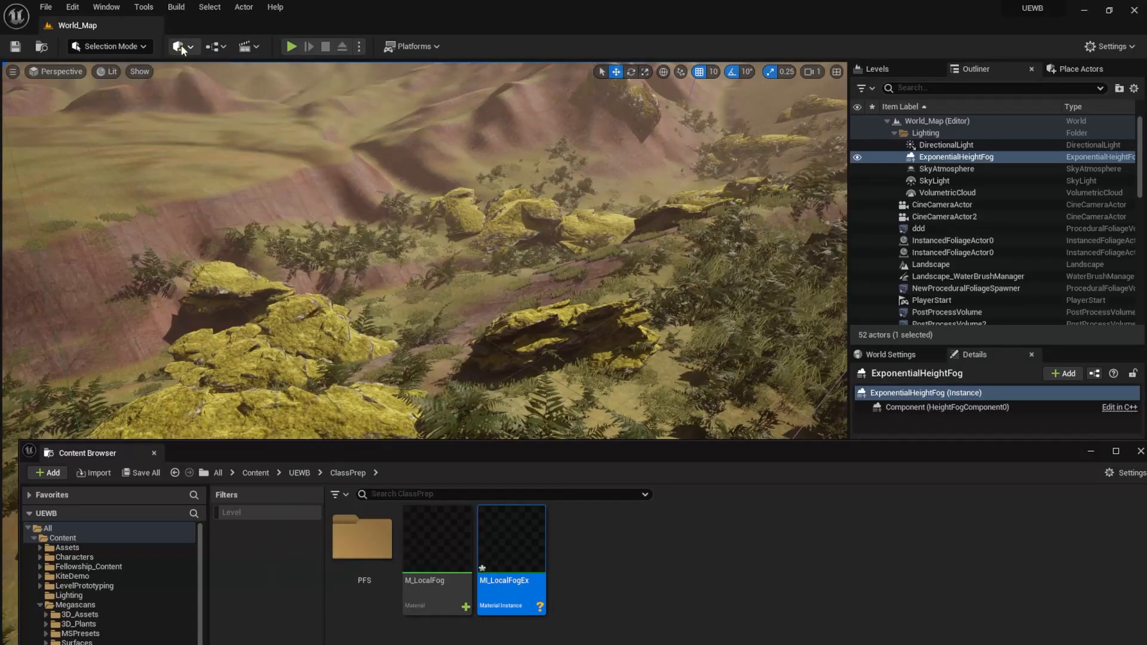
{"action": "left_click", "coordinate": [183, 48]}
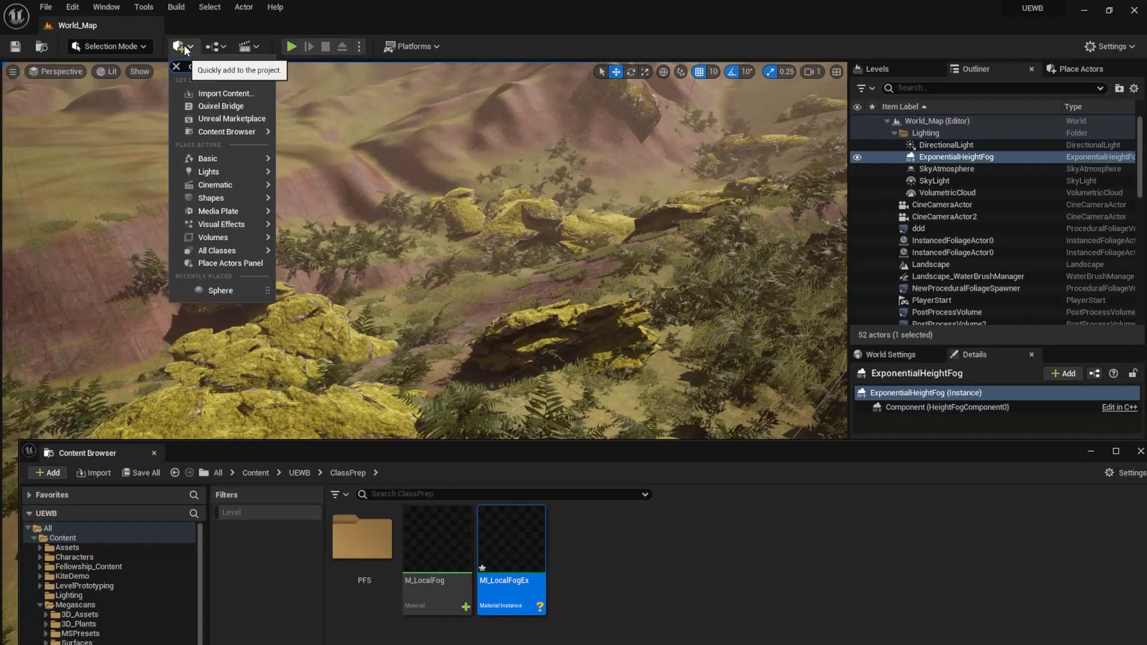
{"action": "type", "text": "cube"}
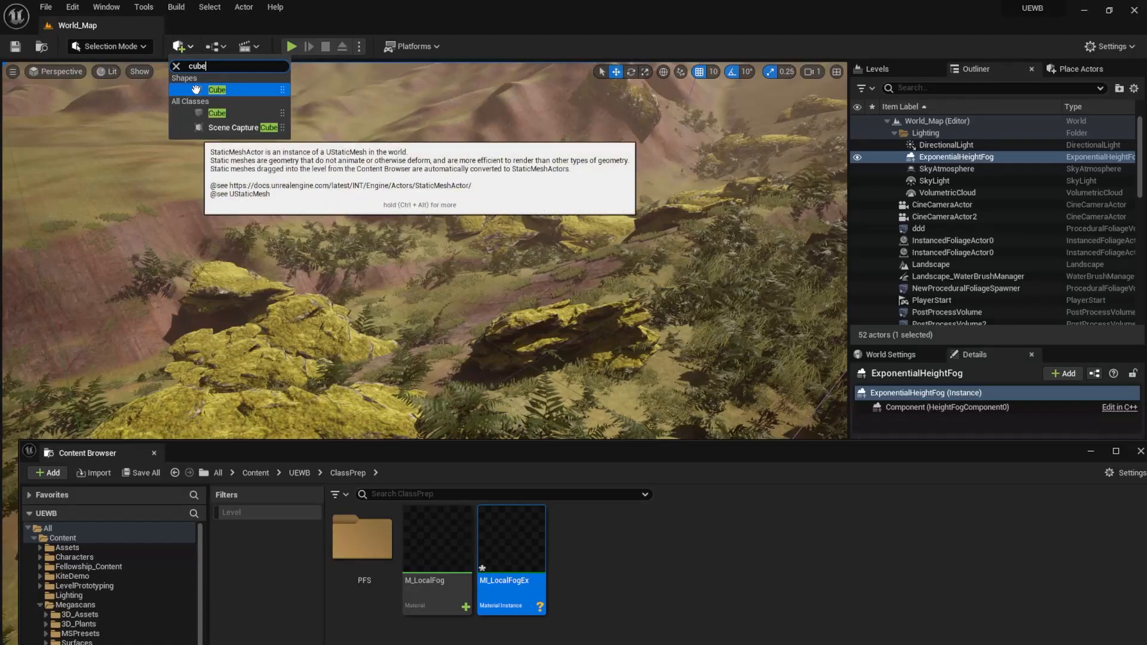
{"action": "left_click_drag", "start_coordinate": [196, 90], "coordinate": [564, 271]}
Scale the cube along its length, width and height into a long box spanning the rocky slope.
{"action": "key", "text": "e"}
{"action": "key", "text": "r"}
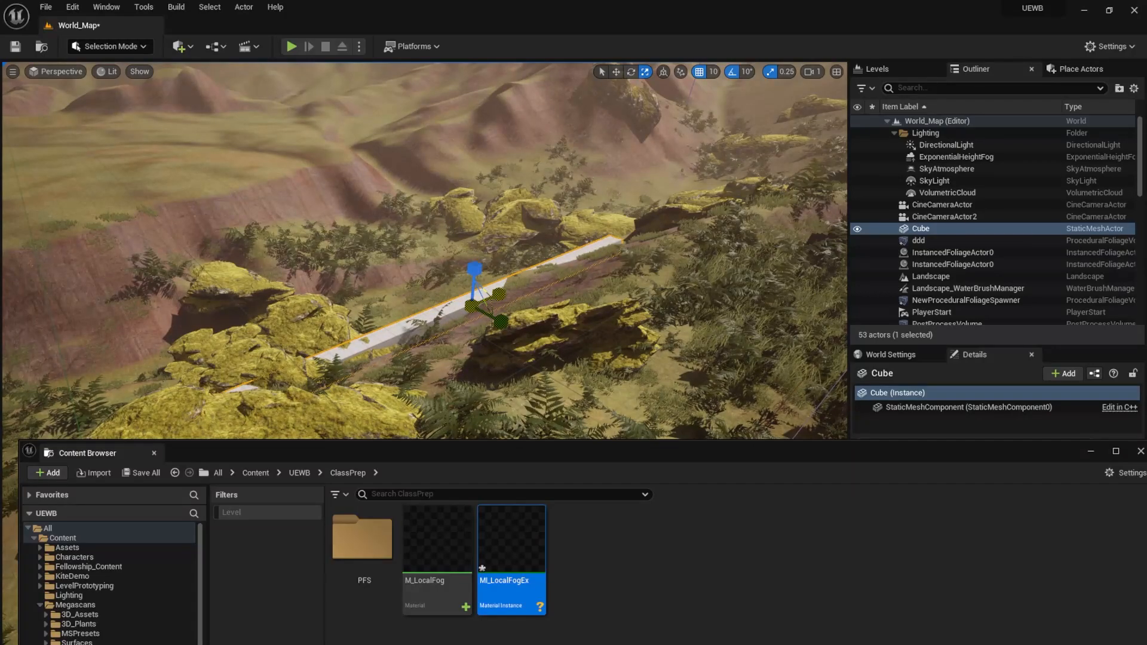
{"action": "left_click_drag", "start_coordinate": [512, 330], "coordinate": [541, 347]}
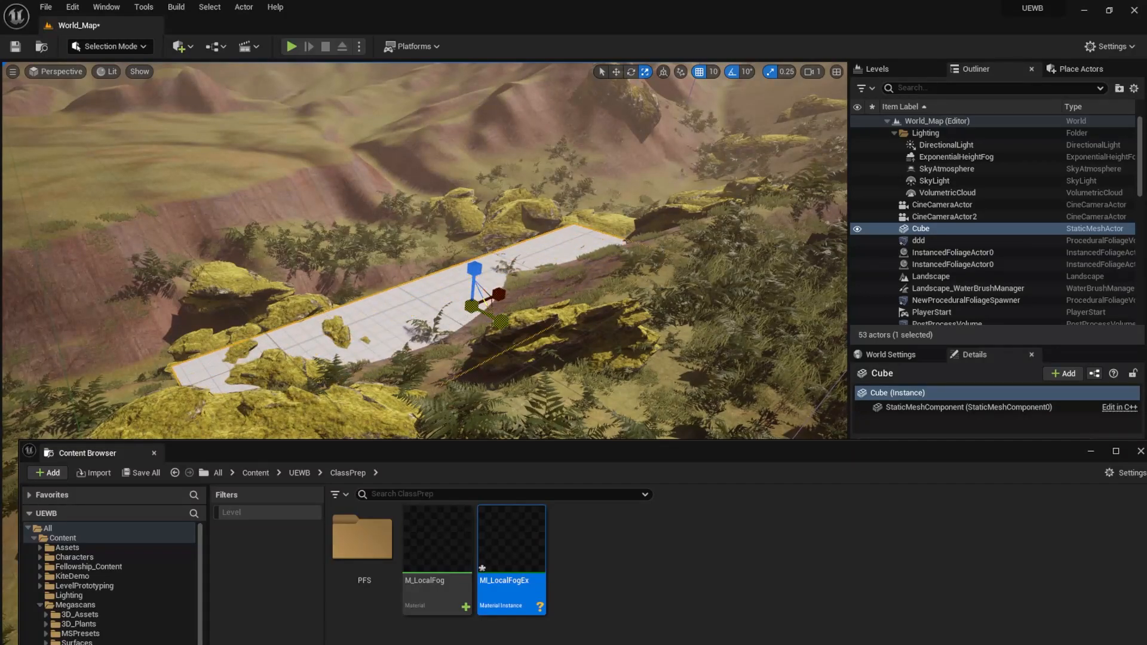
{"action": "left_click_drag", "start_coordinate": [473, 272], "coordinate": [473, 221]}
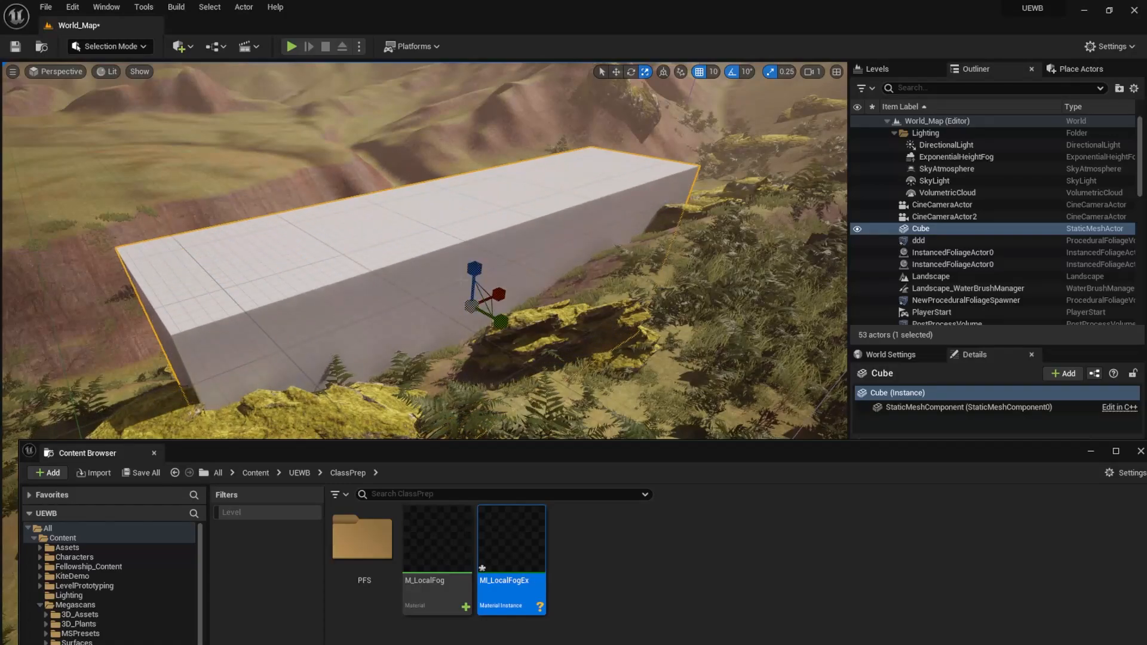
Move the box over the yellow rocks, slightly lower into the terrain, and apply the MI_LocalFogEx material to it.
{"action": "key", "text": "w"}
{"action": "mouse_move", "coordinate": [514, 321]}
{"action": "right_mouse_down"}
{"action": "mouse_move", "coordinate": [382, 322]}
{"action": "mouse_move", "coordinate": [514, 321]}
{"action": "right_mouse_up"}
{"action": "left_click_drag", "start_coordinate": [506, 325], "coordinate": [429, 281]}
{"action": "left_click_drag", "start_coordinate": [400, 216], "coordinate": [400, 252]}
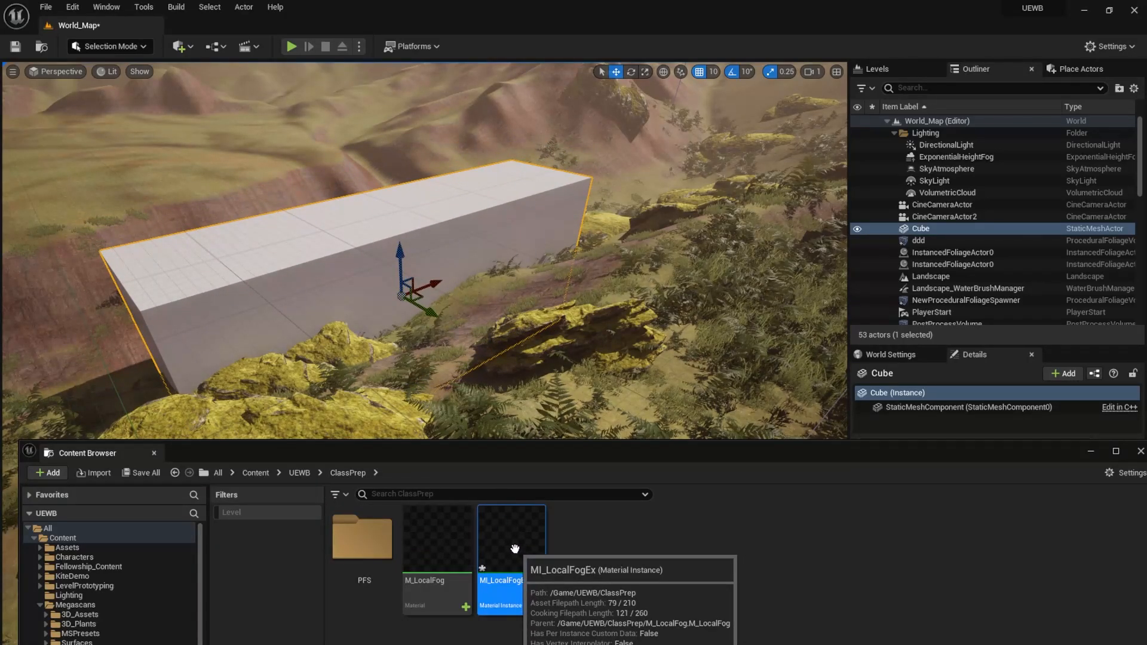
{"action": "left_click_drag", "start_coordinate": [516, 549], "coordinate": [254, 273]}
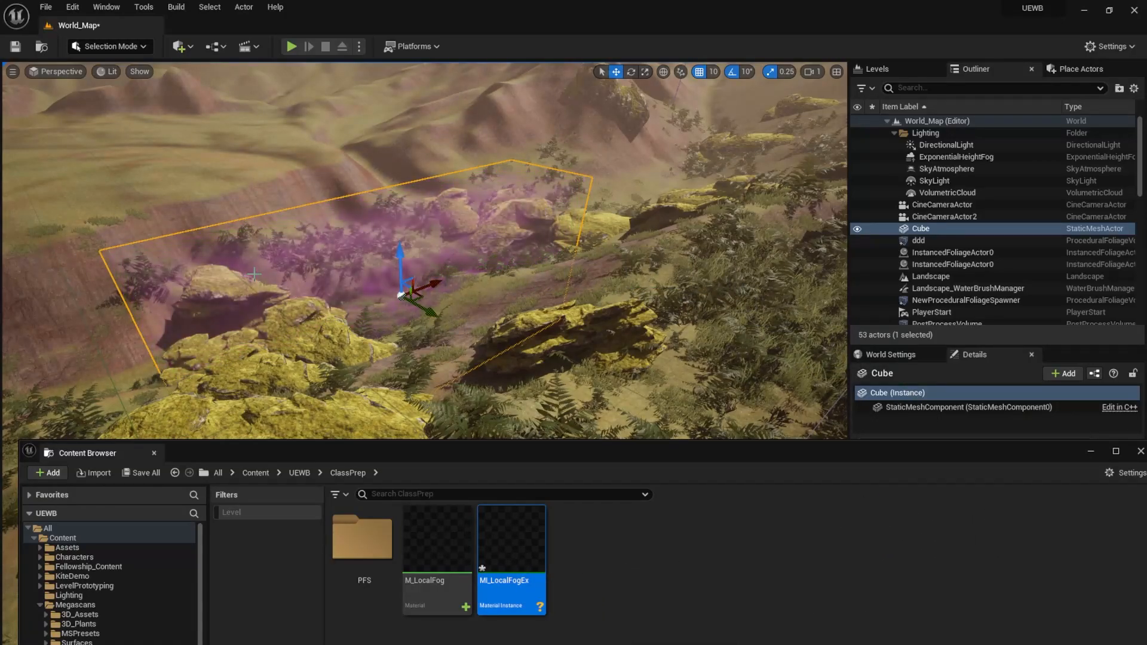
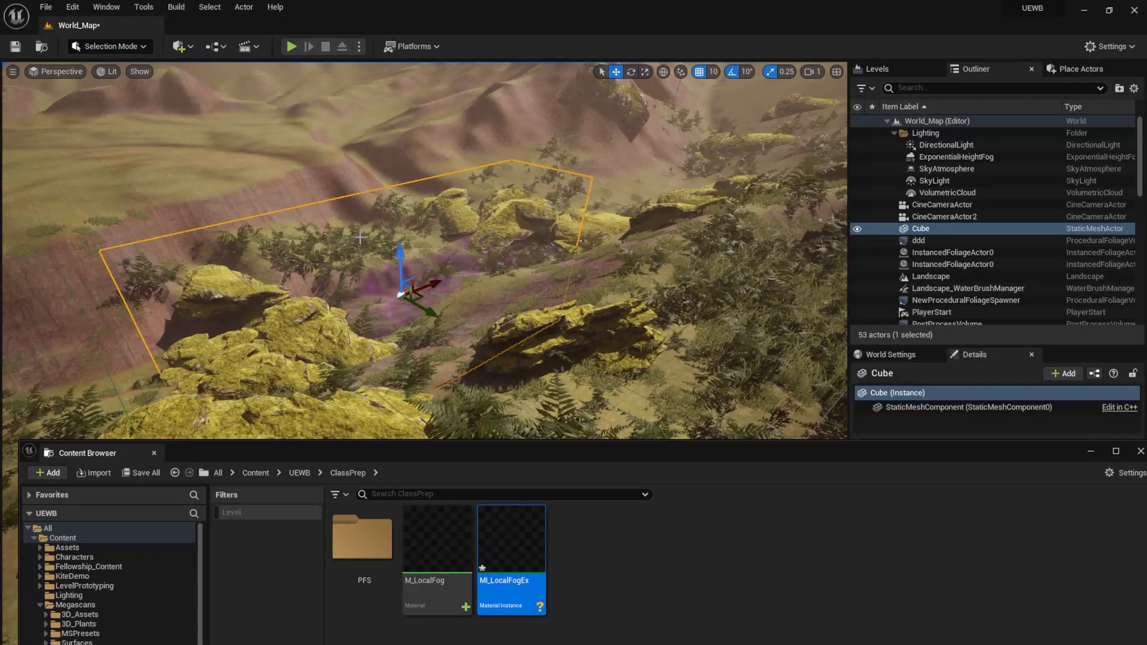
Open MI_LocalFogEx and place its editor window so the fog cube in the World_Map viewport stays in view.
{"action": "double_click", "coordinate": [525, 539]}
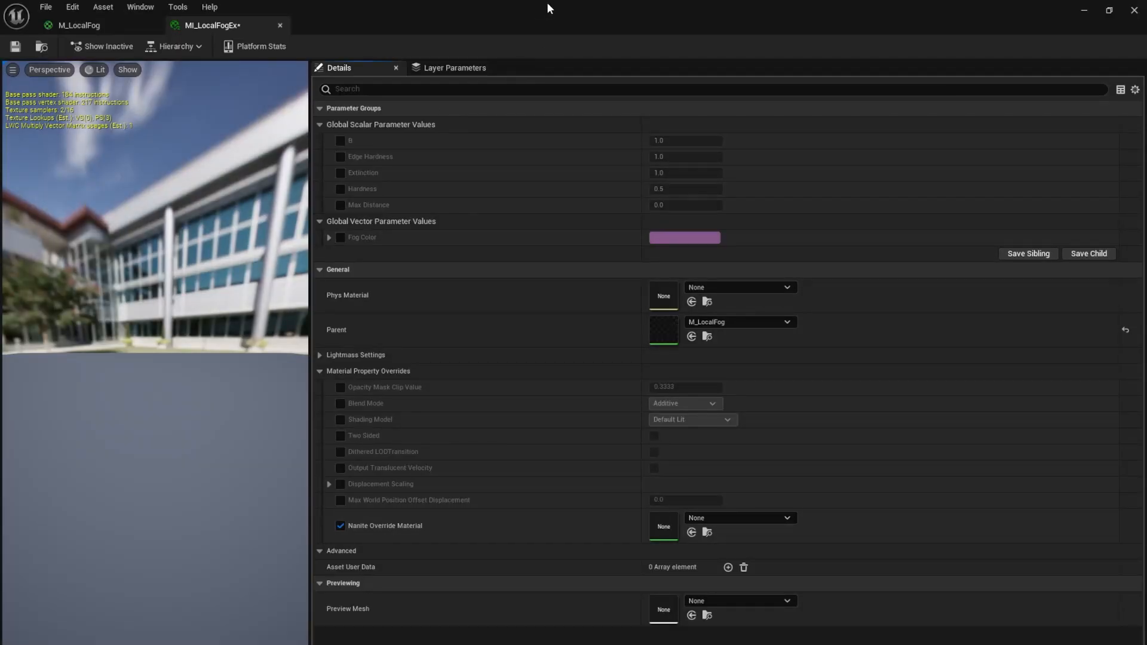
{"action": "left_click_drag", "start_coordinate": [547, 5], "coordinate": [703, 53]}
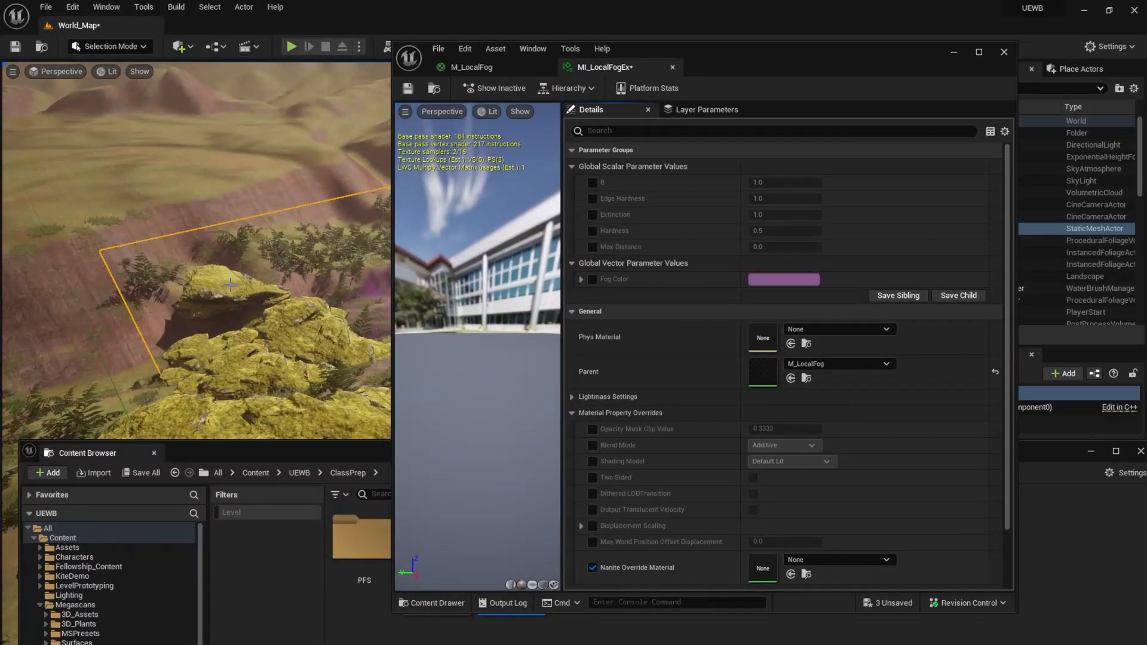
{"action": "right_click_drag", "start_coordinate": [230, 285], "coordinate": [266, 286]}
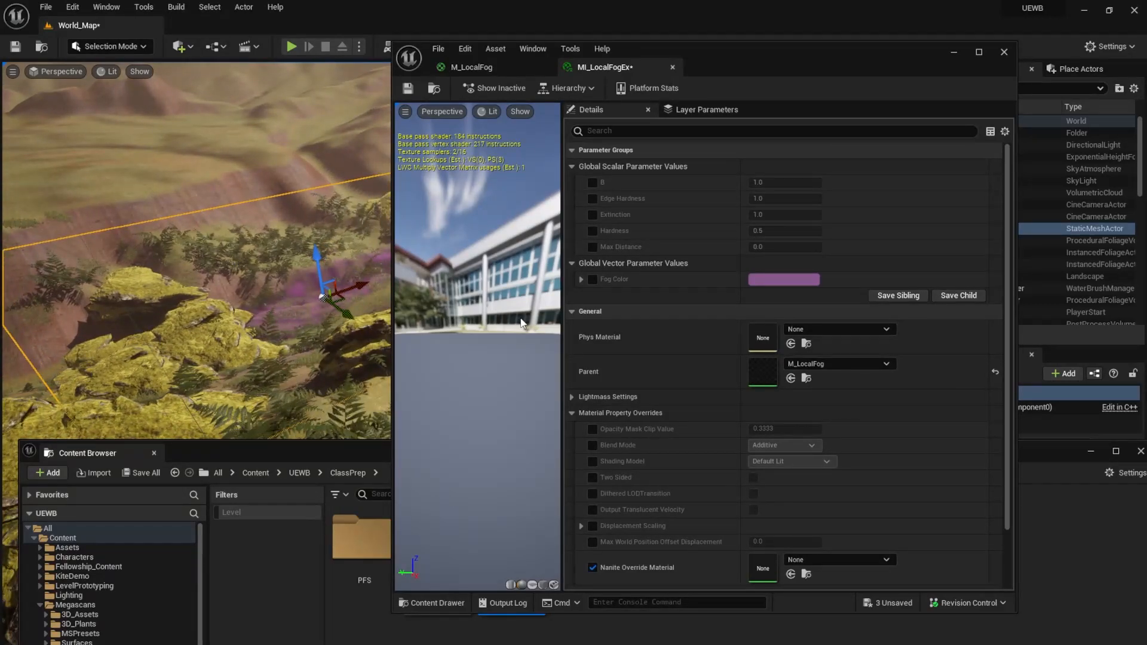
Enable the overrides for B, Edge Hardness, Extinction, Hardness and Max Distance in MI_LocalFogEx.
{"action": "left_click", "coordinate": [593, 182]}
{"action": "left_click", "coordinate": [593, 199]}
{"action": "left_click", "coordinate": [593, 215]}
{"action": "left_click", "coordinate": [592, 230]}
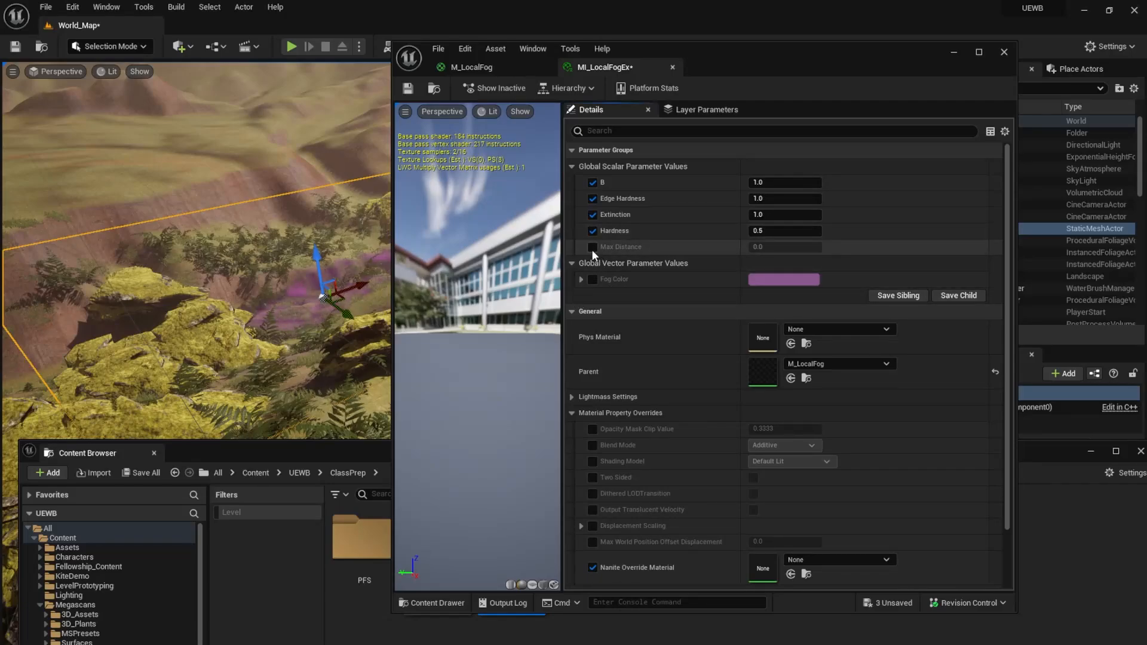
{"action": "left_click", "coordinate": [592, 248]}
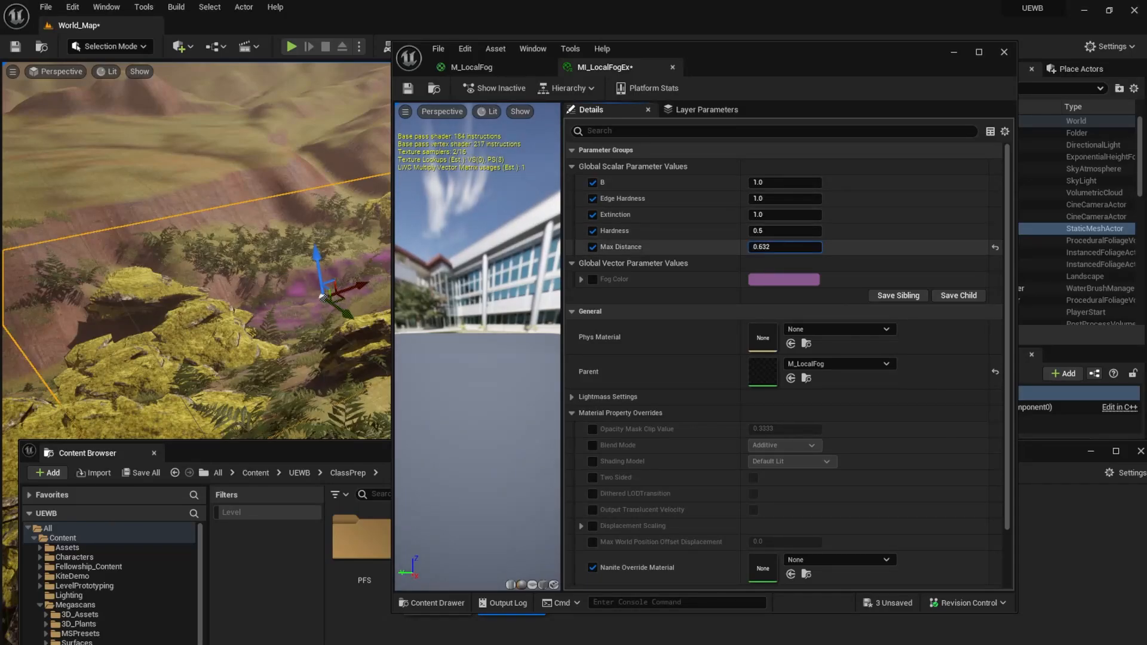
Try out different Max Distance values on the fog, and set Max Distance to 300.
{"action": "left_click_drag", "start_coordinate": [785, 246], "coordinate": [751, 243]}
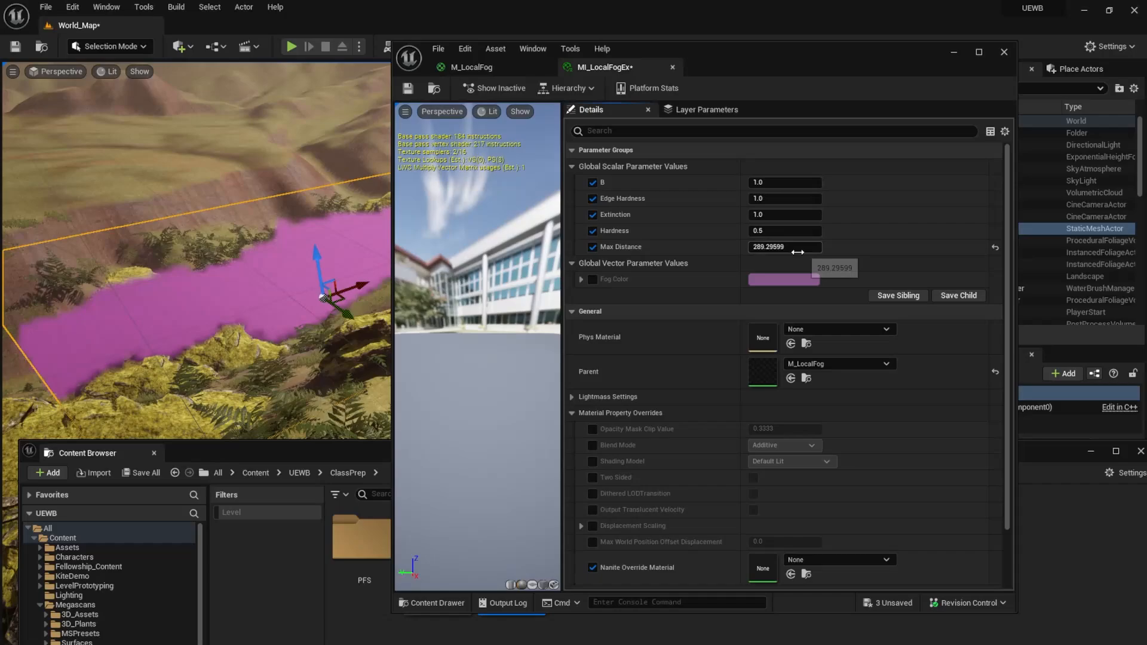
{"action": "right_click_drag", "start_coordinate": [268, 275], "coordinate": [227, 295]}
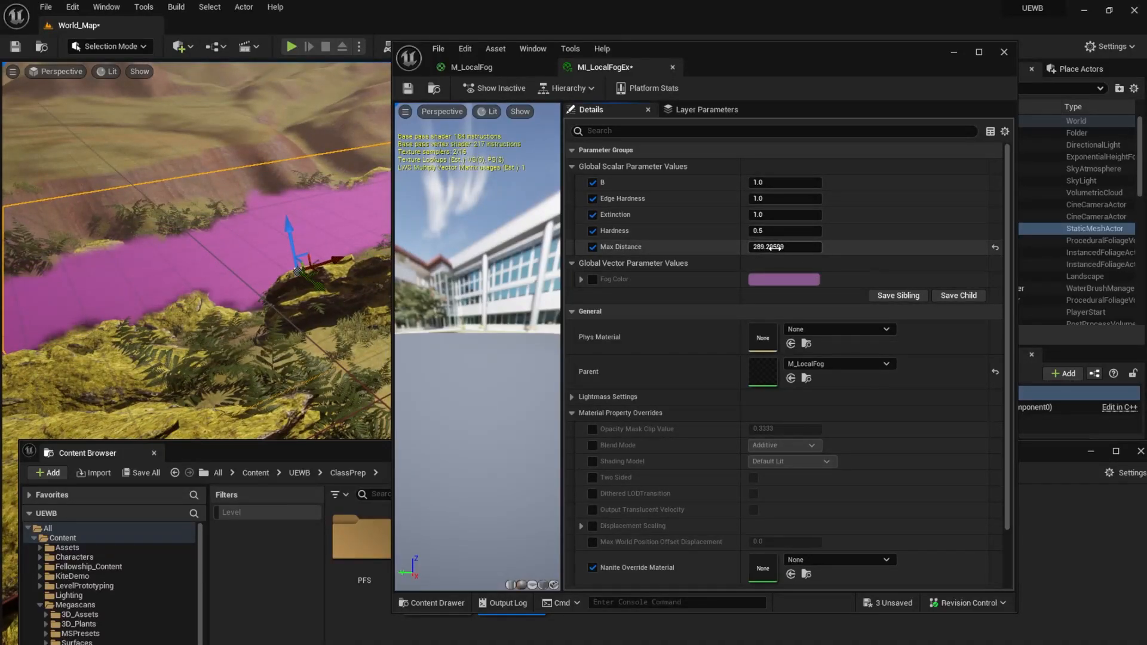
{"action": "mouse_move", "coordinate": [775, 247]}
{"action": "left_mouse_down"}
{"action": "mouse_move", "coordinate": [812, 247]}
{"action": "mouse_move", "coordinate": [780, 248]}
{"action": "left_mouse_up"}
{"action": "left_click", "coordinate": [782, 248]}
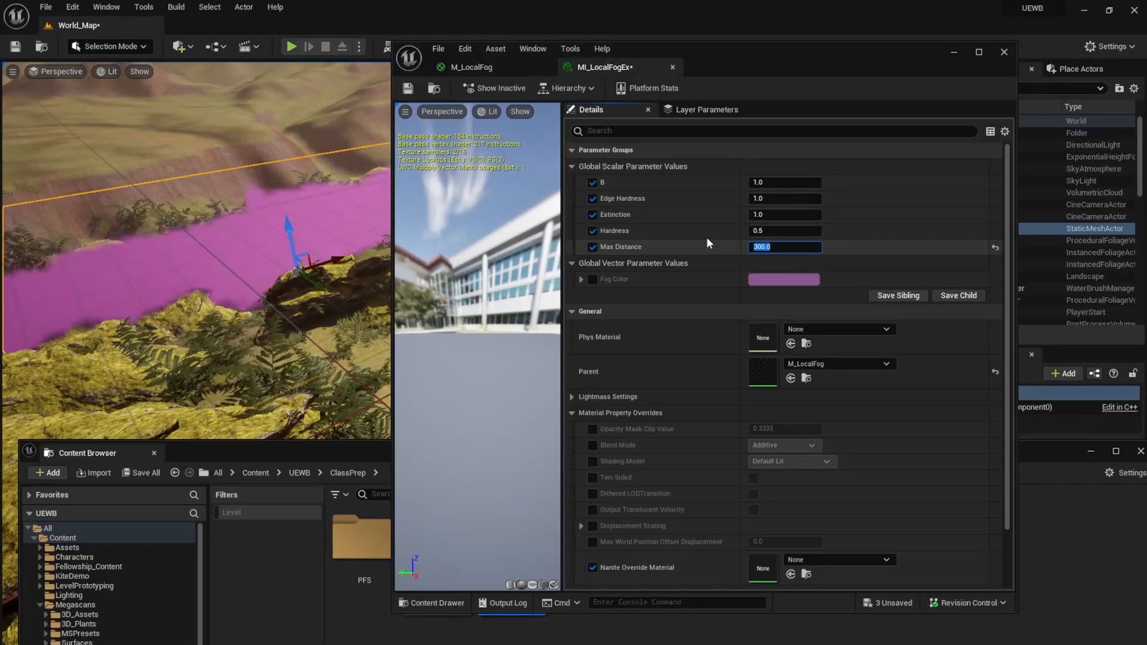
Set the Hardness parameter of MI_LocalFogEx to 0.
{"action": "left_click", "coordinate": [765, 232]}
{"action": "type", "text": "0.06"}
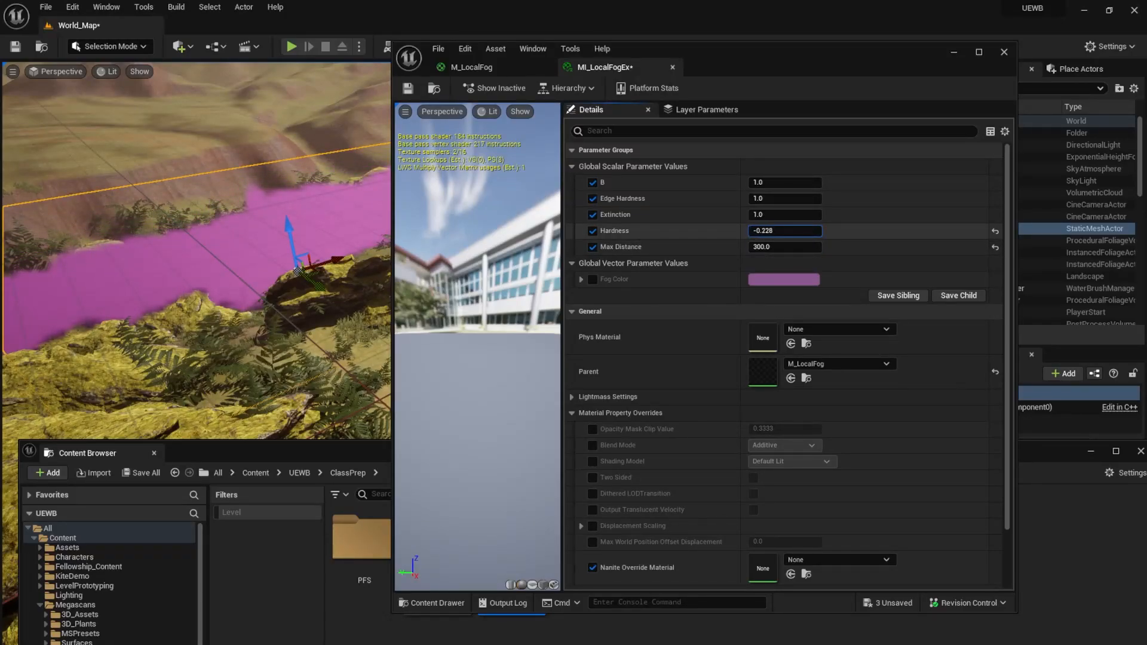
{"action": "left_click_drag", "start_coordinate": [771, 230], "coordinate": [774, 230]}
{"action": "left_click", "coordinate": [775, 231]}
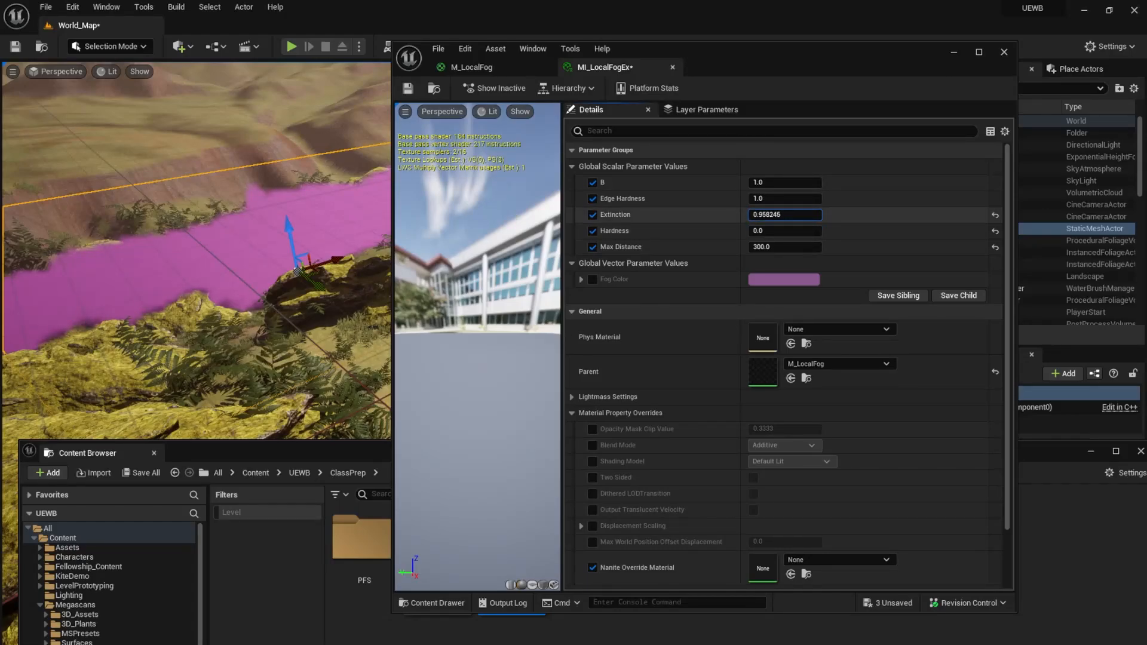
Test lower Extinction values against the fog in the level, and set Extinction to 0.2.
{"action": "left_click_drag", "start_coordinate": [784, 215], "coordinate": [770, 214]}
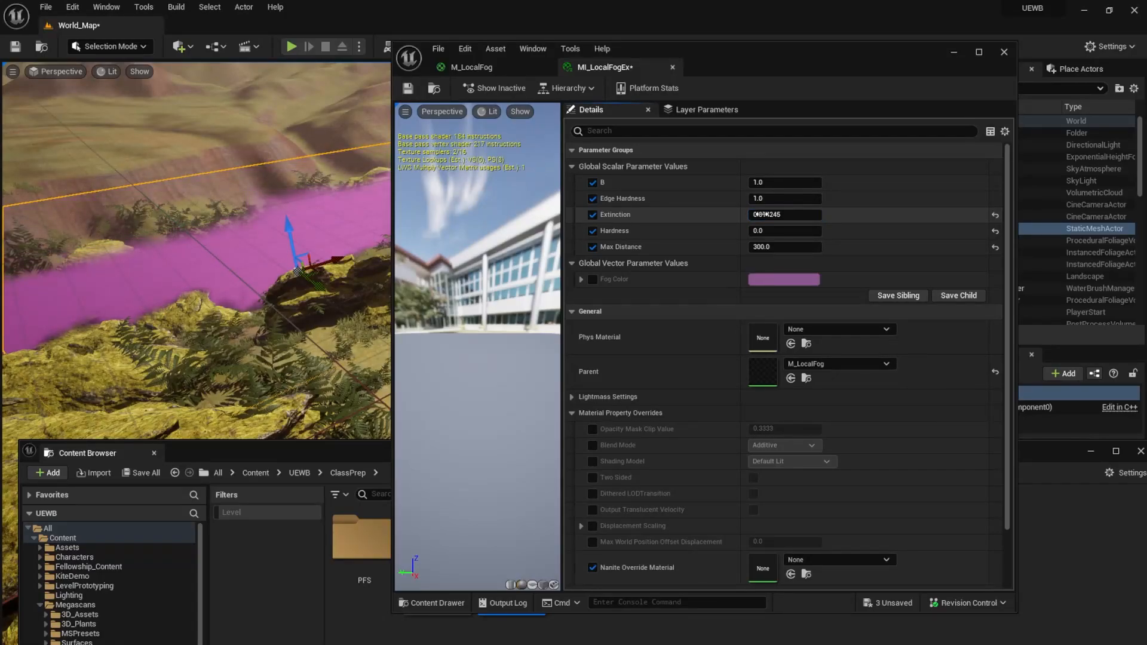
{"action": "key", "text": "s"}
{"action": "right_click_drag", "start_coordinate": [255, 310], "coordinate": [276, 286]}
{"action": "key", "text": "w"}
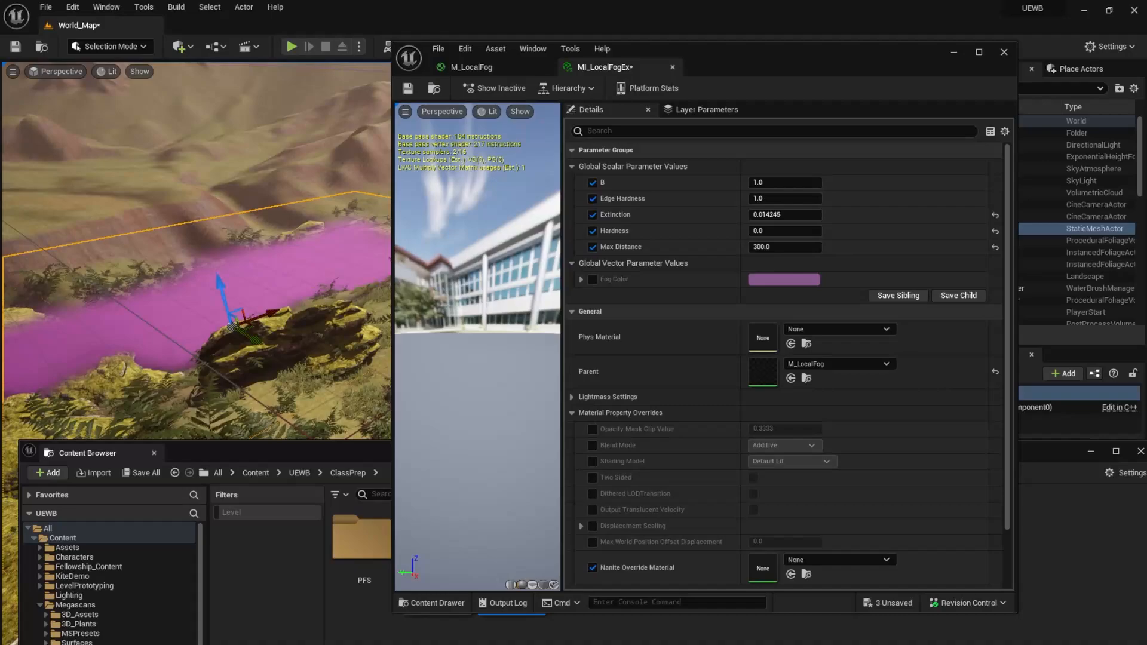
{"action": "left_click", "coordinate": [779, 212]}
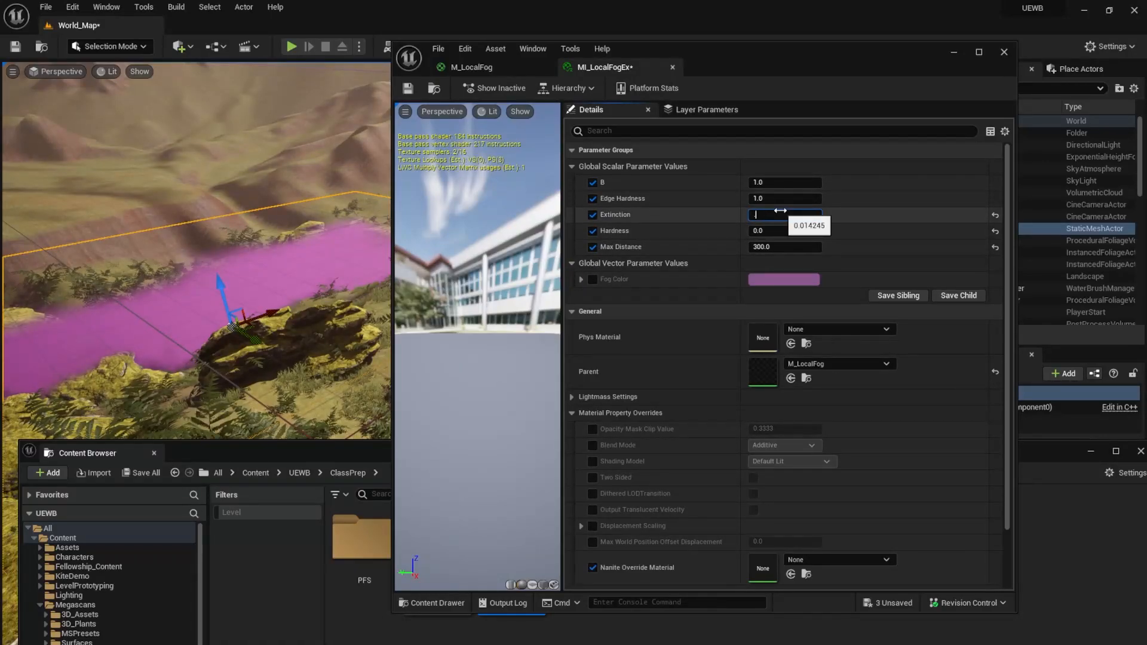
{"action": "key", "text": "Return"}
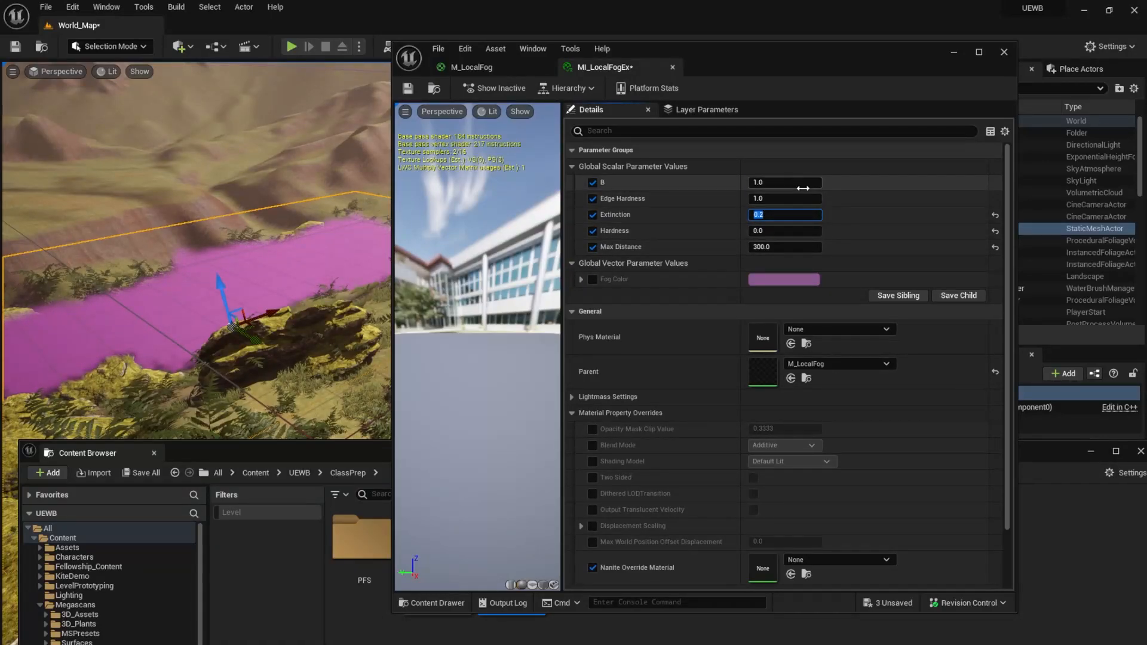
Adjust Edge Hardness to about 0.88 while checking the fog's edges, and nudge the fog cube's position slightly.
{"action": "left_click_drag", "start_coordinate": [771, 198], "coordinate": [803, 198]}
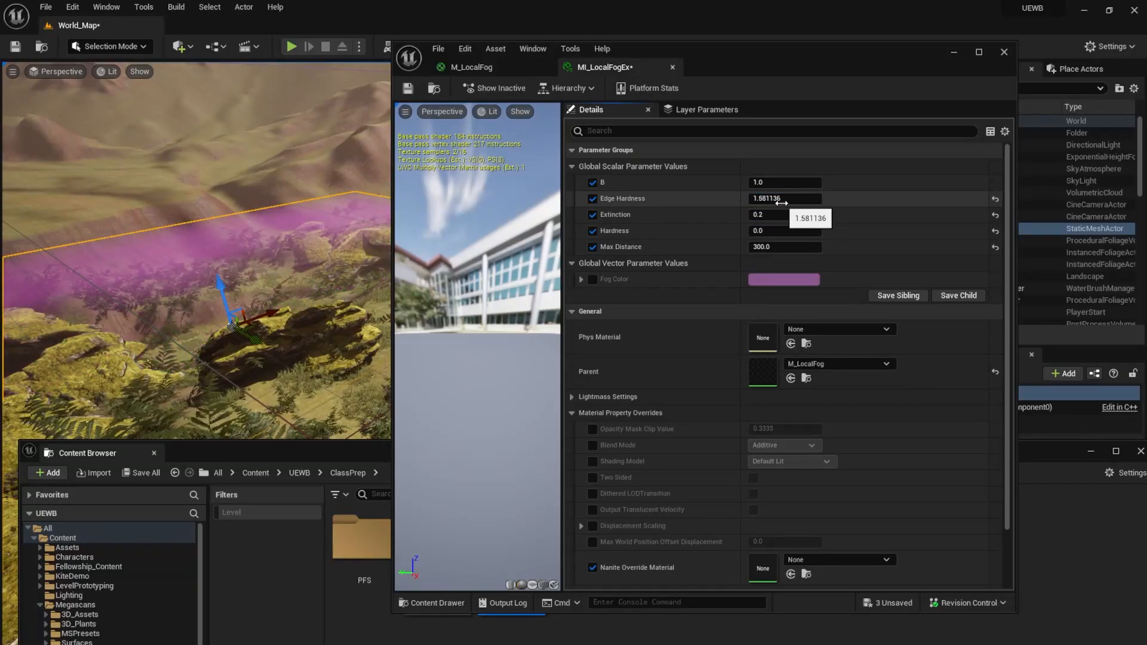
{"action": "right_click_drag", "start_coordinate": [269, 239], "coordinate": [231, 241]}
{"action": "left_click_drag", "start_coordinate": [228, 264], "coordinate": [209, 213]}
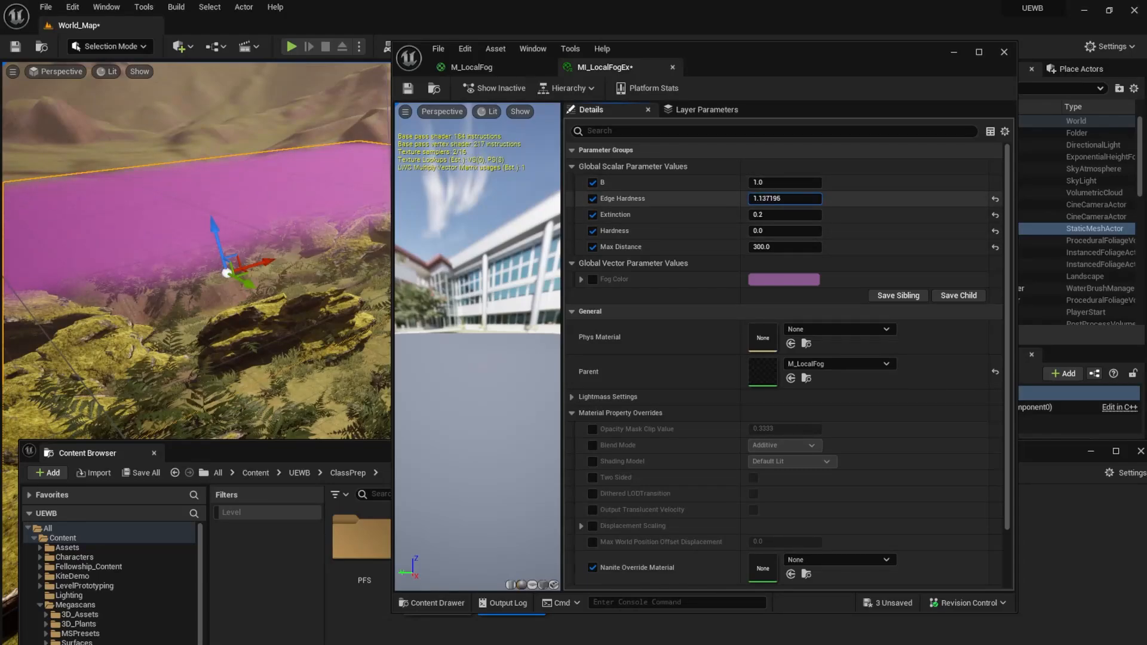
{"action": "left_click_drag", "start_coordinate": [784, 198], "coordinate": [737, 199]}
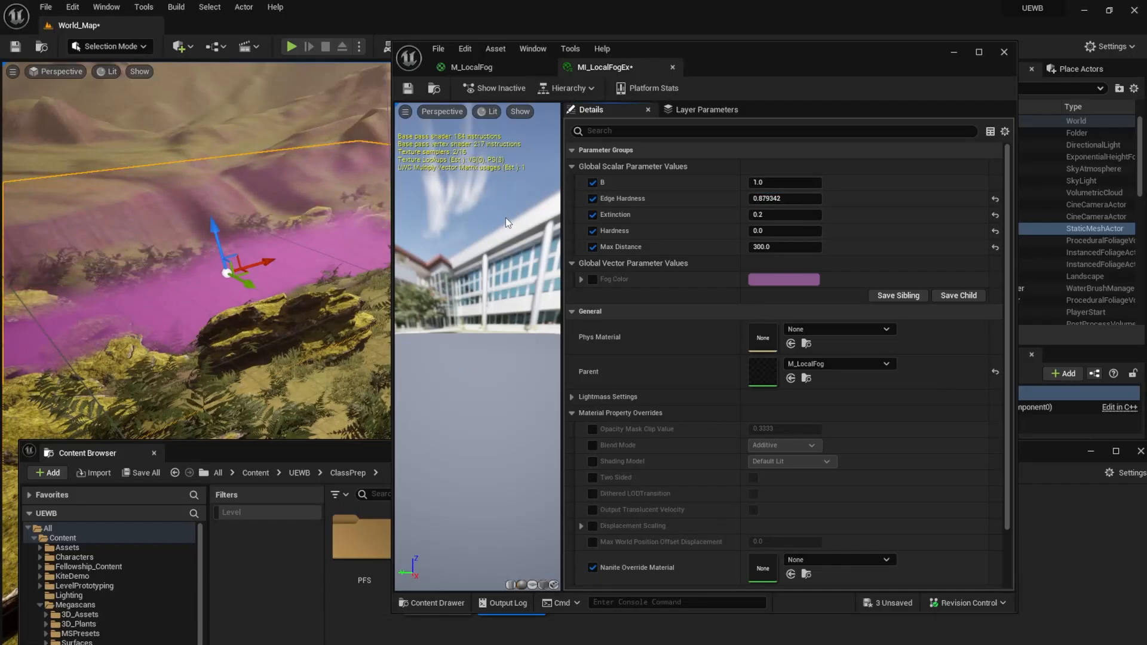
{"action": "left_click_drag", "start_coordinate": [249, 285], "coordinate": [234, 248]}
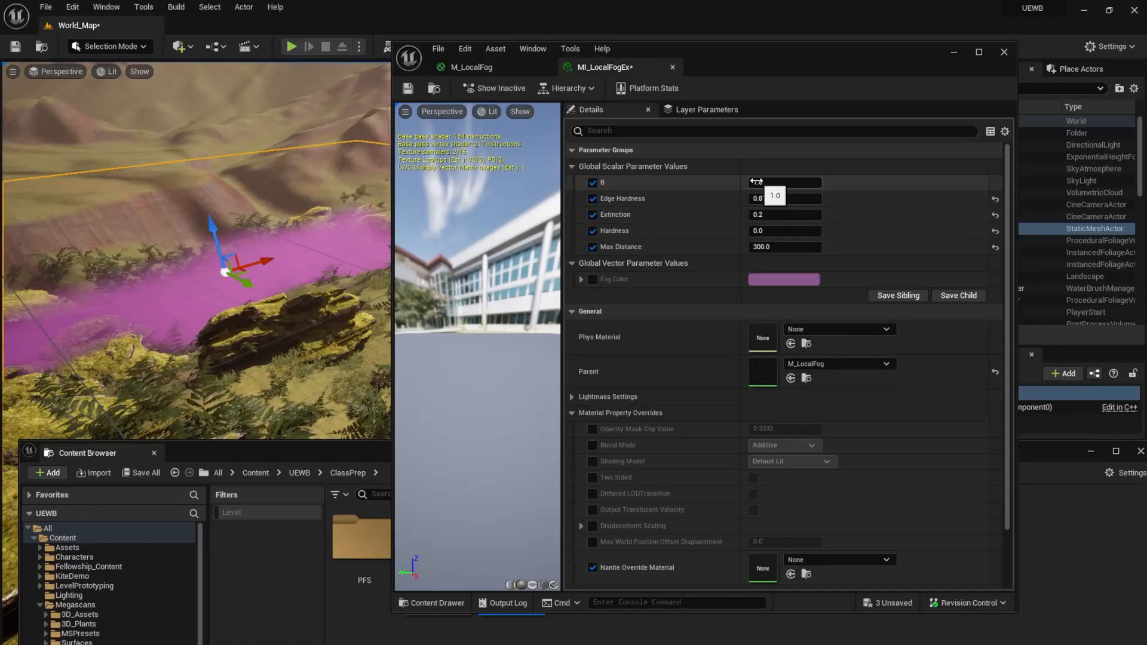
Open the parent material M_LocalFog and examine how the B parameter, SphereMask and distance-fade nodes are connected.
{"action": "double_click", "coordinate": [756, 374]}
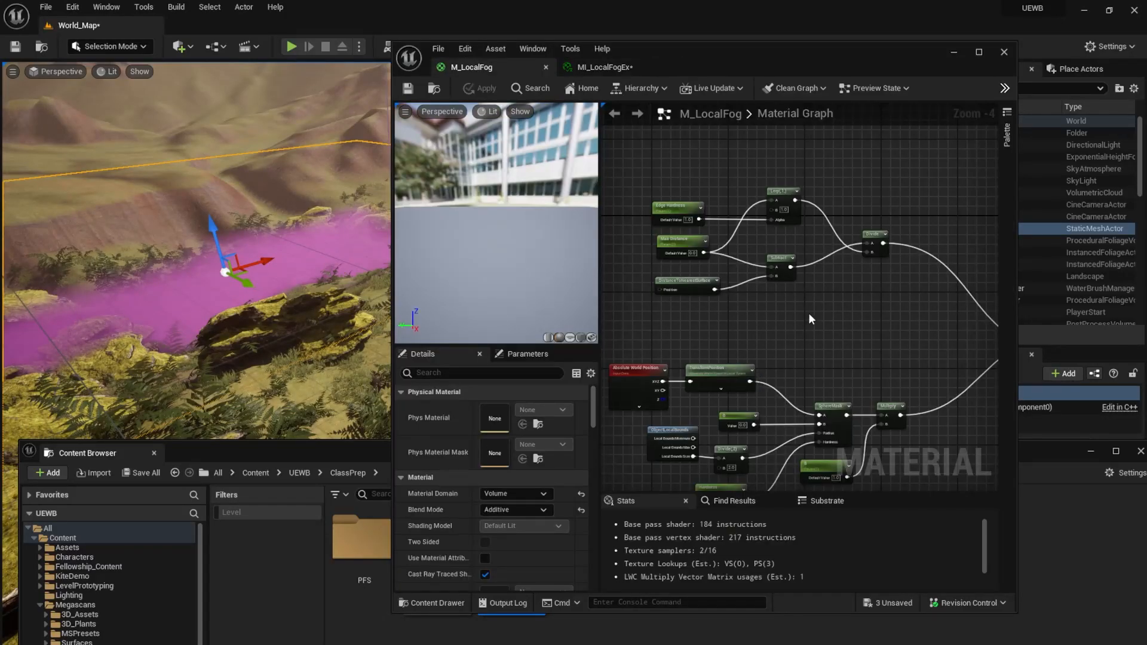
{"action": "scroll", "coordinate": [714, 313], "scroll_direction": "up", "scroll_amount": 2}
{"action": "right_click_drag", "start_coordinate": [843, 315], "coordinate": [645, 160]}
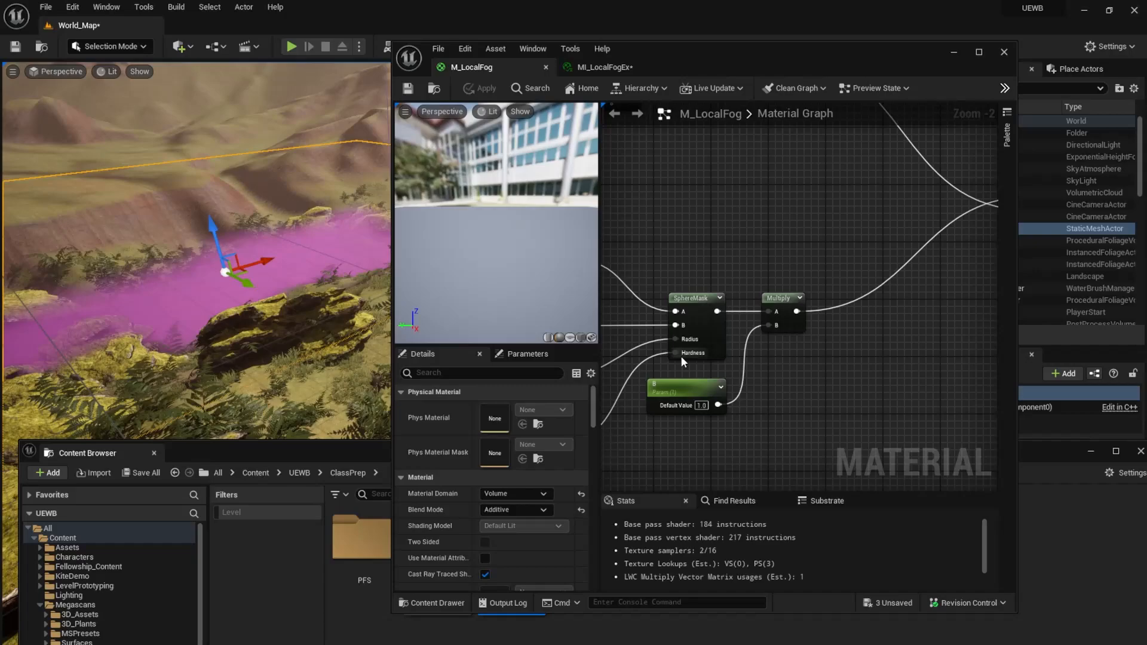
{"action": "right_click_drag", "start_coordinate": [710, 258], "coordinate": [921, 205]}
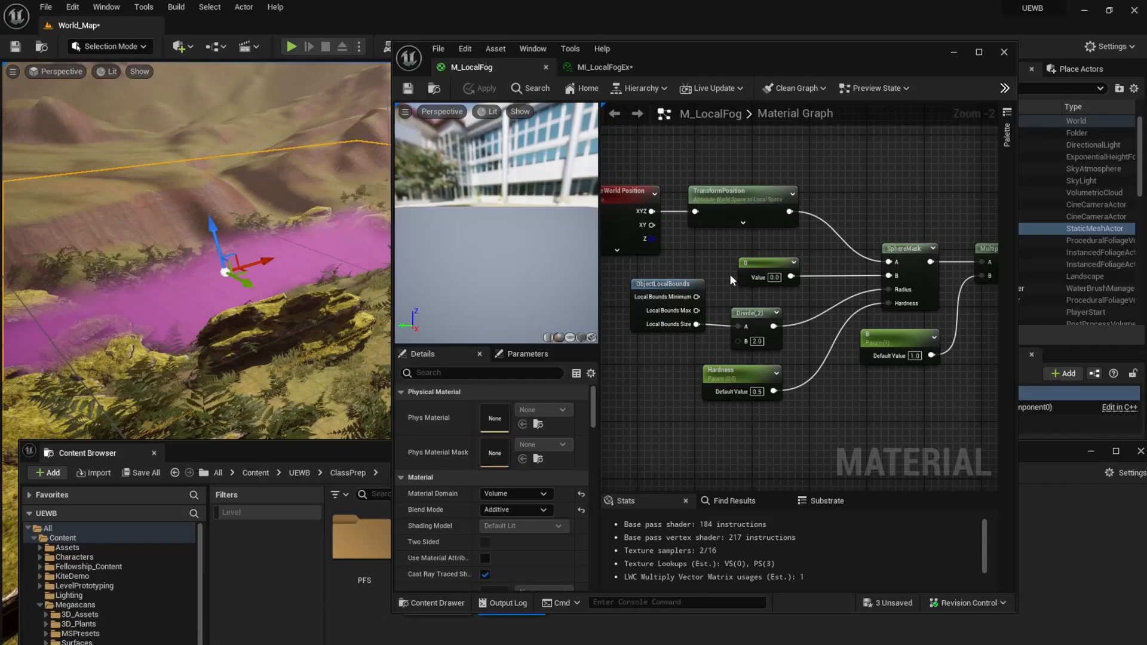
{"action": "right_click_drag", "start_coordinate": [787, 171], "coordinate": [739, 446]}
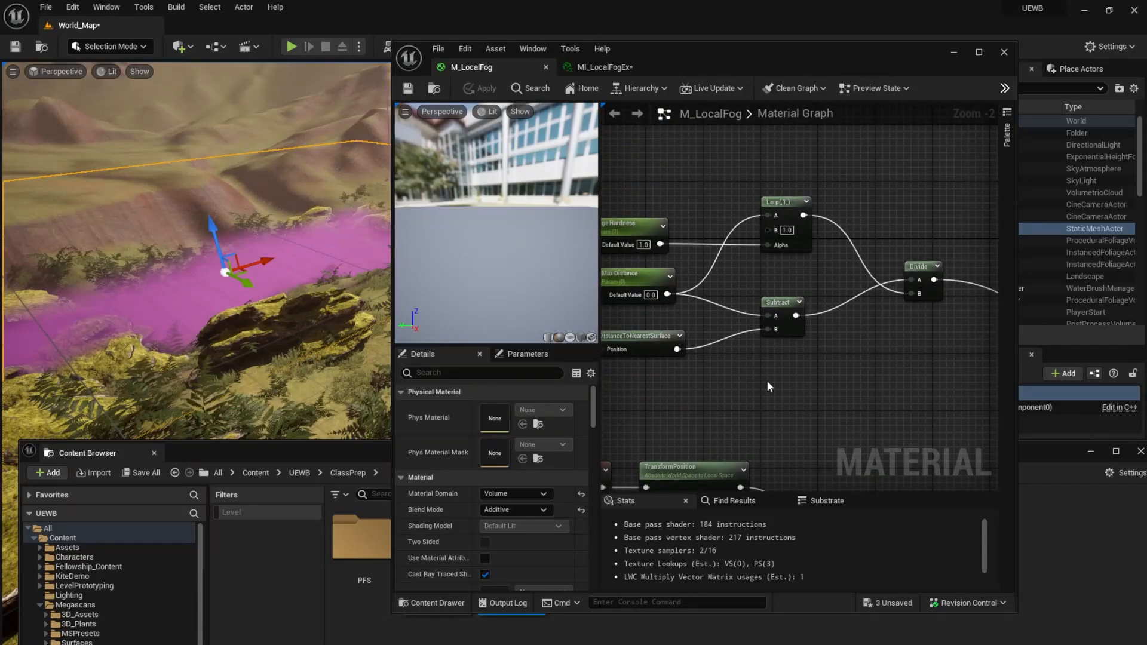
Test high and low values for the B parameter of MI_LocalFogEx, set it to about 2.55, and save the instance.
{"action": "right_click_drag", "start_coordinate": [933, 389], "coordinate": [669, 171]}
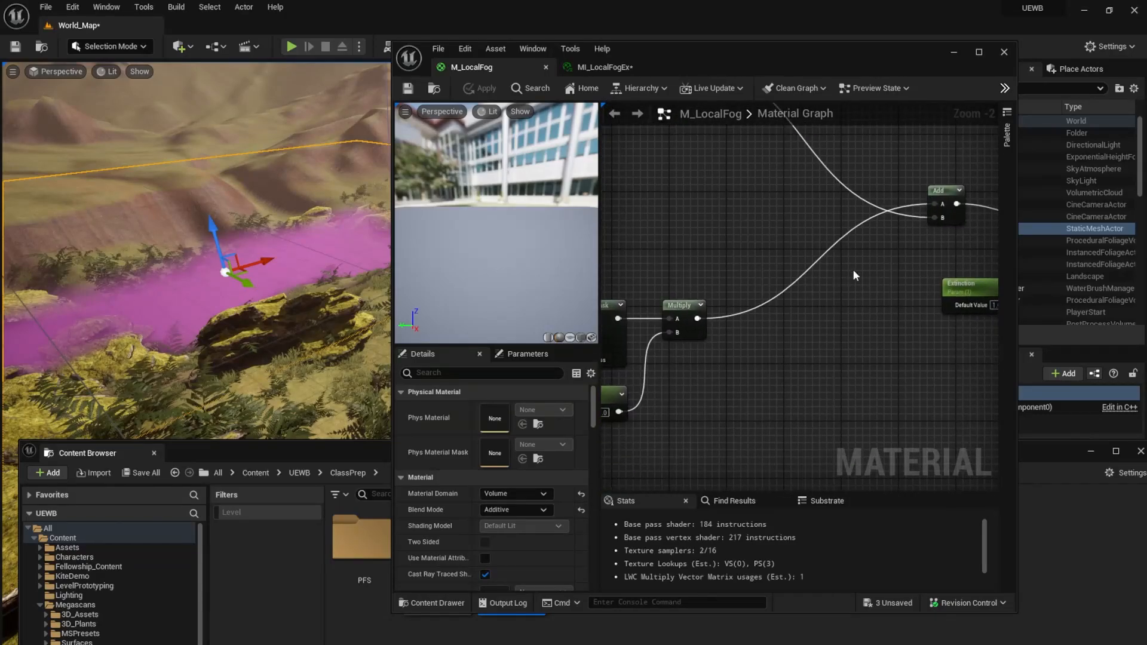
{"action": "right_click_drag", "start_coordinate": [876, 299], "coordinate": [1081, 202]}
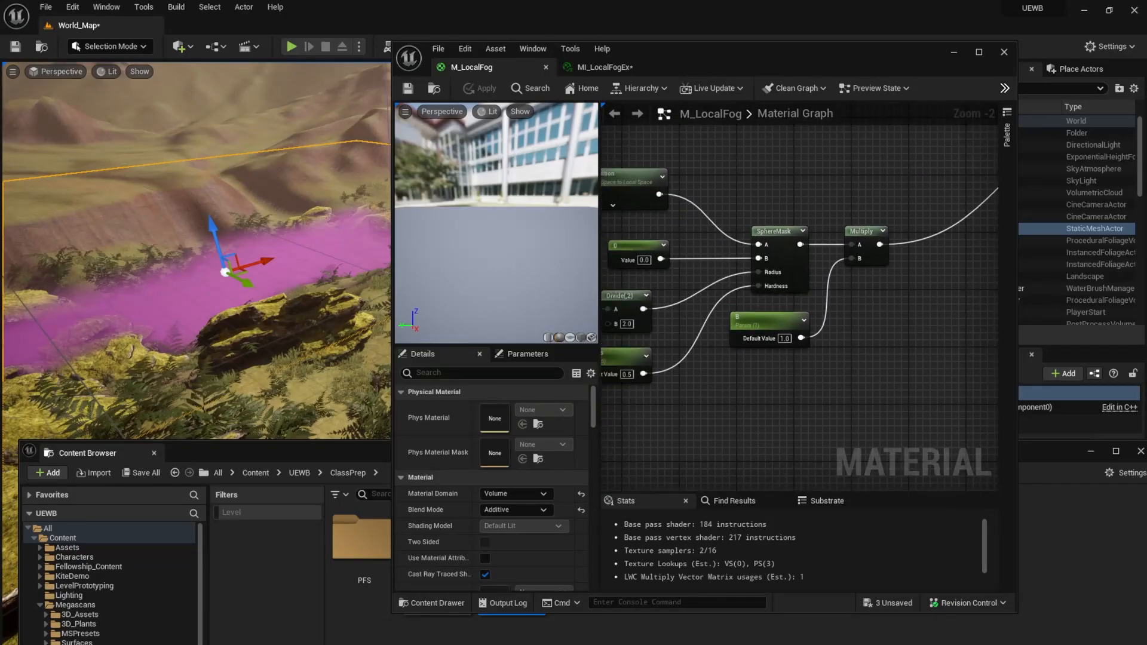
{"action": "left_click", "coordinate": [657, 73]}
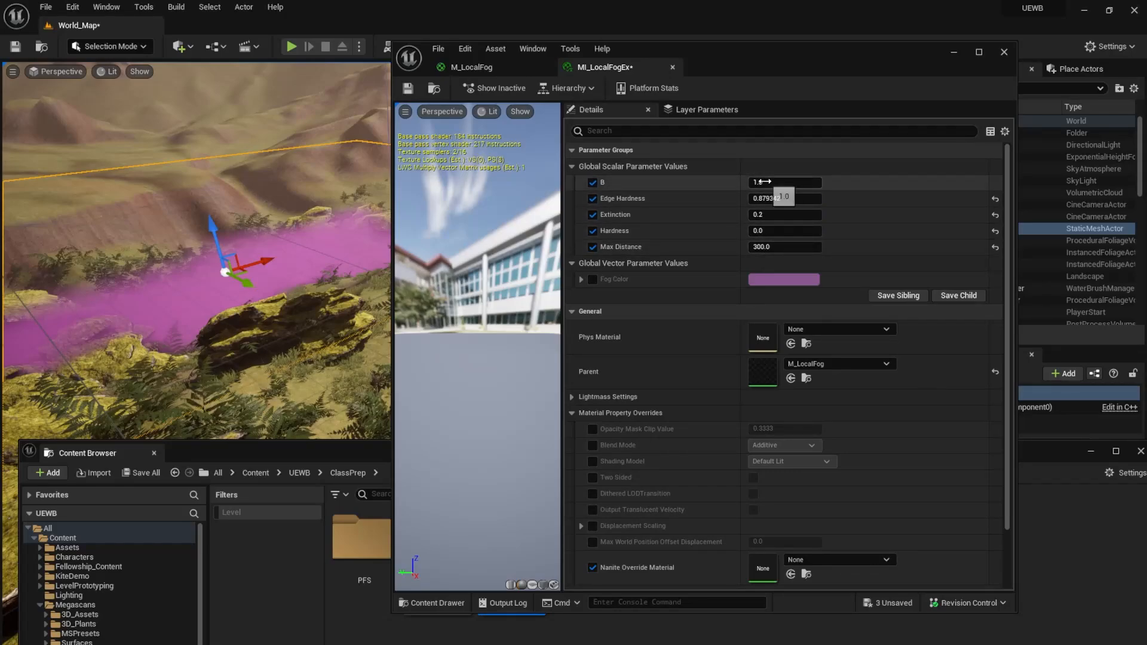
{"action": "left_click_drag", "start_coordinate": [784, 182], "coordinate": [861, 182]}
{"action": "left_click_drag", "start_coordinate": [784, 182], "coordinate": [836, 182]}
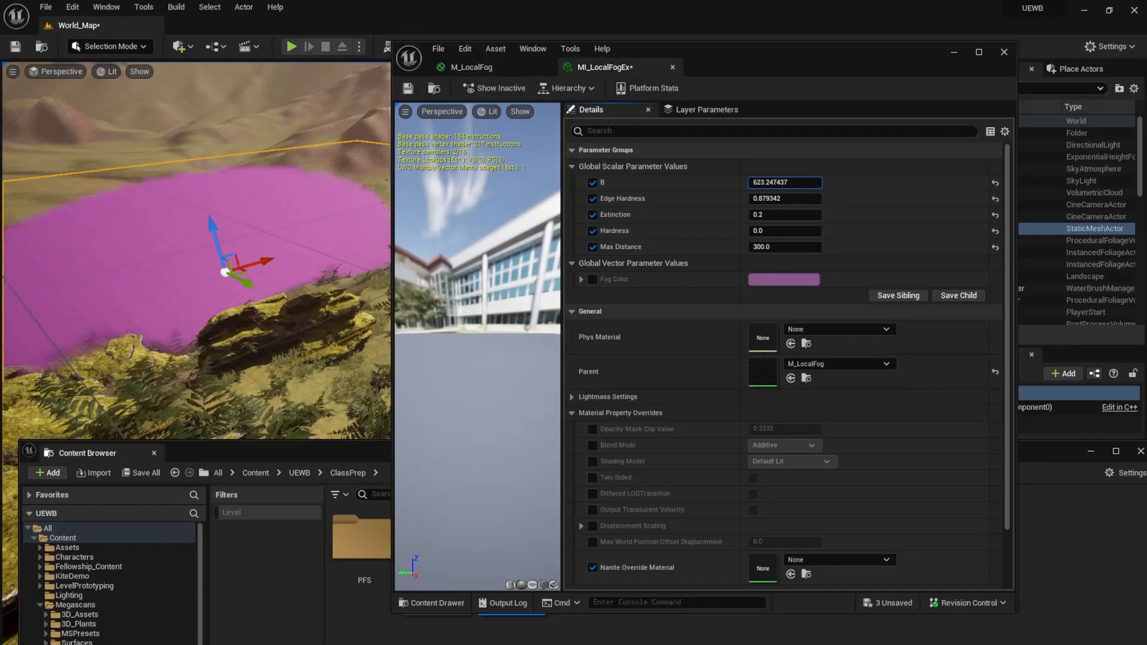
{"action": "mouse_move", "coordinate": [350, 214]}
{"action": "right_mouse_down"}
{"action": "mouse_move", "coordinate": [323, 213]}
{"action": "mouse_move", "coordinate": [367, 206]}
{"action": "right_mouse_up"}
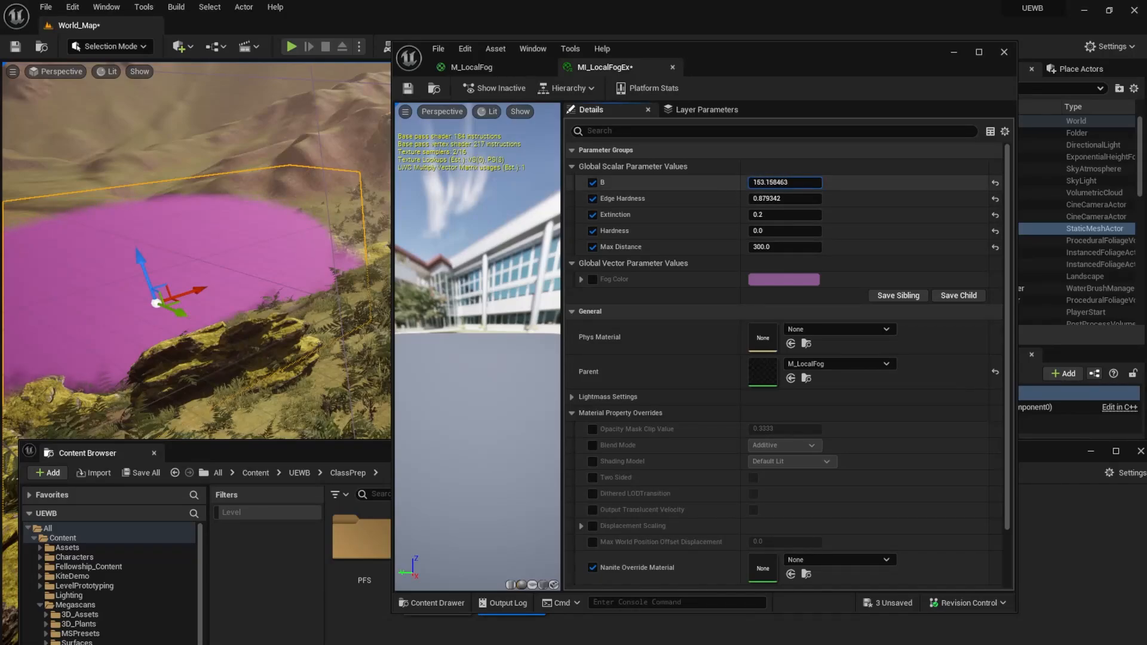
{"action": "left_click_drag", "start_coordinate": [785, 182], "coordinate": [766, 183]}
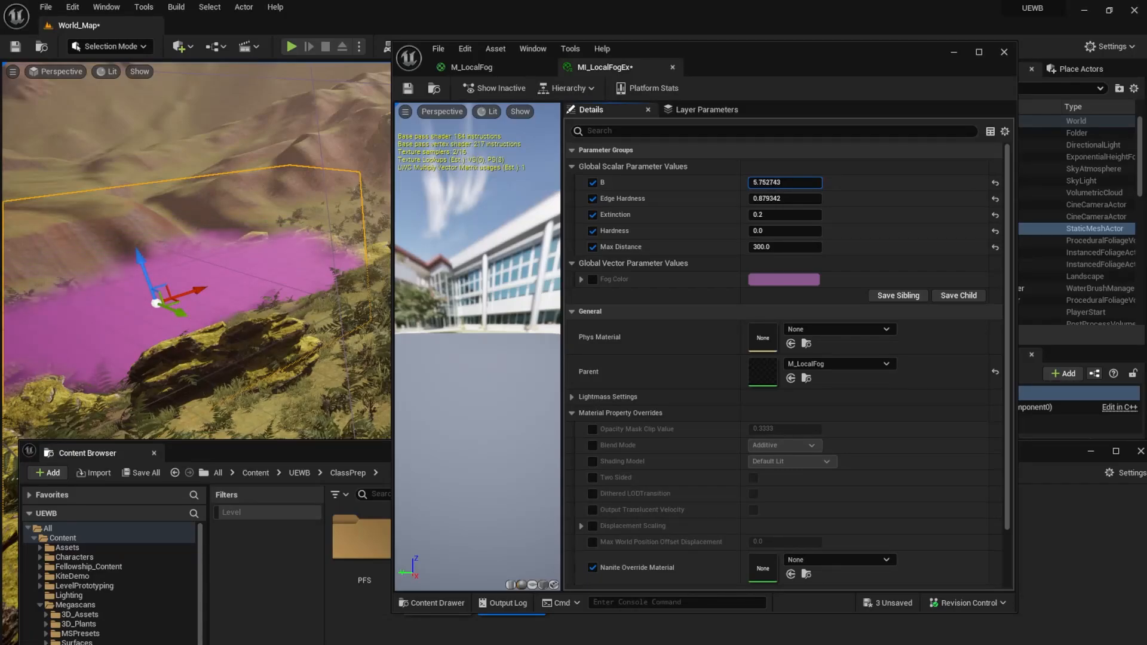
{"action": "left_click_drag", "start_coordinate": [785, 183], "coordinate": [794, 183]}
{"action": "left_click_drag", "start_coordinate": [785, 182], "coordinate": [789, 183]}
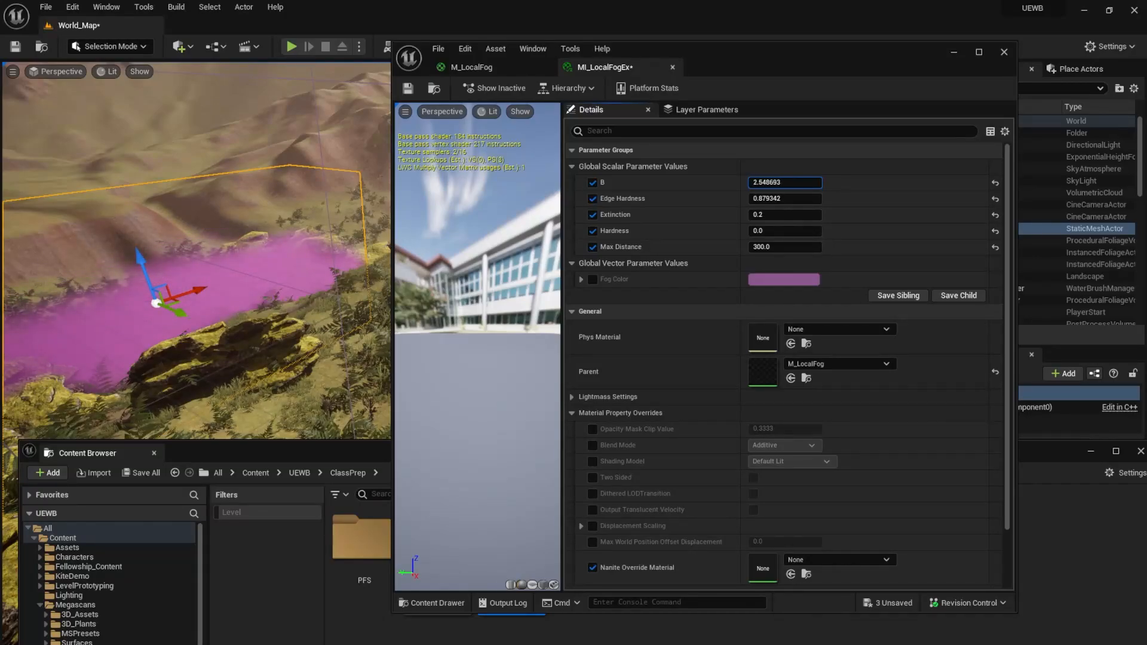
{"action": "left_click", "coordinate": [403, 94]}
{"action": "left_click", "coordinate": [955, 52]}
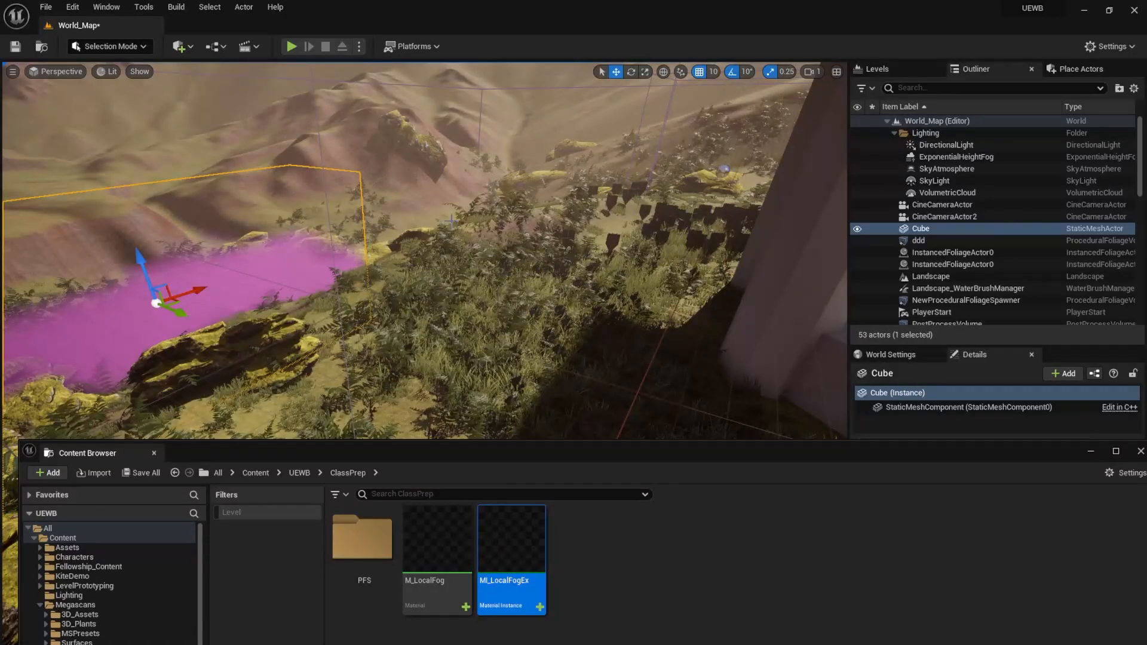
Nudge the fog cube's position slightly and enlarge it to a scale of about 42 in X and 38.25 in Y.
{"action": "right_click_drag", "start_coordinate": [452, 221], "coordinate": [402, 274]}
{"action": "left_click_drag", "start_coordinate": [321, 299], "coordinate": [304, 280]}
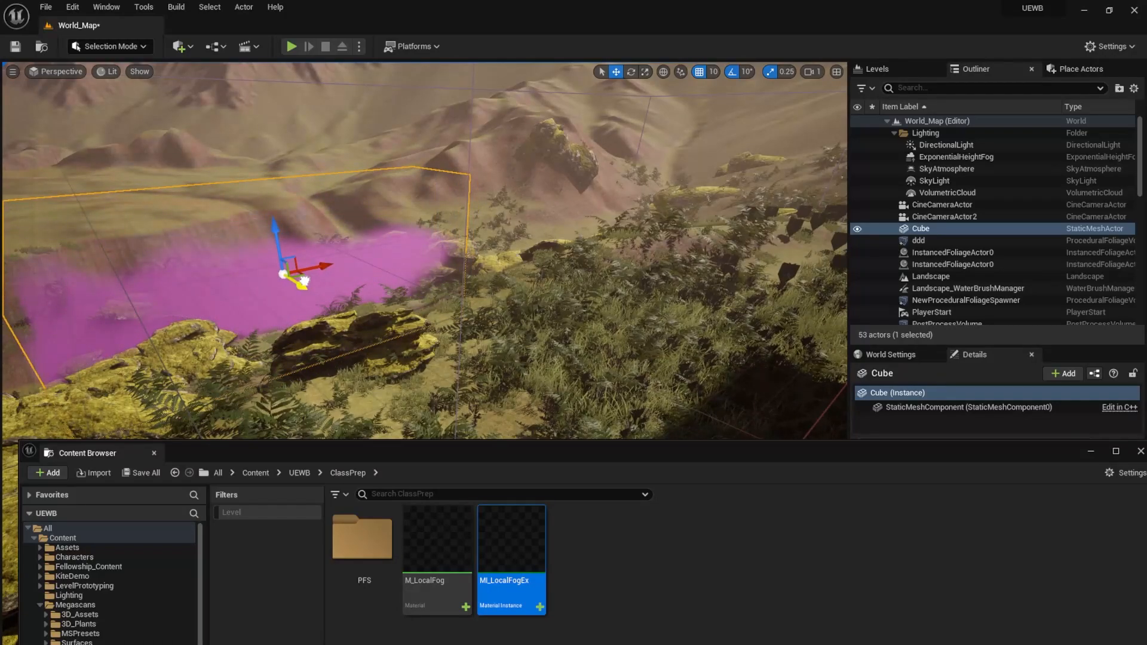
{"action": "left_click_drag", "start_coordinate": [284, 229], "coordinate": [282, 217]}
{"action": "key", "text": "e"}
{"action": "key", "text": "r"}
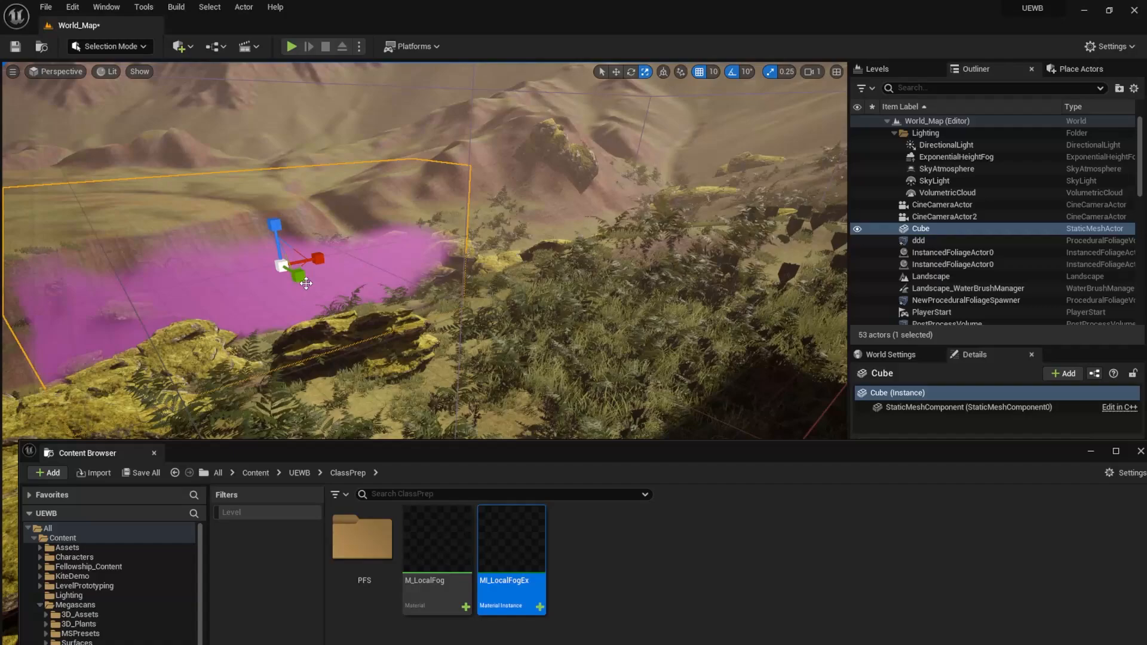
{"action": "left_click_drag", "start_coordinate": [298, 276], "coordinate": [346, 303]}
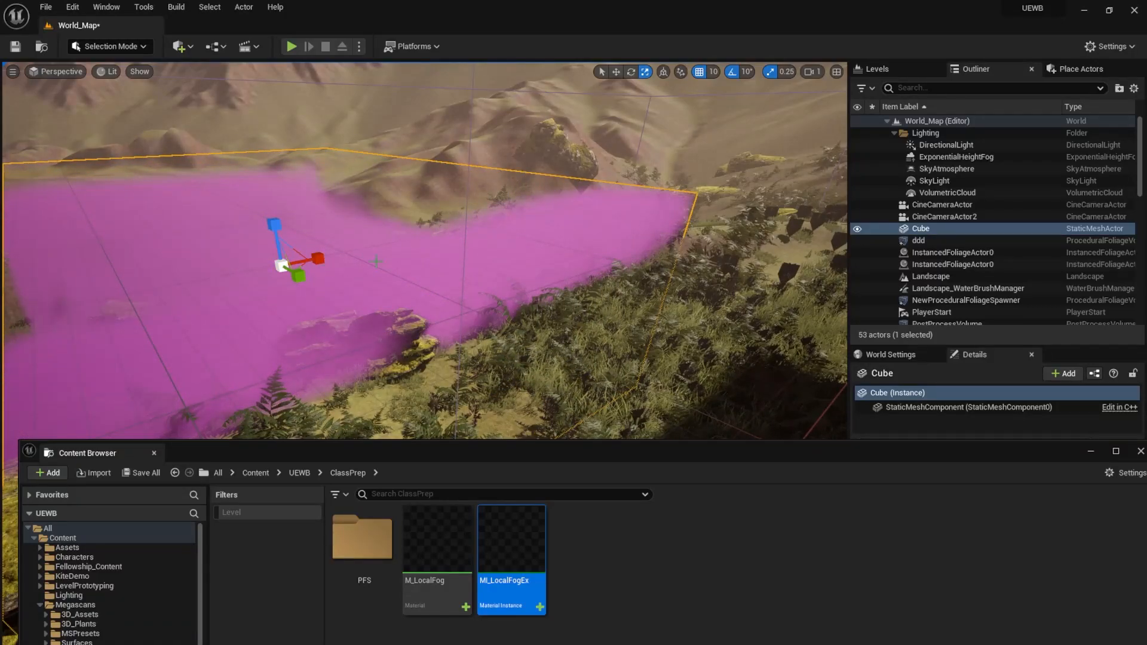
{"action": "left_click_drag", "start_coordinate": [312, 259], "coordinate": [326, 256]}
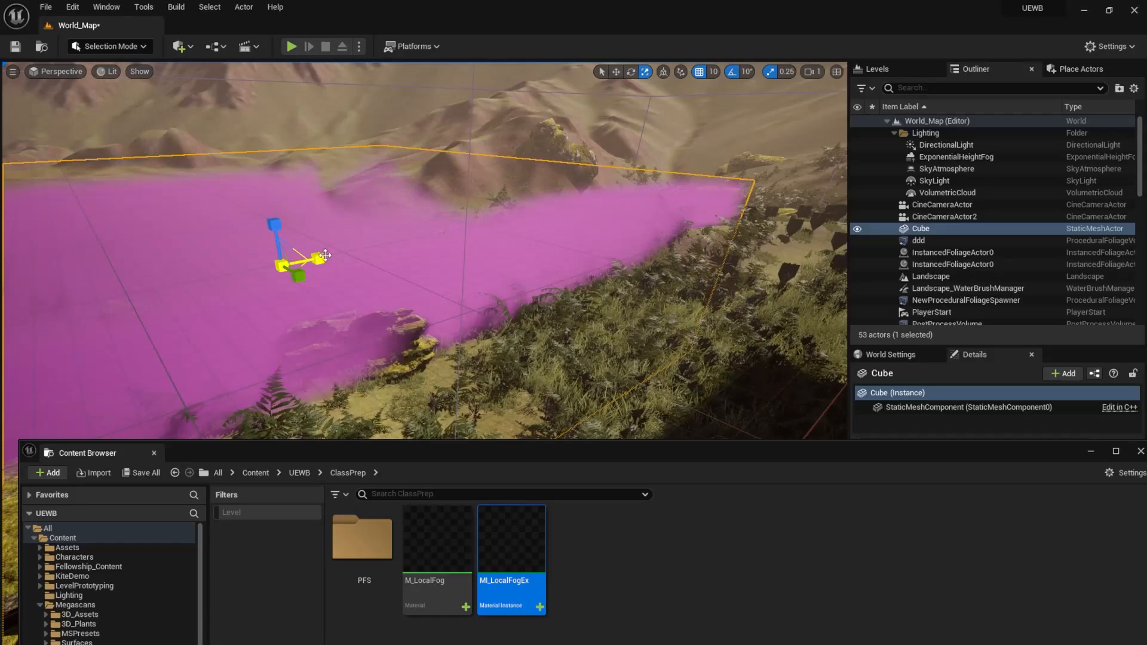
Move the enlarged fog cube over the ground beside the pillared structure, at about X 11270, Y 7760, Z -810.
{"action": "right_click_drag", "start_coordinate": [455, 209], "coordinate": [426, 289]}
{"action": "key", "text": "s"}
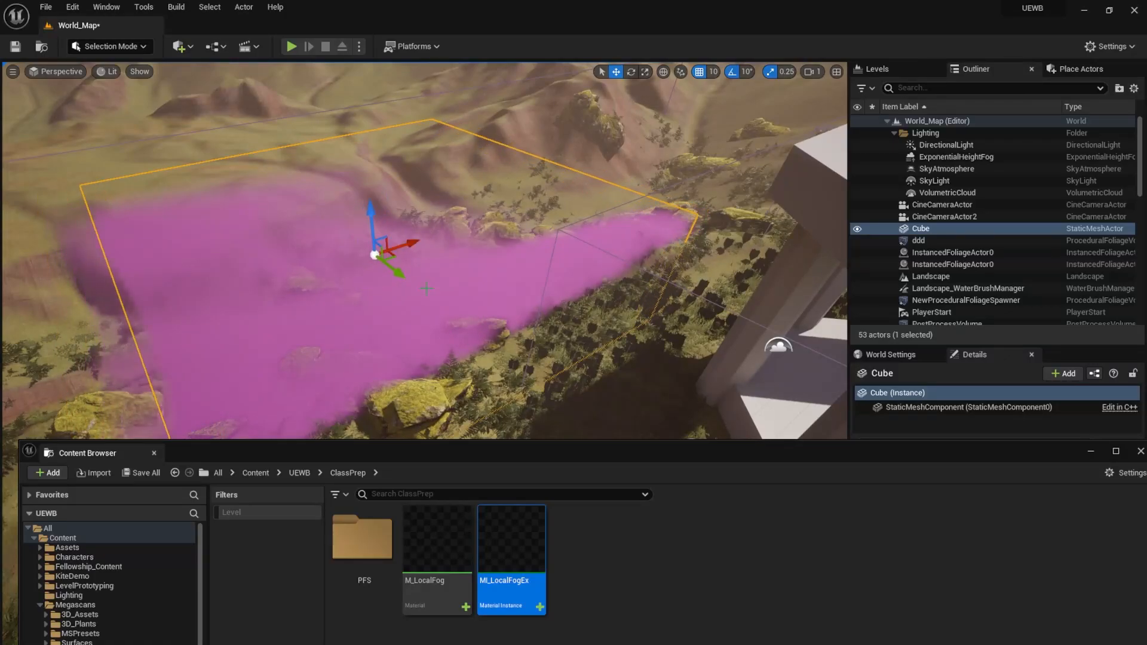
{"action": "left_click_drag", "start_coordinate": [392, 254], "coordinate": [495, 378]}
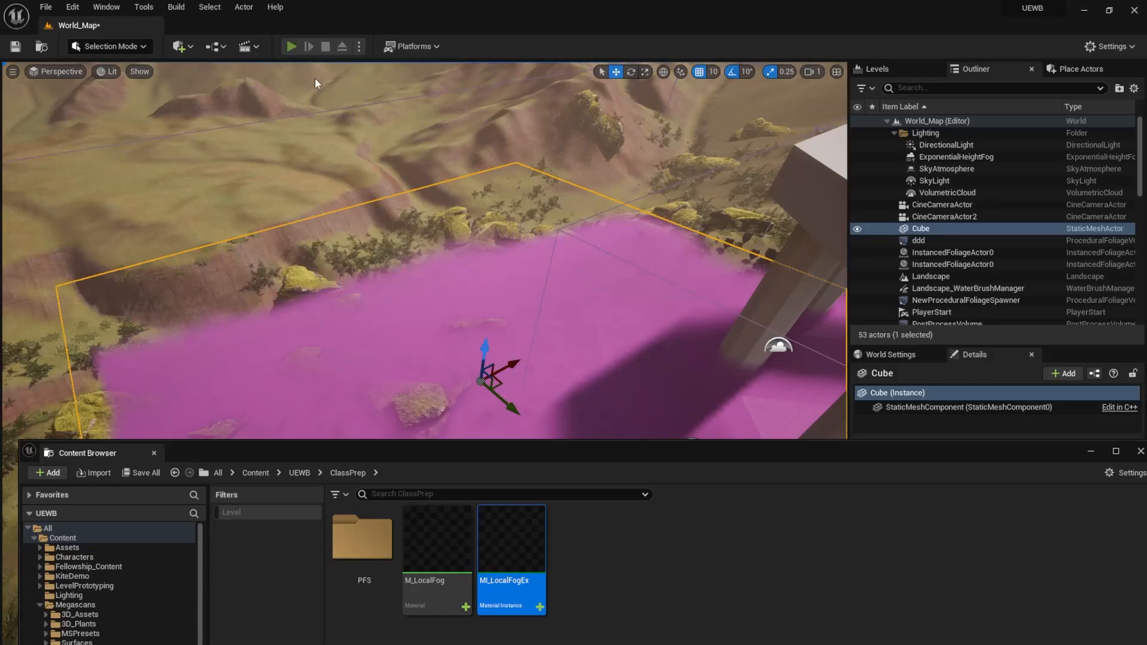
Play-test the level, running the character around the fog volume to check whether it can be entered, and end the session.
{"action": "left_click", "coordinate": [291, 46]}
{"action": "left_click", "coordinate": [443, 289]}
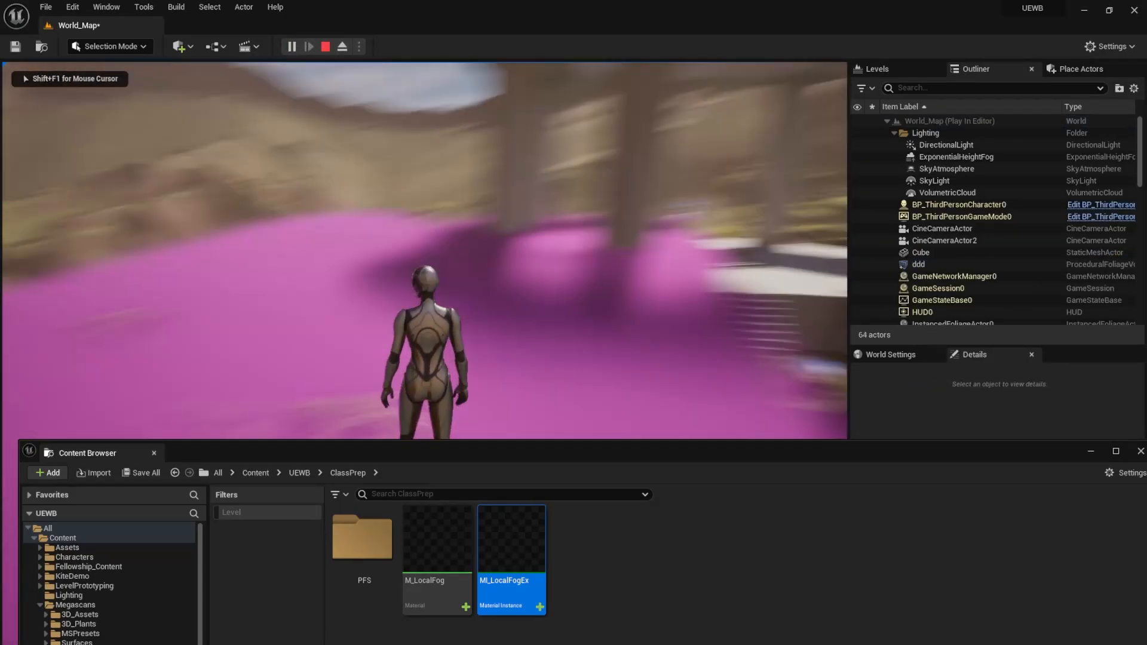
{"action": "key", "text": "d"}
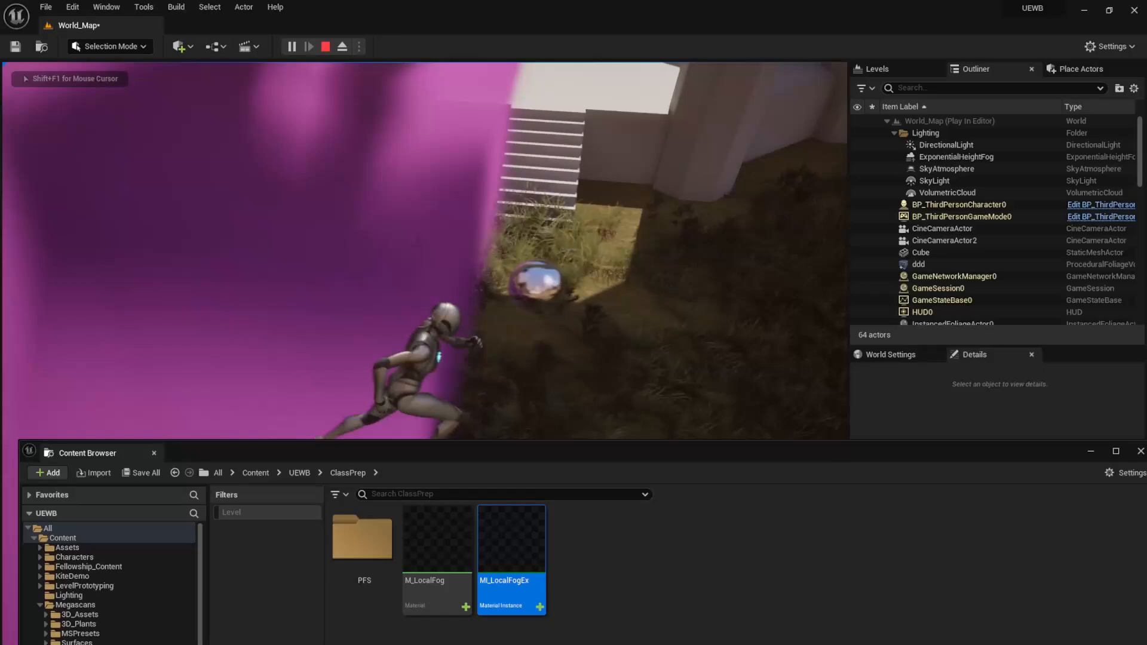
{"action": "key", "text": "w"}
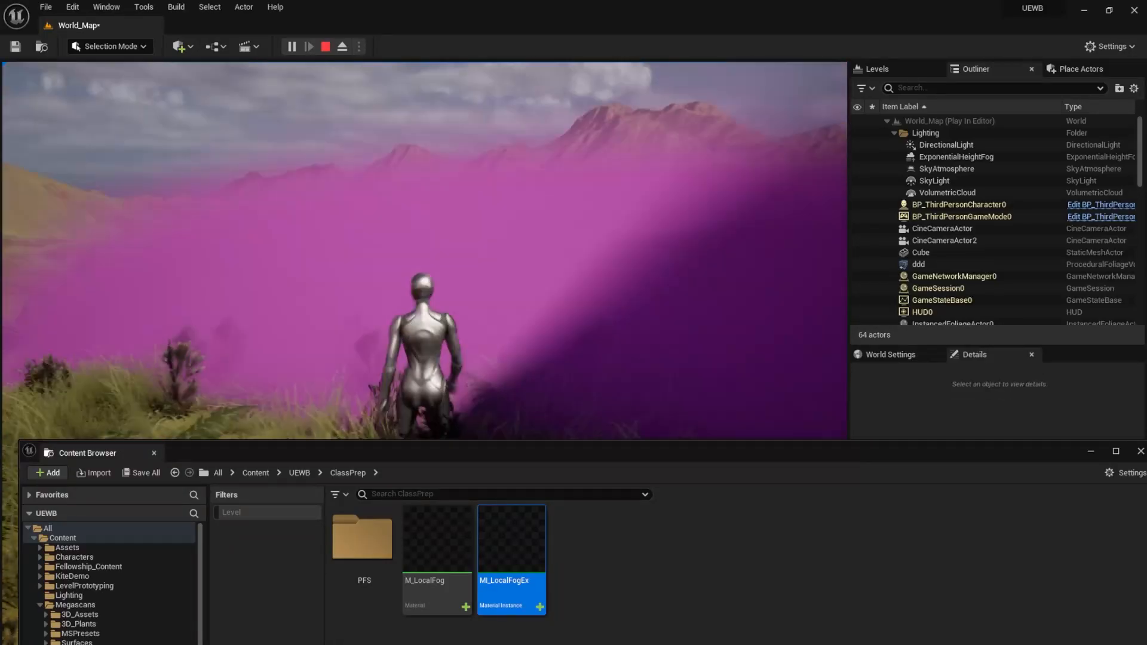
{"action": "key", "text": "a"}
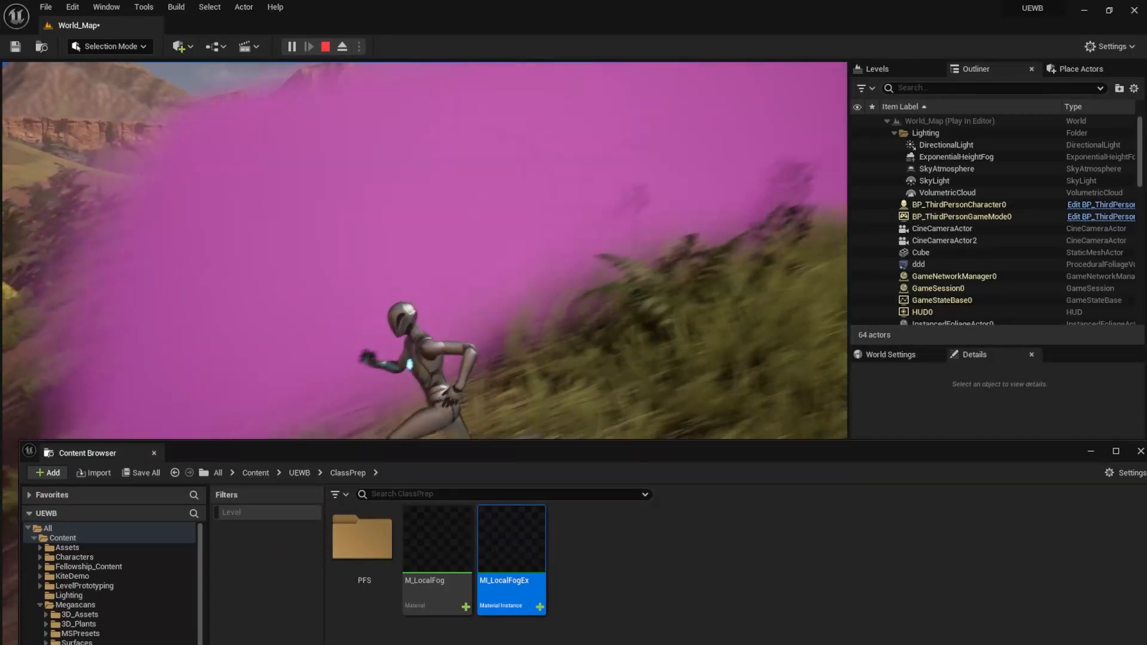
{"action": "key", "text": "w"}
{"action": "key", "text": "Escape"}
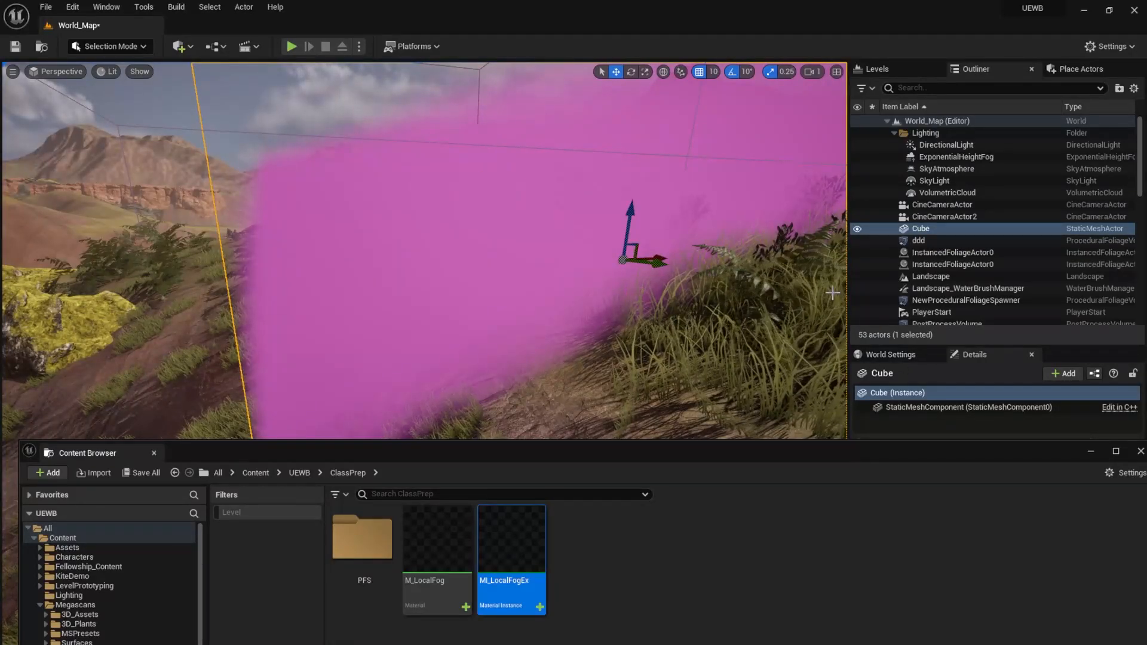
Set the collision preset of the fog Cube to NoCollision in its physics properties.
{"action": "scroll", "coordinate": [932, 299], "scroll_direction": "down", "scroll_amount": 3}
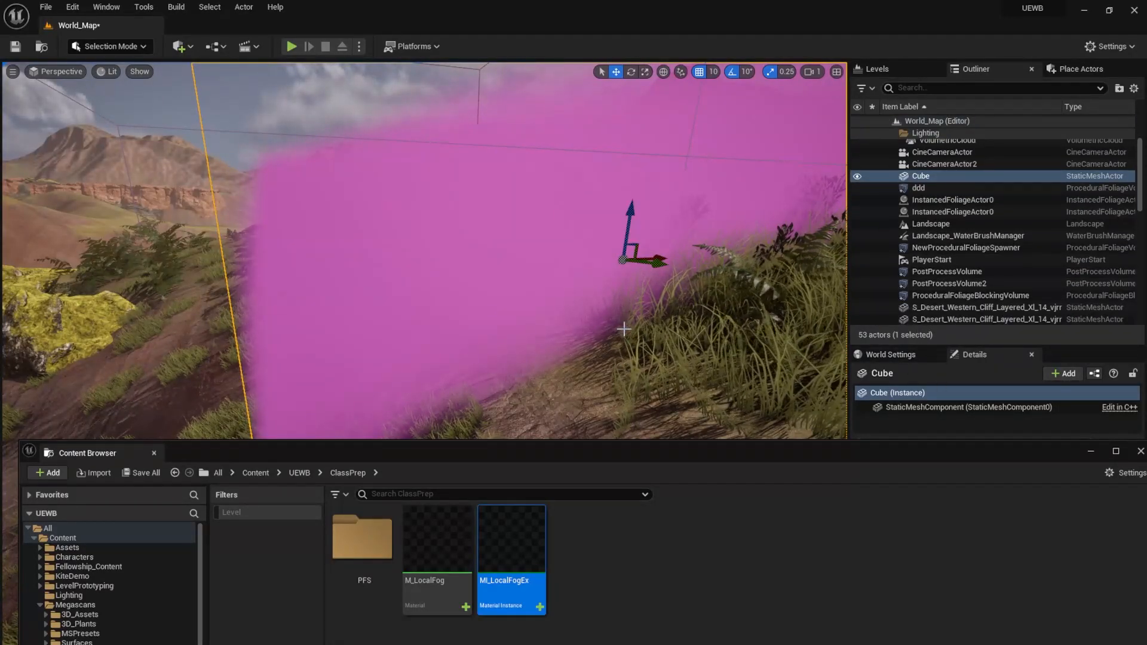
{"action": "left_click", "coordinate": [154, 453]}
{"action": "scroll", "coordinate": [995, 589], "scroll_direction": "up", "scroll_amount": 2}
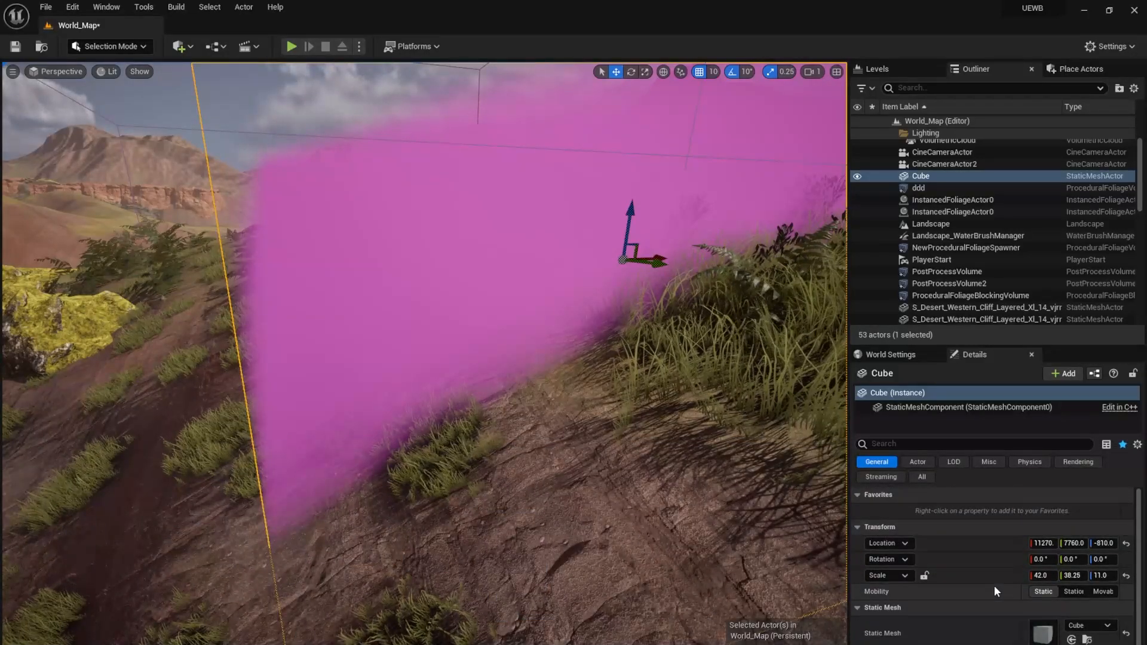
{"action": "scroll", "coordinate": [994, 585], "scroll_direction": "down", "scroll_amount": 2}
{"action": "left_click", "coordinate": [932, 223]}
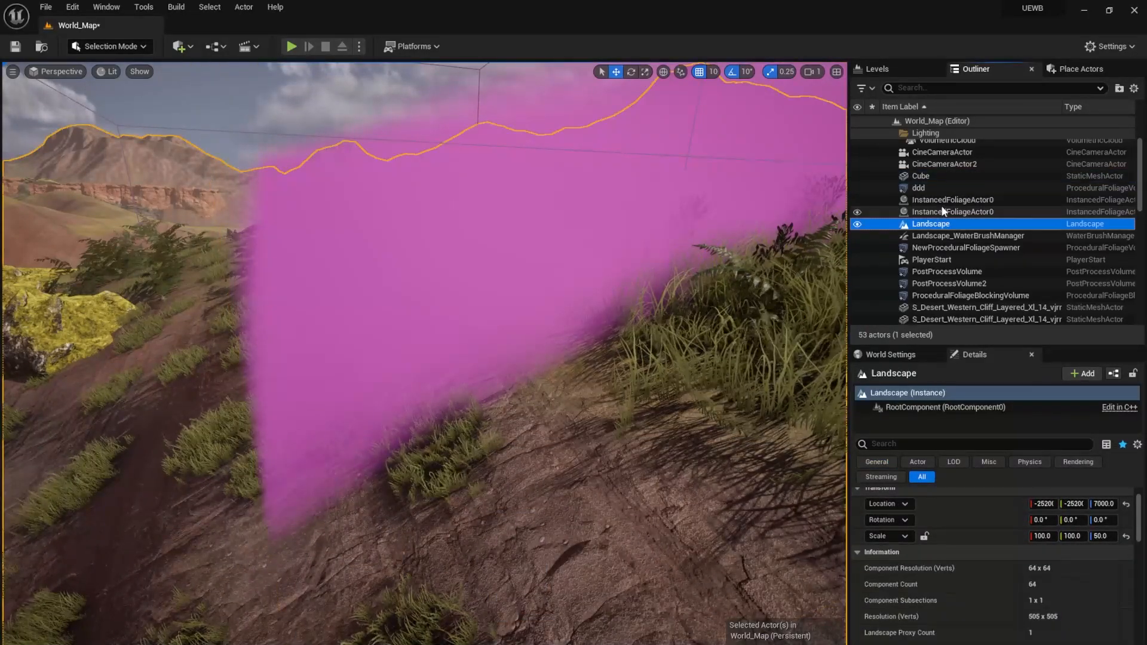
{"action": "left_click", "coordinate": [934, 176]}
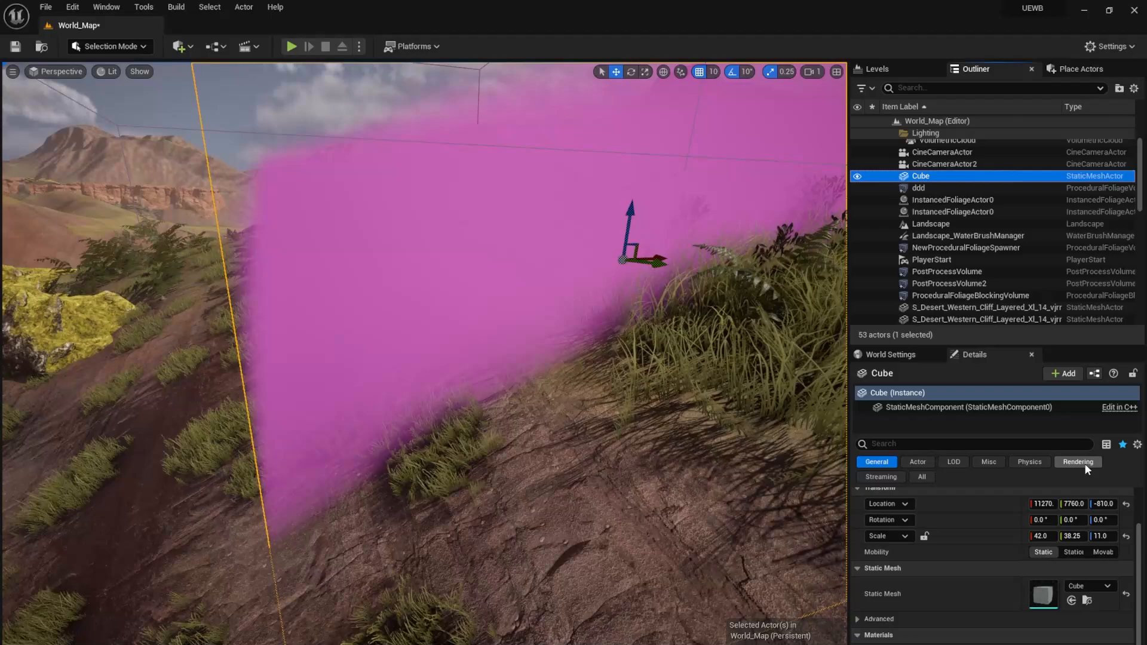
{"action": "left_click", "coordinate": [1029, 462]}
{"action": "scroll", "coordinate": [923, 557], "scroll_direction": "down", "scroll_amount": 2}
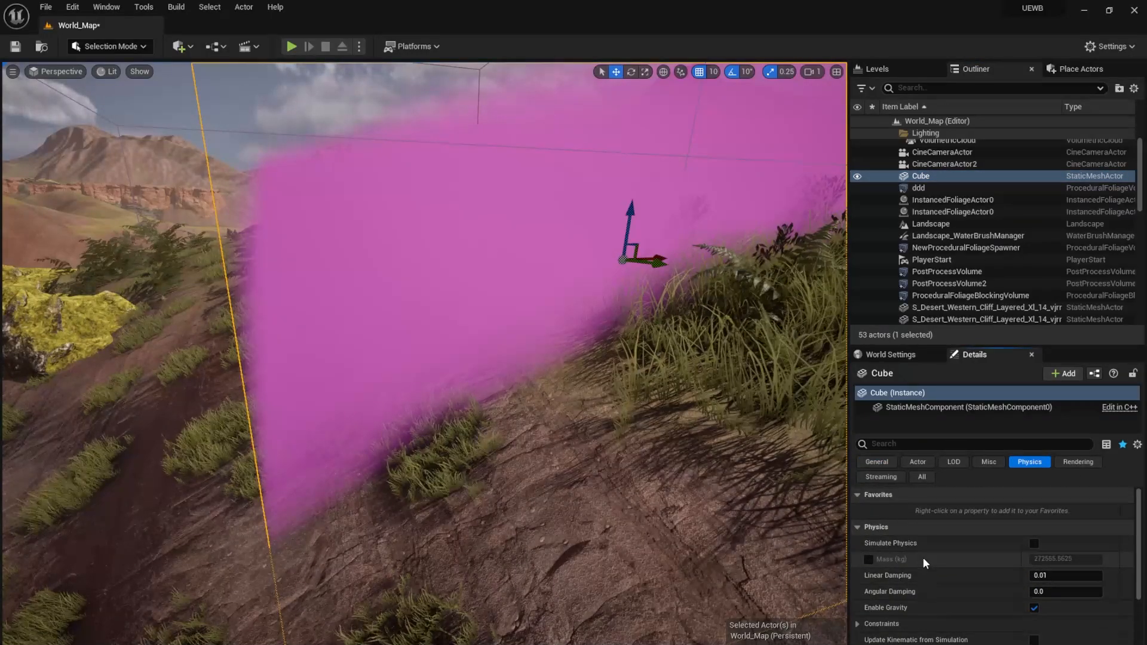
{"action": "scroll", "coordinate": [882, 559], "scroll_direction": "down", "scroll_amount": 5}
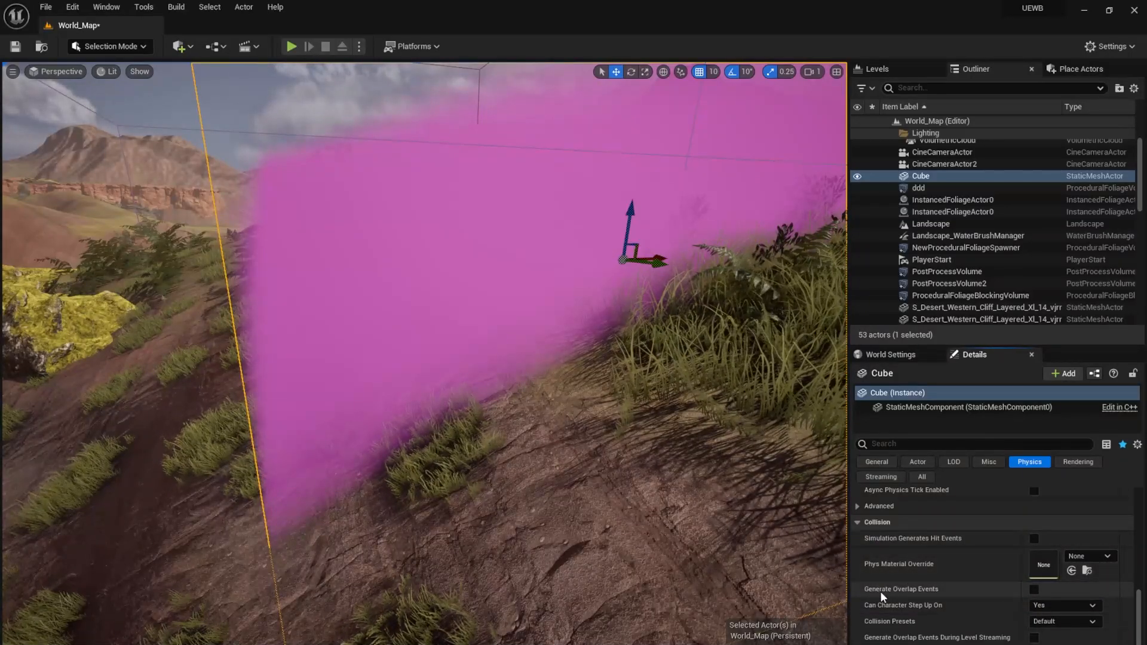
{"action": "left_click", "coordinate": [1075, 623]}
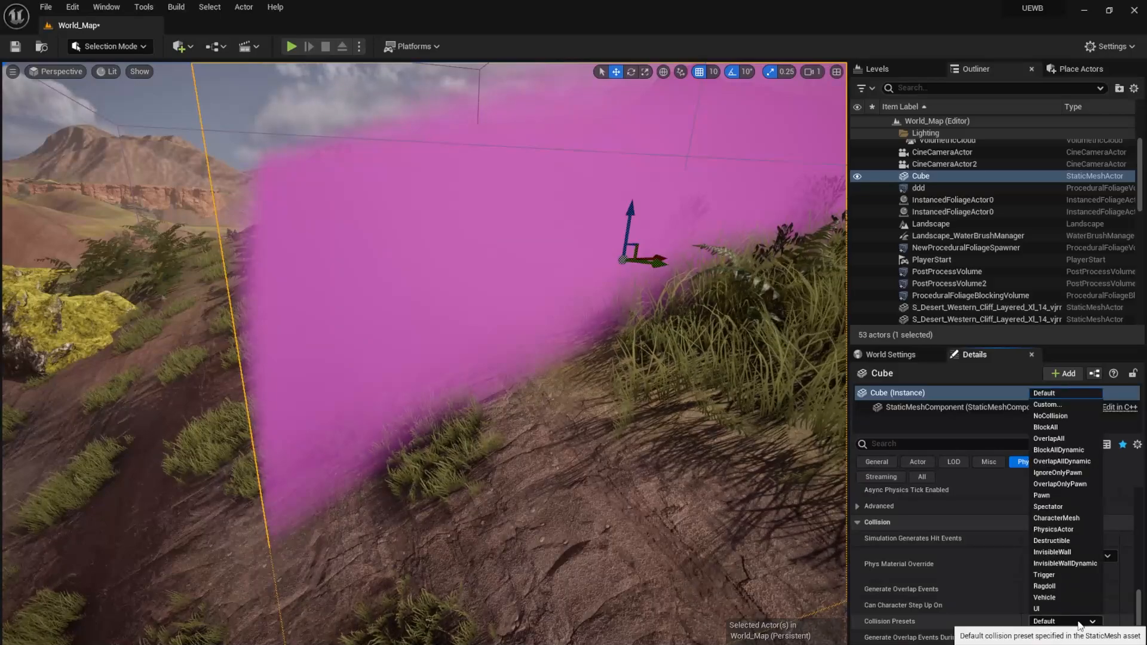
{"action": "left_click", "coordinate": [1060, 417]}
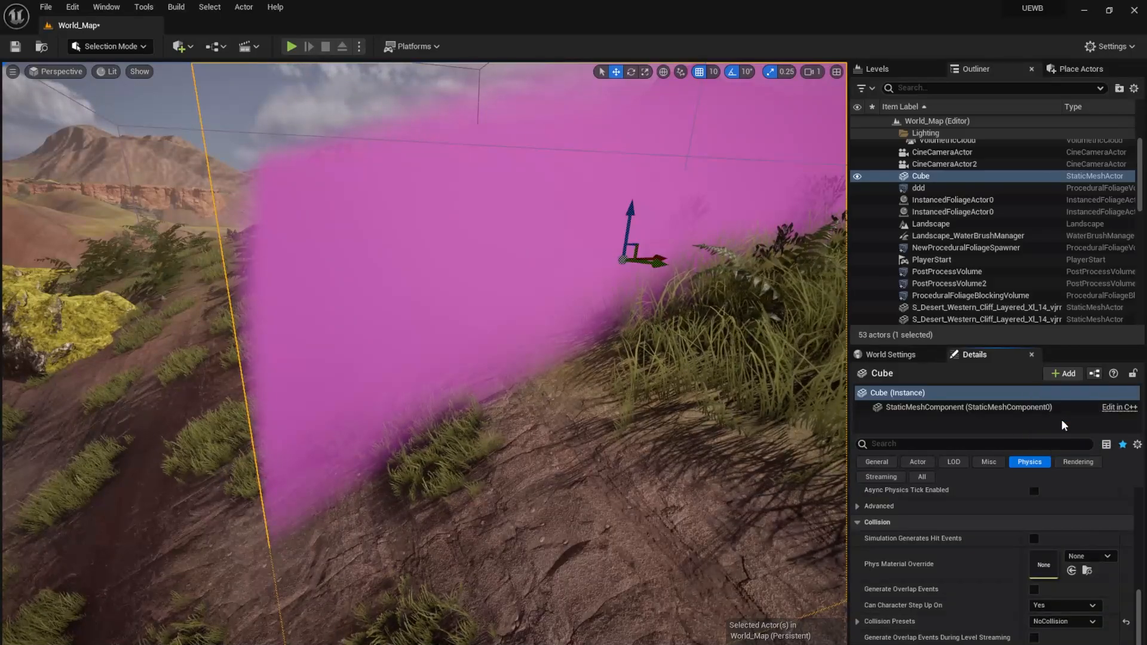
Play-test the level again, run the character into the fog volume, and end the session.
{"action": "left_click", "coordinate": [291, 48]}
{"action": "left_click", "coordinate": [371, 89]}
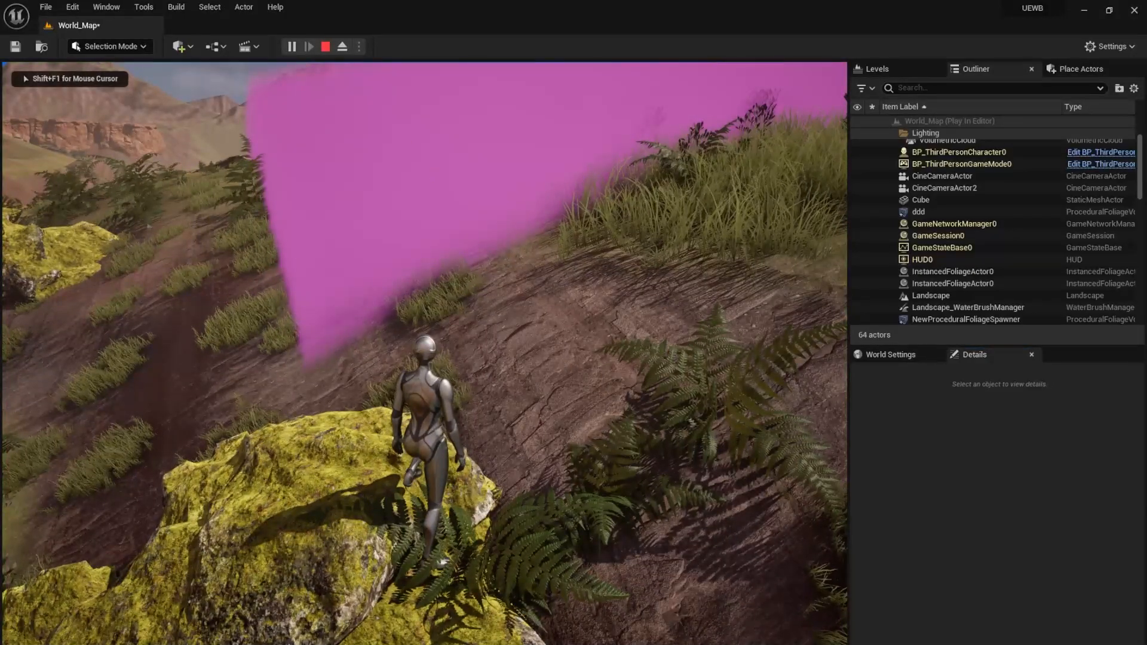
{"action": "key", "text": "w"}
{"action": "key", "text": "w"}
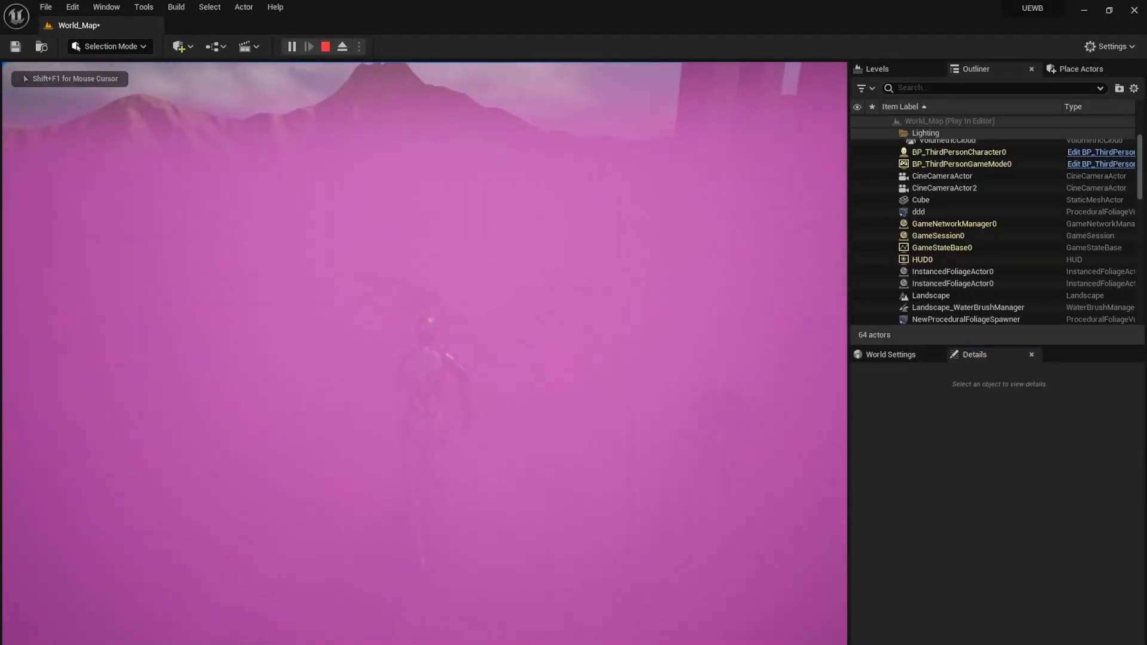
{"action": "key", "text": "d"}
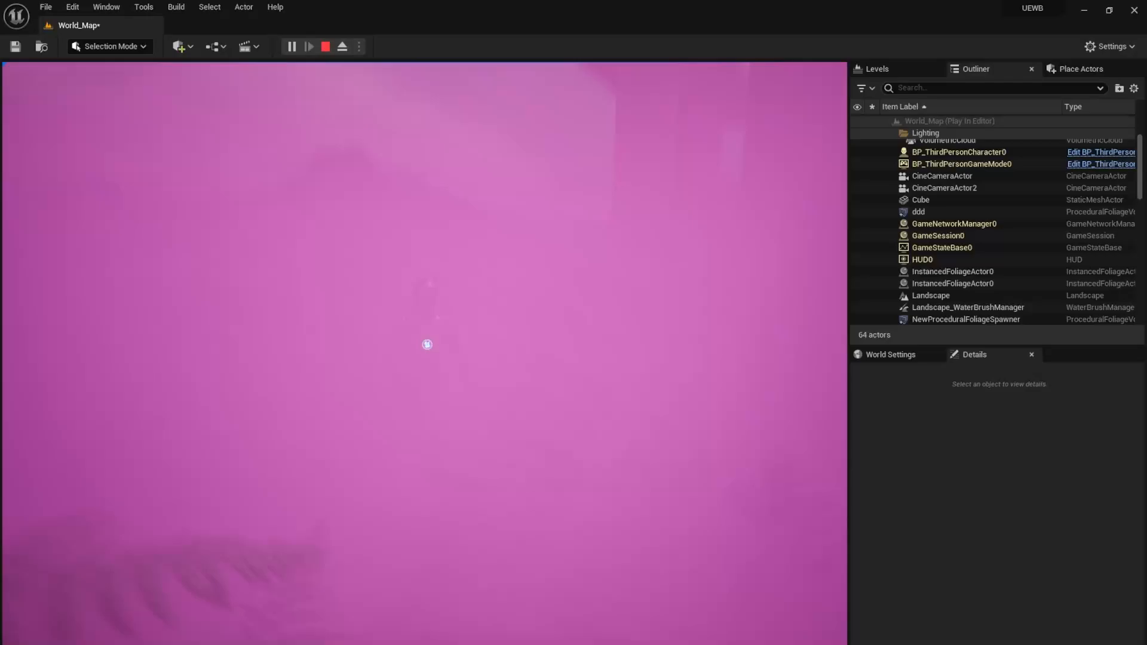
{"action": "key", "text": "Escape"}
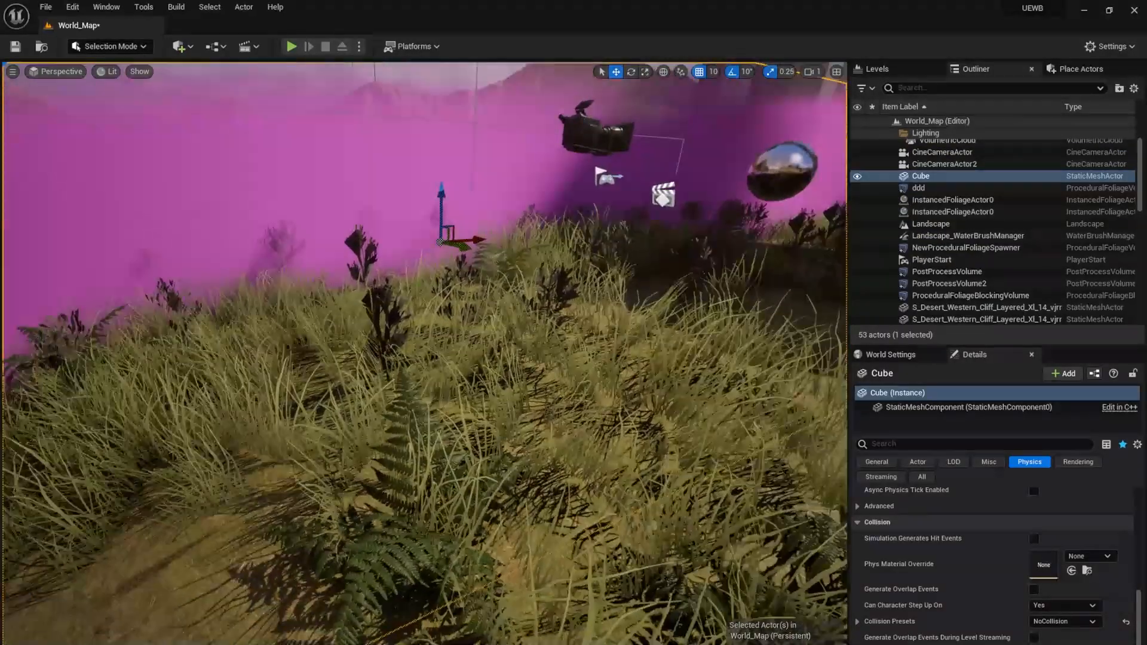
Shrink the fog cube along its Y axis and move it away from the pillared structure to beside the yellow rocks.
{"action": "right_click_drag", "start_coordinate": [425, 353], "coordinate": [415, 409]}
{"action": "key", "text": "r"}
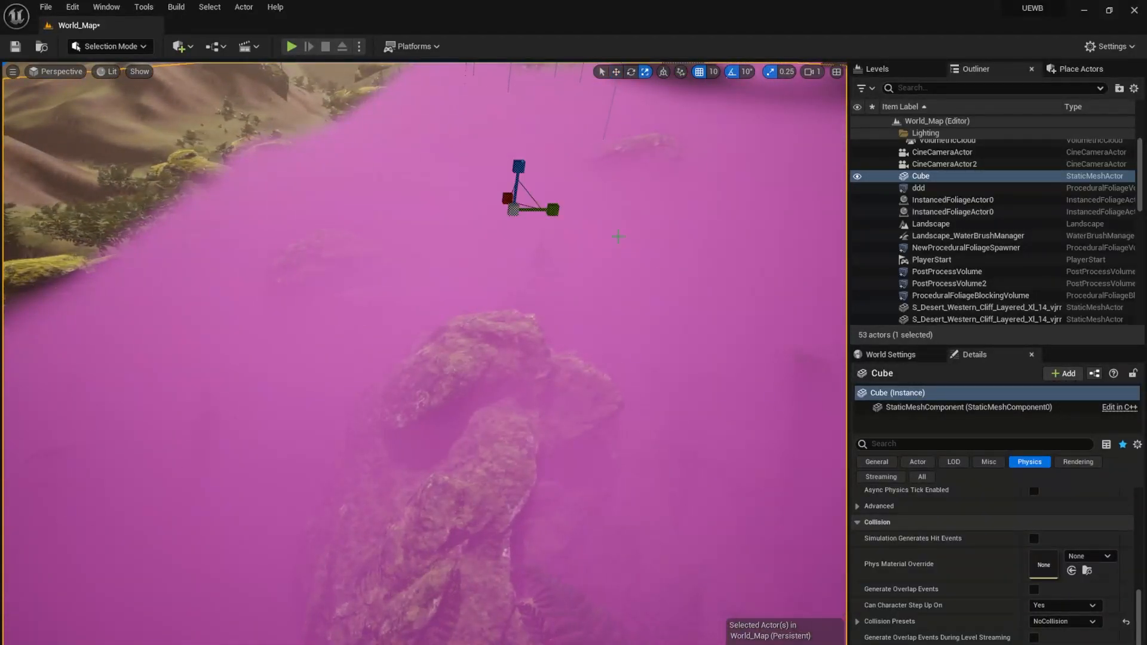
{"action": "left_click_drag", "start_coordinate": [552, 210], "coordinate": [518, 216]}
{"action": "mouse_move", "coordinate": [568, 226]}
{"action": "right_mouse_down"}
{"action": "mouse_move", "coordinate": [556, 233]}
{"action": "mouse_move", "coordinate": [604, 230]}
{"action": "mouse_move", "coordinate": [588, 232]}
{"action": "right_mouse_up"}
{"action": "key", "text": "w"}
{"action": "left_click_drag", "start_coordinate": [535, 263], "coordinate": [389, 250]}
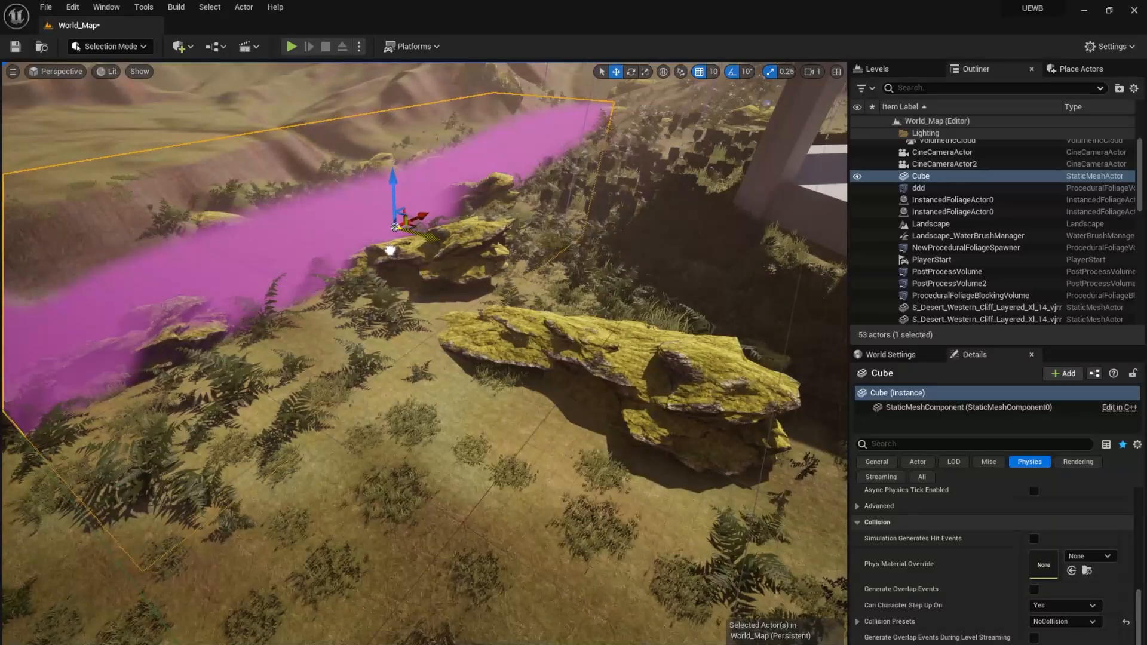
Play-test the level, run the character through the relocated fog volume beside the rocks, and end the session.
{"action": "left_click", "coordinate": [290, 46]}
{"action": "key", "text": "w"}
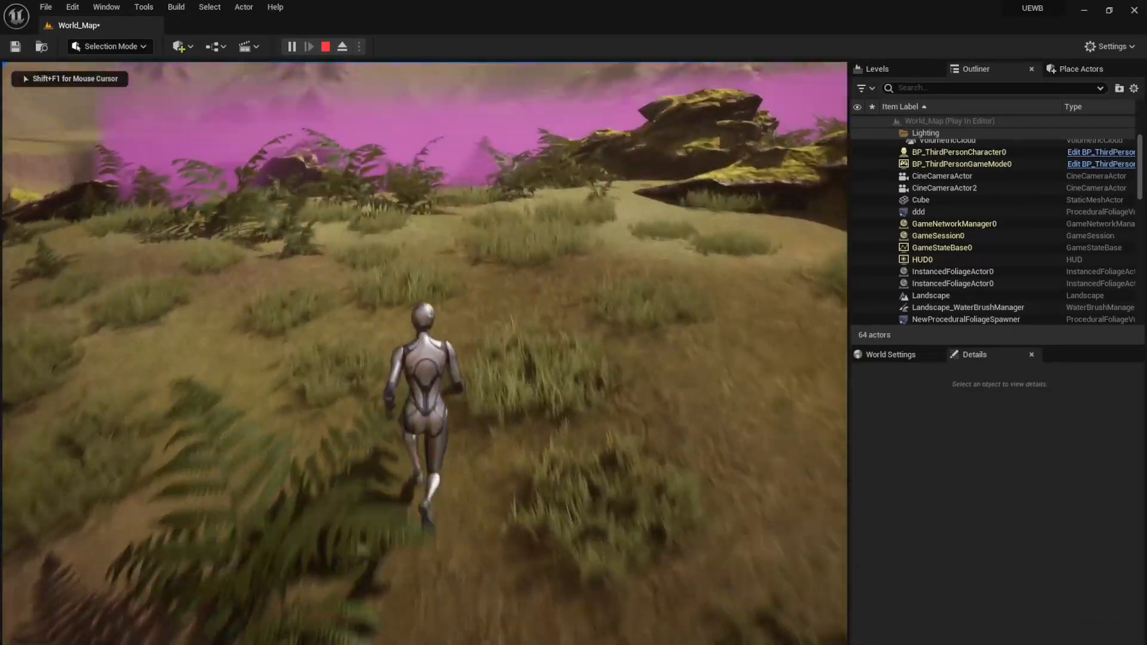
{"action": "key", "text": "w"}
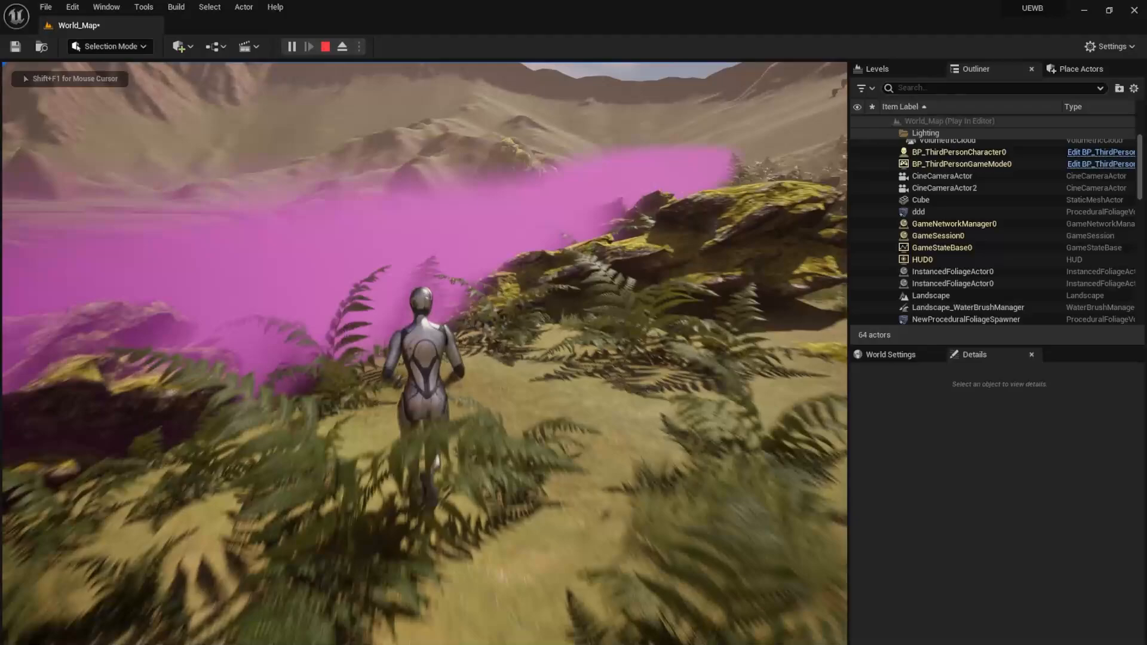
{"action": "key", "text": "w"}
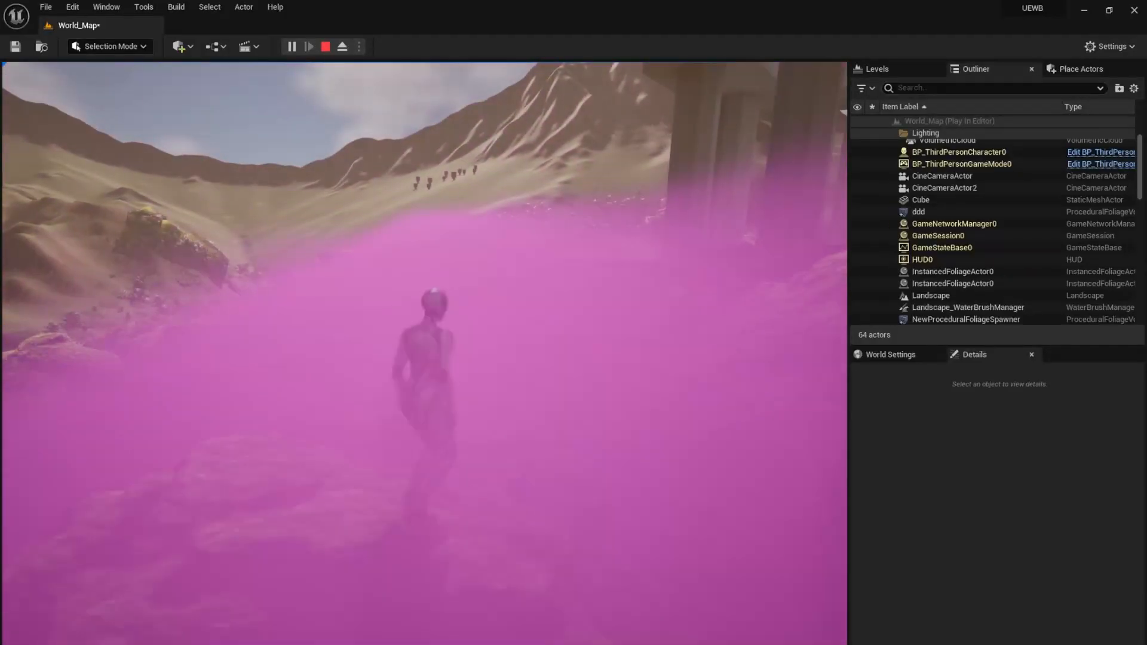
{"action": "key", "text": "Escape"}
Examine how the local fog renders as the view moves nearer to and farther from the fog cube.
{"action": "key", "text": "f"}
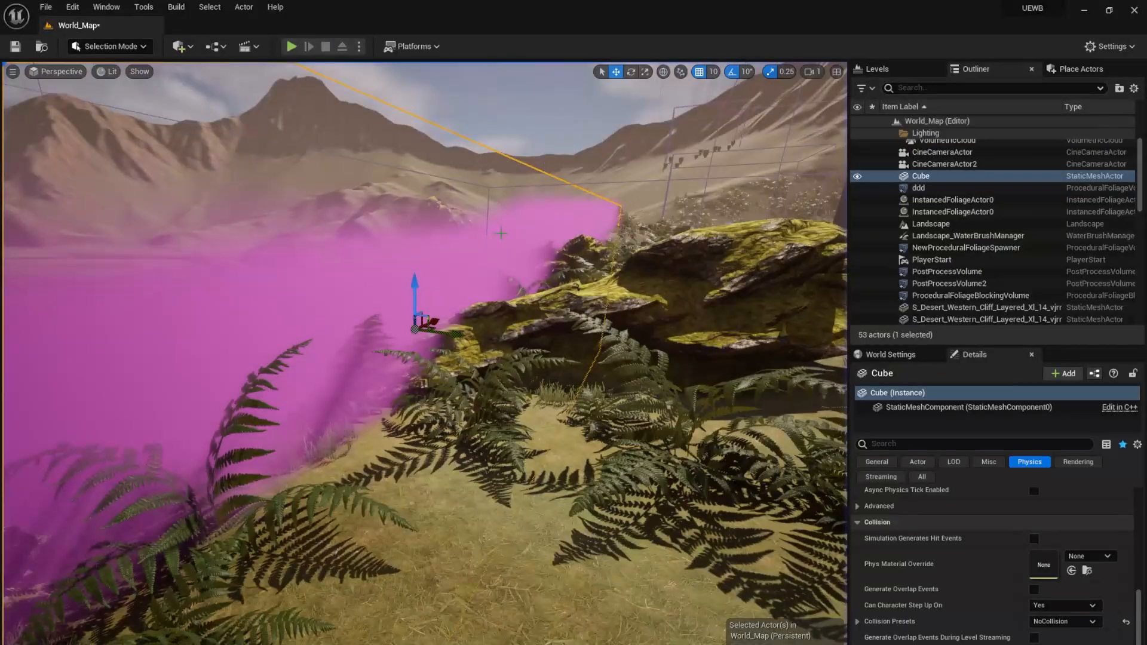
{"action": "key", "text": "s"}
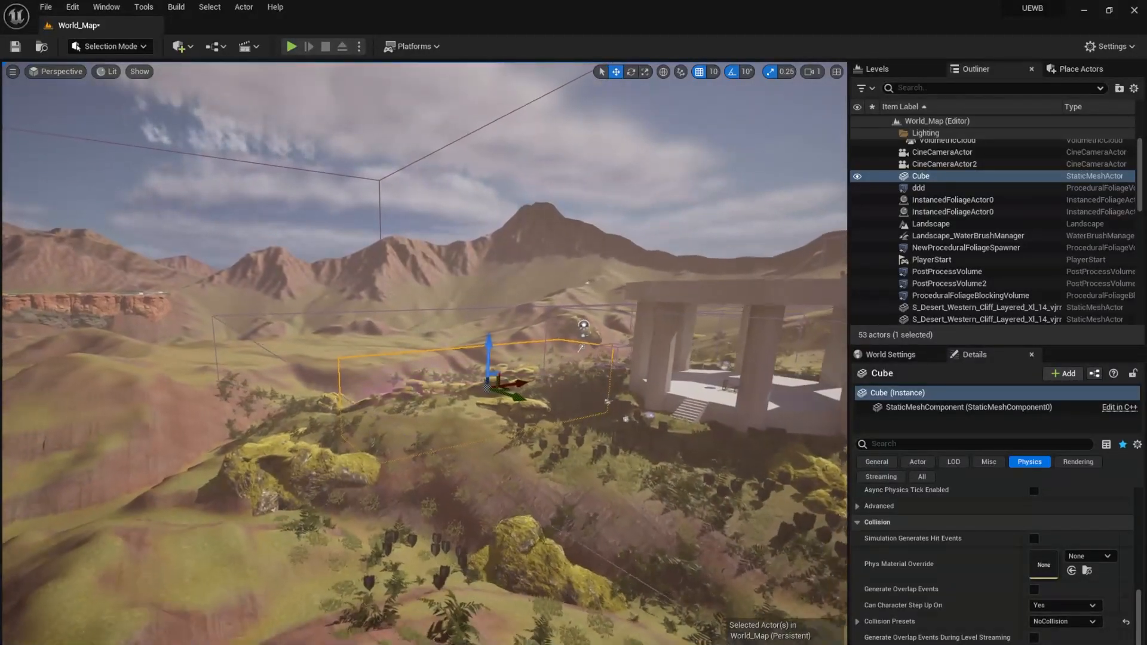
{"action": "key", "text": "w"}
{"action": "key", "text": "s"}
{"action": "key", "text": "w"}
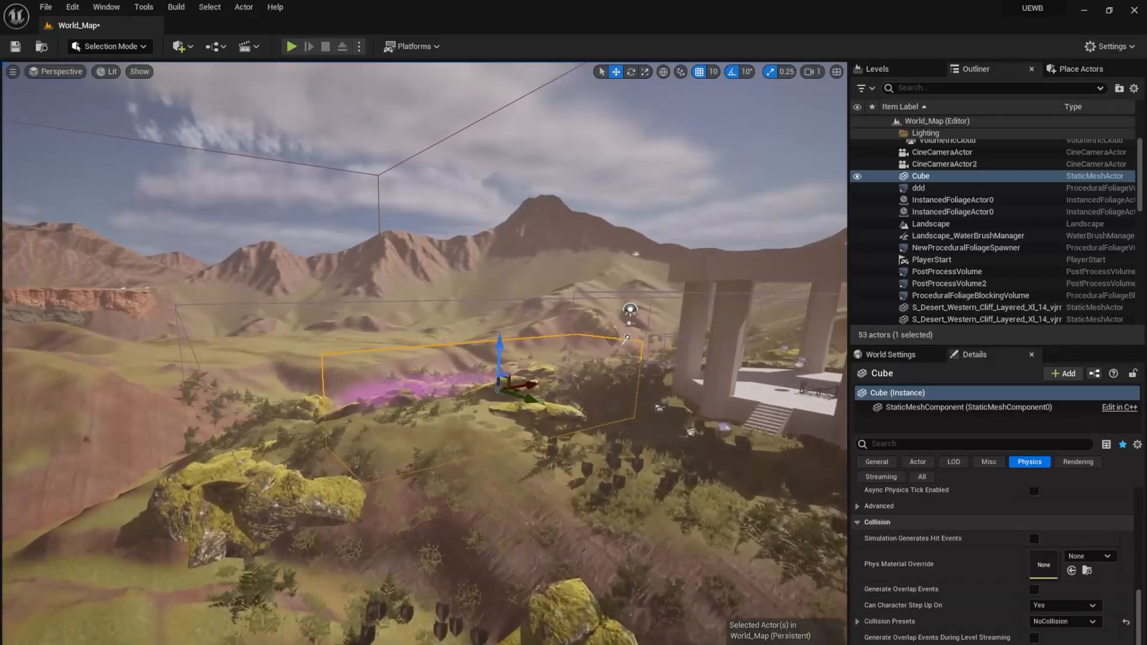
{"action": "key", "text": "w"}
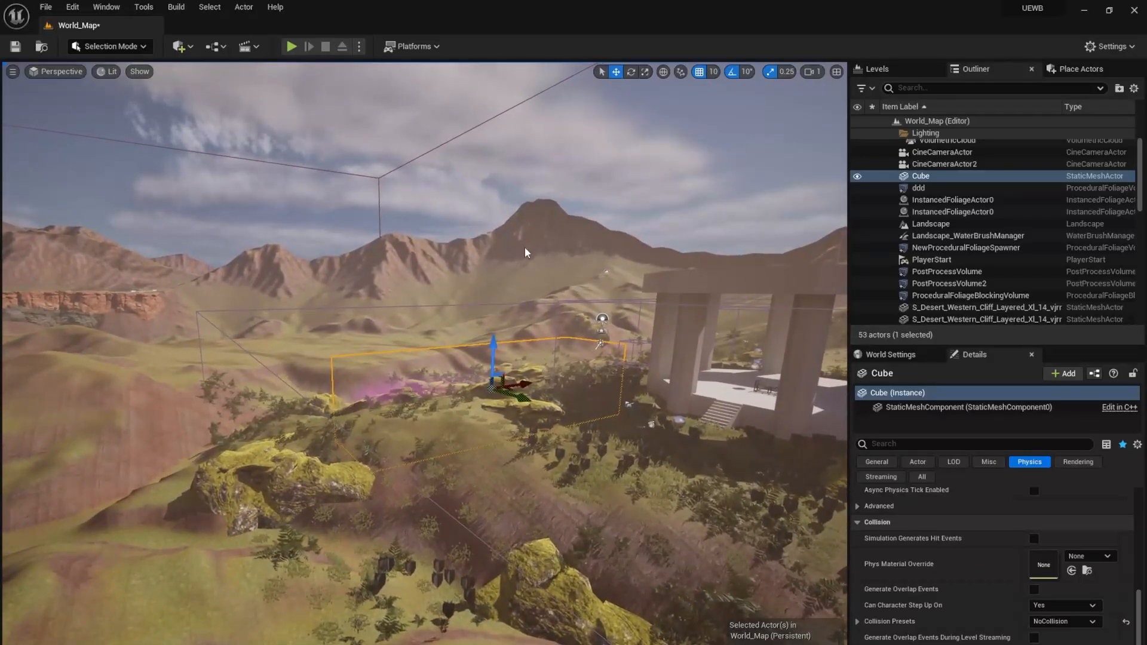
{"action": "right_click_drag", "start_coordinate": [533, 233], "coordinate": [521, 255]}
{"action": "key", "text": "s"}
Set the volumetric fog View Distance of the ExponentialHeightFog actor to 120000.
{"action": "scroll", "coordinate": [983, 242], "scroll_direction": "up", "scroll_amount": 2}
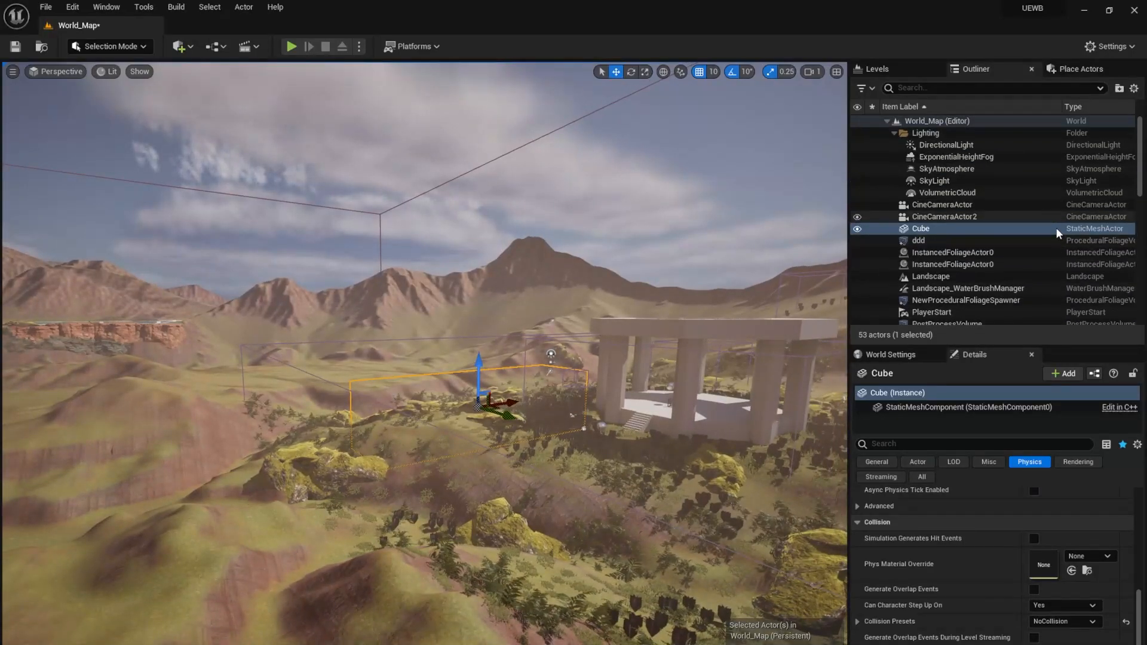
{"action": "left_click", "coordinate": [954, 159]}
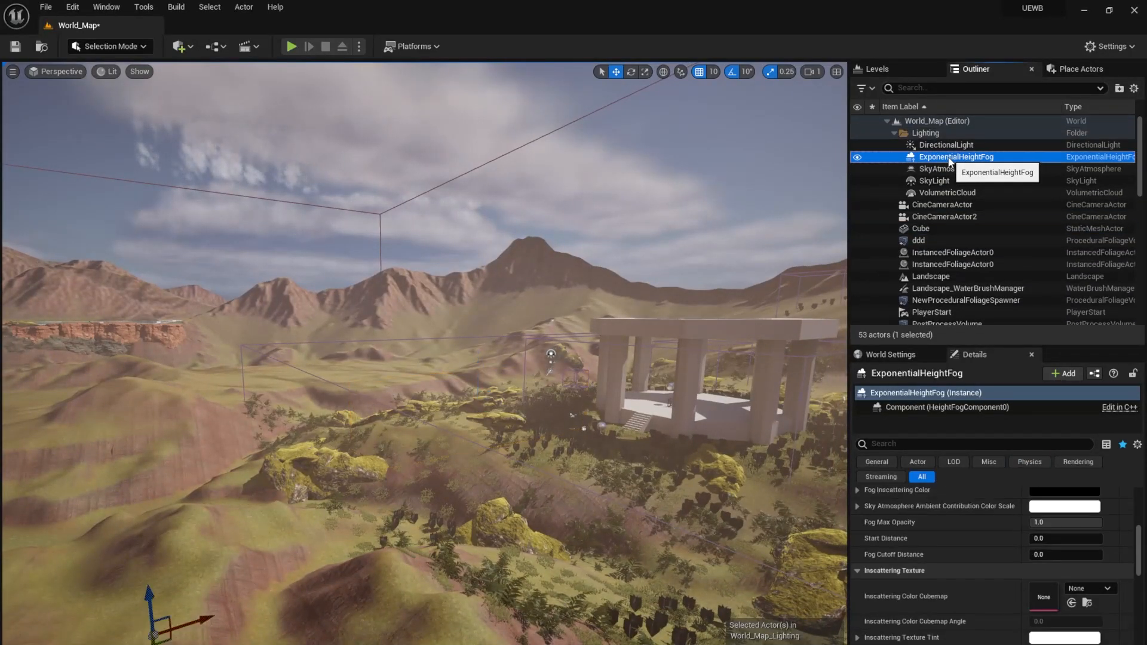
{"action": "scroll", "coordinate": [933, 532], "scroll_direction": "down", "scroll_amount": 2}
{"action": "scroll", "coordinate": [933, 530], "scroll_direction": "down", "scroll_amount": 10}
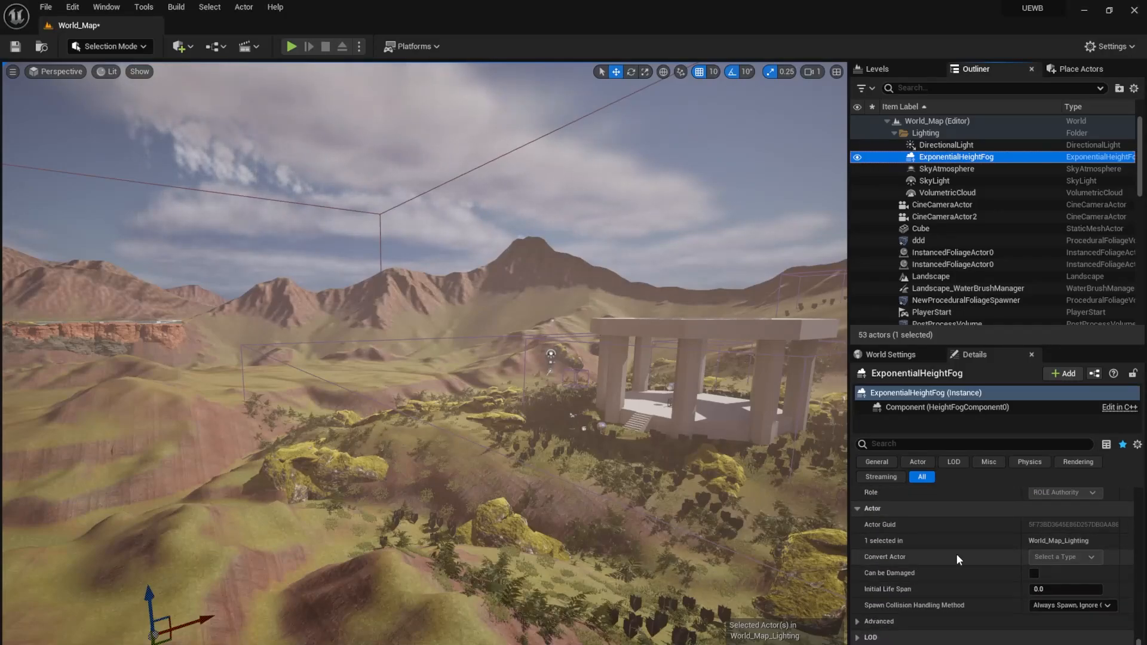
{"action": "scroll", "coordinate": [909, 517], "scroll_direction": "down", "scroll_amount": 2}
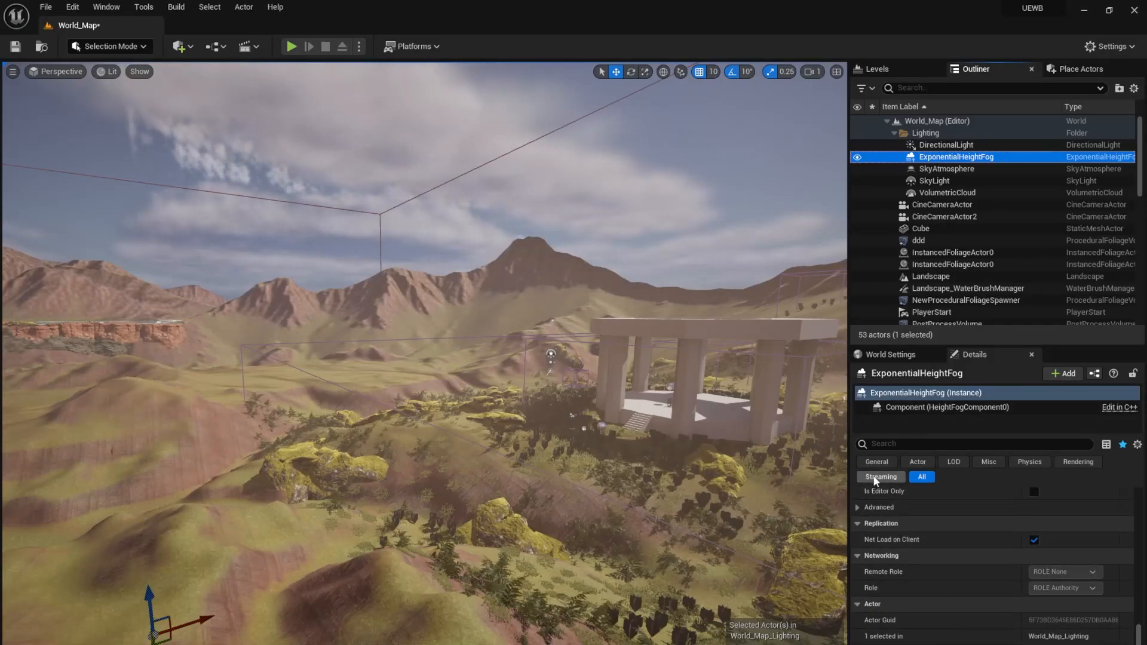
{"action": "left_click", "coordinate": [876, 462]}
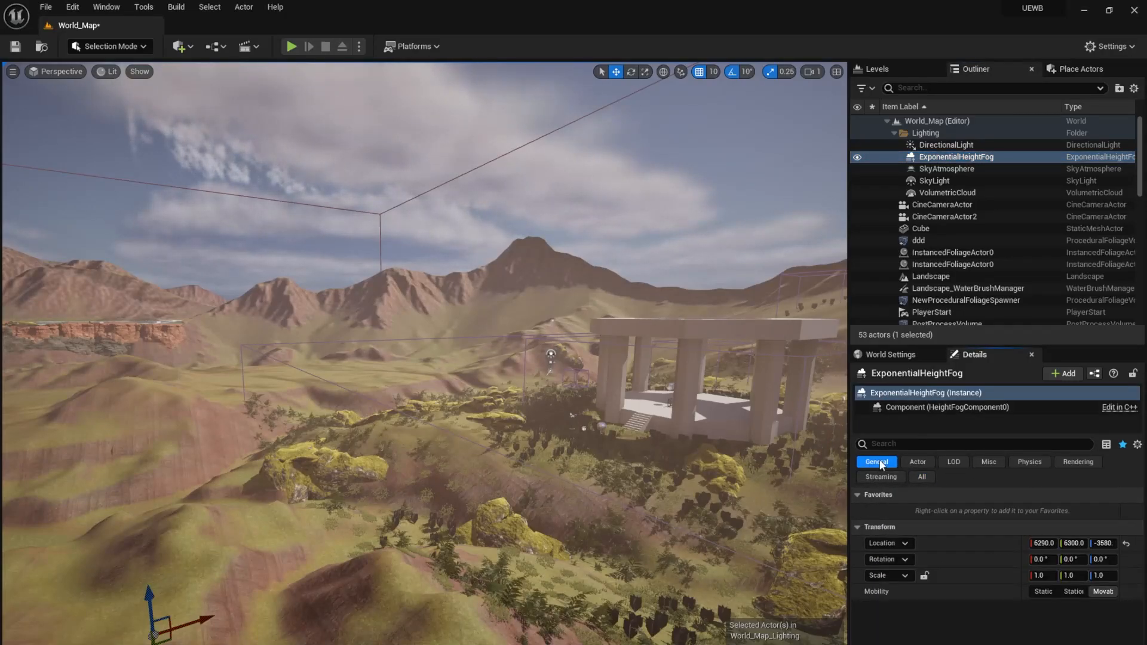
{"action": "left_click", "coordinate": [920, 477]}
{"action": "scroll", "coordinate": [959, 554], "scroll_direction": "down", "scroll_amount": 3}
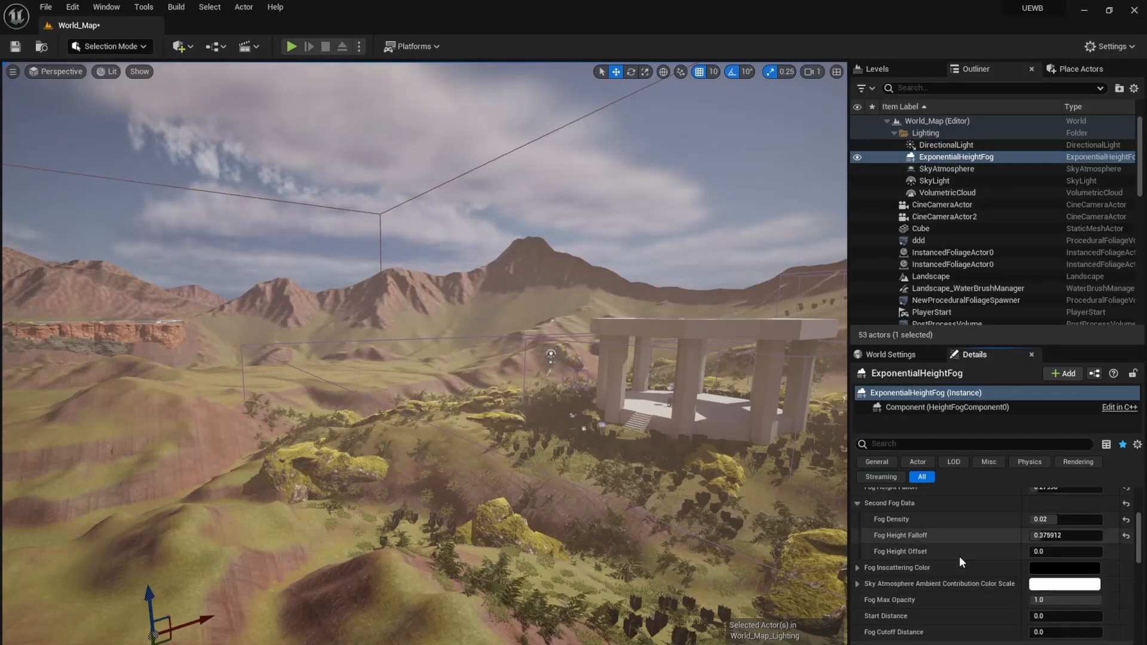
{"action": "scroll", "coordinate": [960, 557], "scroll_direction": "down", "scroll_amount": 10}
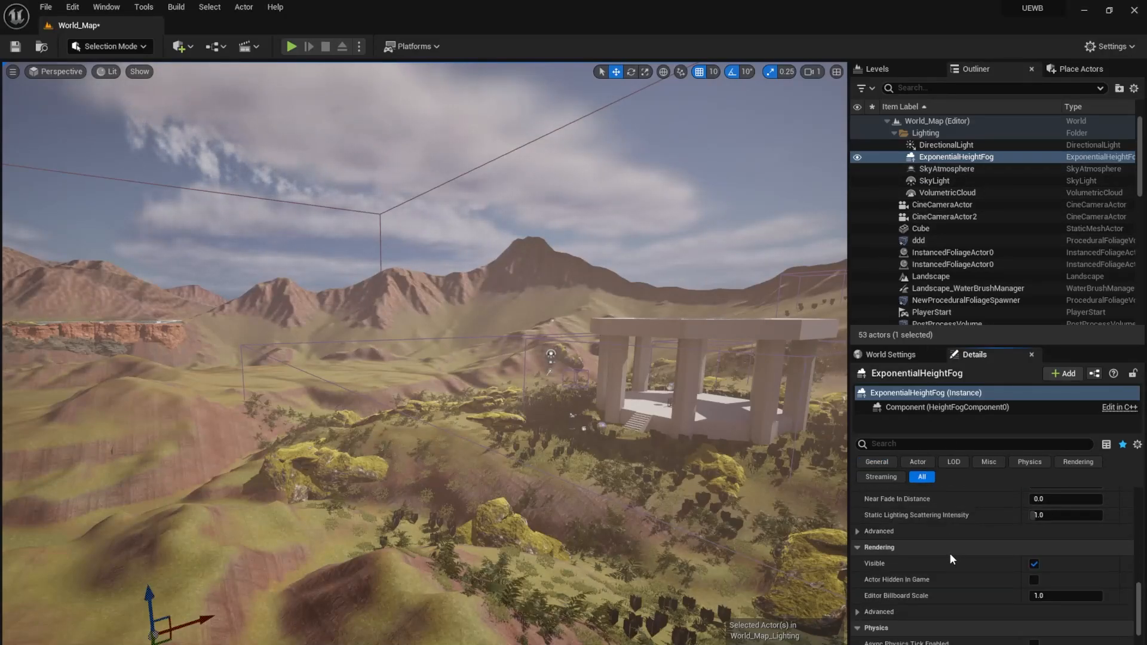
{"action": "scroll", "coordinate": [950, 555], "scroll_direction": "up", "scroll_amount": 2}
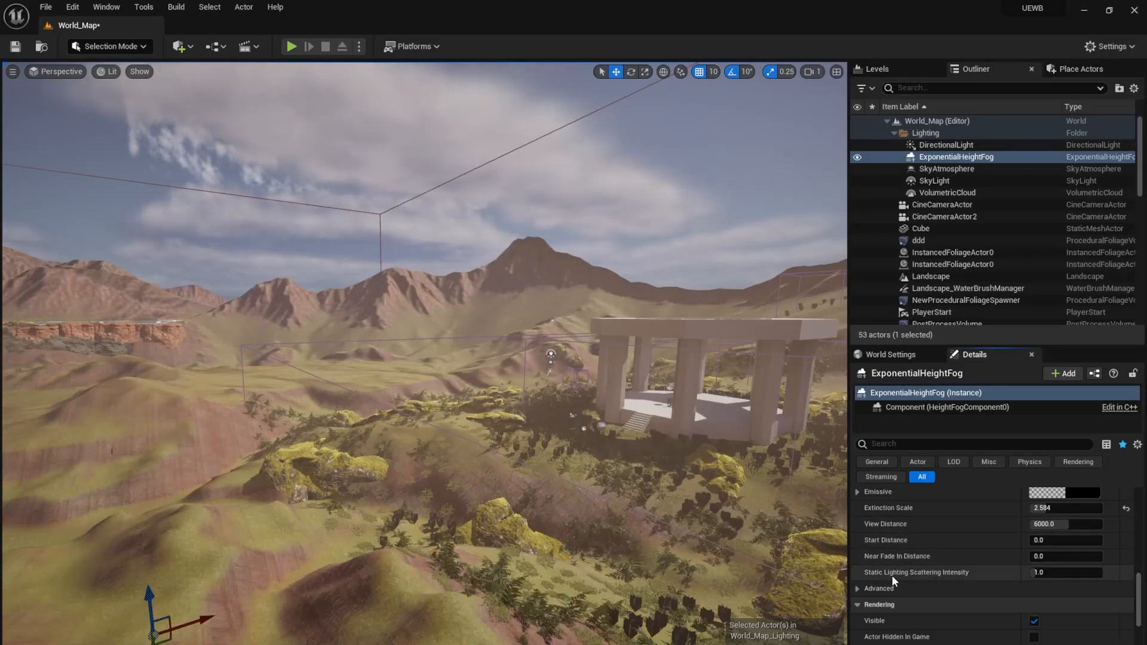
{"action": "left_click", "coordinate": [1064, 523]}
{"action": "type", "text": "12000"}
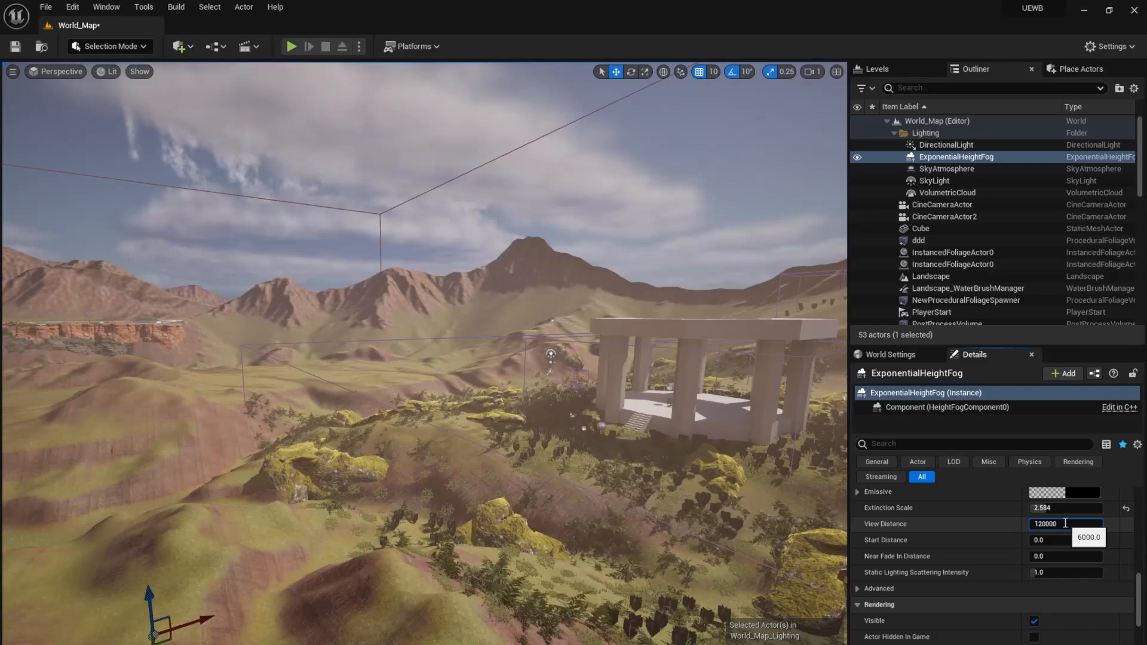
{"action": "key", "text": "Return"}
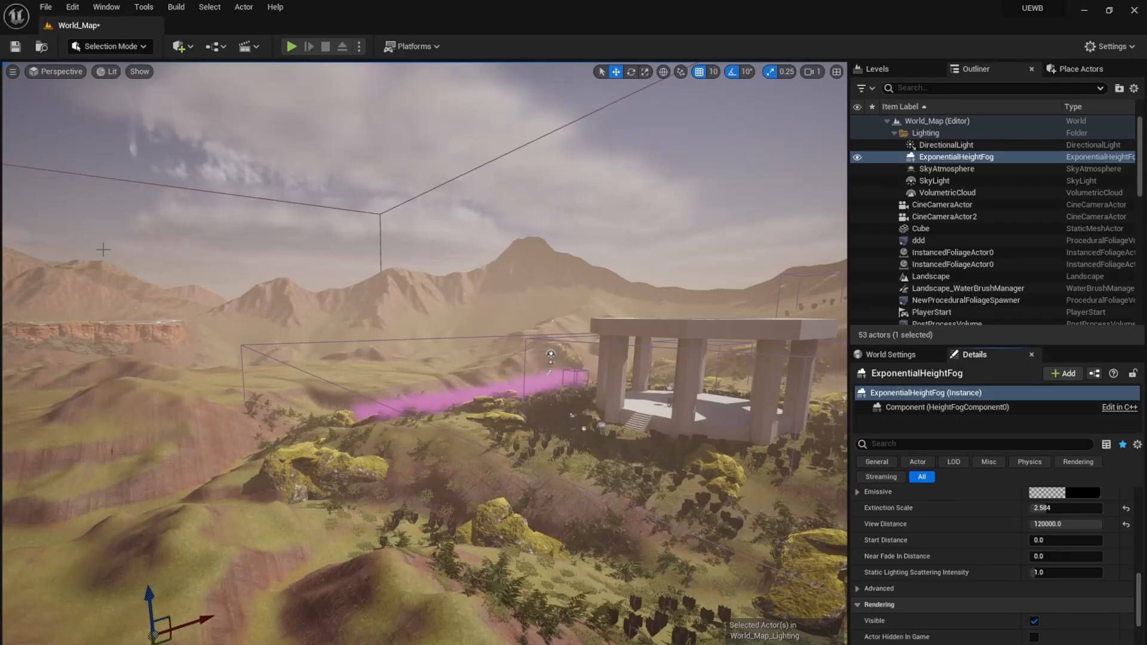
Select the fog Cube in the level and display its general properties.
{"action": "right_click_drag", "start_coordinate": [424, 358], "coordinate": [526, 370]}
{"action": "right_click_drag", "start_coordinate": [204, 404], "coordinate": [177, 402]}
{"action": "key", "text": "ctrl+space"}
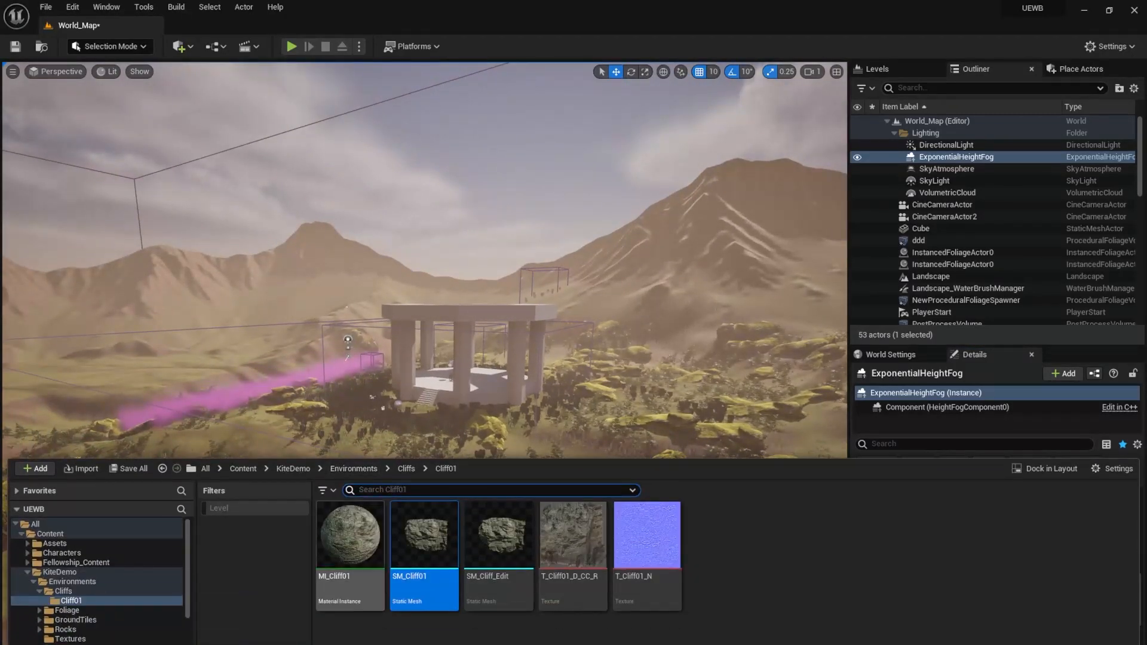
{"action": "left_click", "coordinate": [203, 403]}
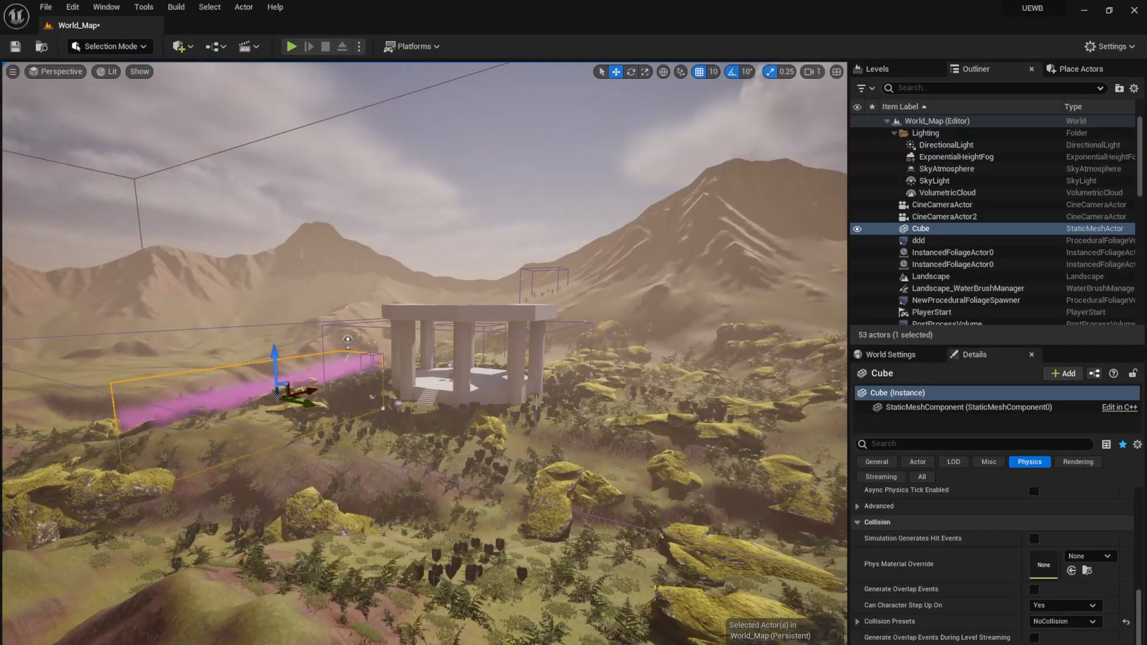
{"action": "scroll", "coordinate": [1053, 572], "scroll_direction": "down", "scroll_amount": 5}
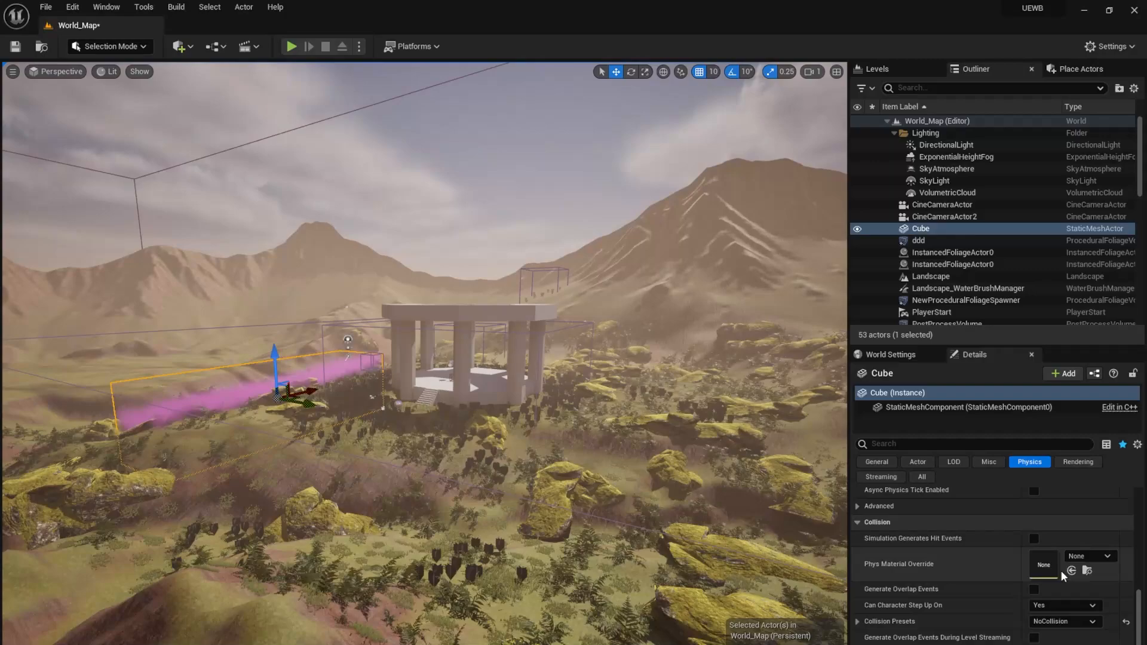
{"action": "left_click", "coordinate": [877, 462]}
Open the parent material M_LocalFog from the MI_LocalFogEx instance and maximize the material editor window.
{"action": "left_click", "coordinate": [666, 643]}
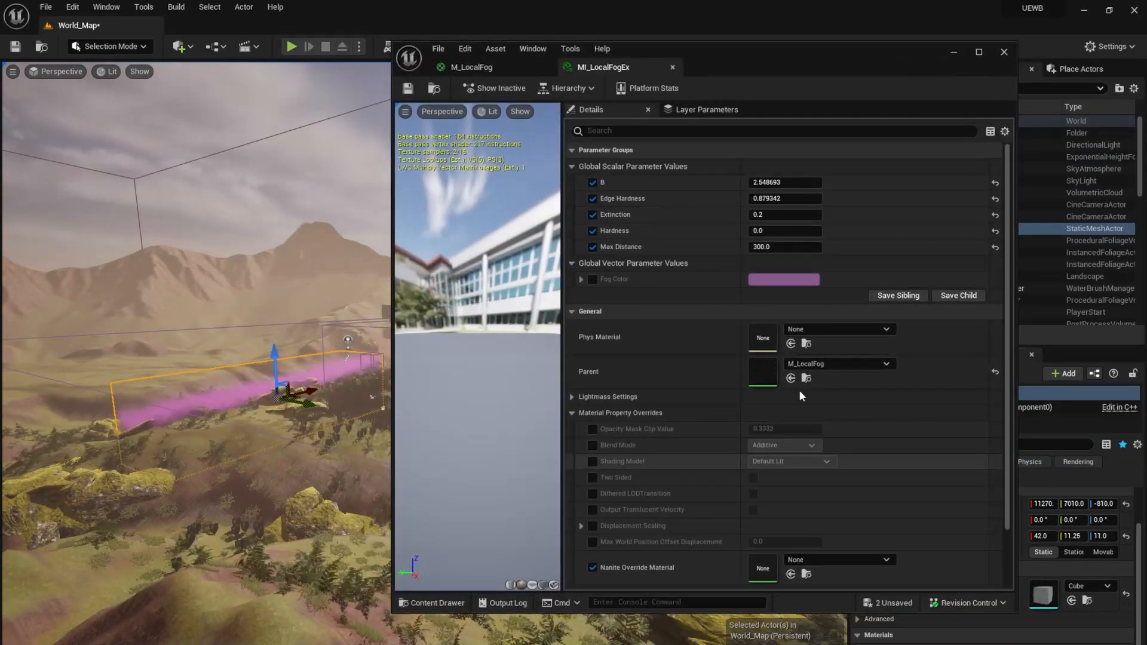
{"action": "double_click", "coordinate": [761, 380]}
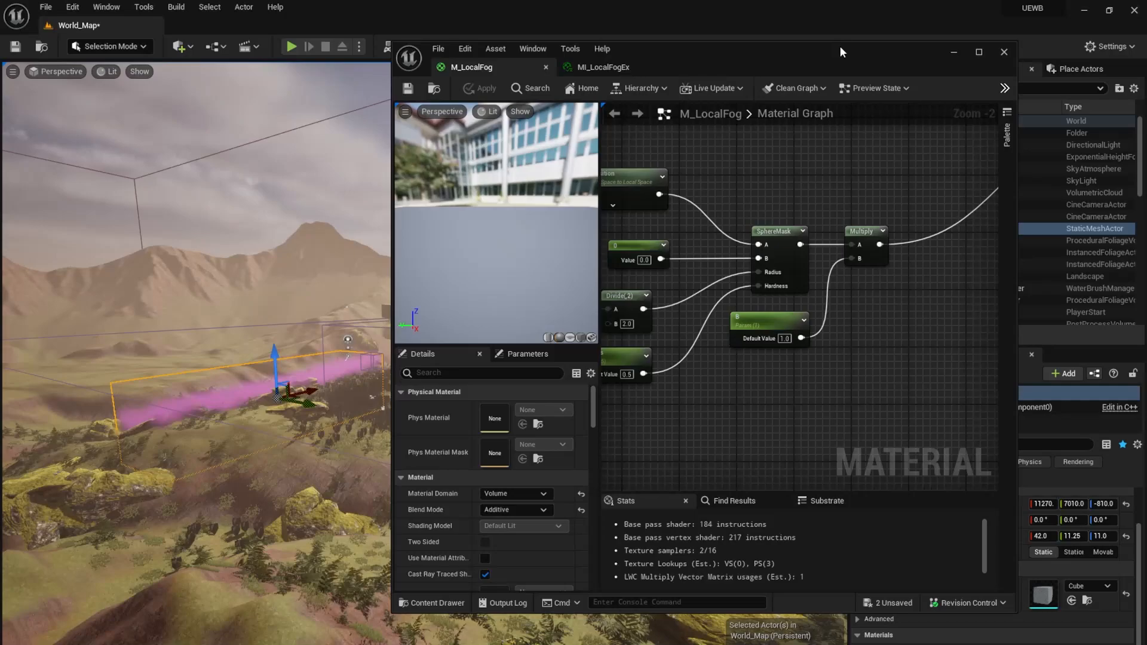
{"action": "double_click", "coordinate": [840, 46]}
{"action": "right_click_drag", "start_coordinate": [801, 300], "coordinate": [727, 305]}
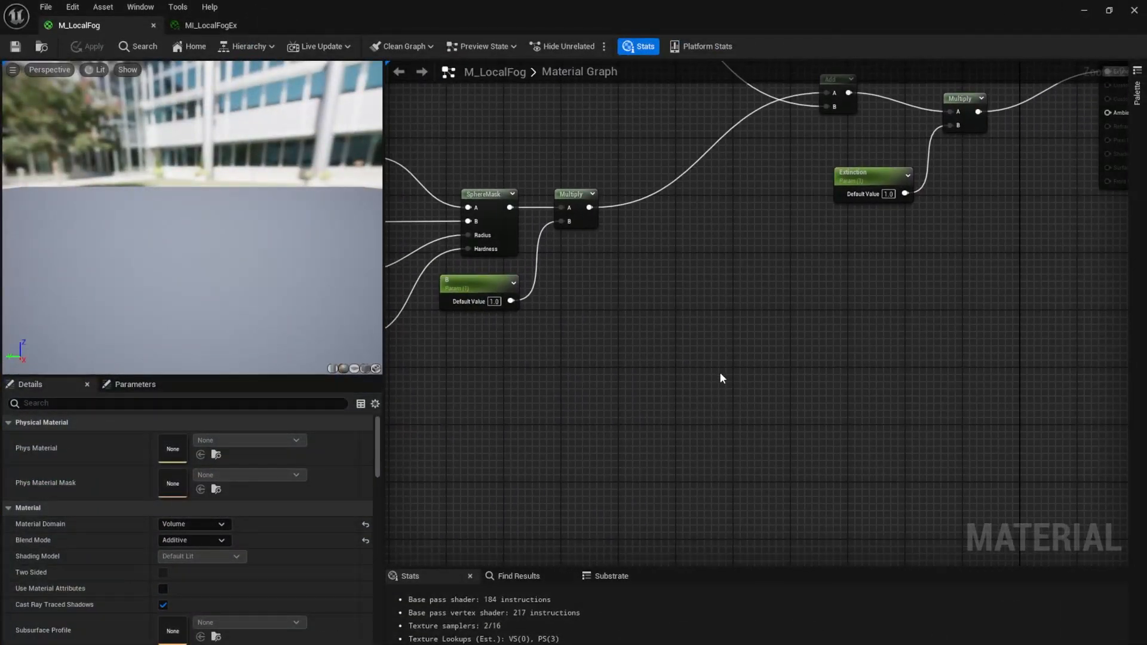
{"action": "right_click", "coordinate": [710, 355]}
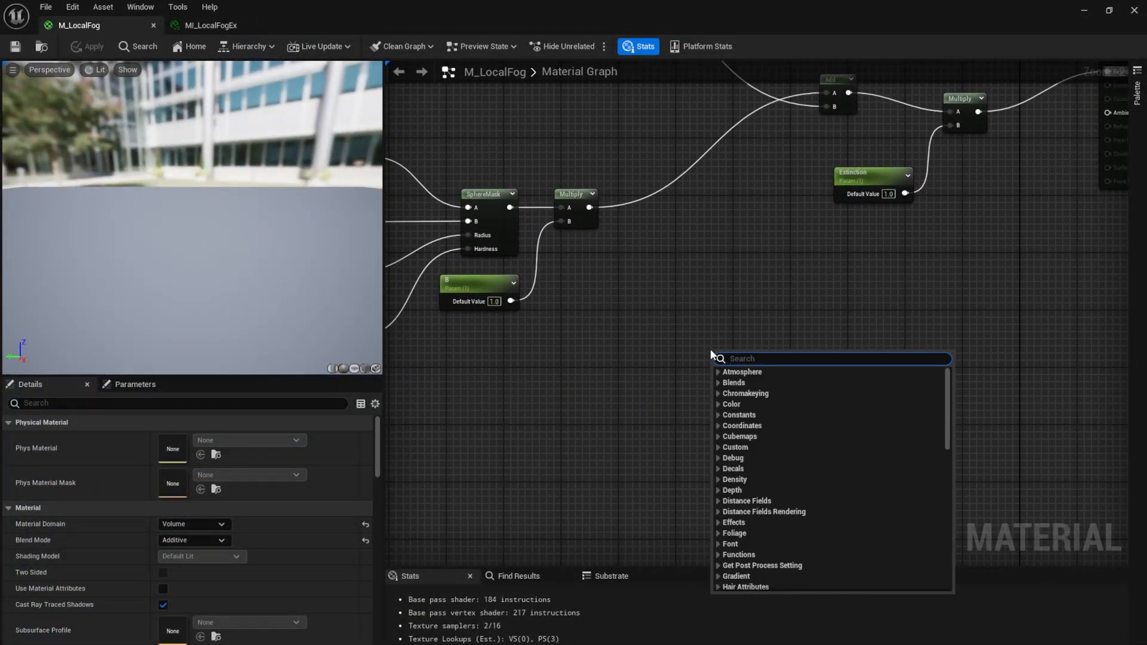
{"action": "type", "text": "player"}
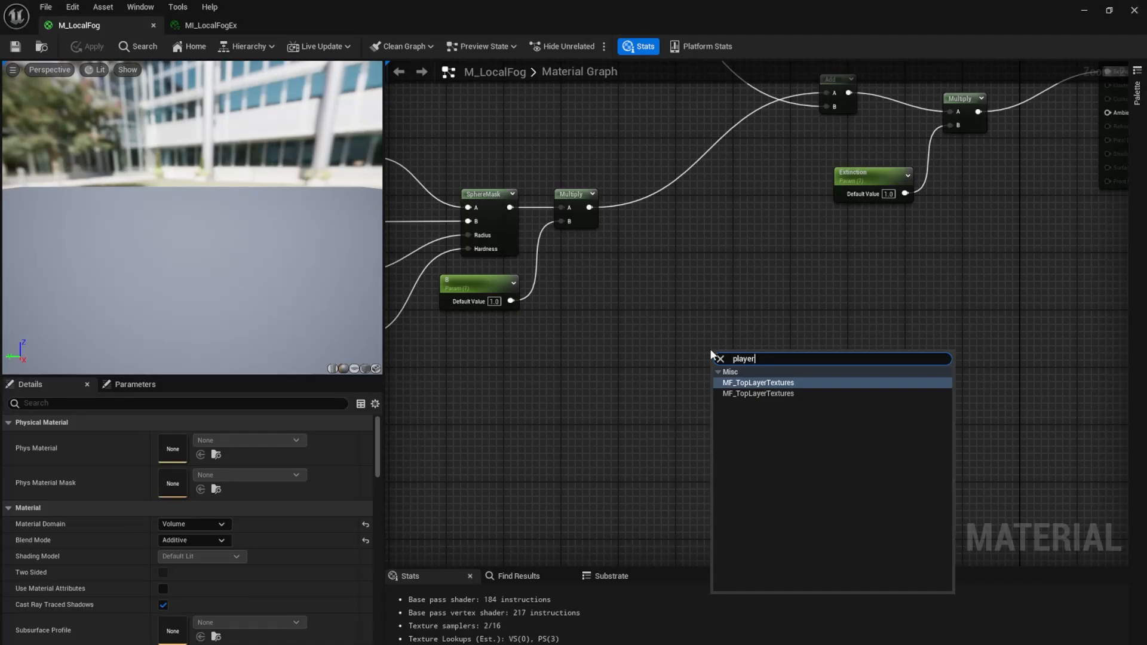
{"action": "key", "text": "BackSpace"}
{"action": "key", "text": "BackSpace"}
{"action": "key", "text": "BackSpace"}
{"action": "key", "text": "BackSpace"}
{"action": "key", "text": "BackSpace"}
{"action": "key", "text": "BackSpace"}
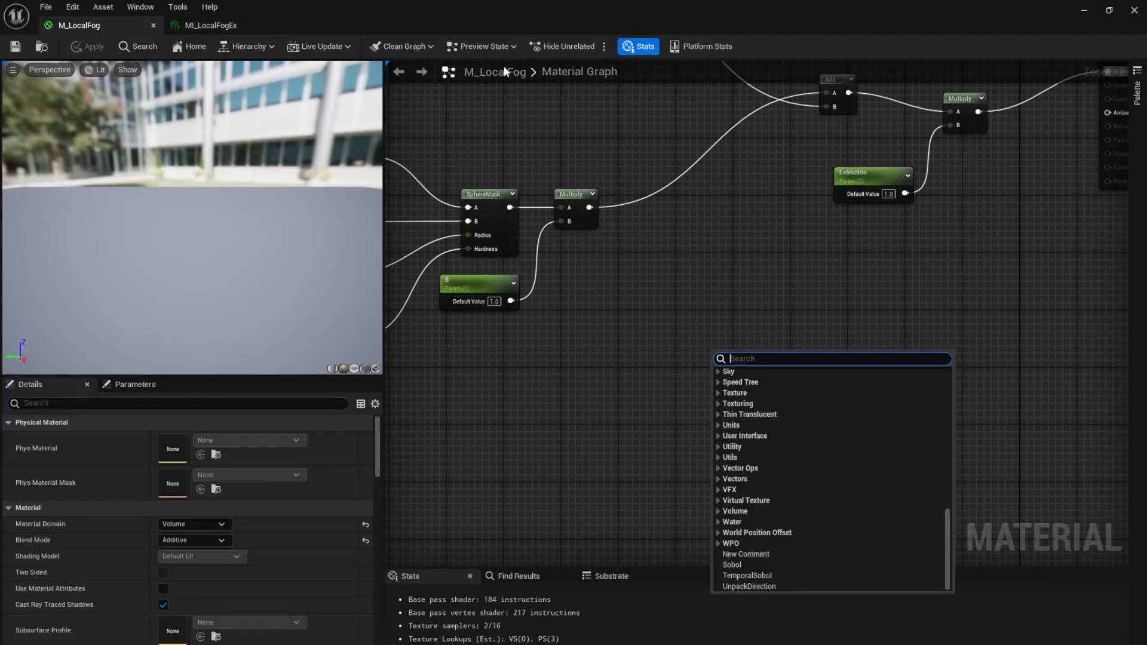
{"action": "left_click", "coordinate": [760, 225]}
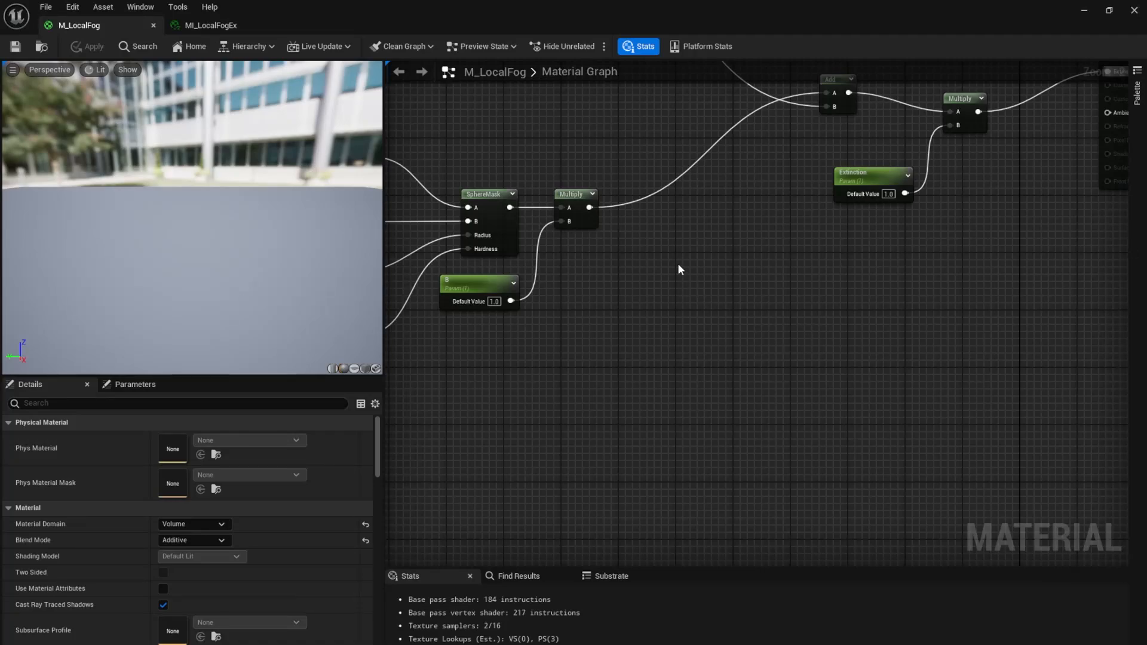
{"action": "right_click_drag", "start_coordinate": [678, 268], "coordinate": [825, 400]}
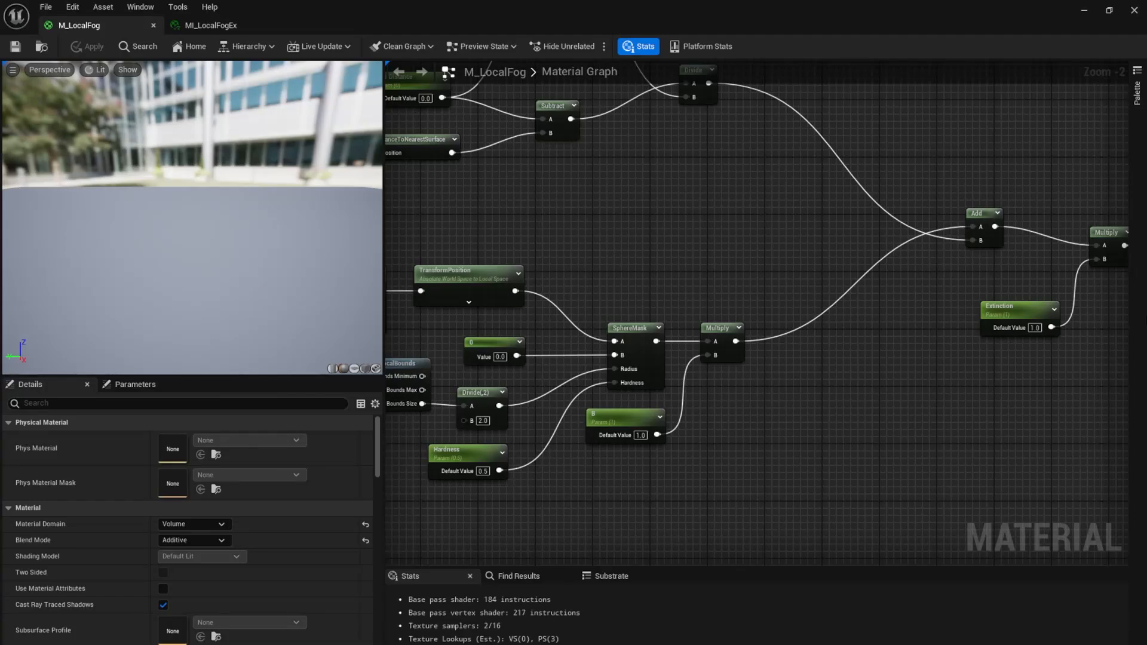
{"action": "right_click_drag", "start_coordinate": [711, 216], "coordinate": [704, 238]}
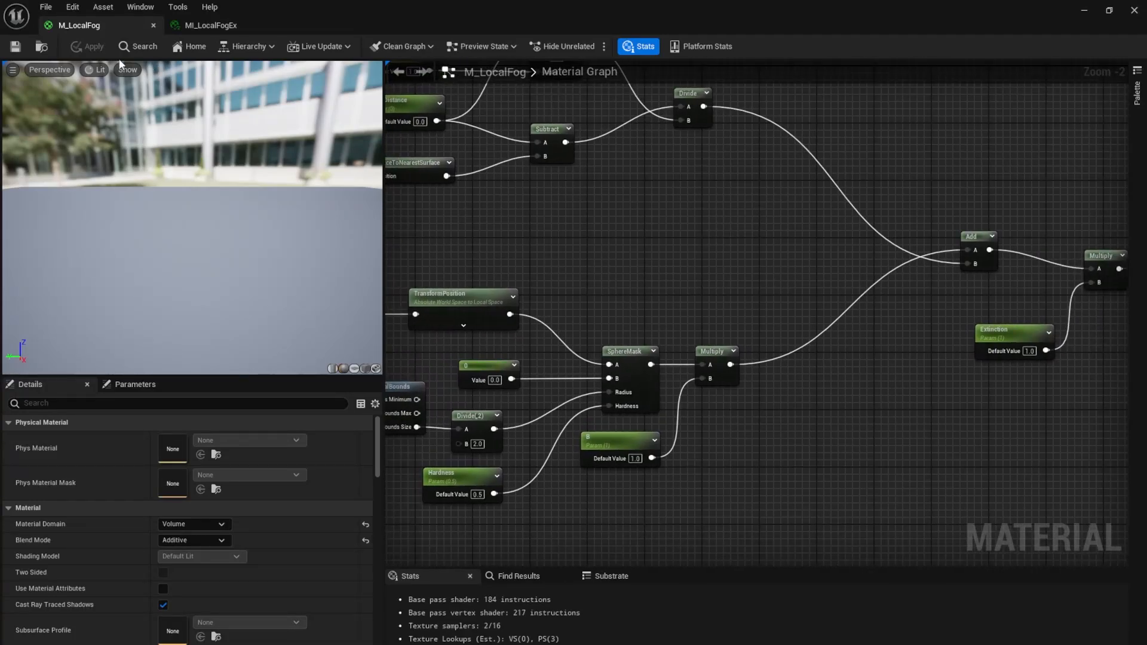